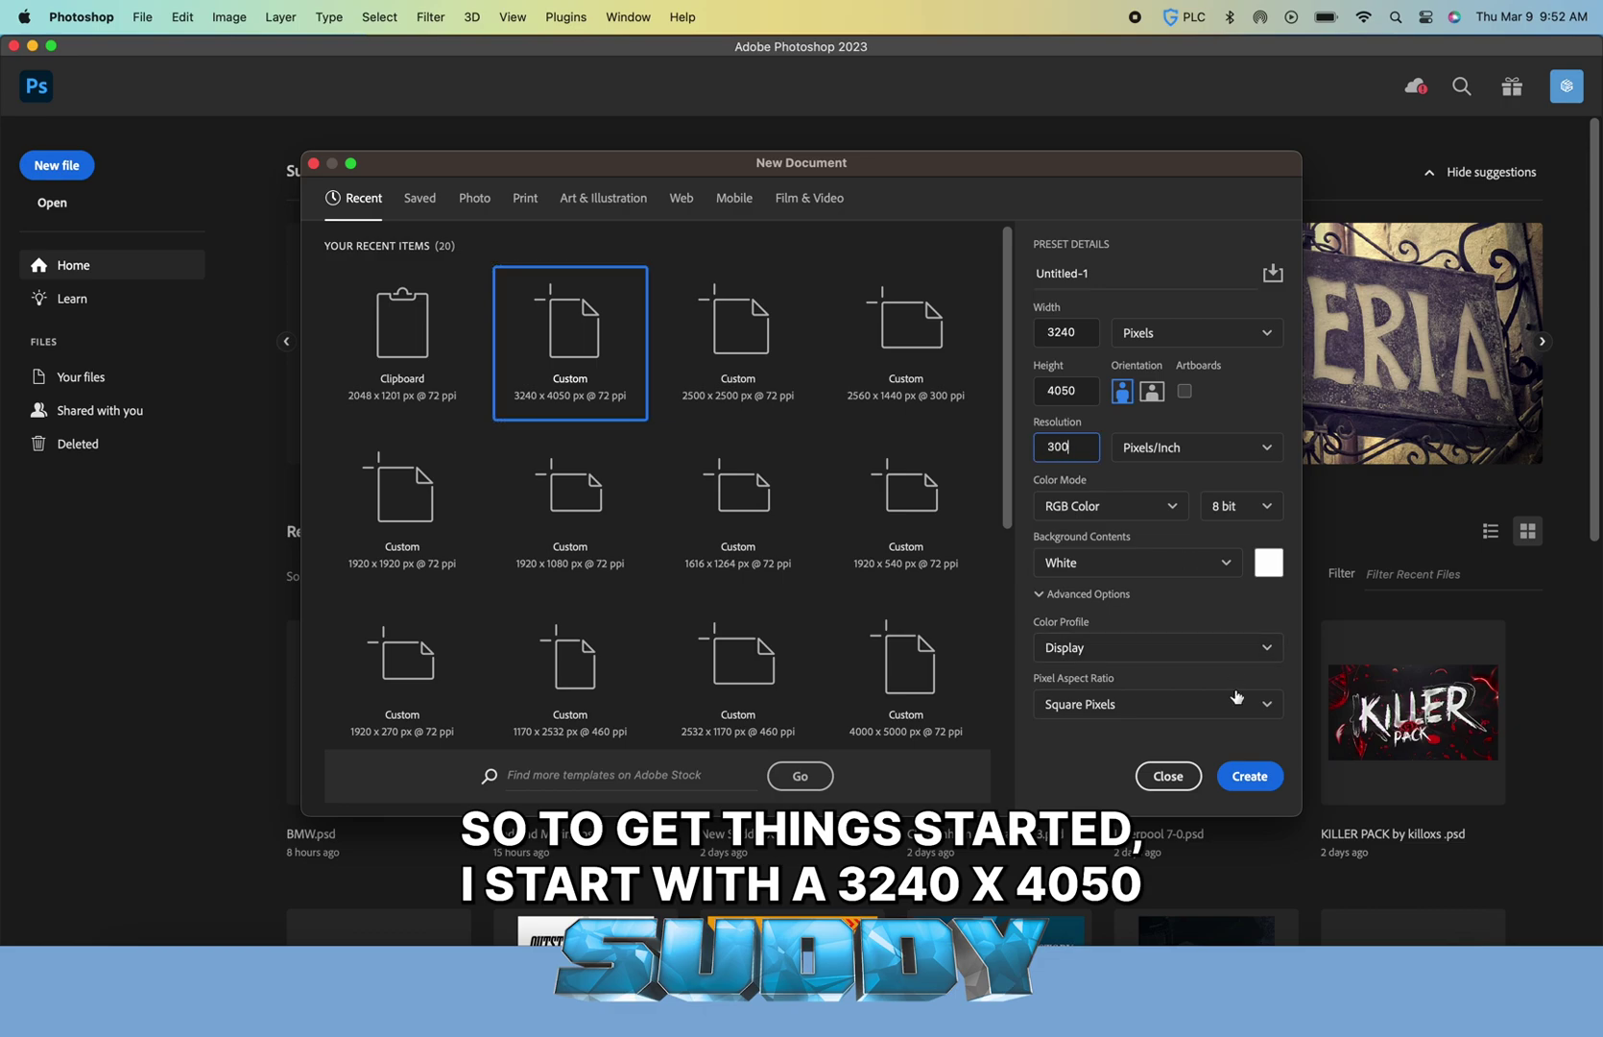
Create a 3240 x 4050 px document at 300 pixels/inch in RGB Color with a white background
left_click(1247, 787)
Switch to Chrome and copy the enlarged Getty Images photo of the number 14 Aston Martin car from its separate window
left_click(1204, 973)
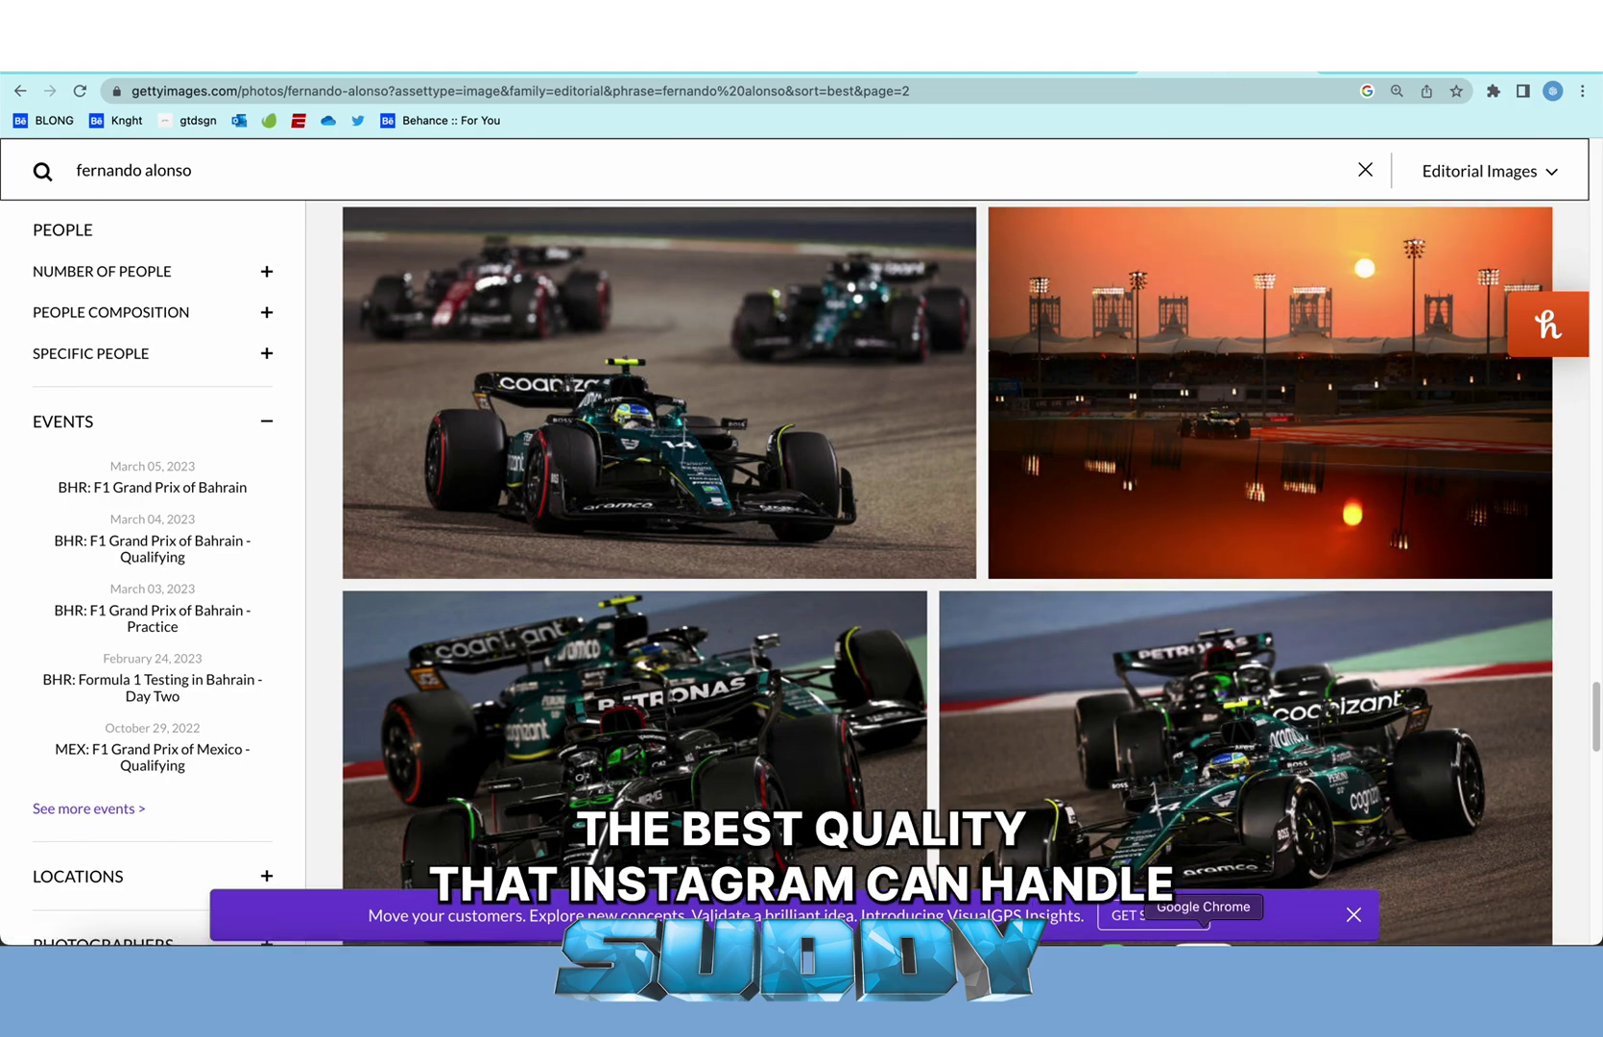
right_click(1203, 960)
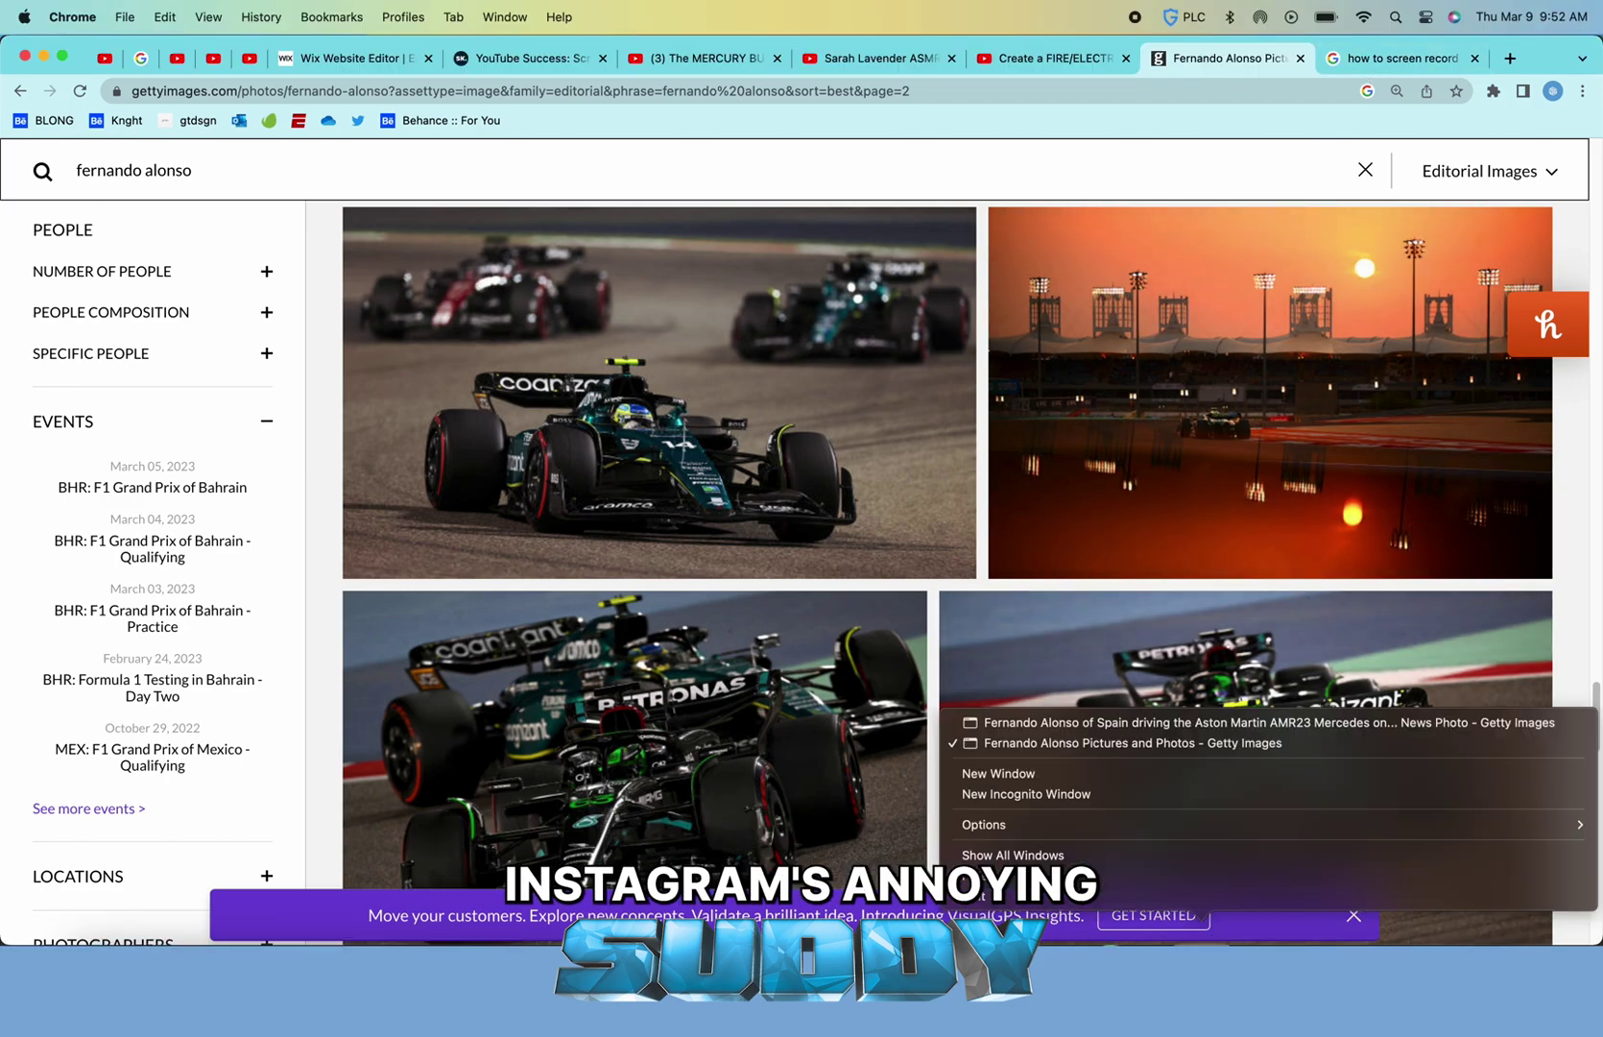
left_click(1153, 722)
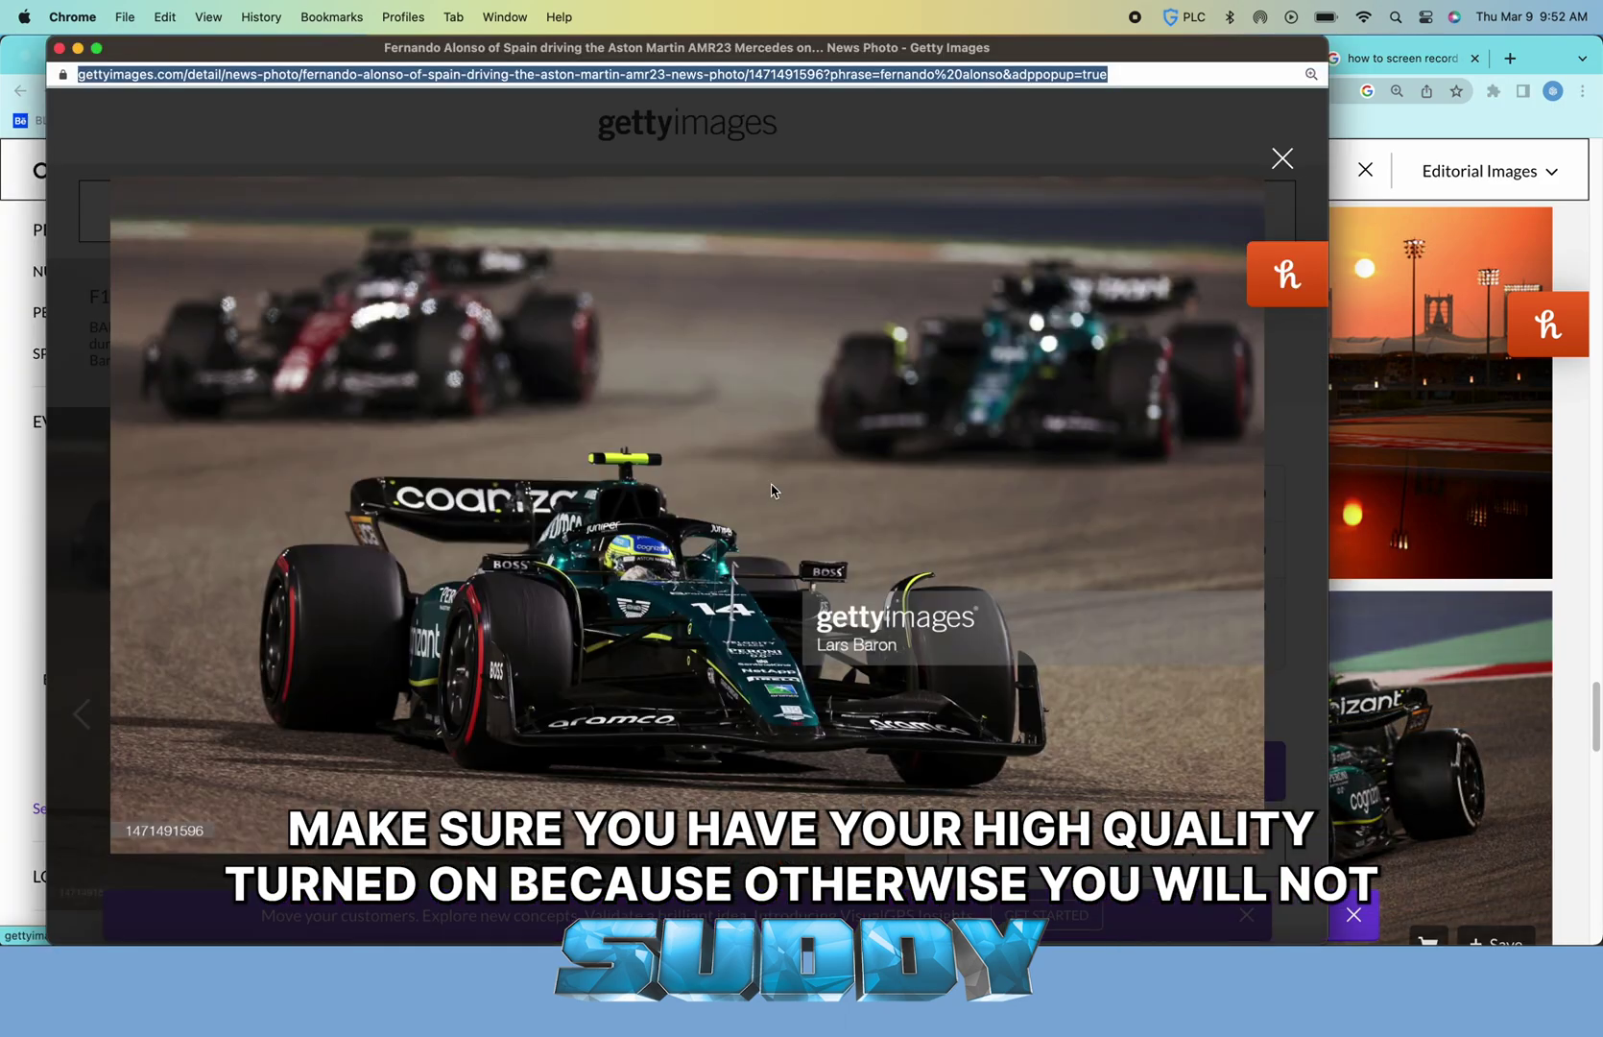
right_click(773, 490)
left_click(816, 536)
Return to Photoshop, paste the race photo and scale it proportionally to the full 3240 px canvas width
key("super+Tab")
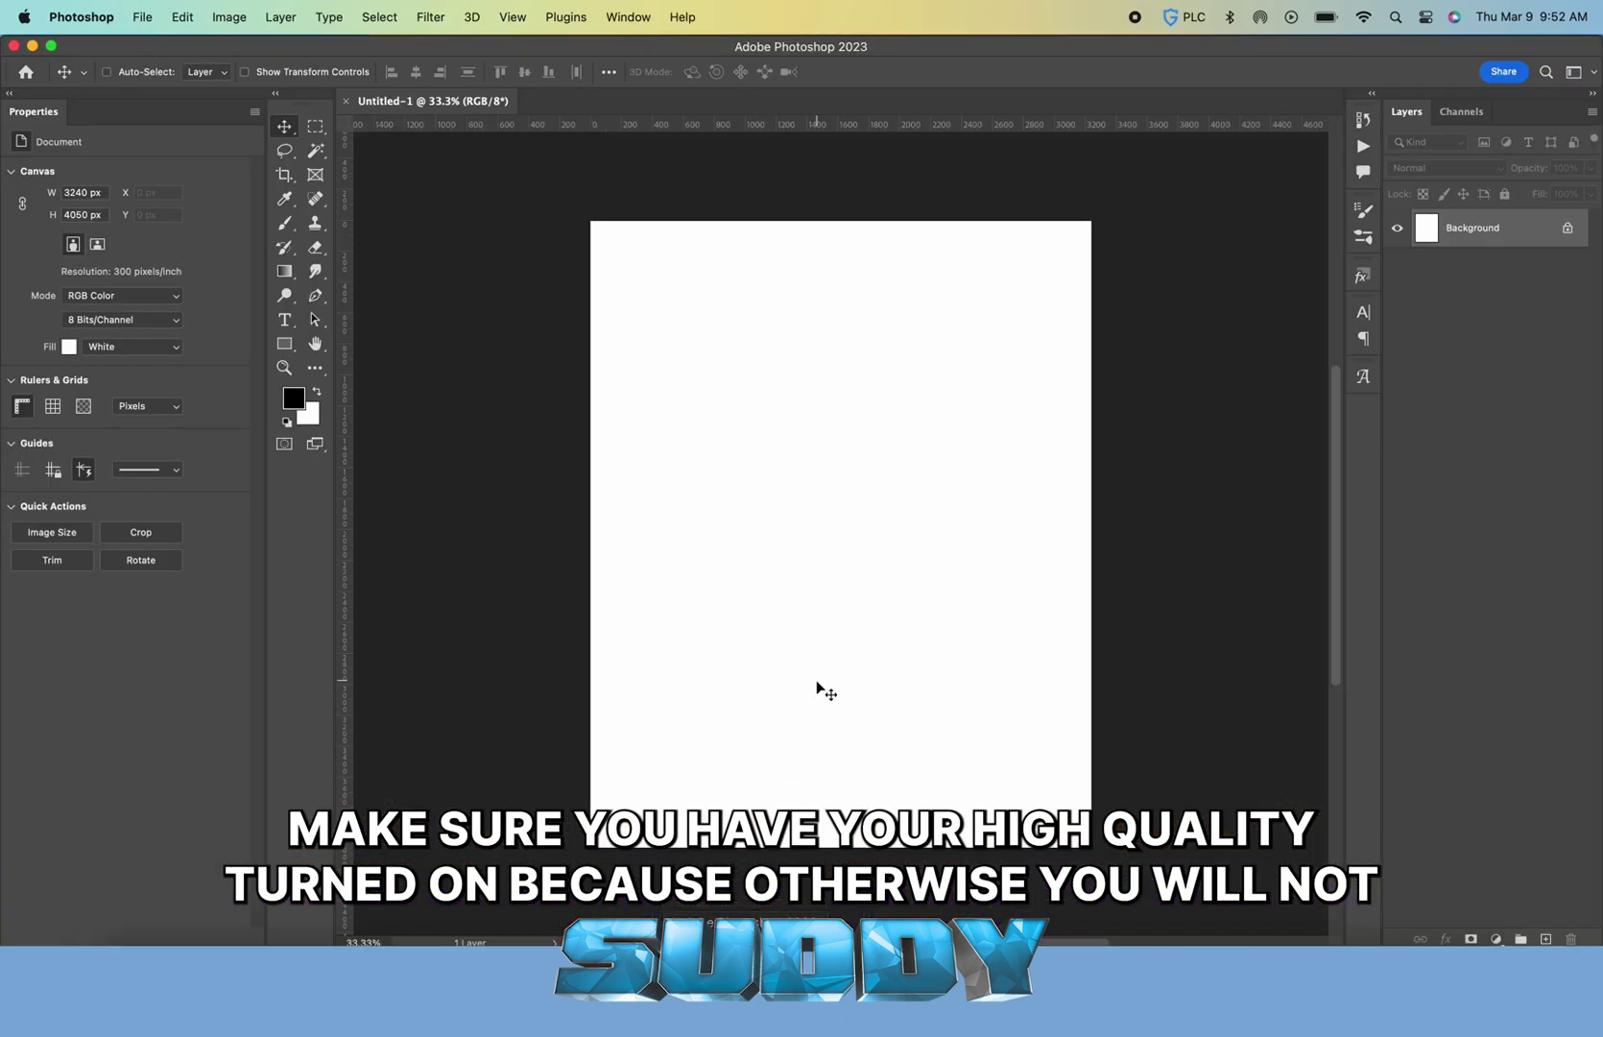
key("super+v")
key("super+t")
left_click_drag(681, 534, 590, 534)
left_click_drag(999, 534, 1090, 534)
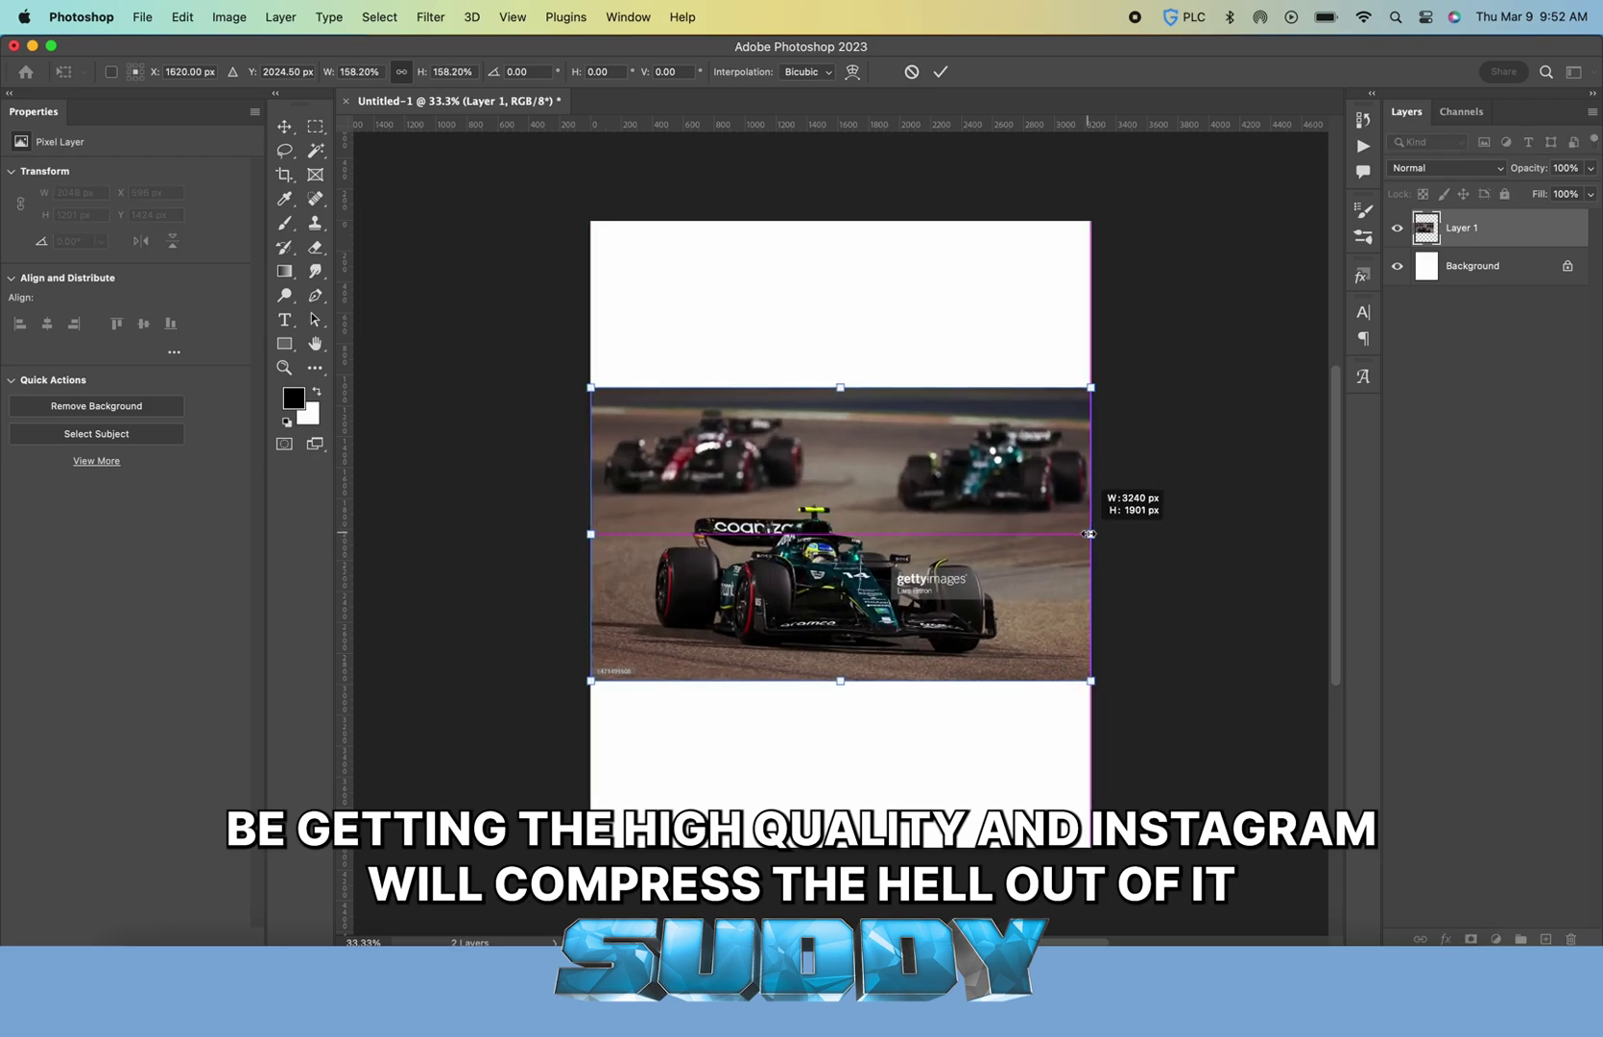
key("Return")
key("super+0")
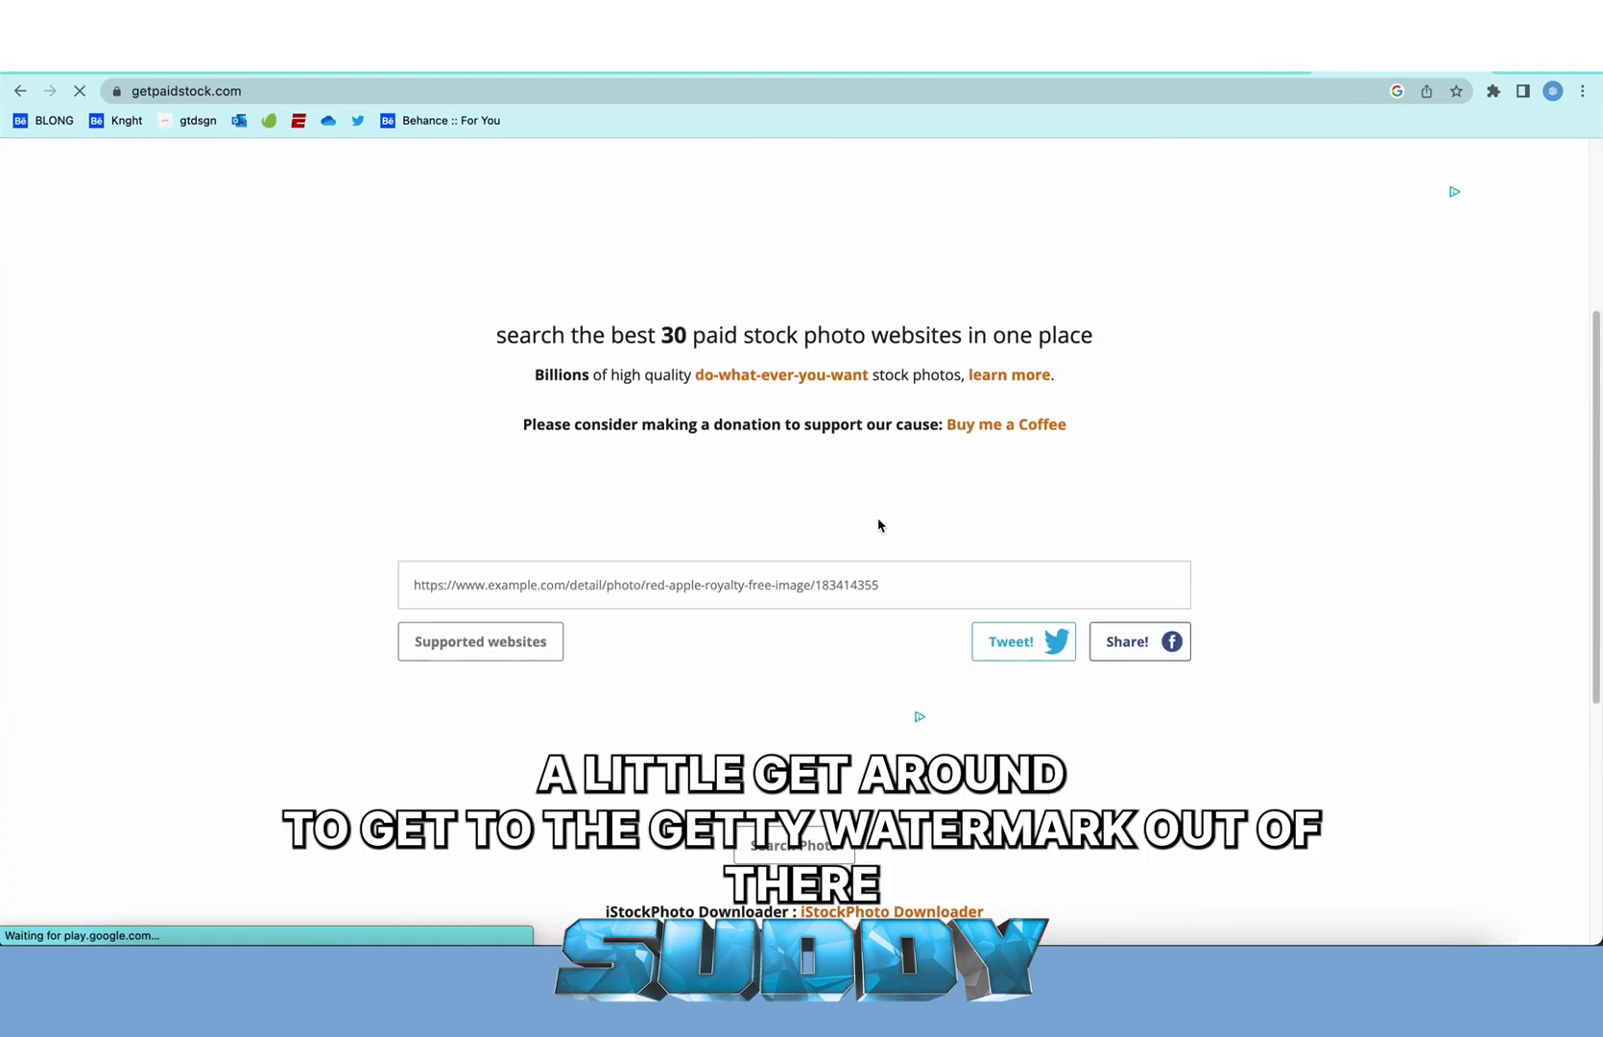
Look up the Getty photo on getpaidstock.com using its page address and copy the image it delivers
left_click(830, 581)
key("super+v")
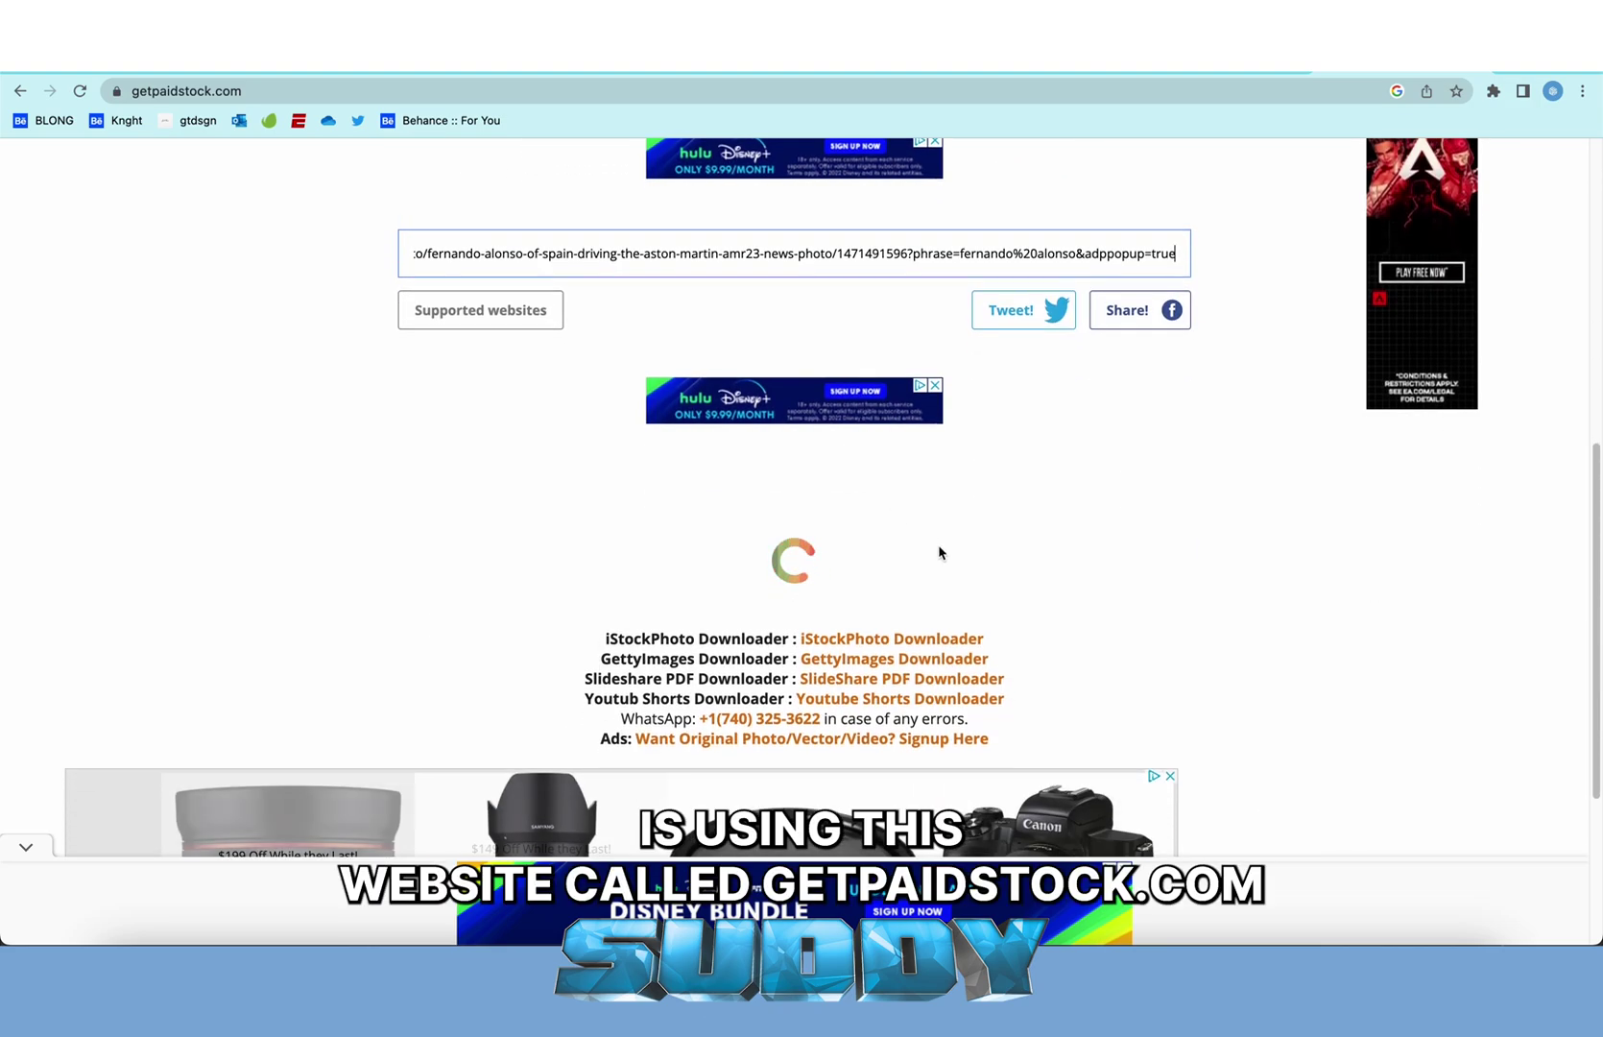
left_click(862, 574)
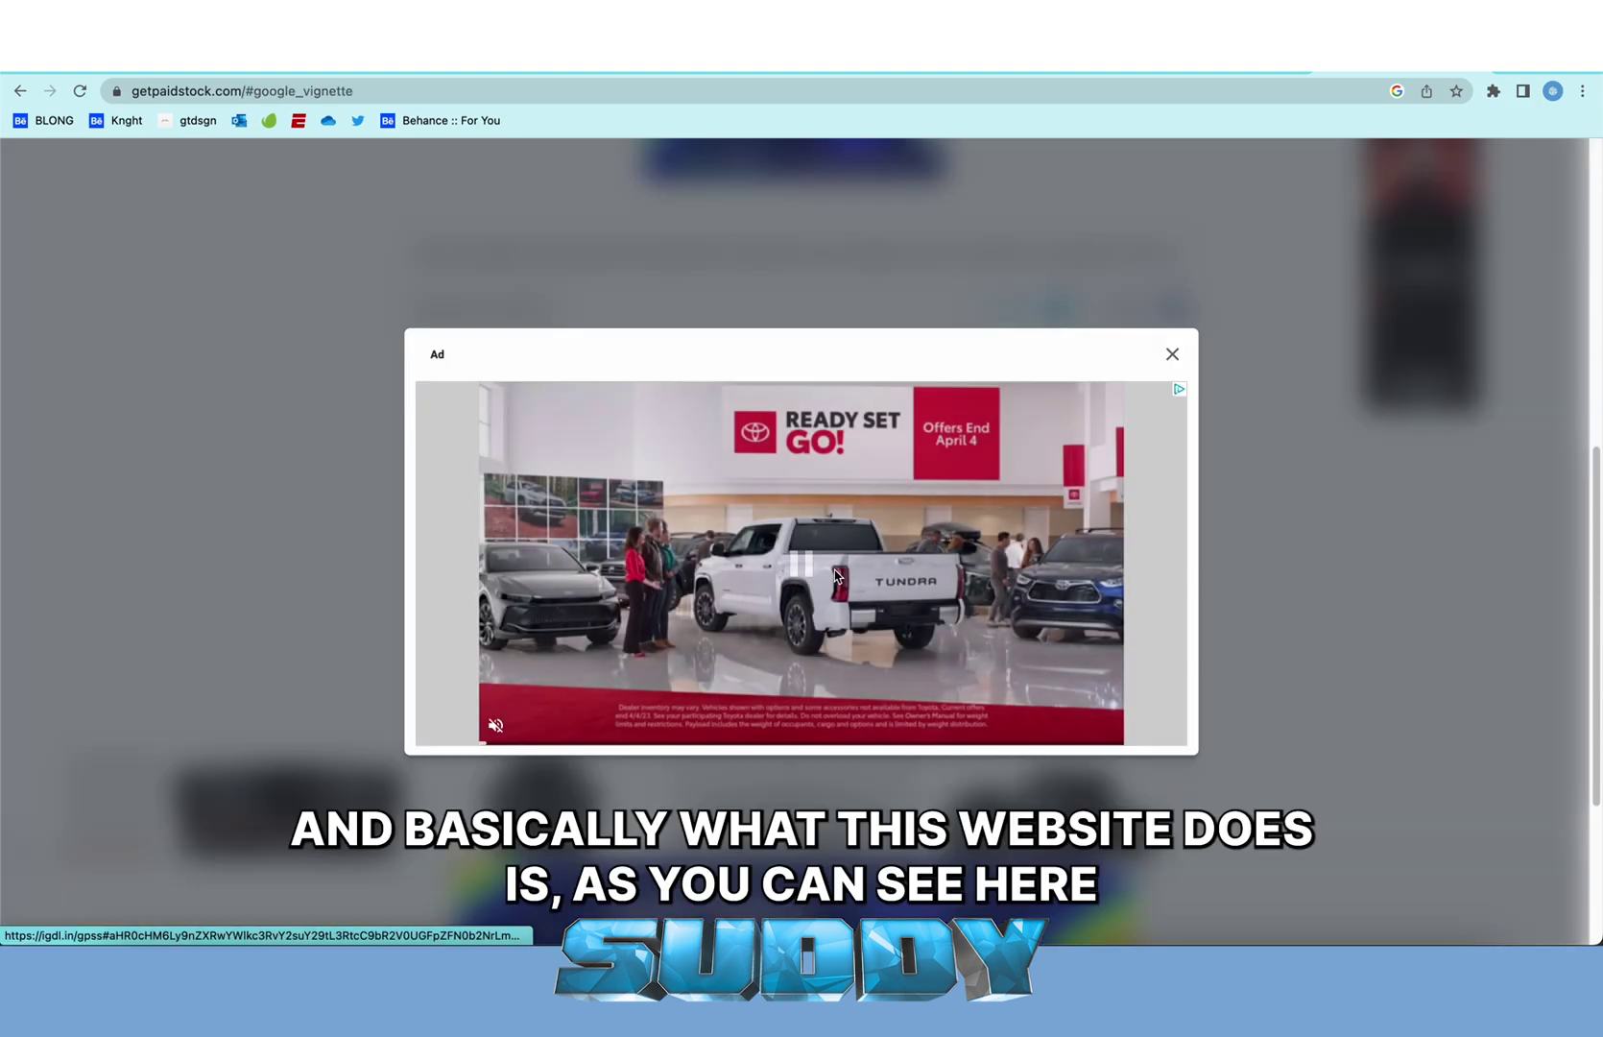
left_click(1174, 356)
scroll(801, 480, "down", 3)
left_click(698, 759)
right_click(930, 636)
left_click(977, 683)
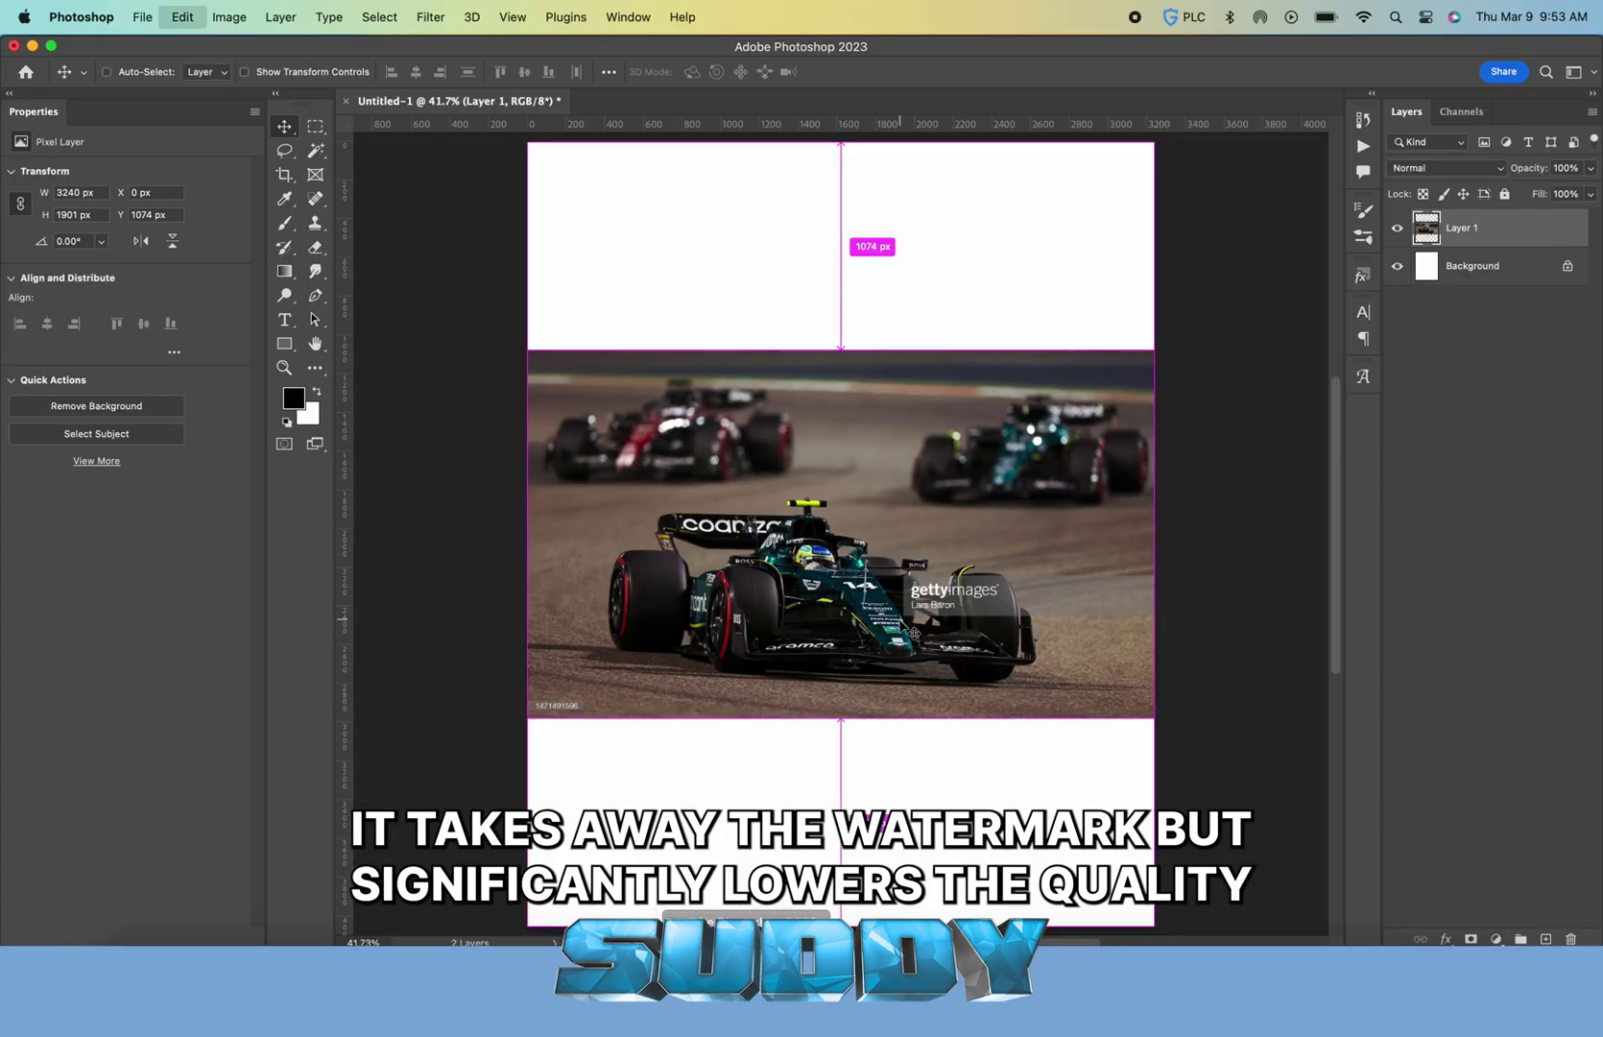
Paste the copied image in Photoshop, scale it to the full canvas width, and move Layer 1 above it
key("super+v")
key("super+t")
left_click_drag(741, 535, 529, 534)
left_click_drag(999, 492, 1152, 520)
key("Return")
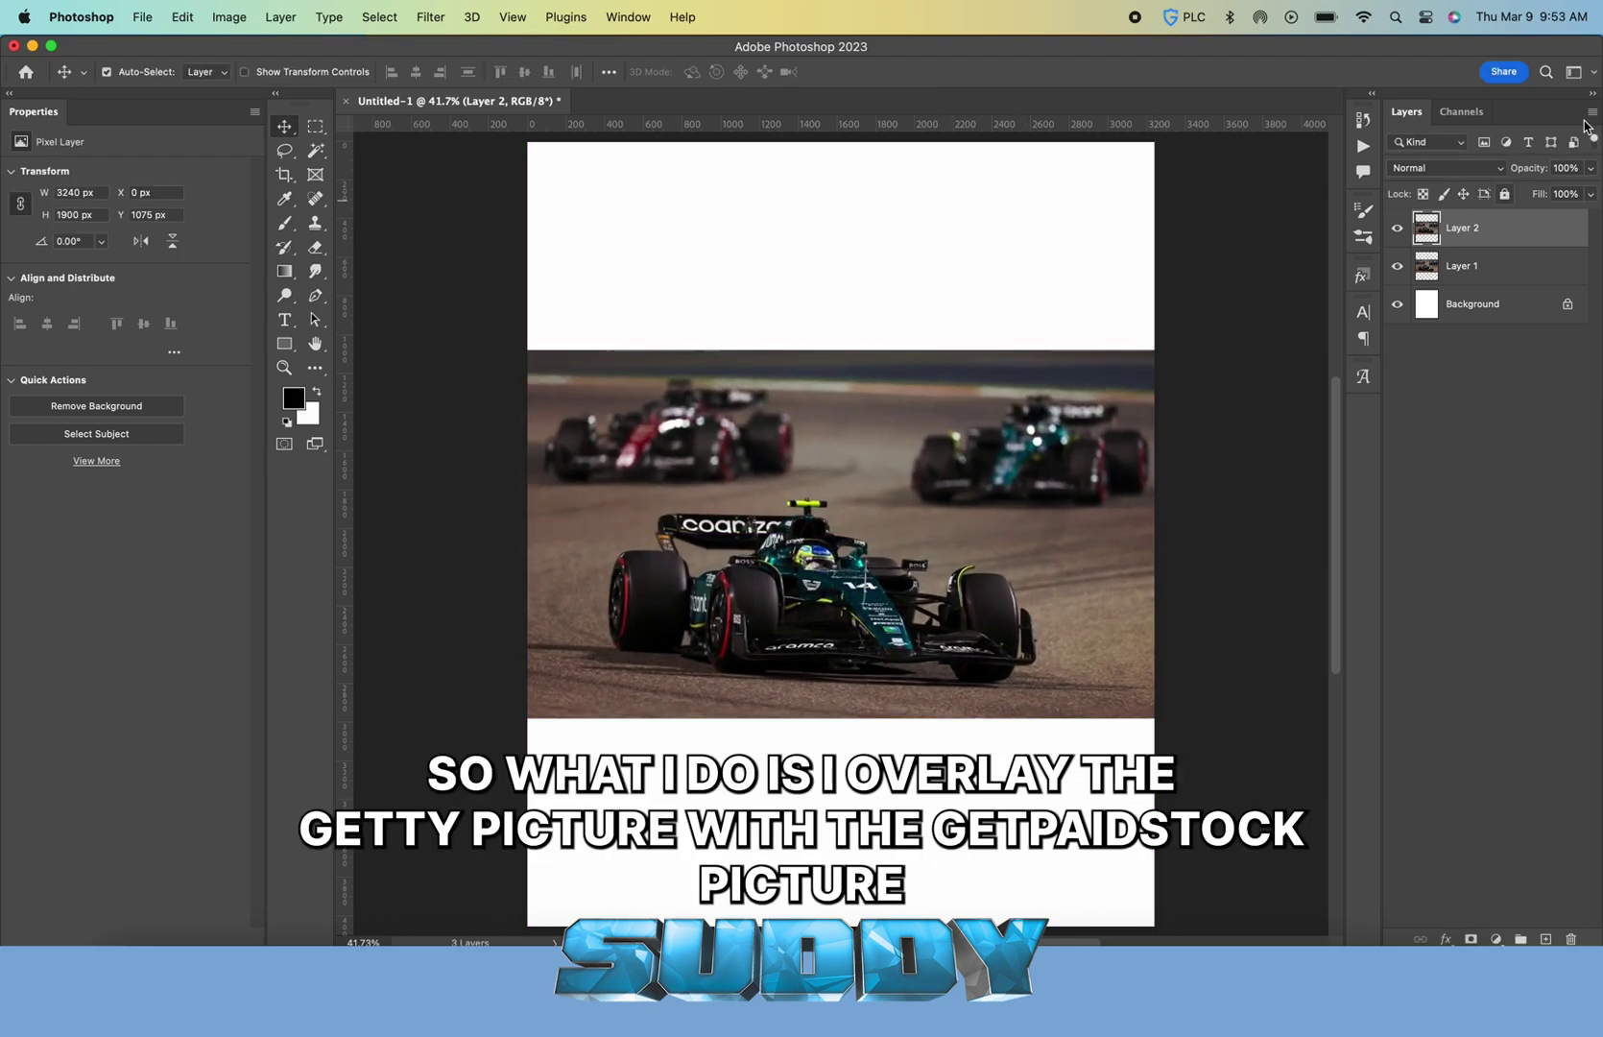
left_click_drag(1488, 269, 1469, 227)
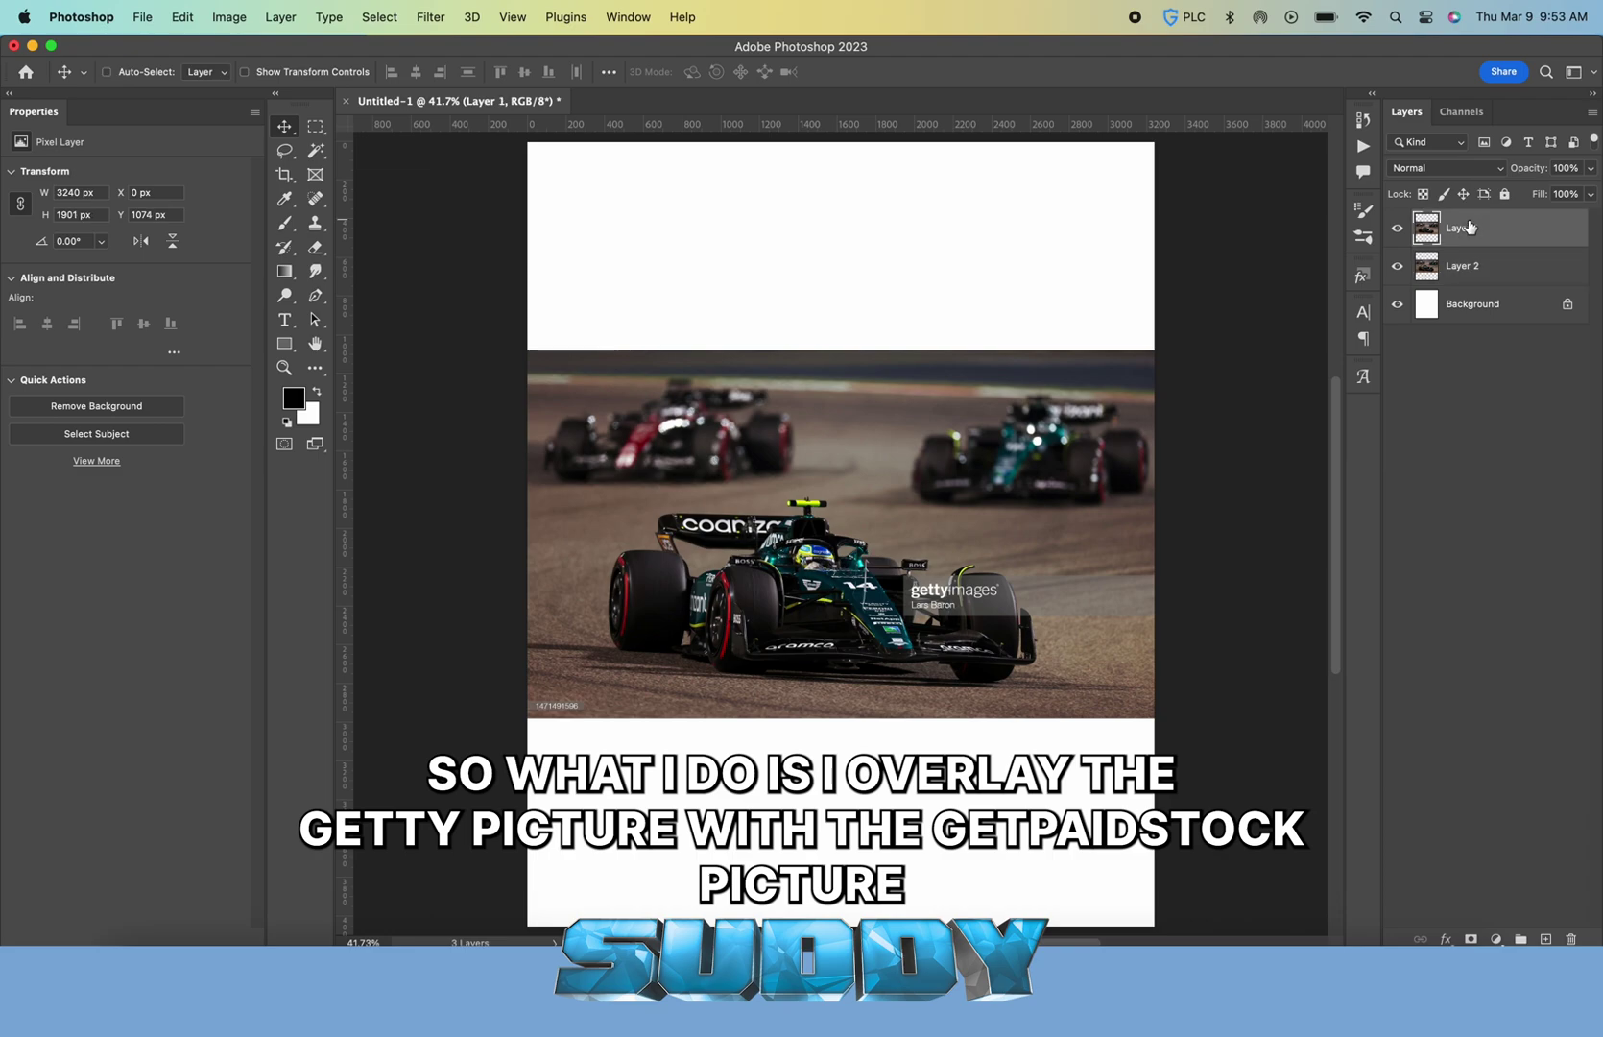
Select the Getty Images banner strip out to the photo's right edge and the image number box with the Rectangular Marquee
key("super+equal")
key("super+equal")
key("m")
scroll(1119, 582, "right", 3)
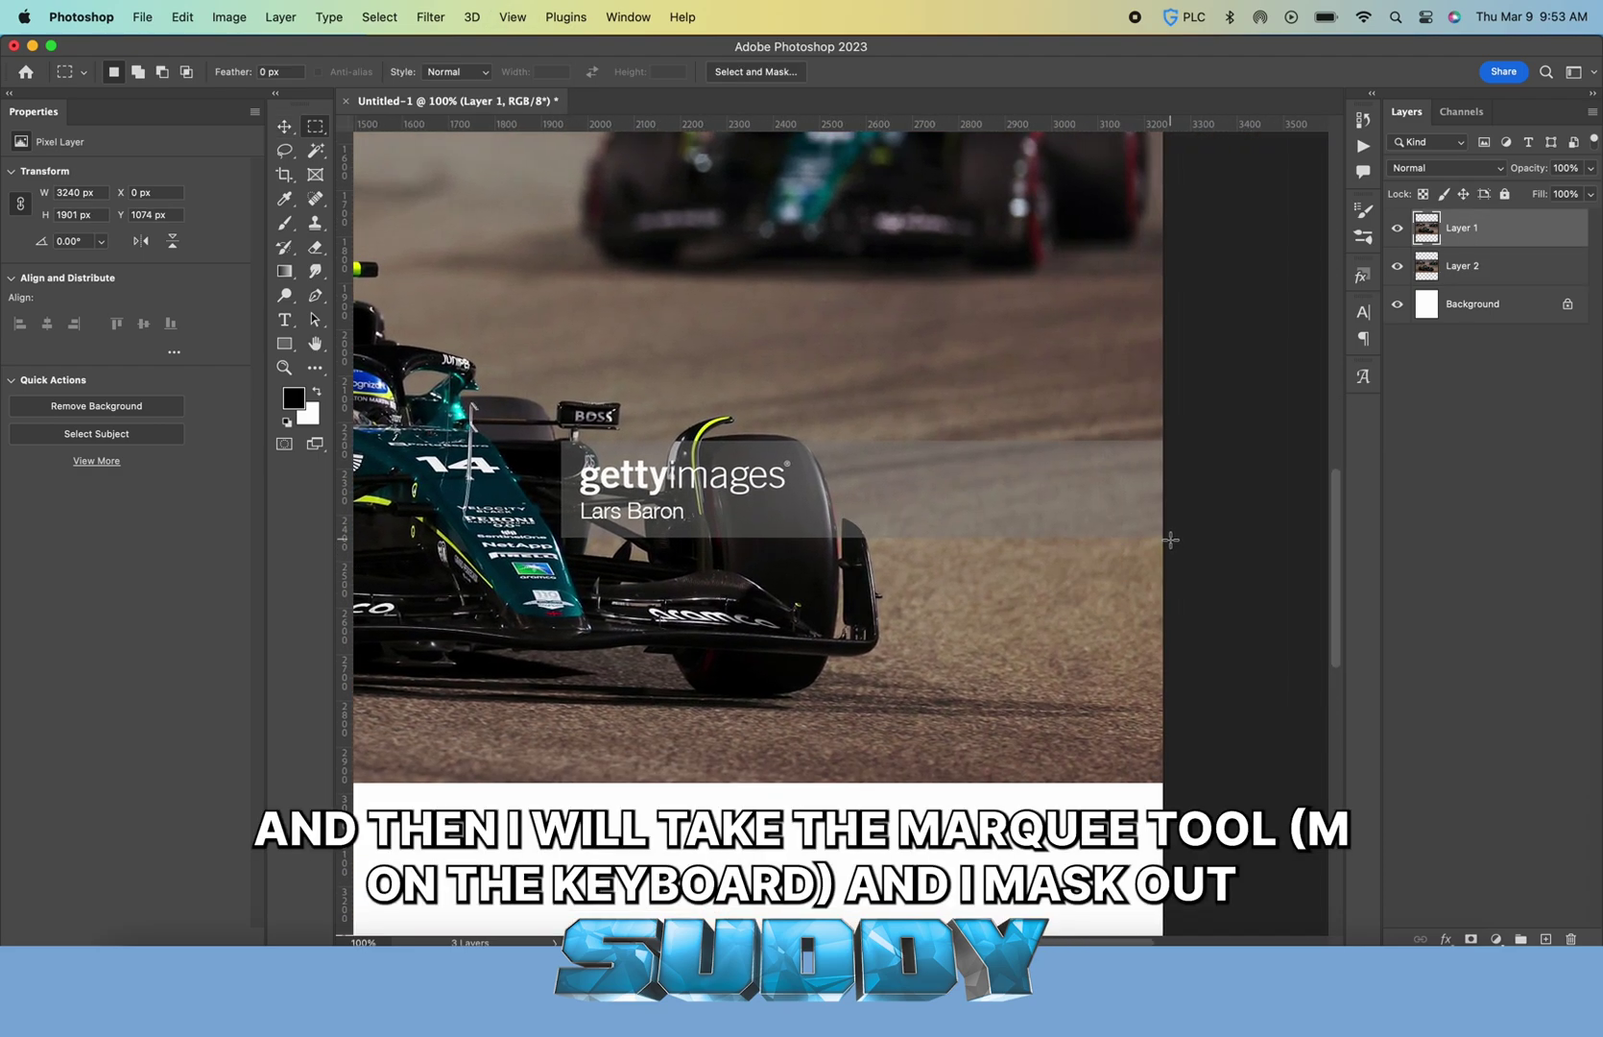
left_click_drag(1170, 539, 559, 437)
scroll(555, 448, "left", 10)
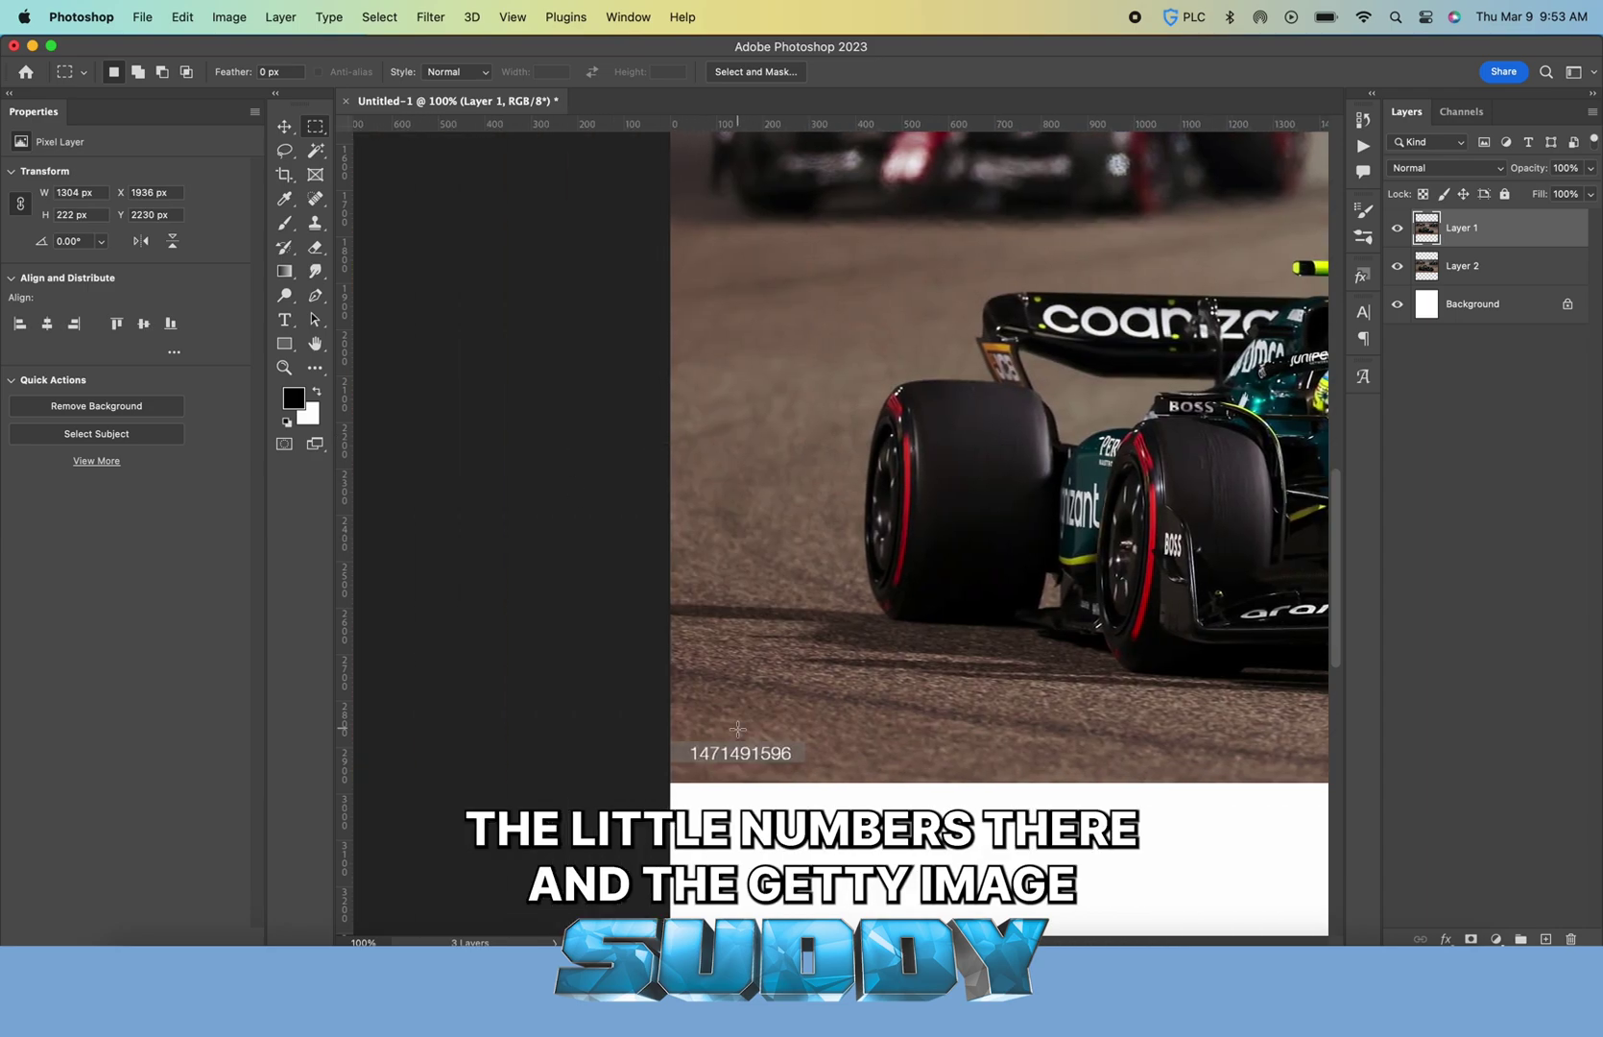
left_click_drag(666, 739, 810, 766)
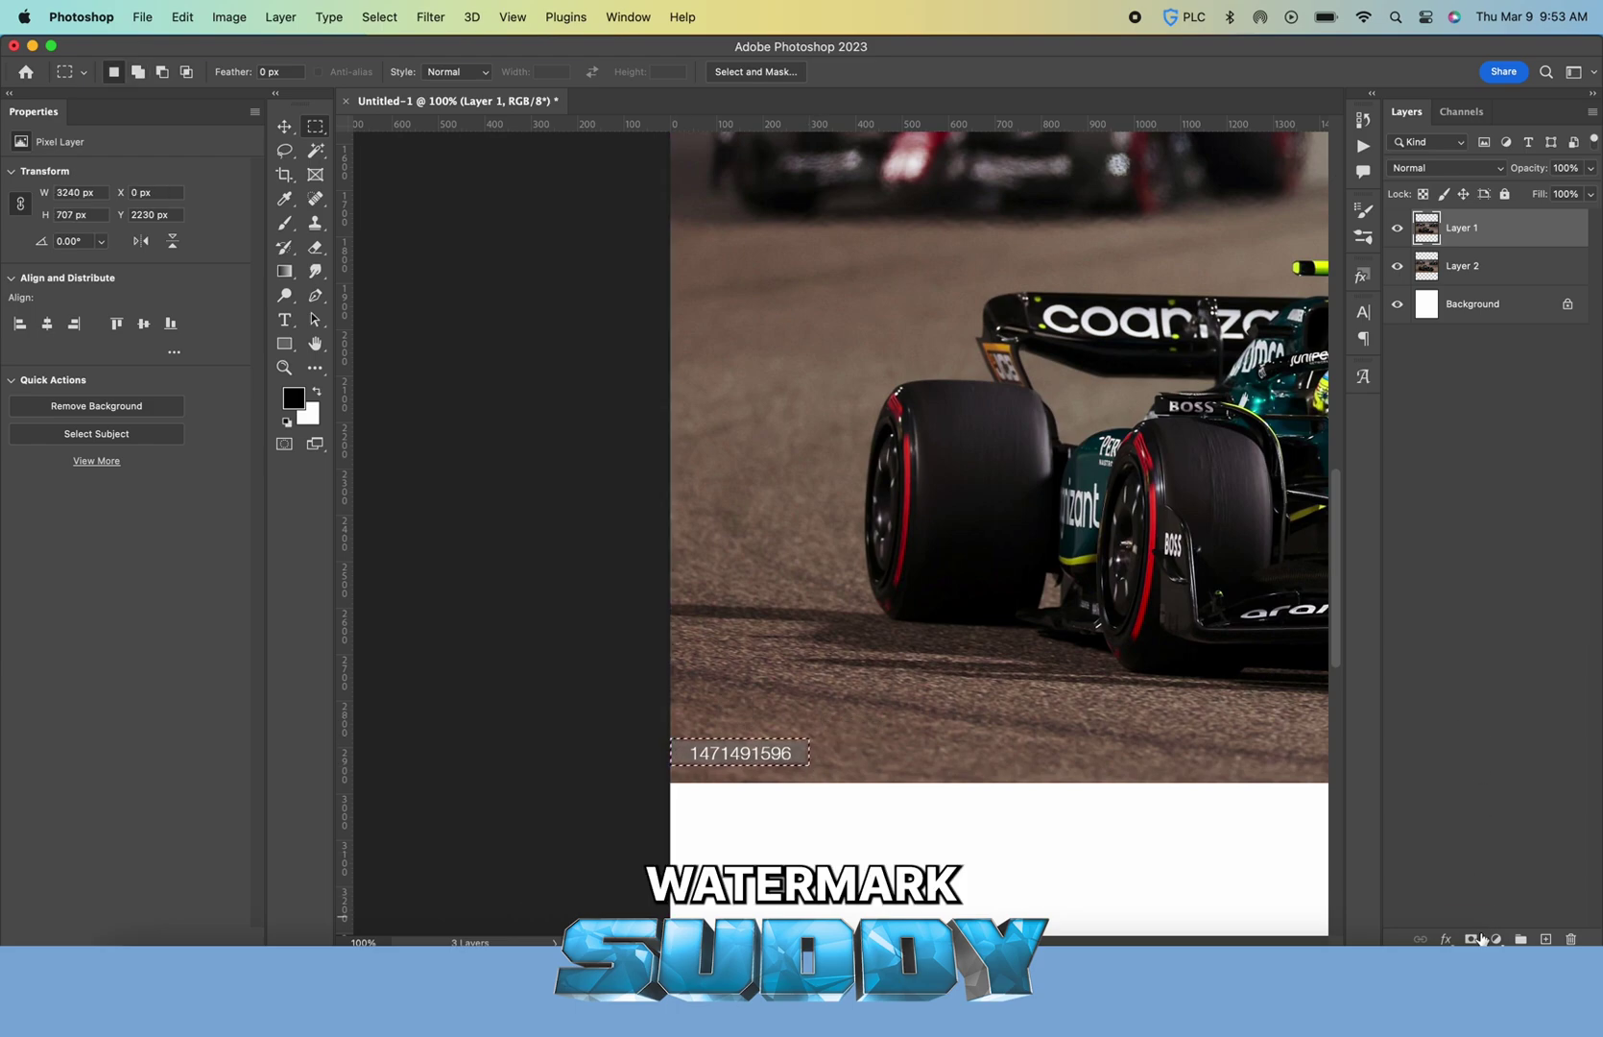
Add a layer mask to Layer 1 from the selection and invert it so the selected areas are hidden
left_click(1472, 937)
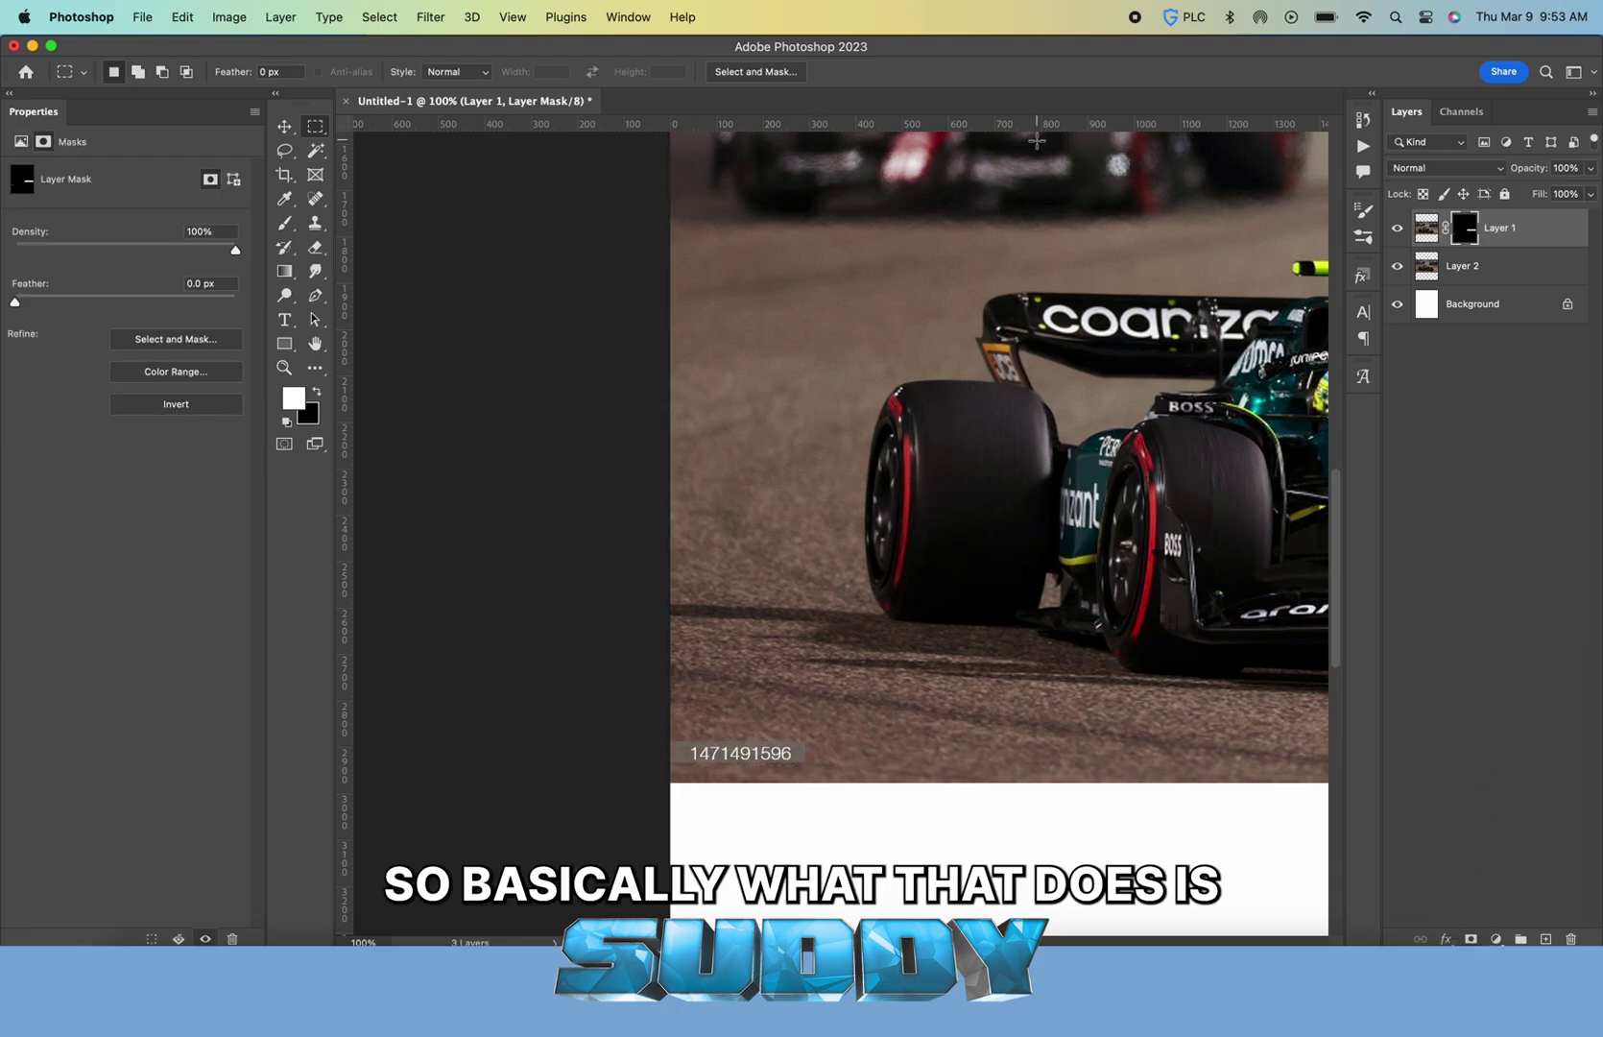
double_click(126, 48)
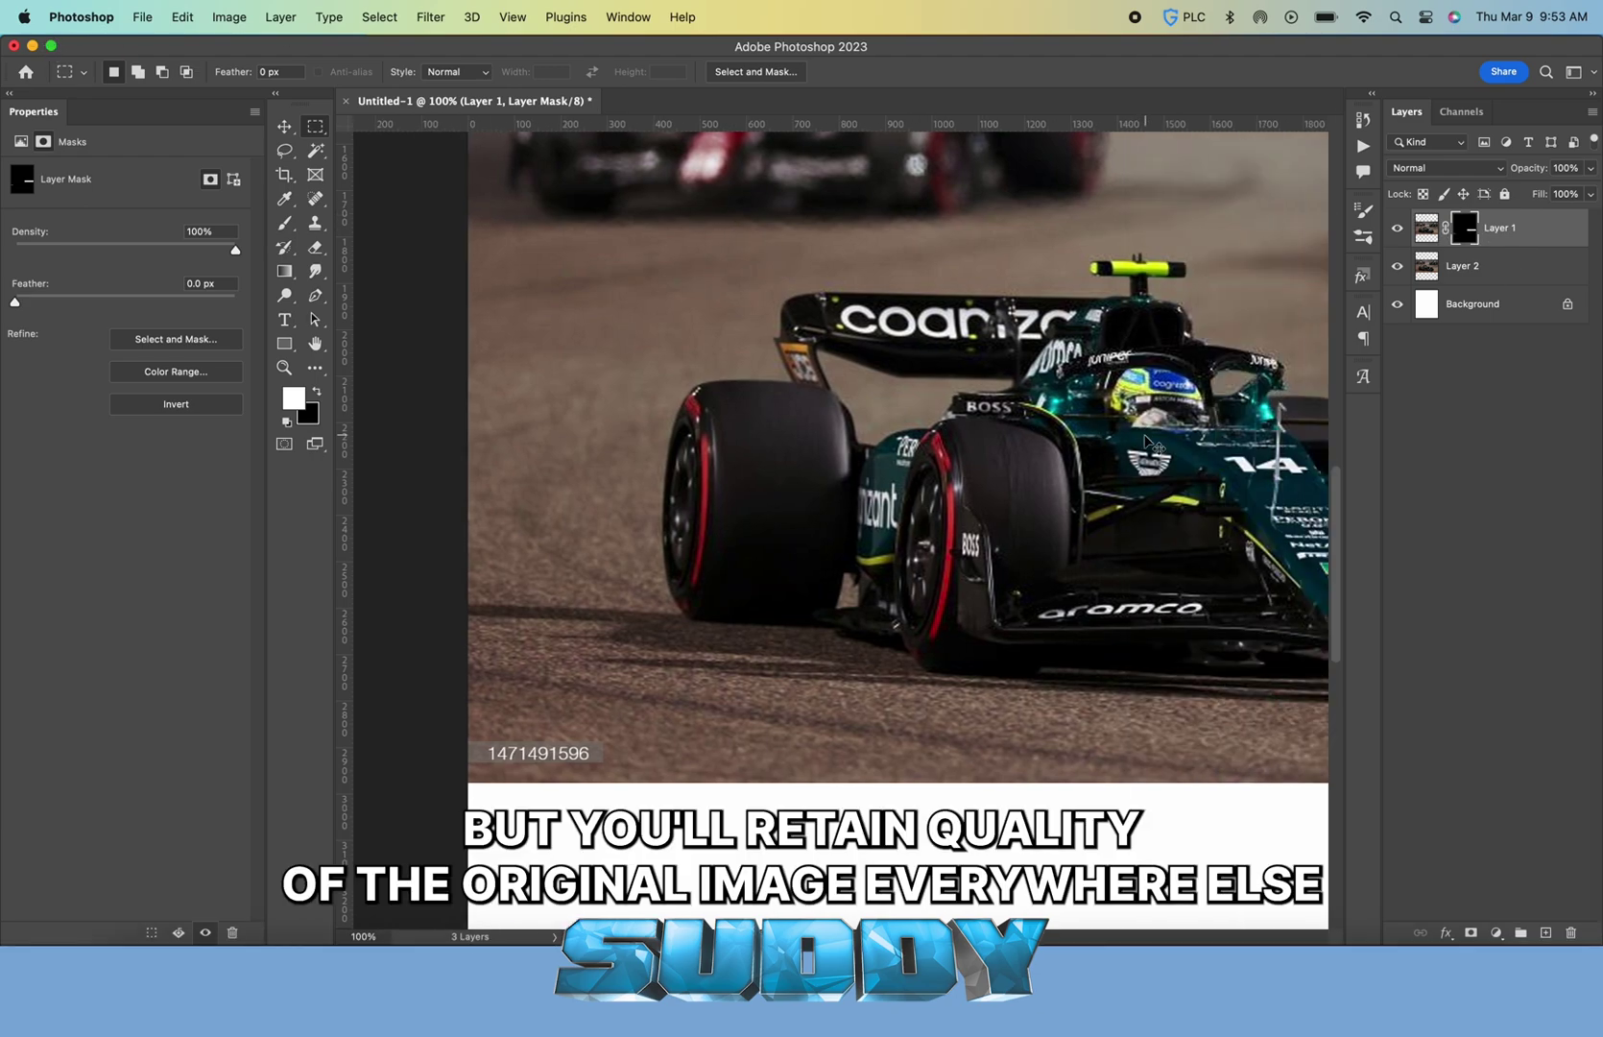
key("ctrl+i")
scroll(1017, 514, "right", 1)
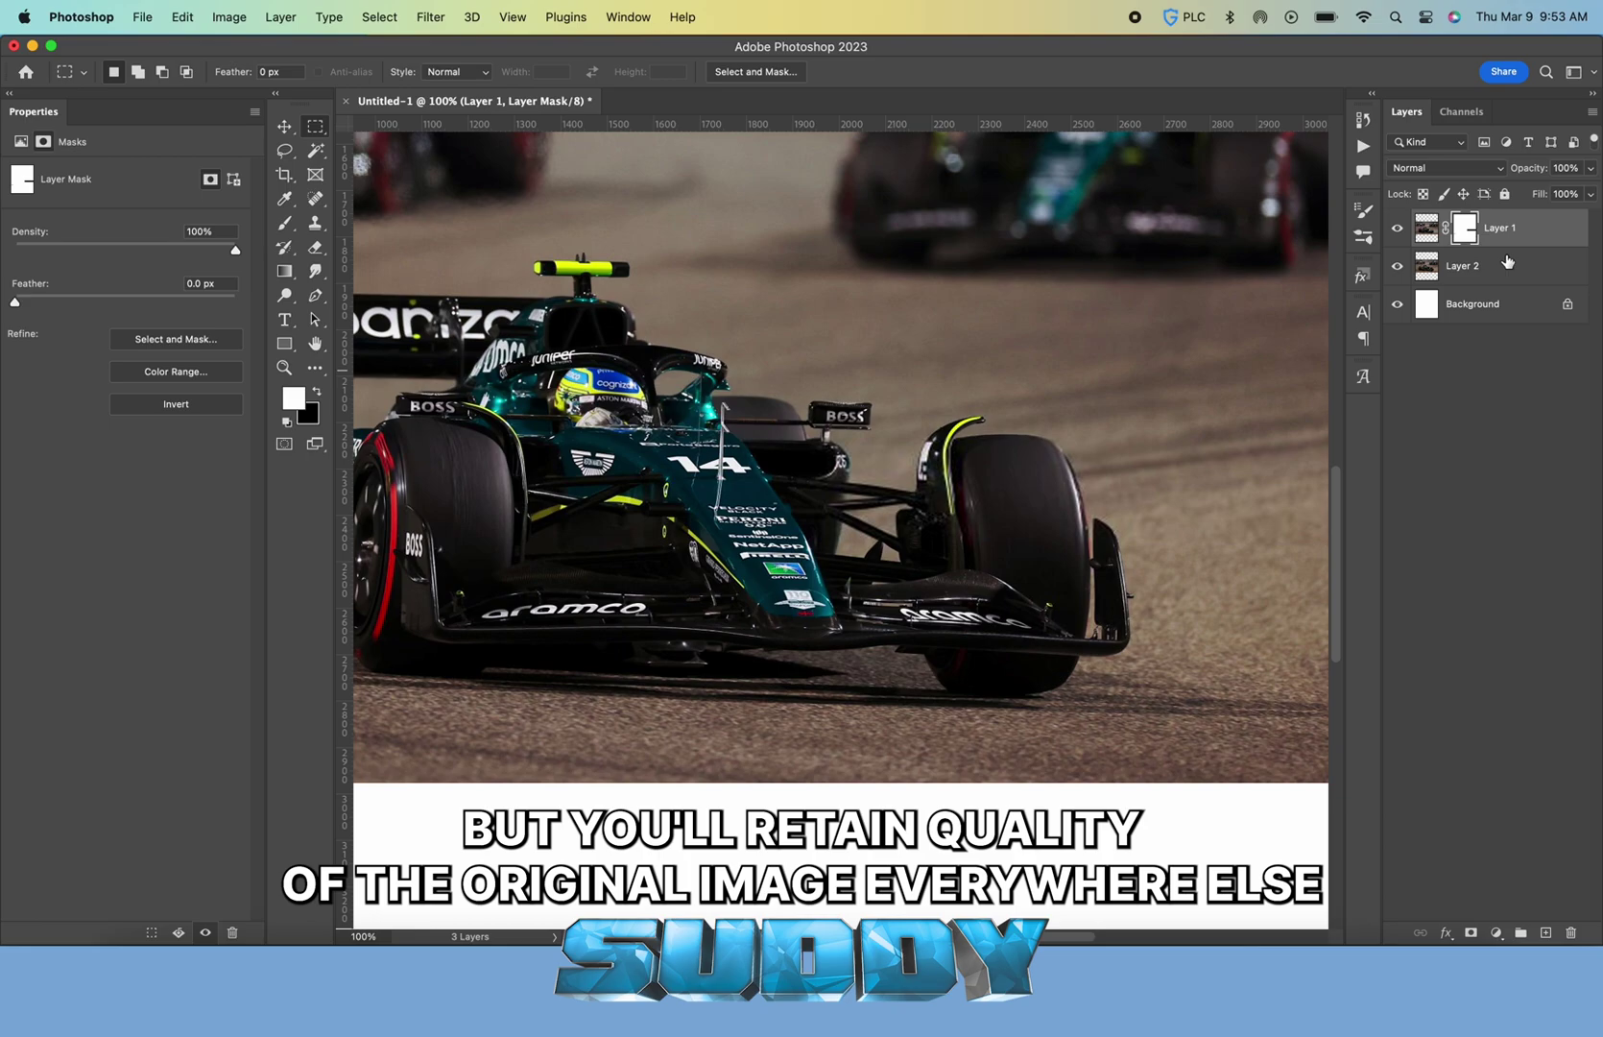
Apply the Camera Raw Filter to Layer 2 with Sharpening 110 and Color Noise Reduction 26
left_click(1508, 264)
left_click(441, 11)
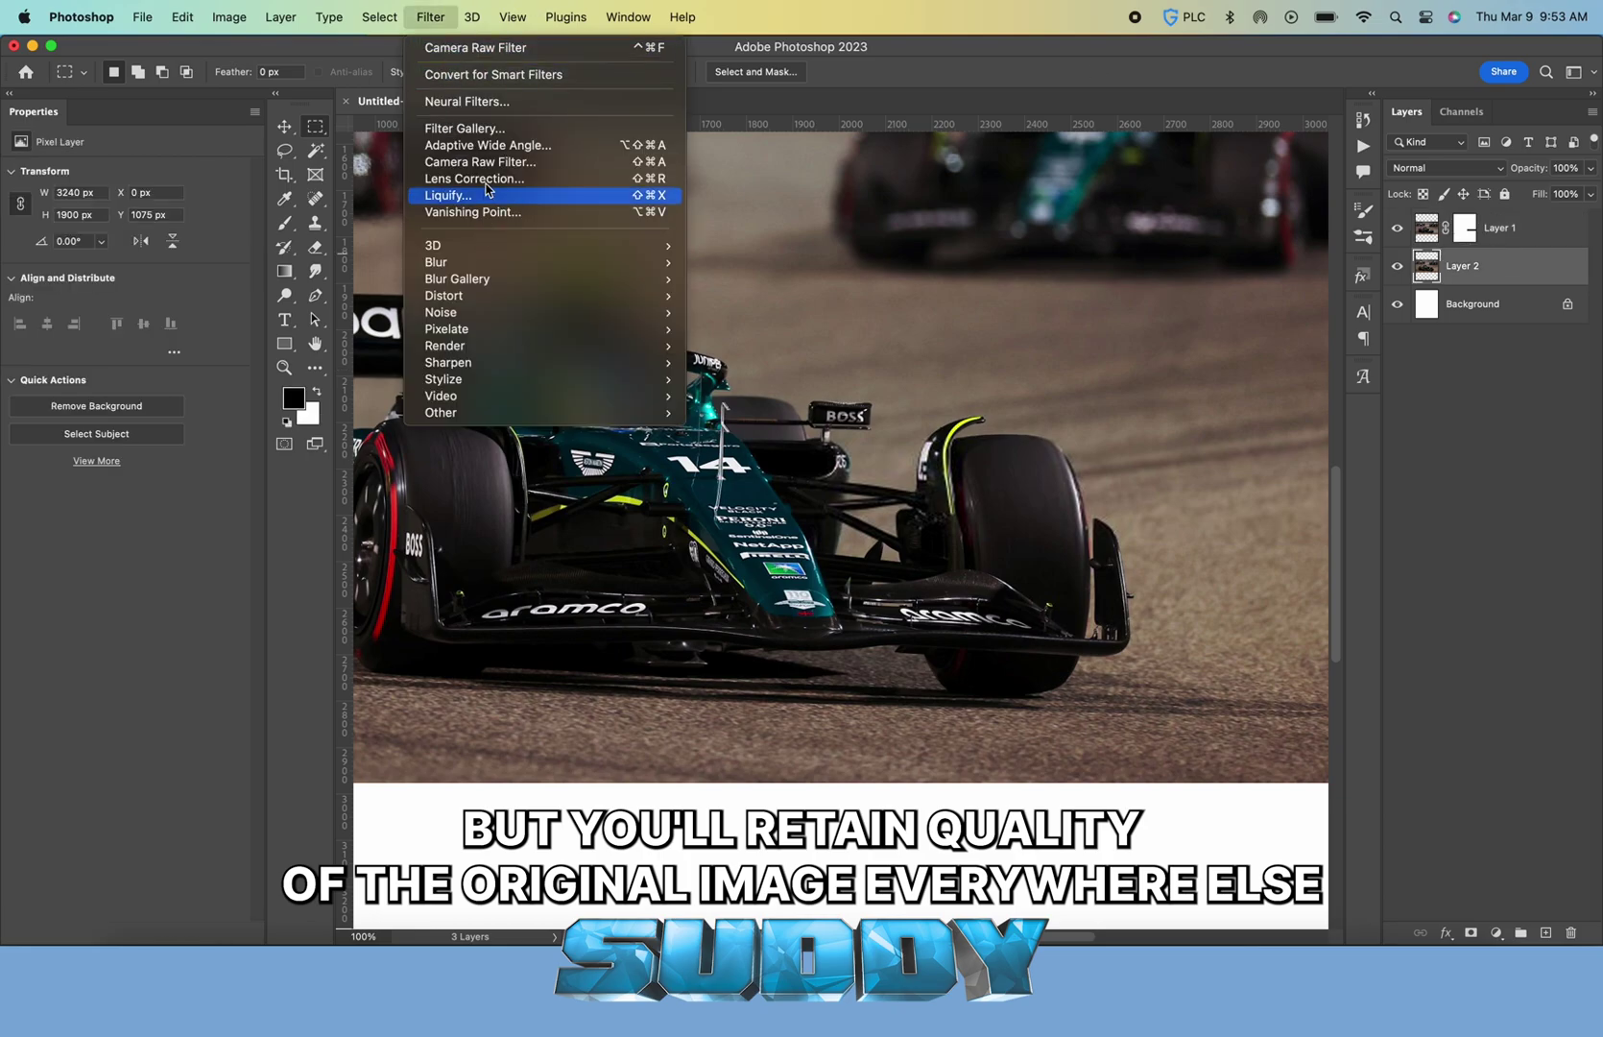
left_click(485, 163)
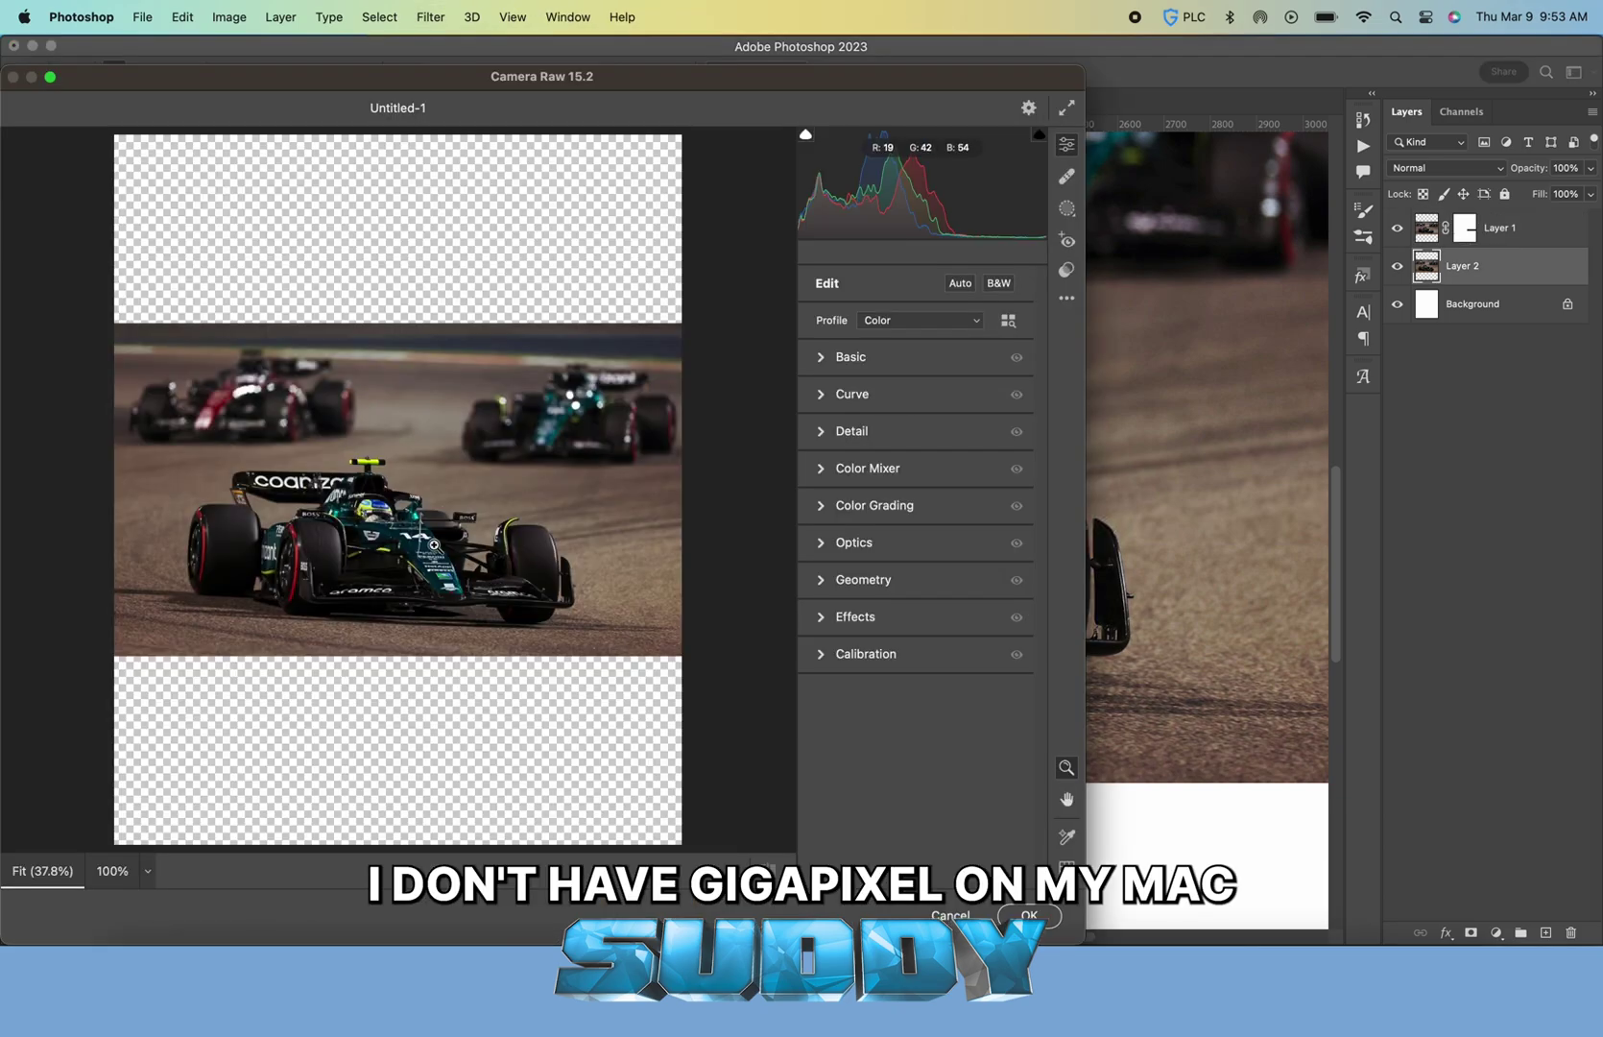
left_click_drag(435, 545, 522, 542)
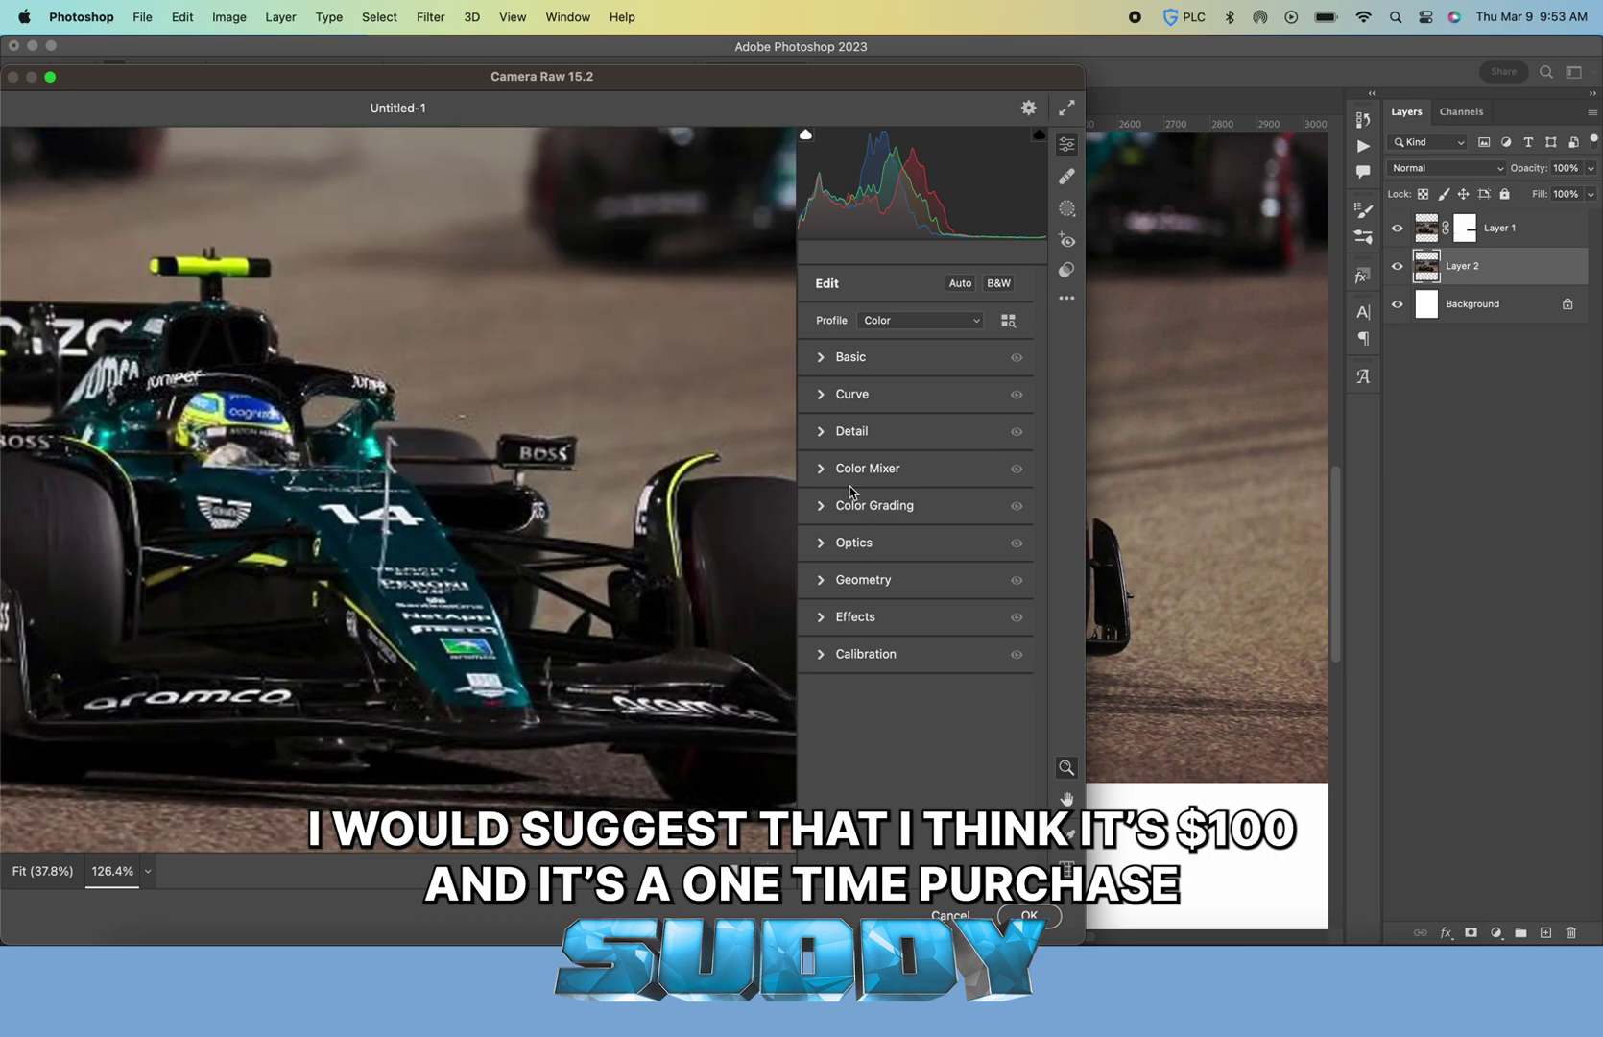
left_click(850, 430)
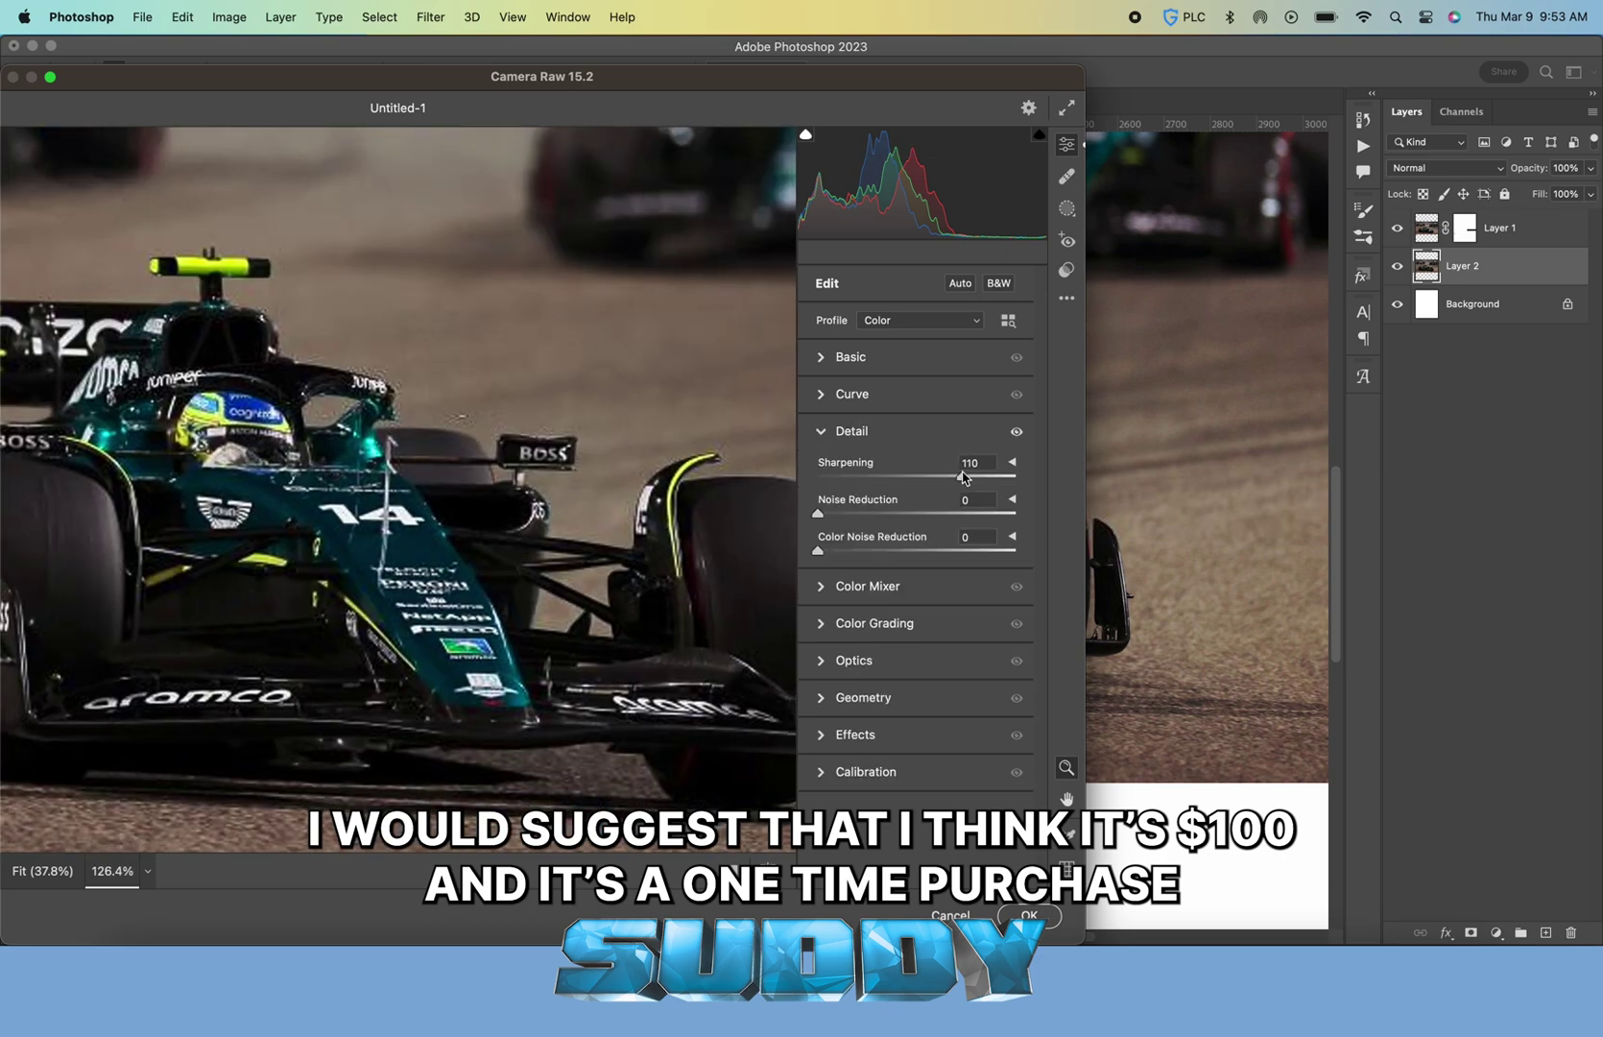
left_click(870, 550)
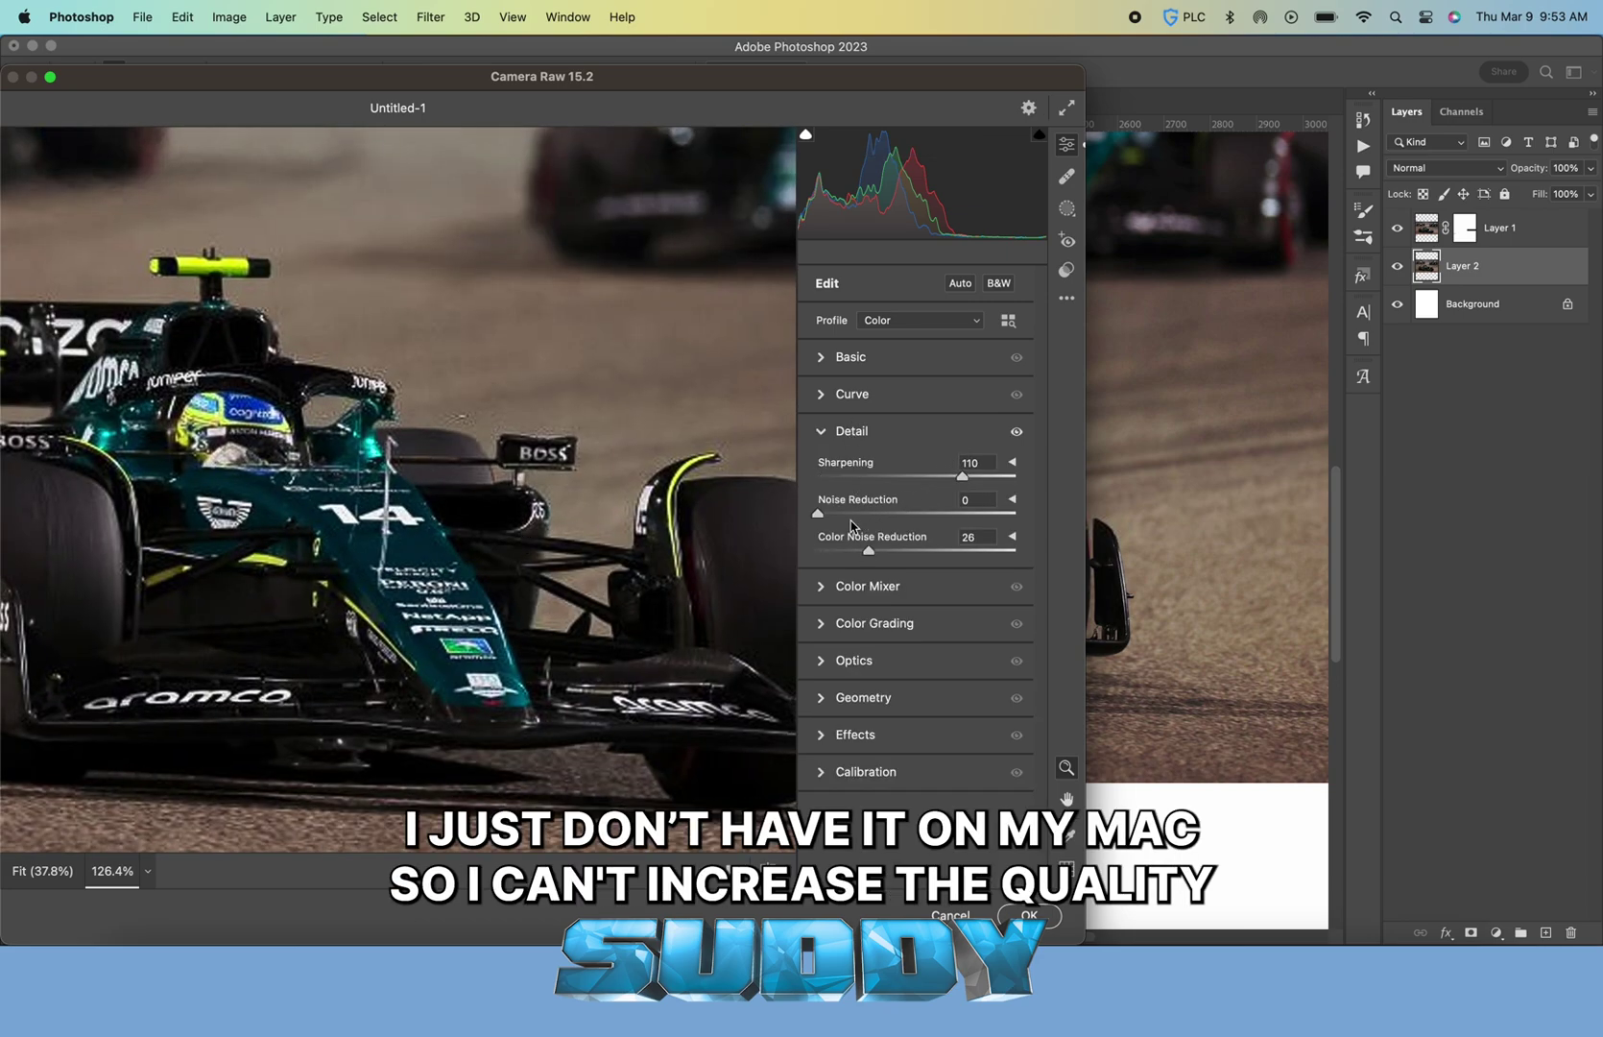
left_click(845, 358)
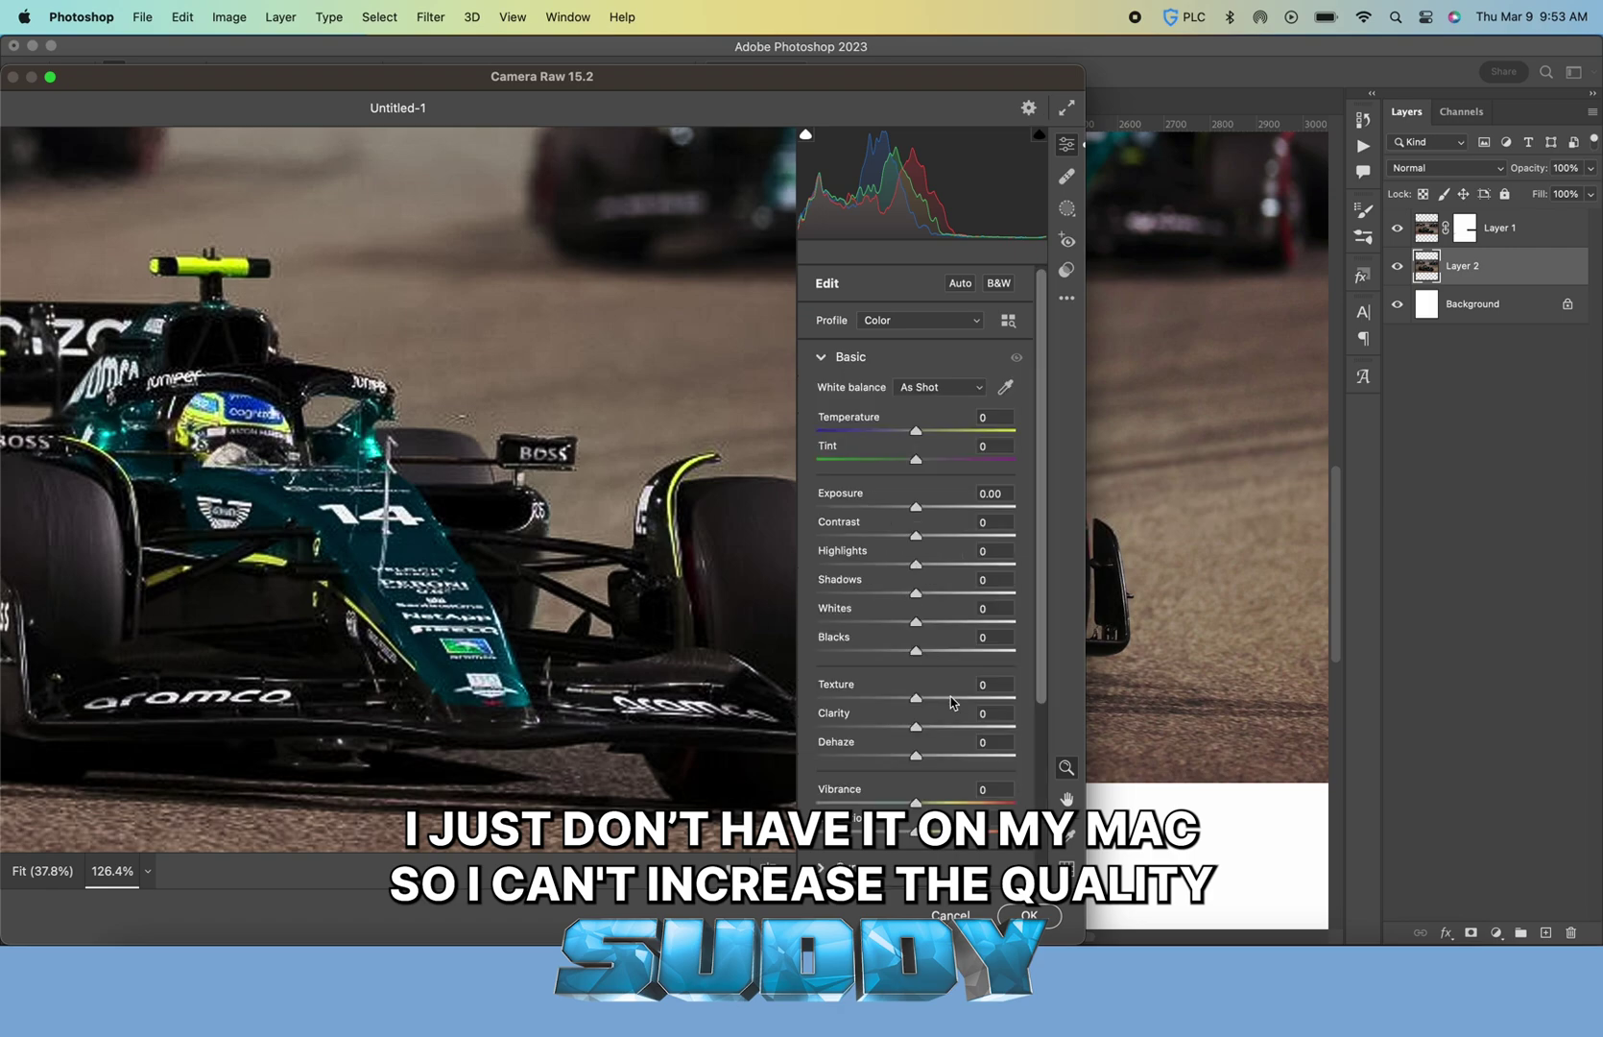
left_click(1029, 914)
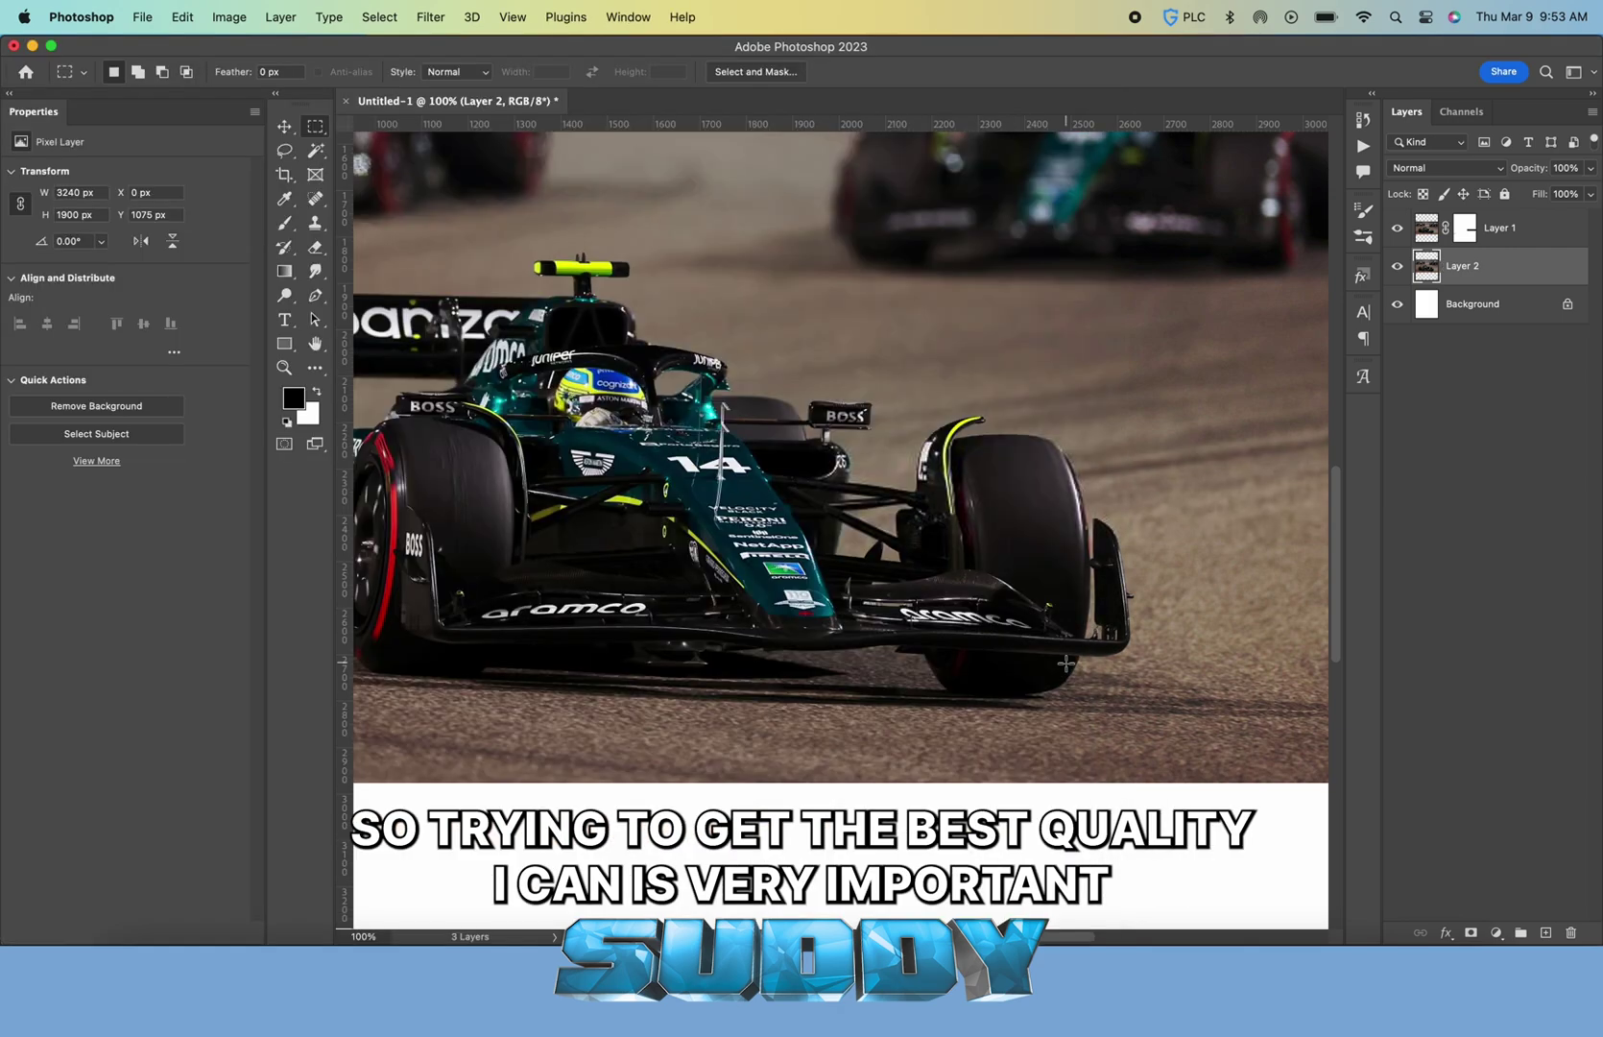
Merge the two photo layers and convert the result to a smart object
left_click(1524, 237, "shift")
key("super+e")
right_click(1525, 237)
left_click(1364, 553)
key("super+0")
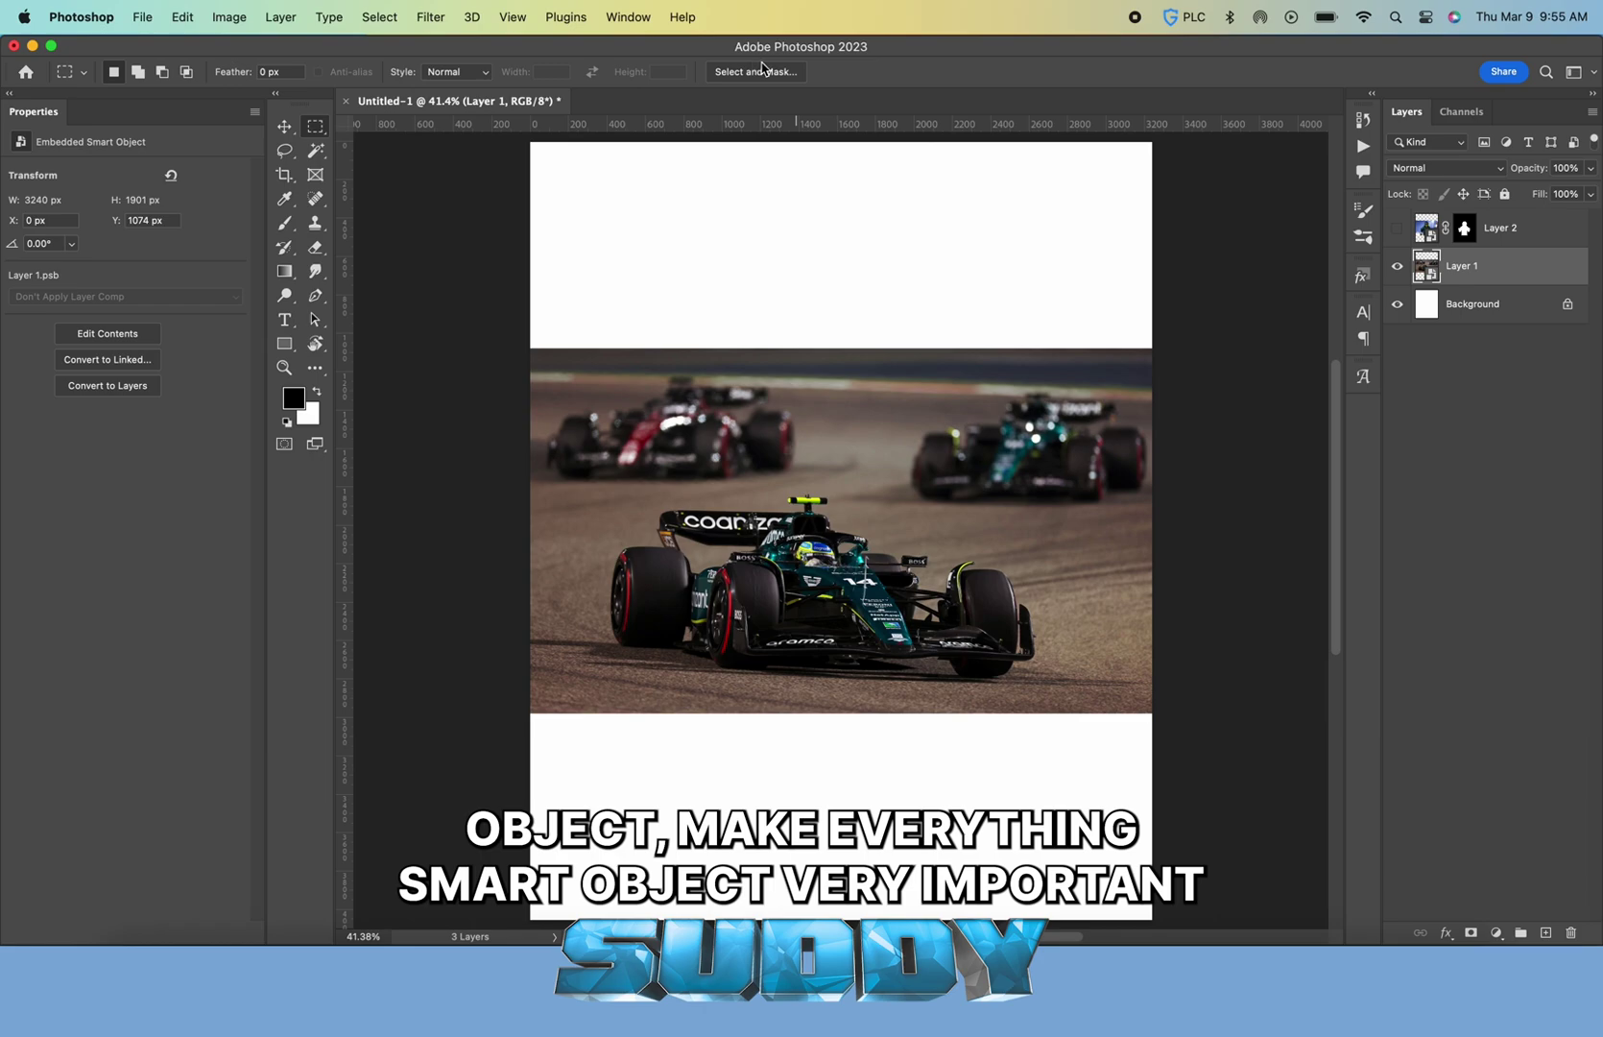
Select the front car in Select and Mask using Select Subject with the Cloud (Detailed results) option
left_click(763, 71)
left_click(452, 72)
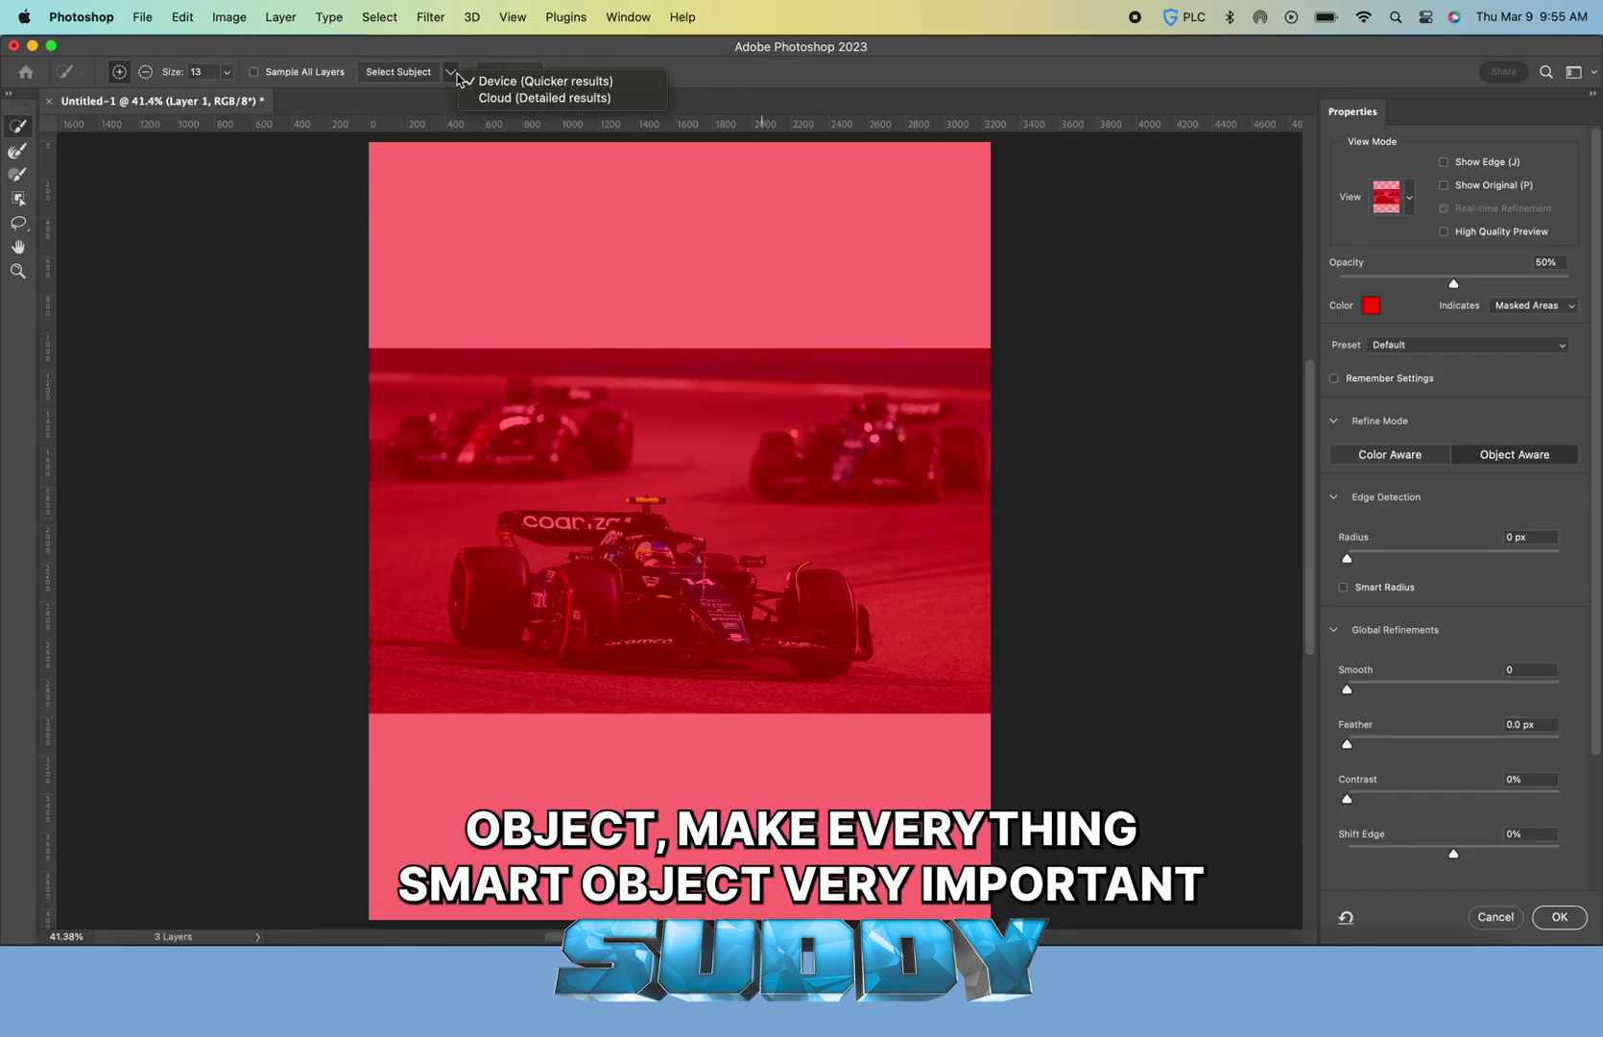
left_click(467, 98)
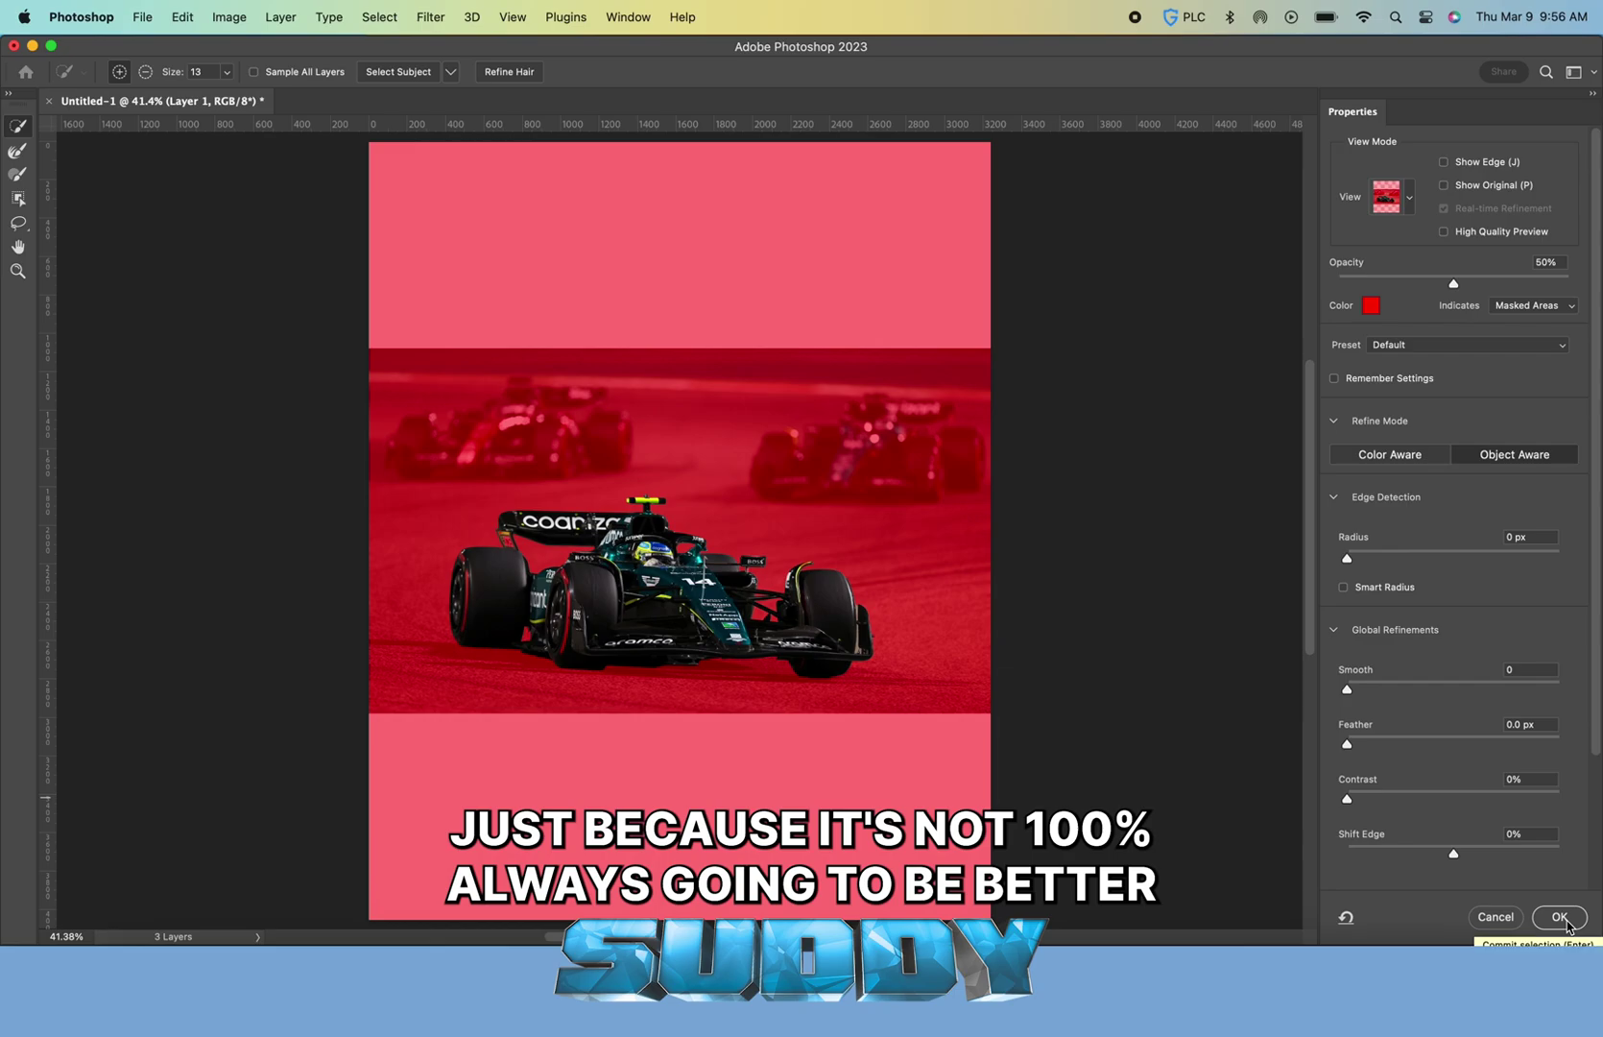
Try to add the front wheel's yellow trim to the selection with the Quick Selection brush at size 8
key("super+plus")
key("super+plus")
key("super+plus")
key("super+plus")
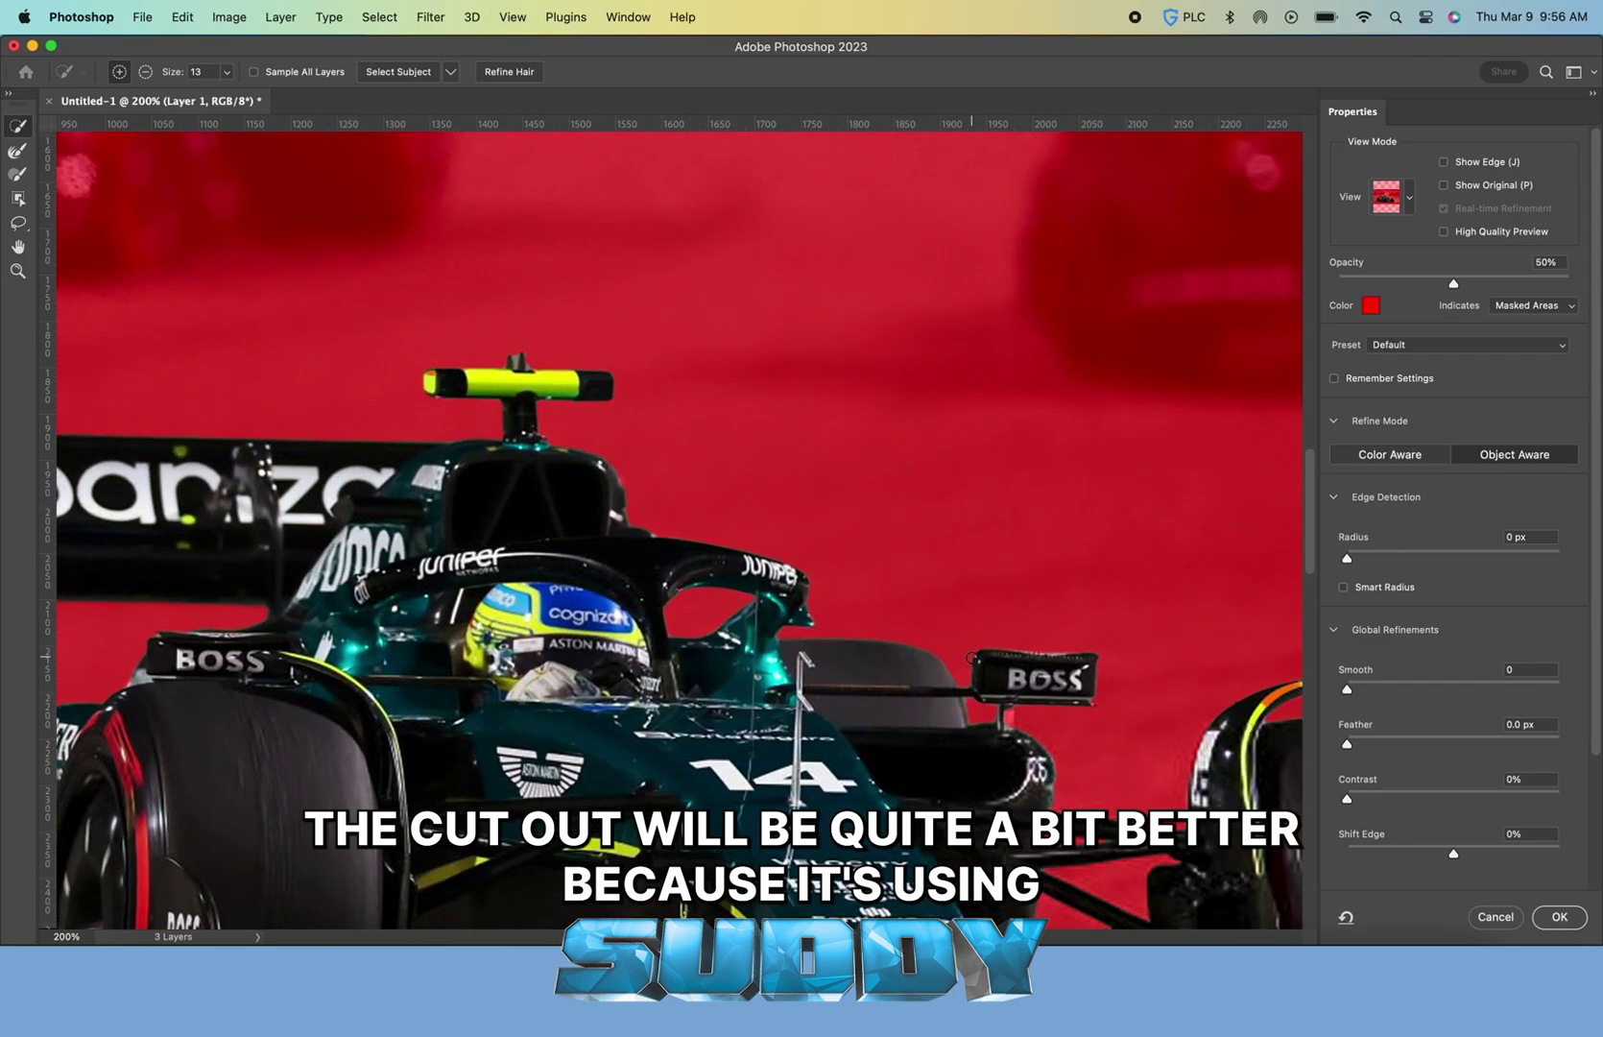
scroll(971, 657, "down", 3)
scroll(972, 658, "right", 2)
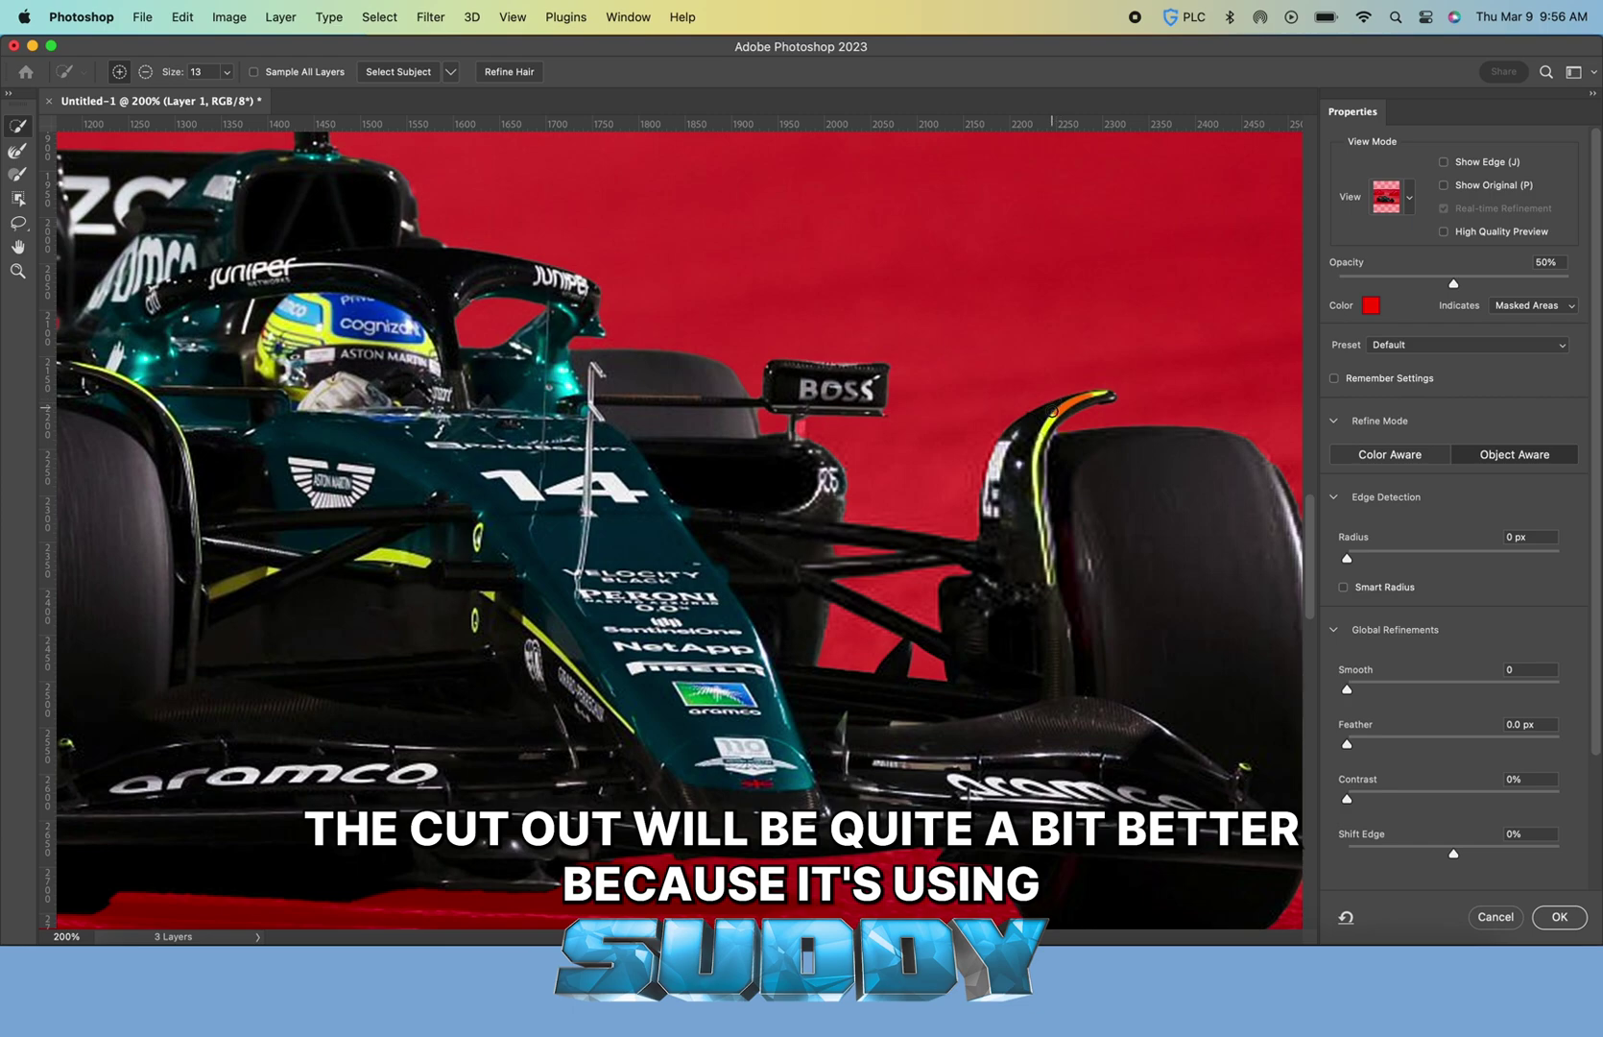
key("bracketleft")
key("bracketleft")
left_click_drag(1054, 417, 1065, 408)
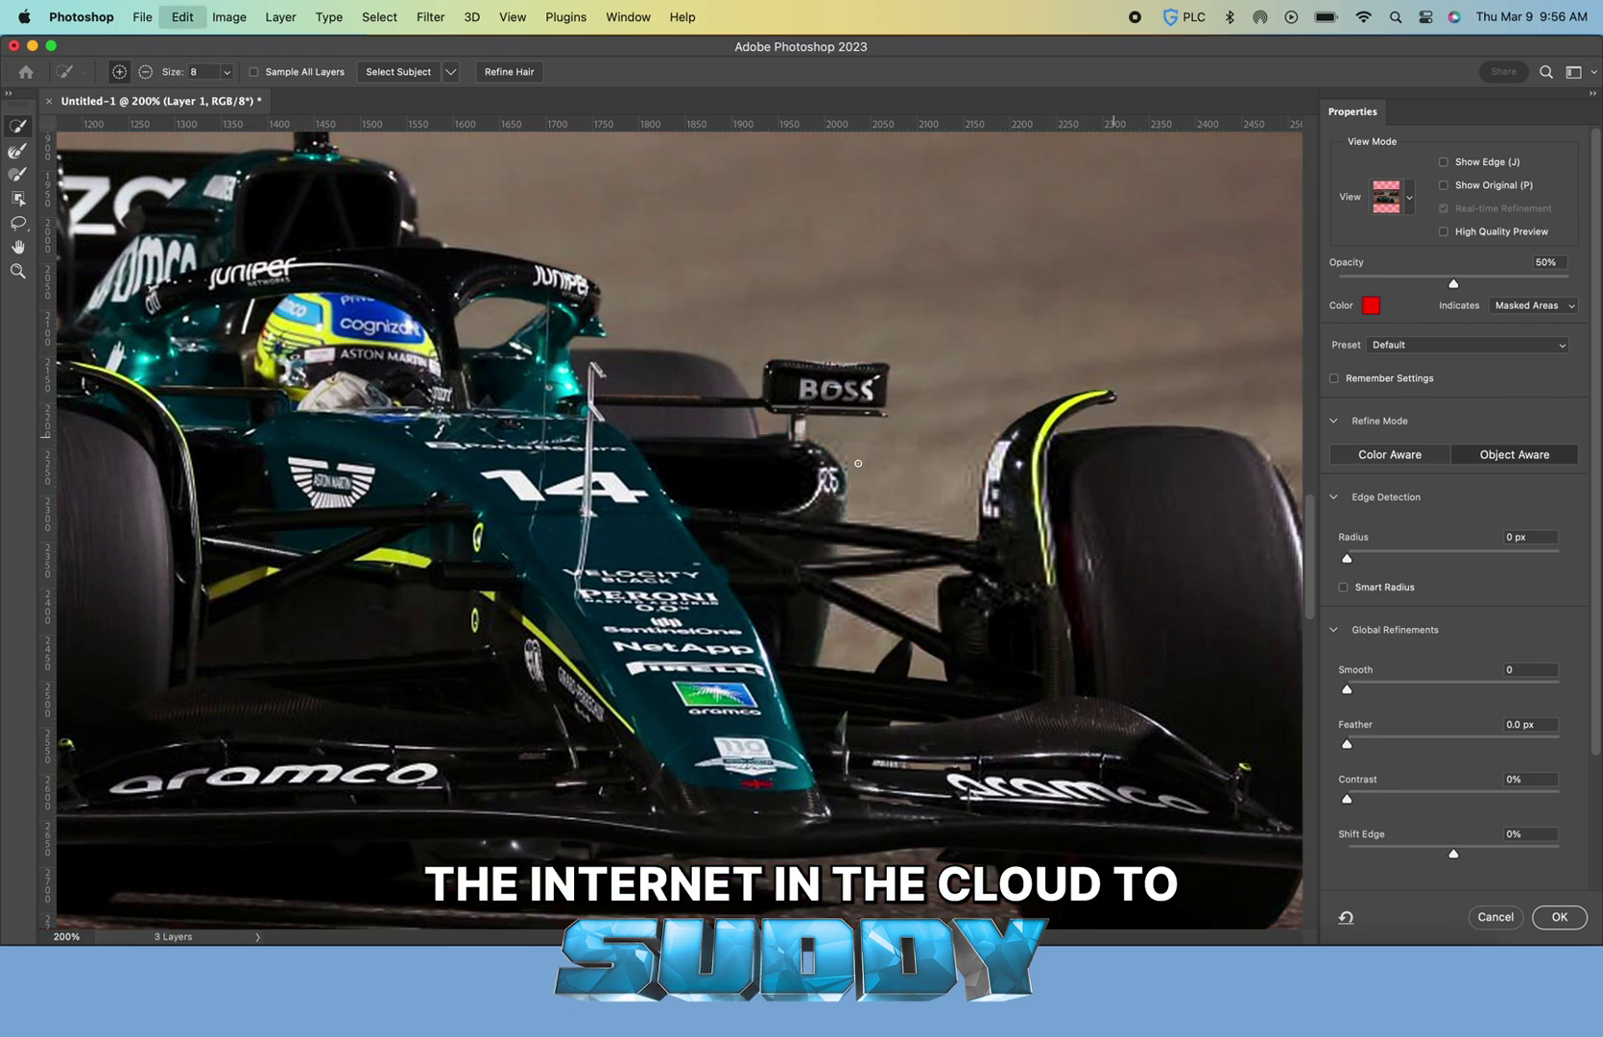
Accept the car selection and apply it as a layer mask on Layer 1
scroll(851, 464, "left", 10)
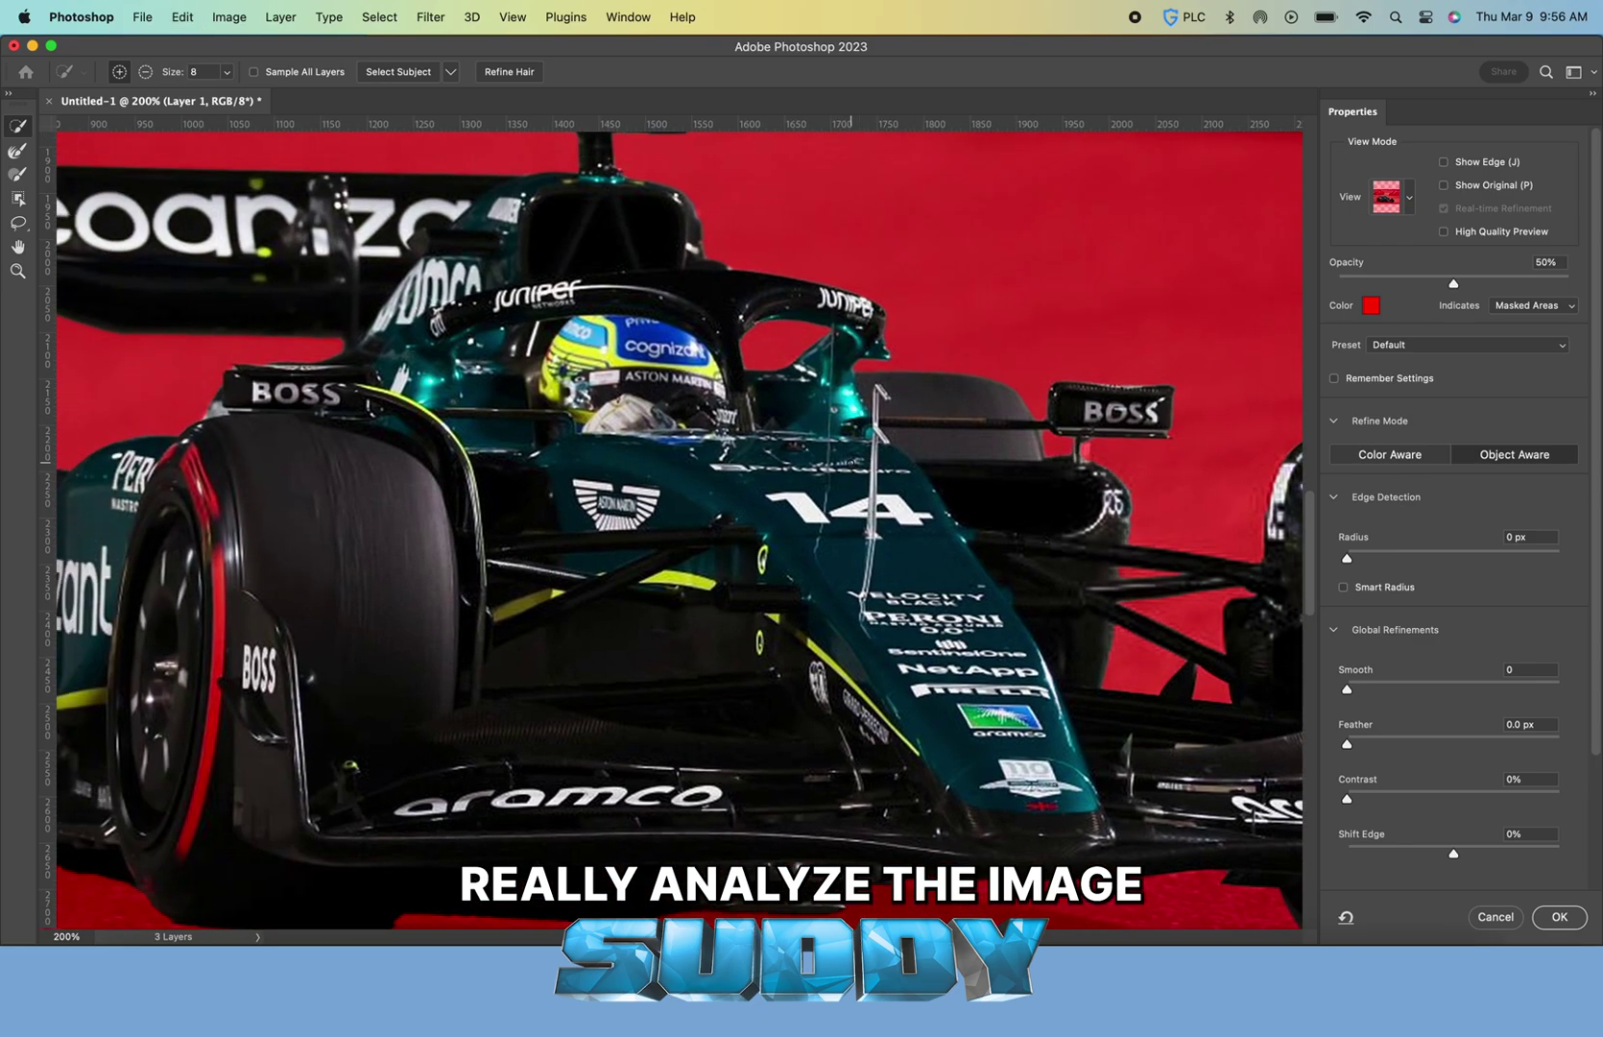
scroll(850, 464, "left", 3)
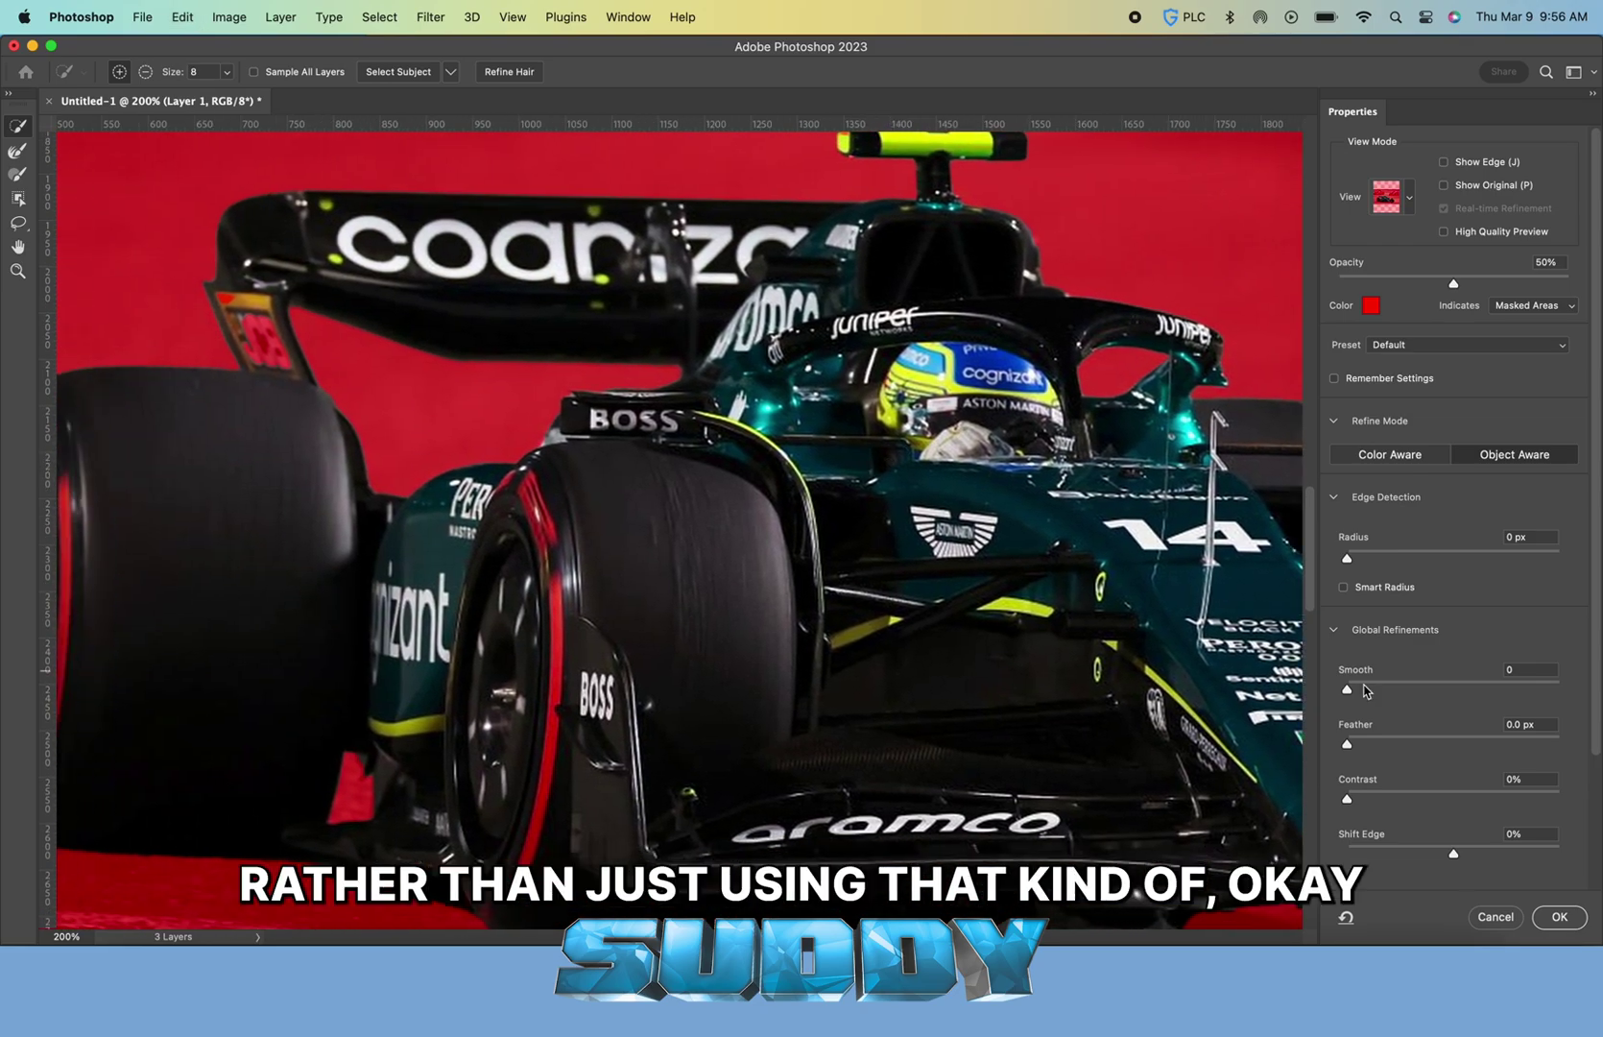
left_click(1551, 924)
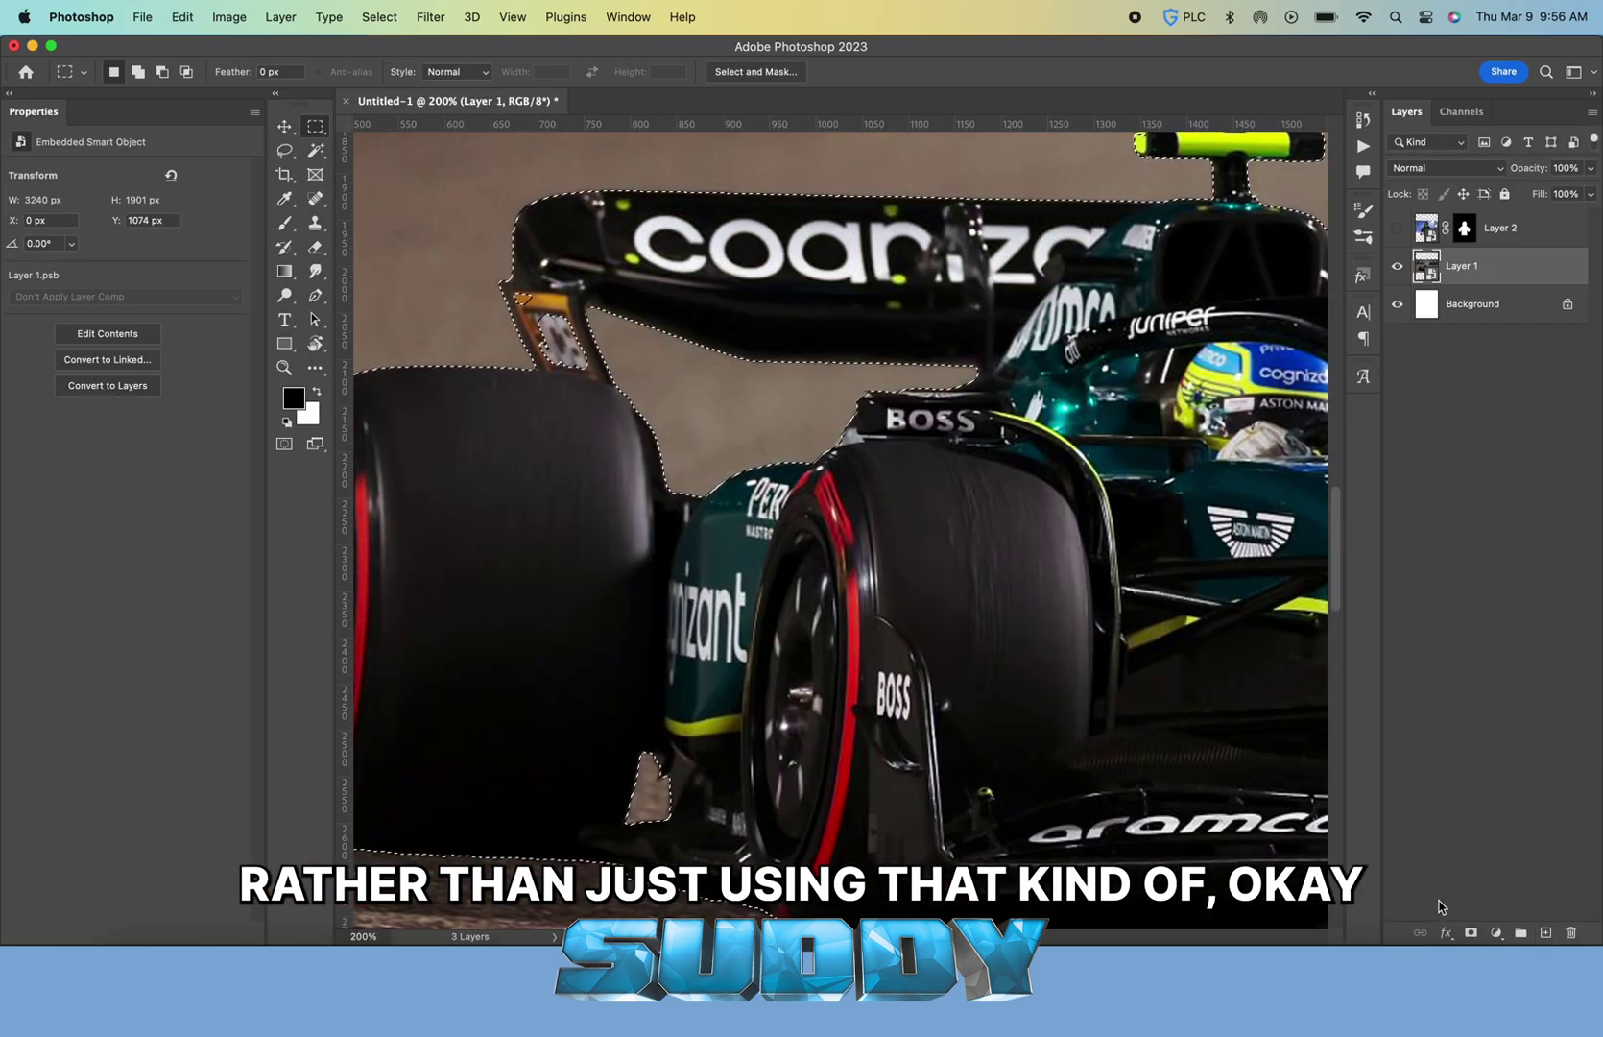
left_click(1471, 933)
Clean up the car's cut-out by painting black and white along its edges on Layer 1's mask with a size 8 brush
key("b")
left_click(134, 72)
left_click_drag(539, 317, 588, 368)
scroll(850, 464, "right", 10)
scroll(1039, 545, "down", 5)
key("super+plus")
key("super+plus")
key("super+plus")
key("x")
mouse_move(824, 821)
left_mouse_down()
mouse_move(934, 790)
mouse_move(576, 821)
left_mouse_up()
scroll(841, 530, "right", 5)
scroll(841, 530, "up", 4)
mouse_move(839, 163)
left_mouse_down()
mouse_move(845, 278)
mouse_move(841, 176)
left_mouse_up()
scroll(841, 176, "down", 4)
key("x")
left_click_drag(946, 197, 971, 351)
key("w")
key("b")
key("x")
left_click_drag(805, 298, 851, 565)
scroll(836, 578, "left", 15)
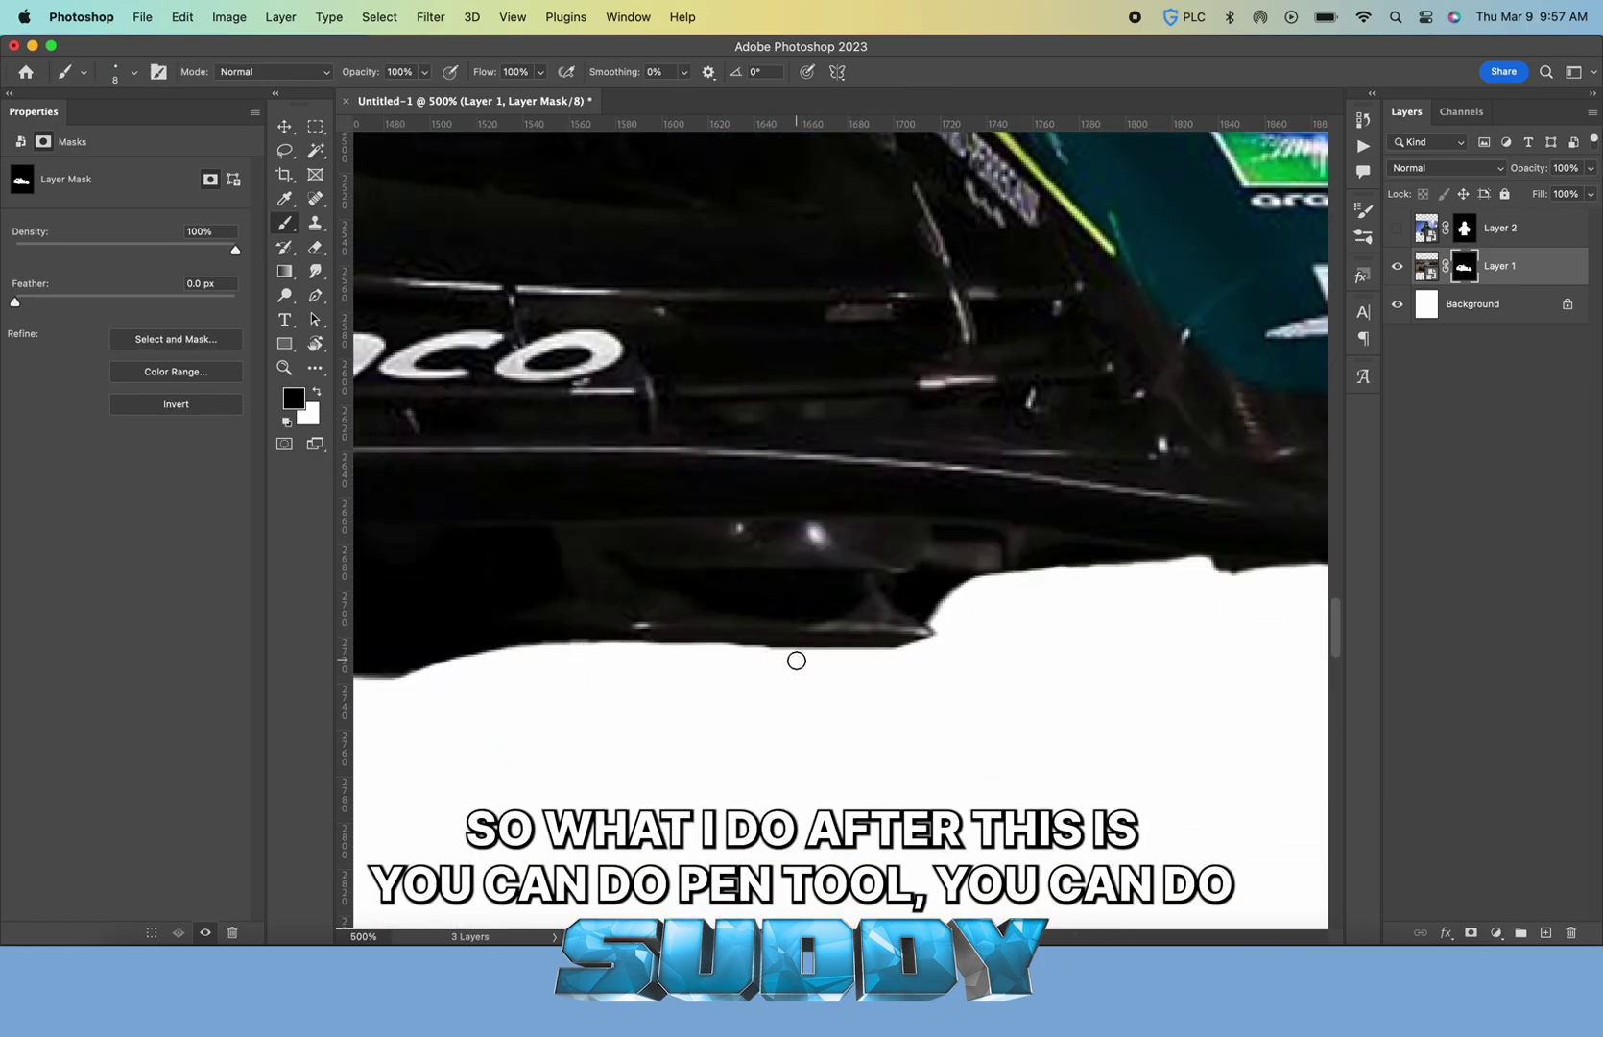
scroll(431, 676, "left", 20)
left_click_drag(792, 566, 1026, 579)
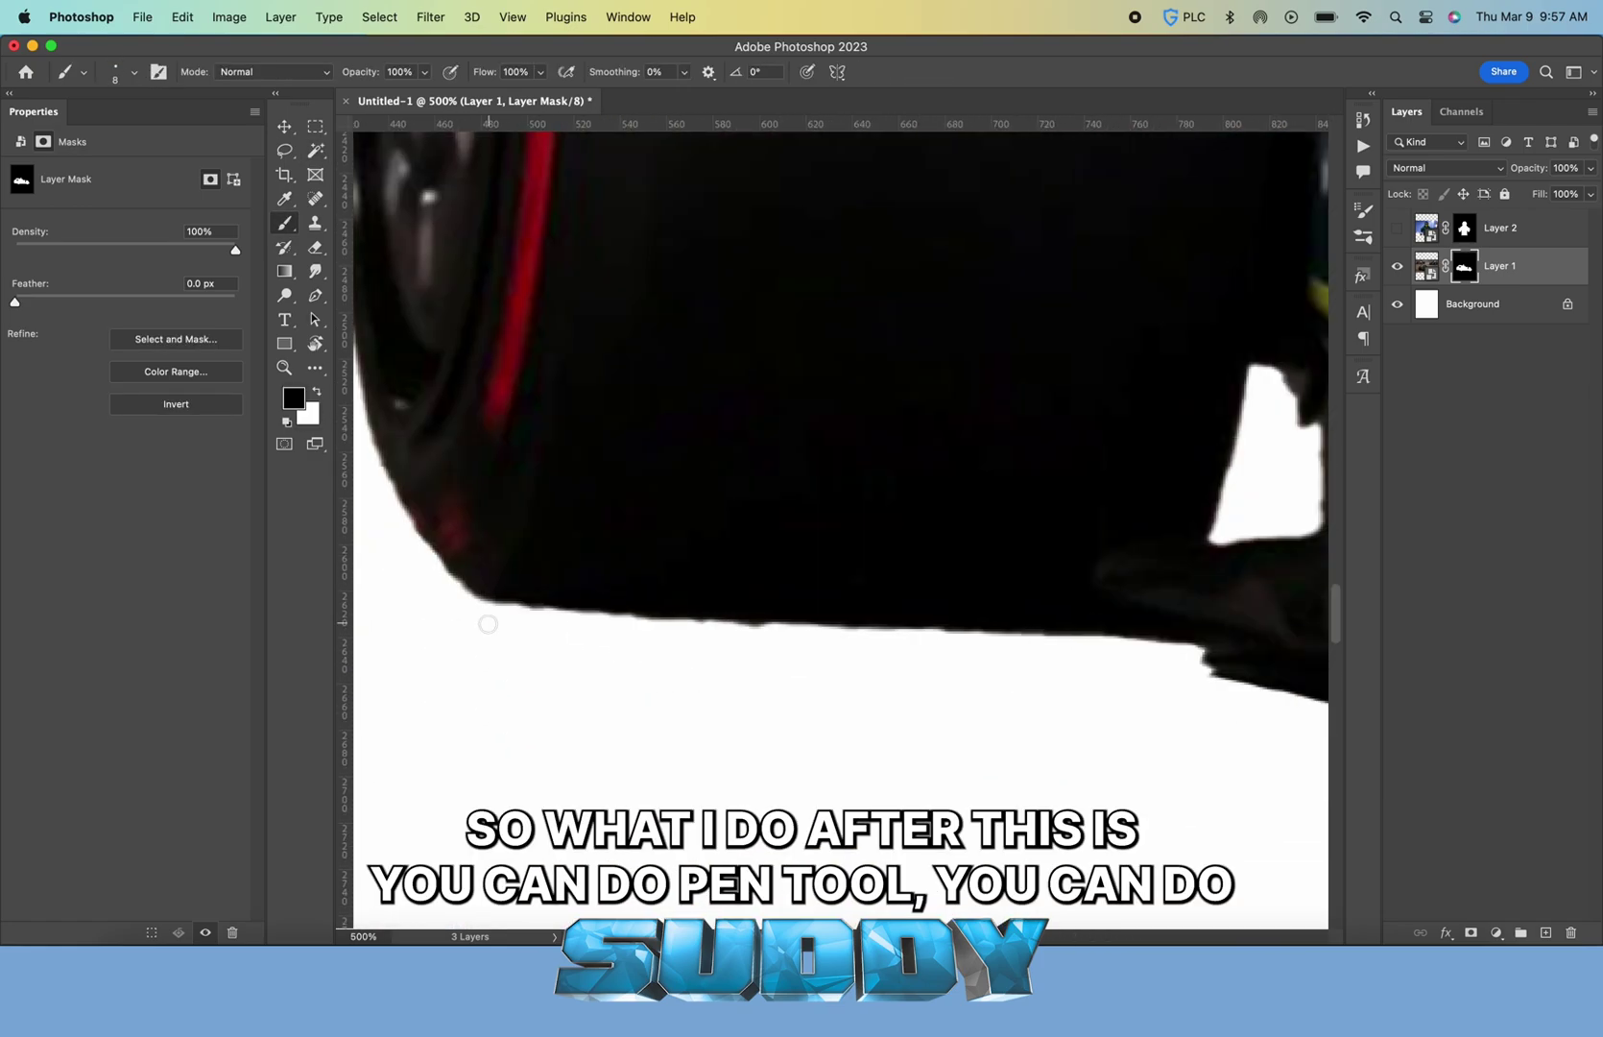
Duplicate Layer 1, delete the layer mask from the lower original and hide that original layer
scroll(483, 609, "up", 15)
scroll(808, 777, "right", 8)
key("super+j")
left_click(1465, 304)
key("BackSpace")
left_click(1397, 304)
scroll(1189, 362, "up", 5)
scroll(1188, 362, "right", 15)
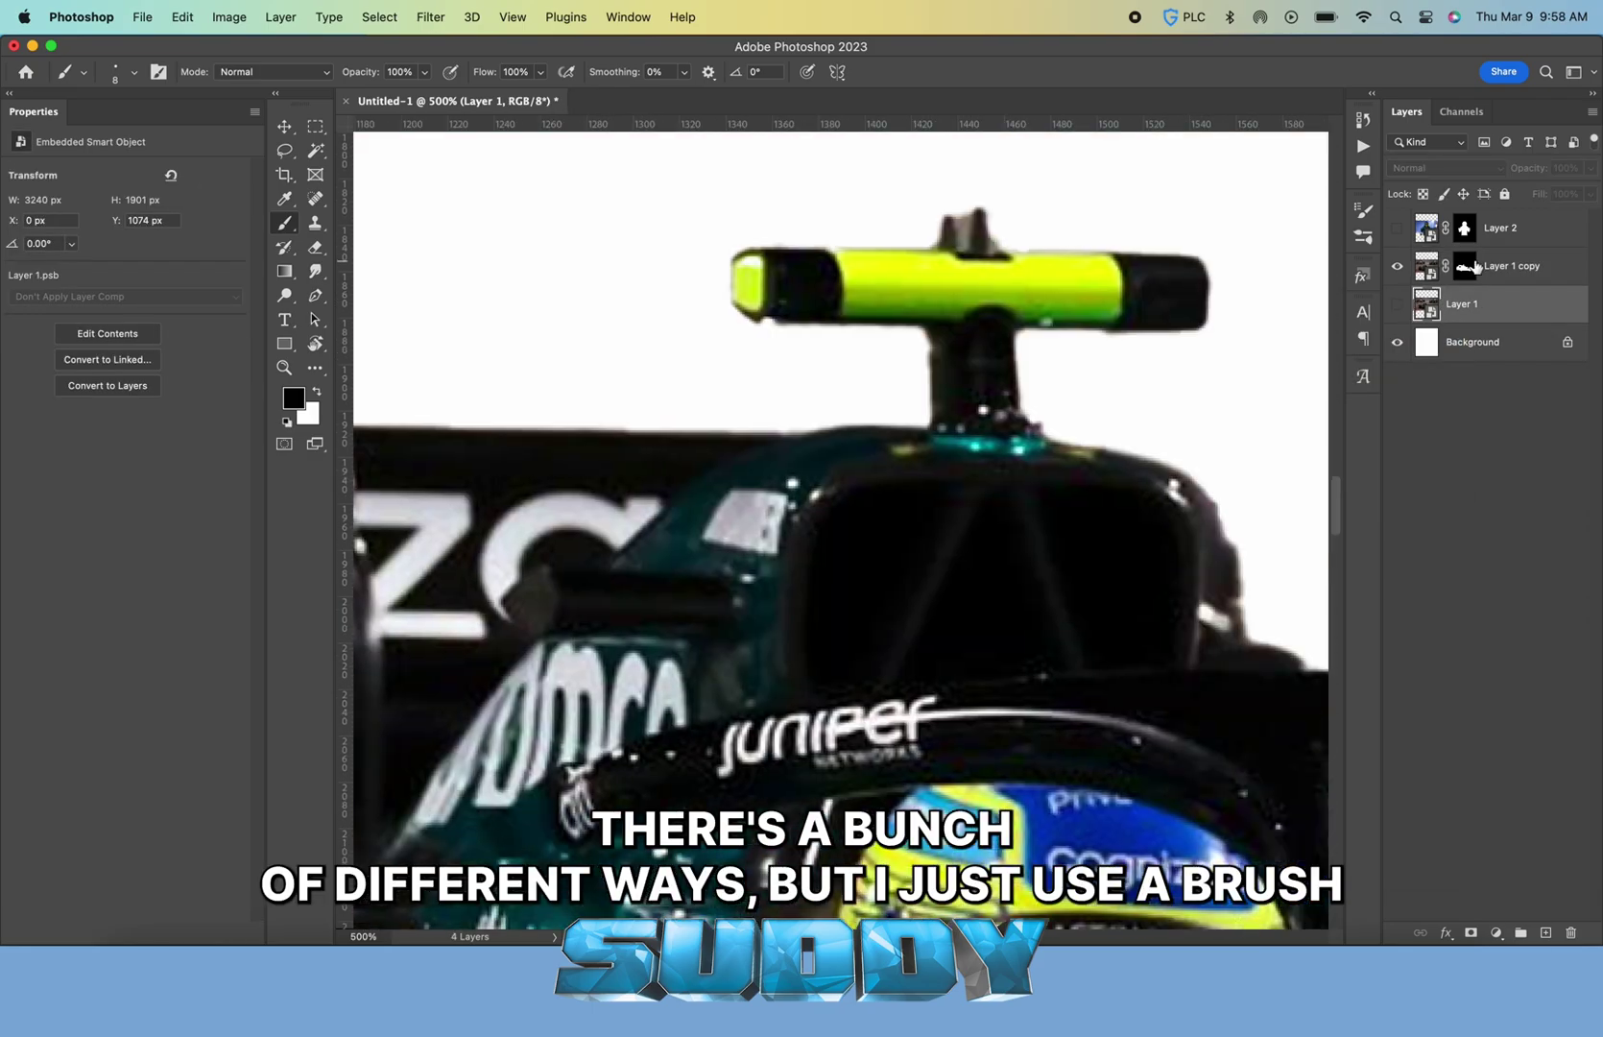
Refine the car cut-out's edge around the airbox on Layer 1 copy's mask with a size 4 brush, briefly showing Layer 1 for comparison
left_click(1466, 268)
scroll(1002, 268, "up", 4)
key("x")
key("x")
key("bracketleft")
key("bracketleft")
key("bracketleft")
key("bracketleft")
left_click_drag(827, 247, 895, 326)
scroll(1219, 329, "right", 8)
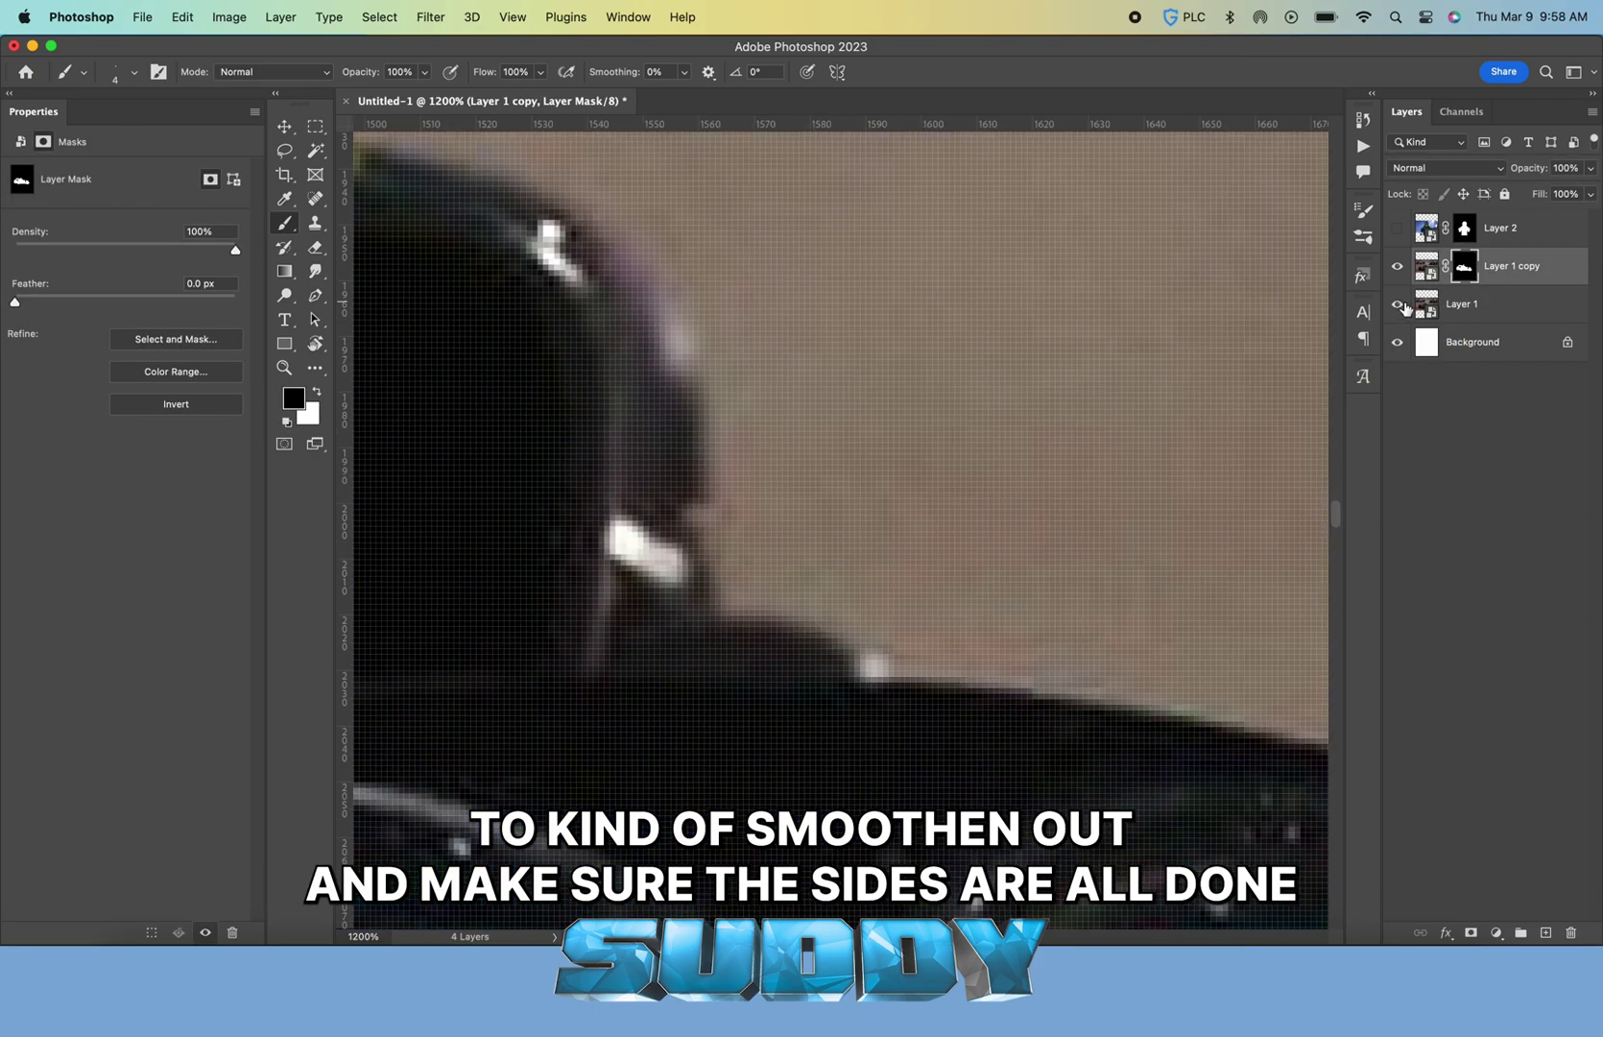
left_click(1398, 304)
key("super+0")
left_click(1397, 304)
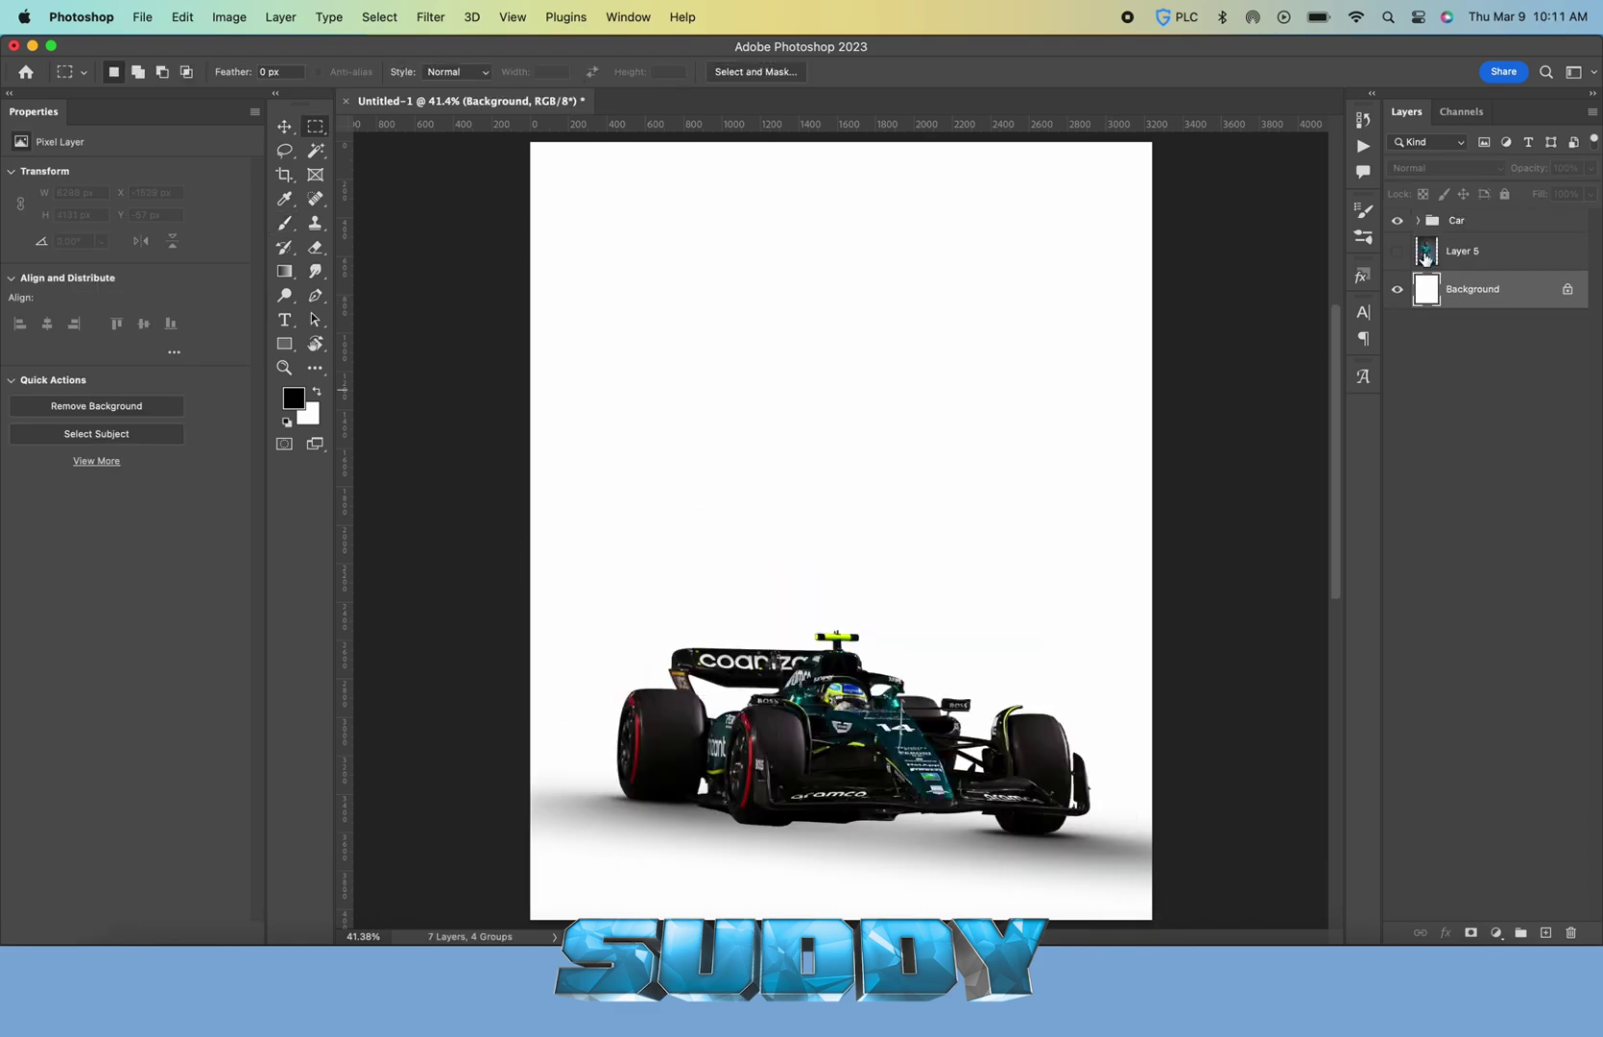
Delete Group 3 copy from the Shadows group inside the Car group and expand Group 3
left_click(1418, 220)
left_click(1453, 284)
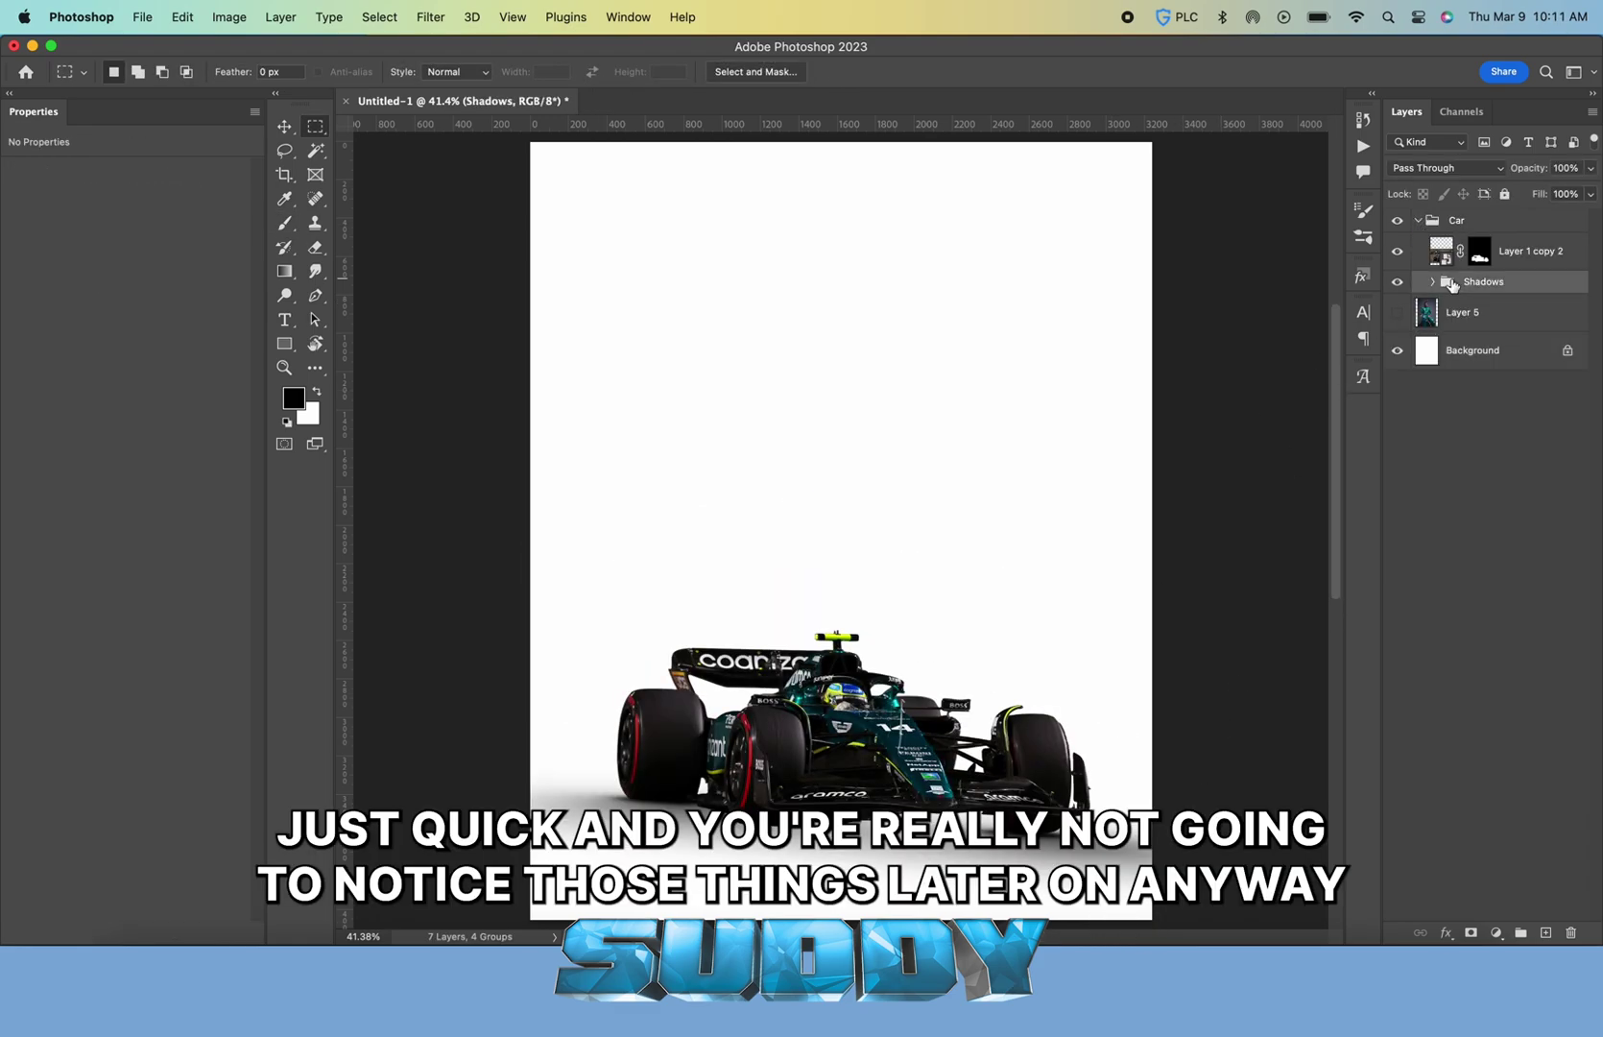
left_click(1435, 283)
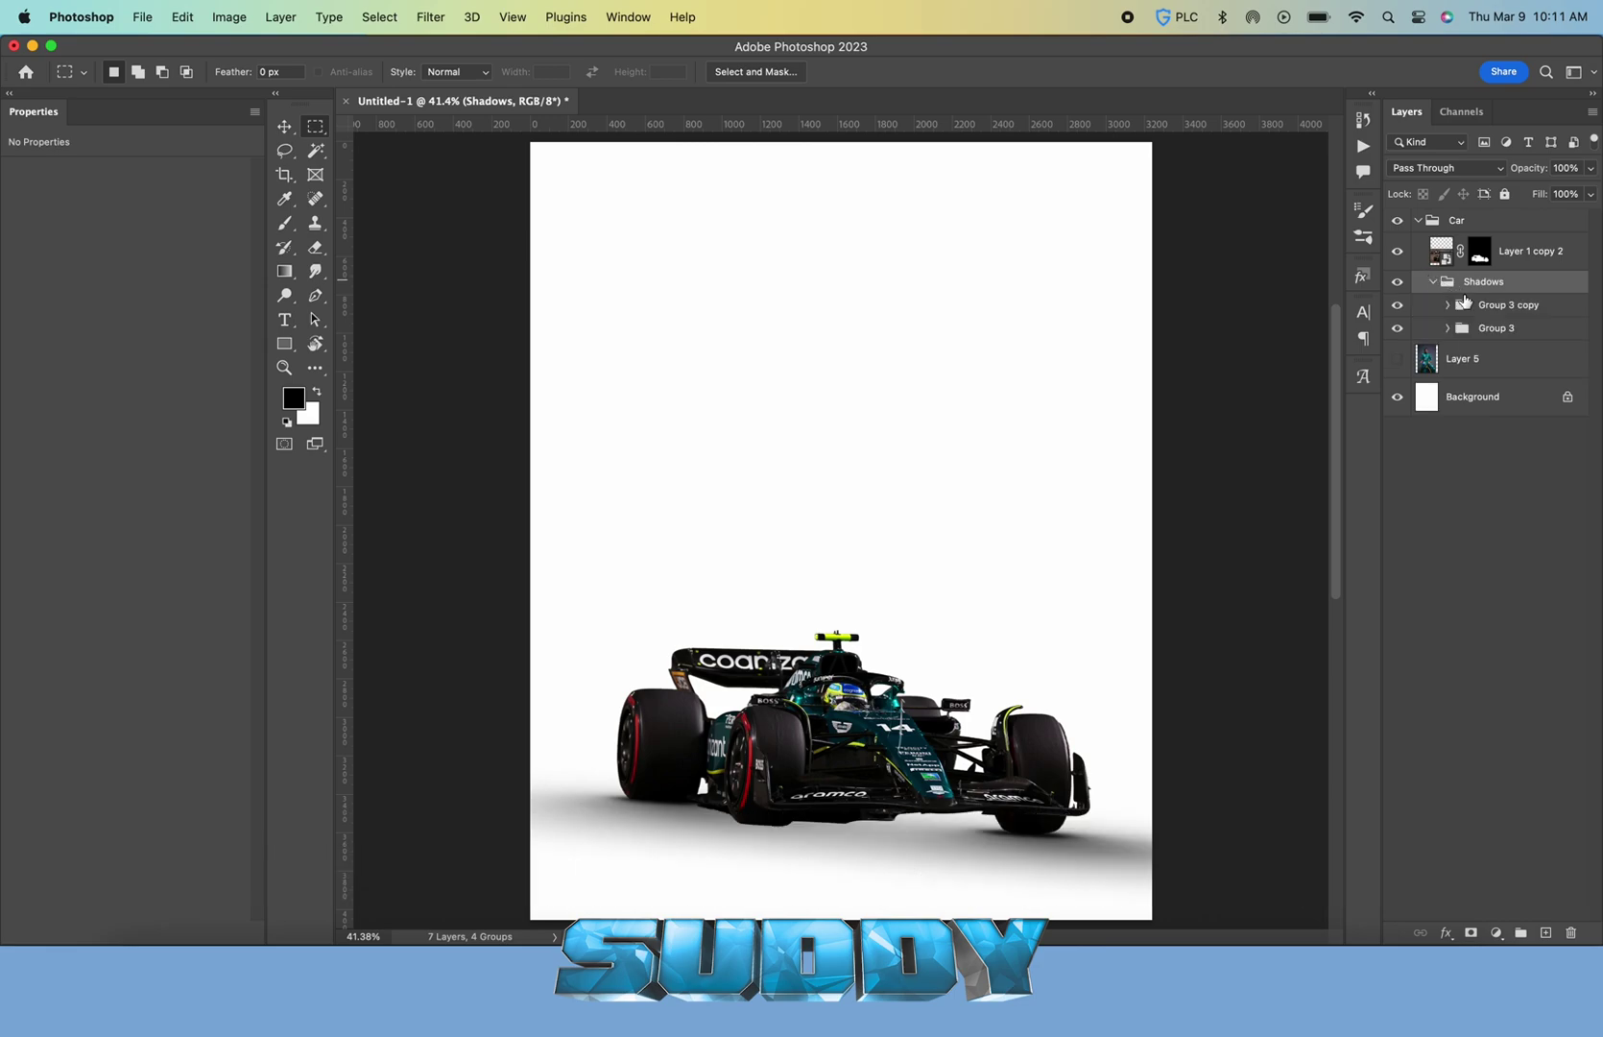
left_click(1469, 305)
key("Delete")
left_click(1450, 304)
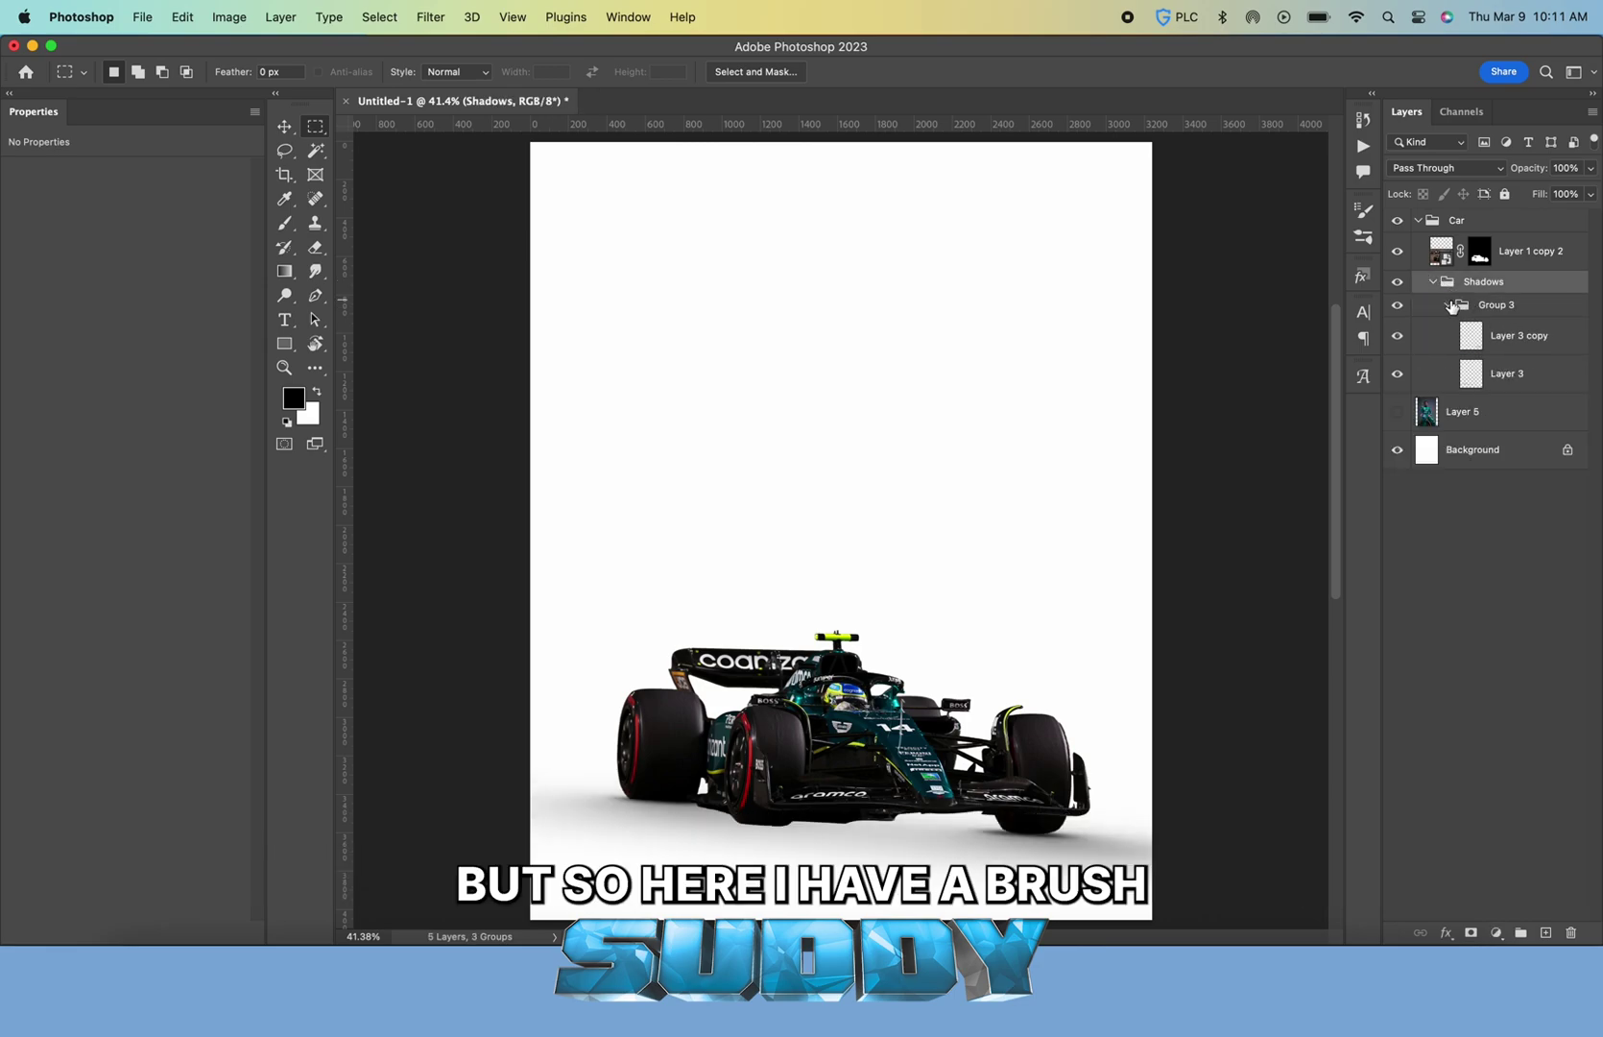
Duplicate the Layer 3 copy shadow and position the duplicate under the car, rotated about -1.5°
left_click(1495, 338)
key("super+j")
key("super+t")
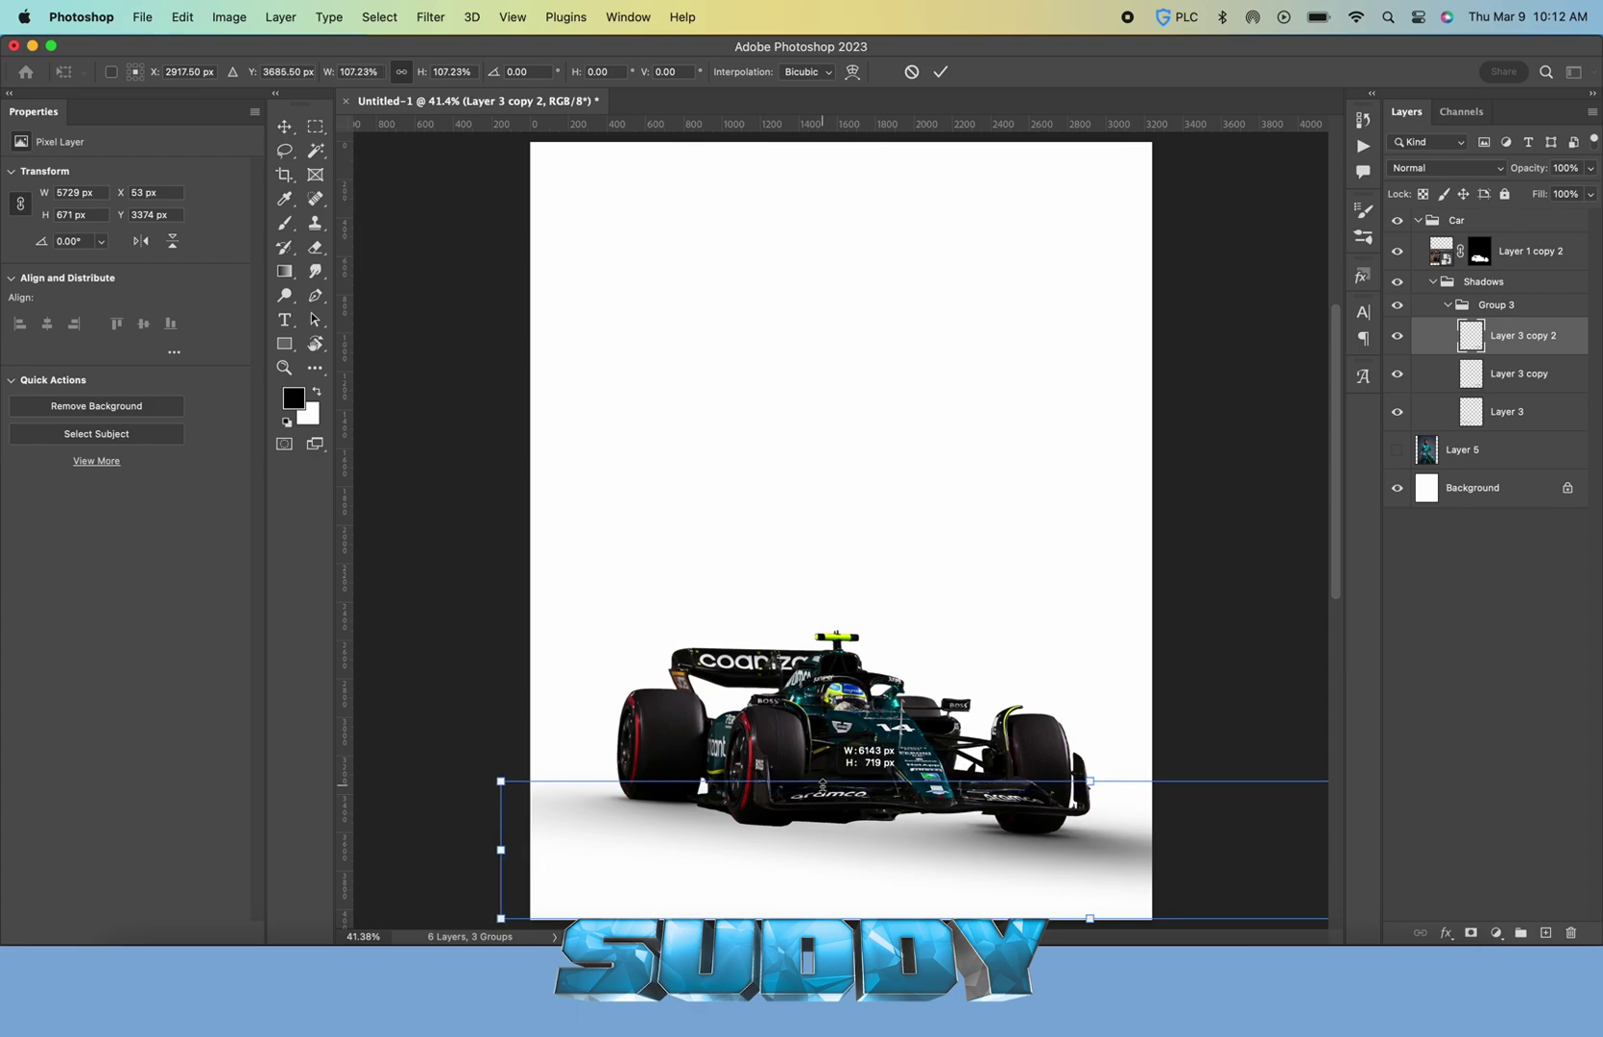
left_click_drag(1085, 816, 881, 751)
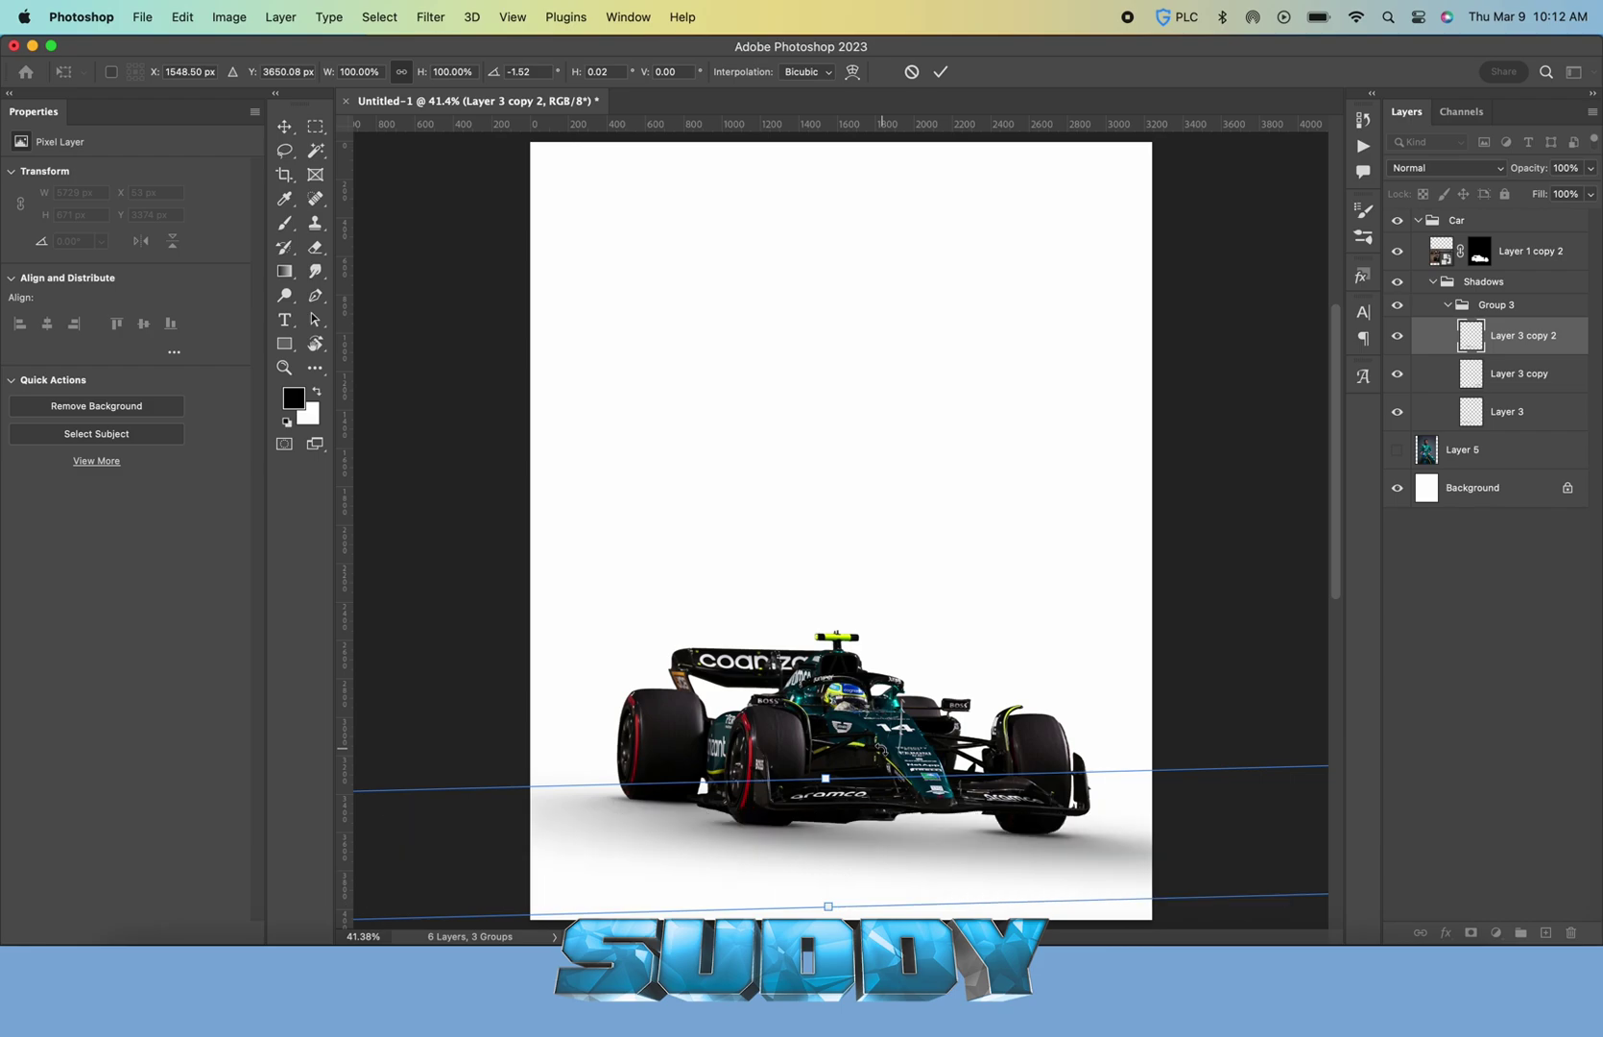
key("Down")
key("Return")
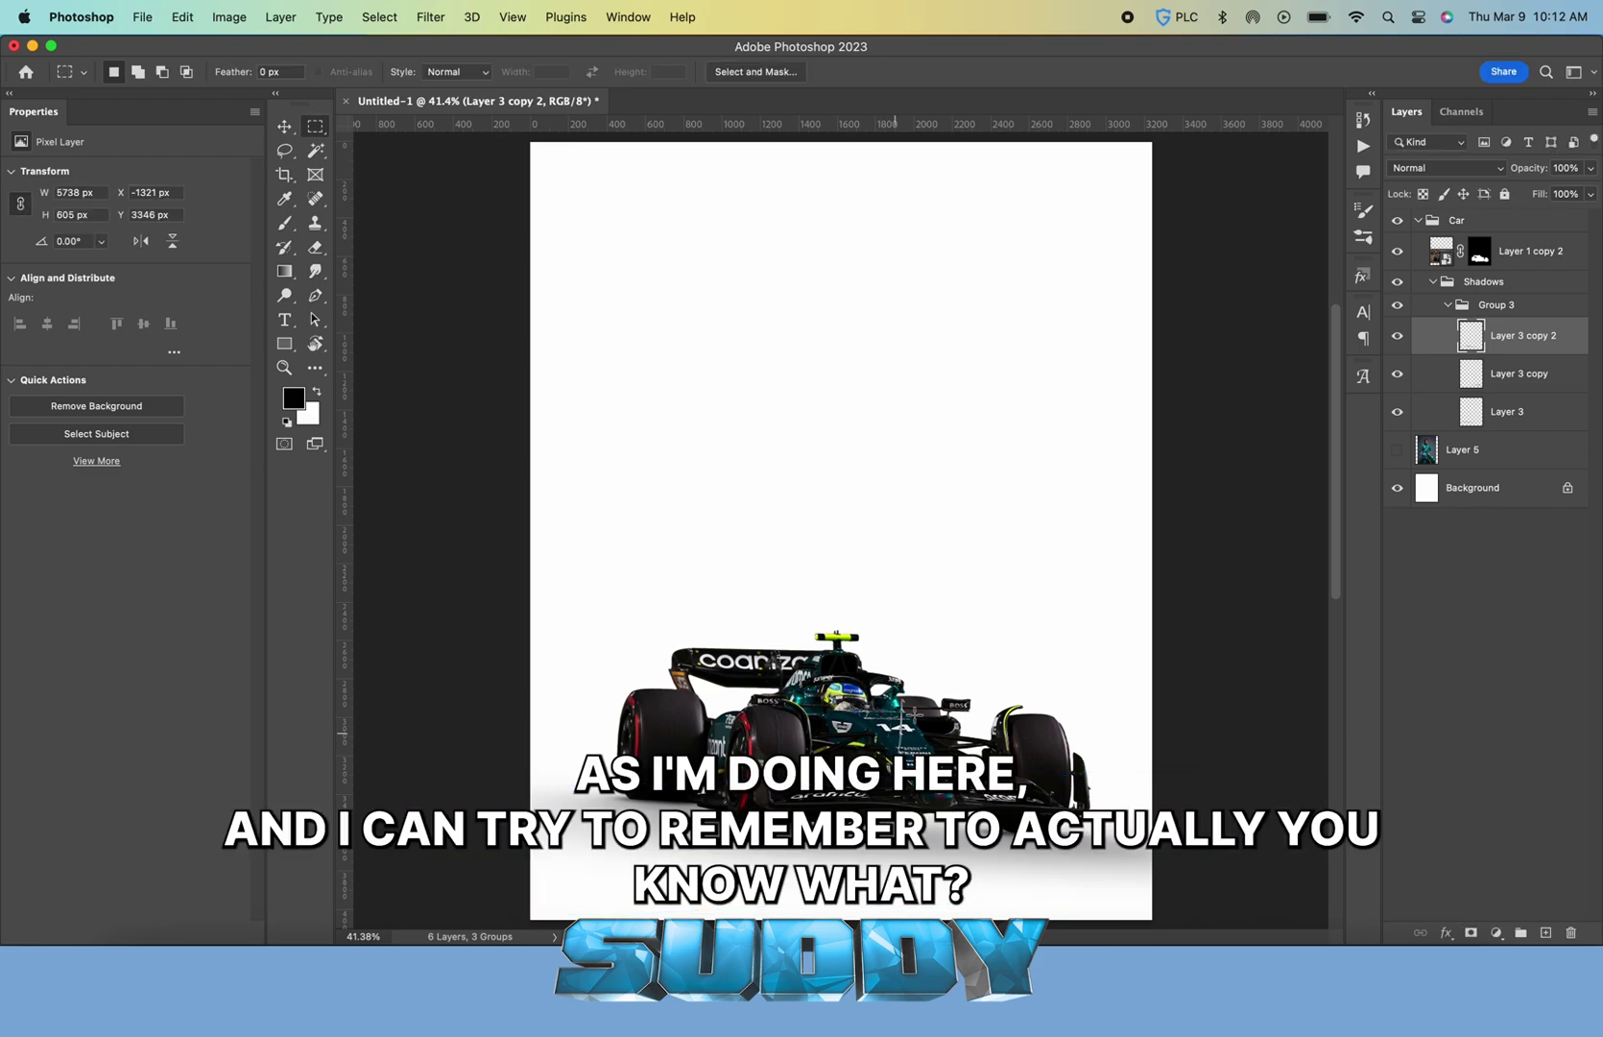
Duplicate the rotated shadow layer and enlarge the new copy to about 468% as a broad ground shadow
key("super+j")
key("super+t")
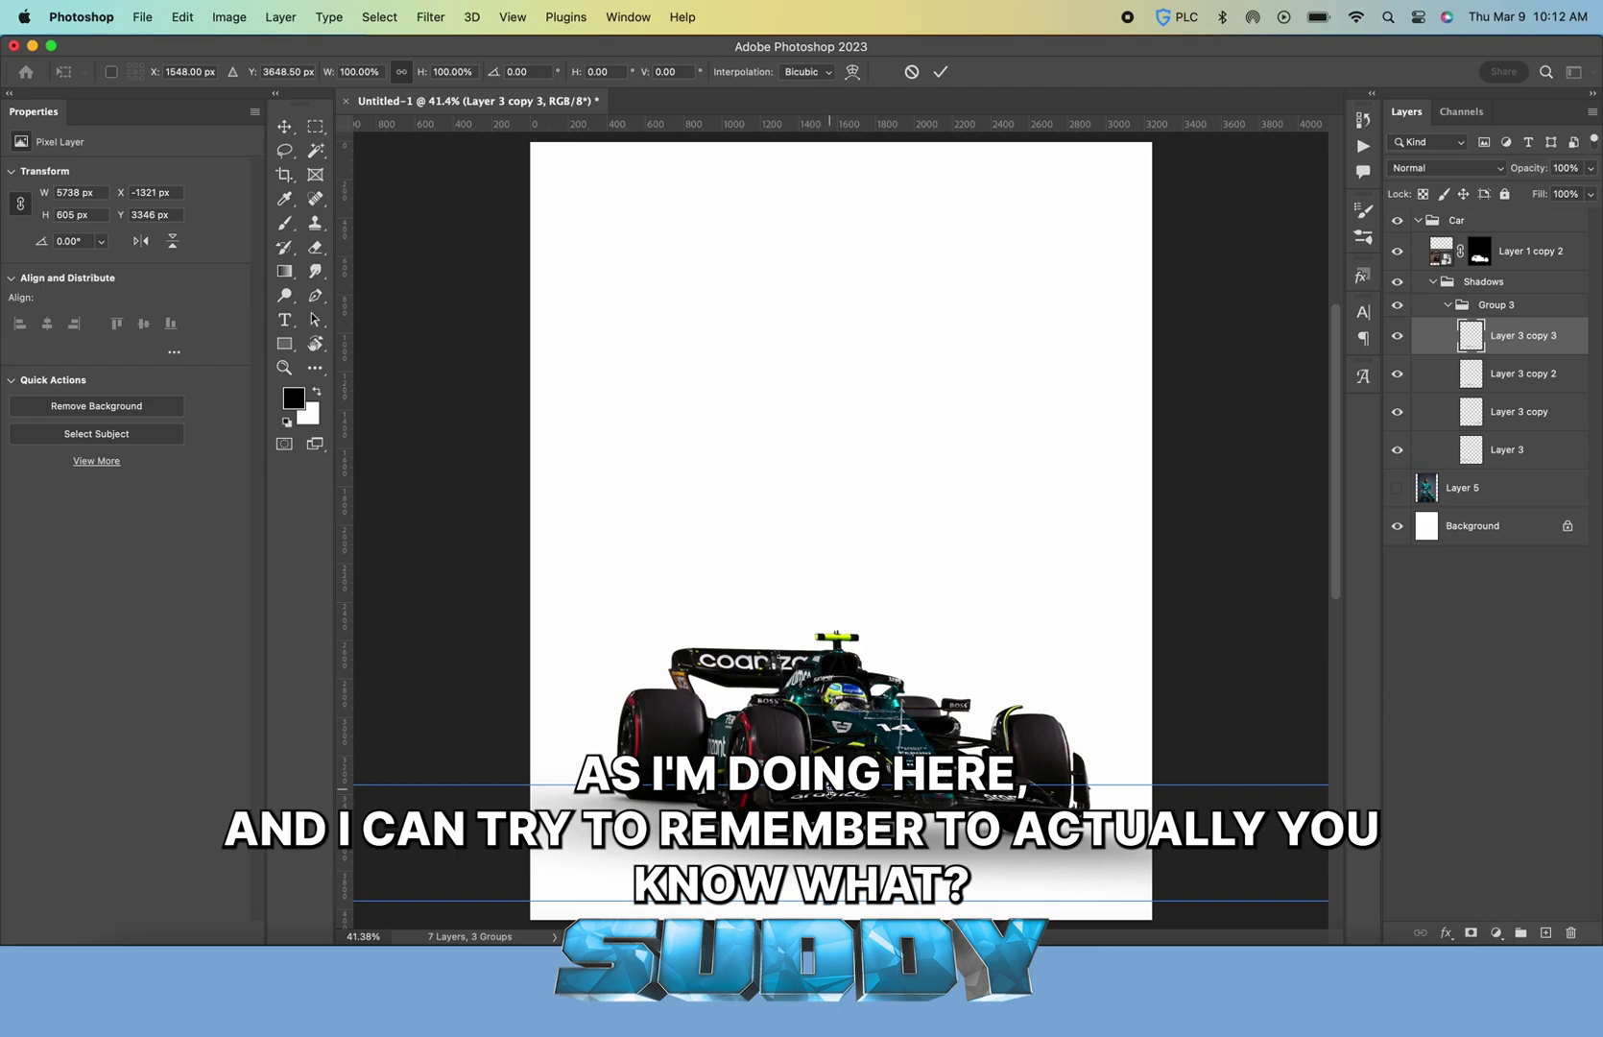
left_click_drag(832, 785, 1205, 759)
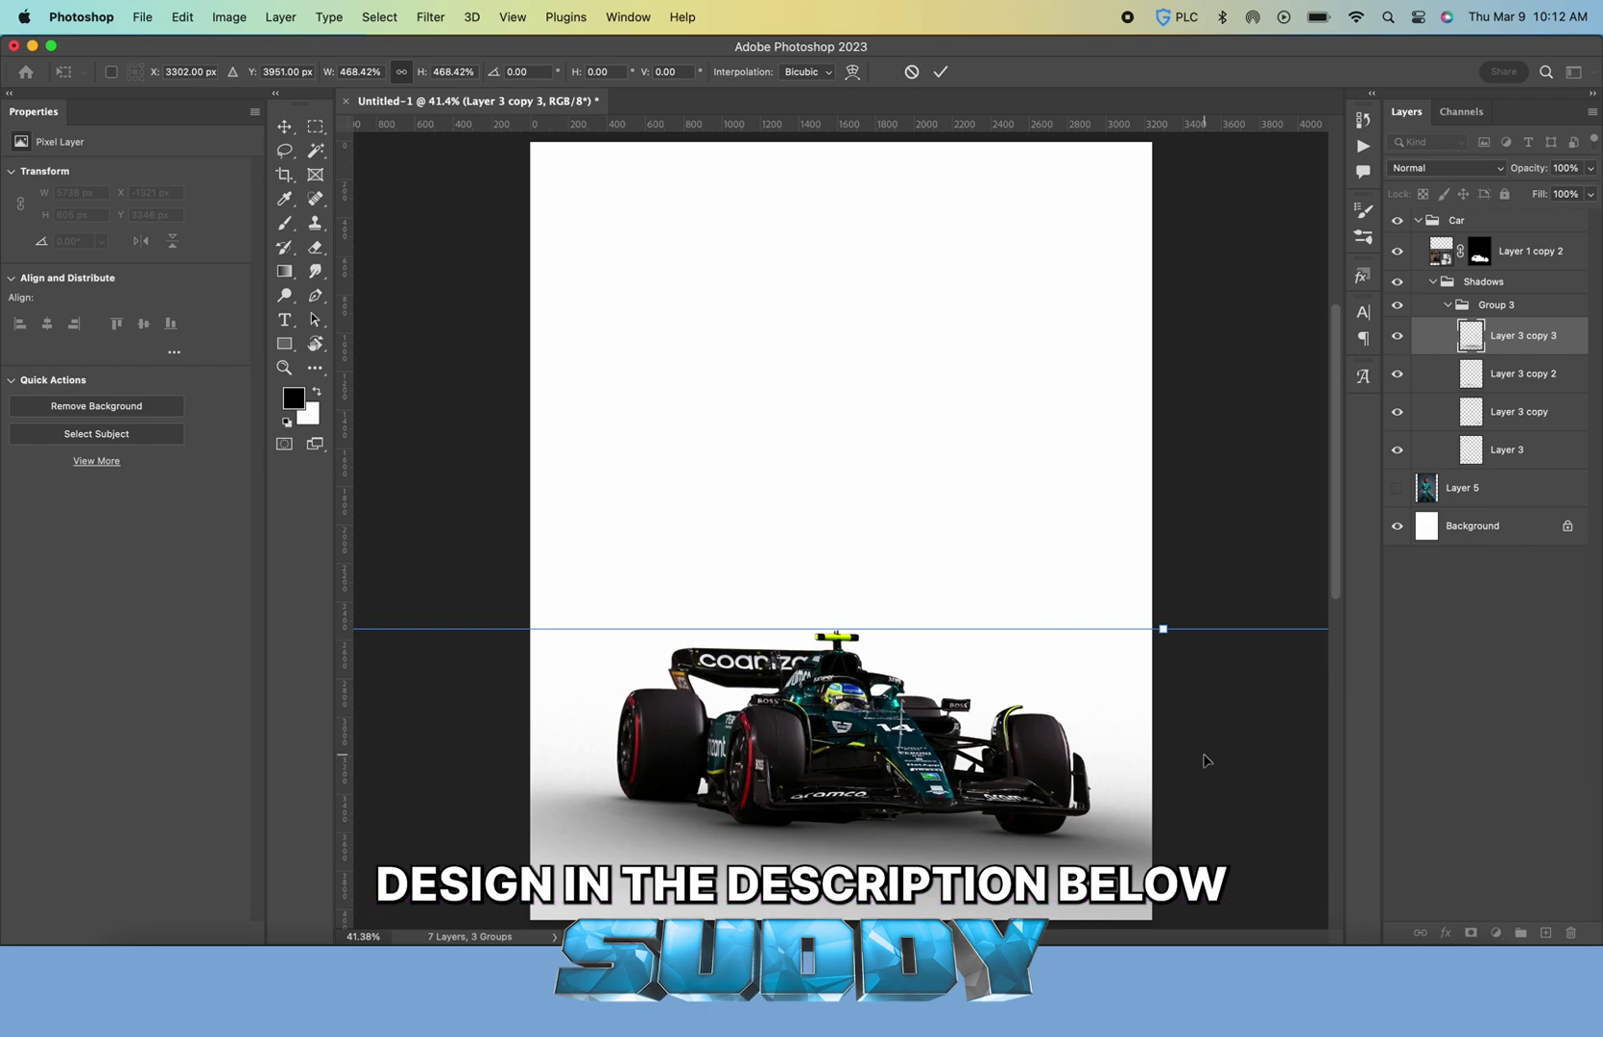
key("Return")
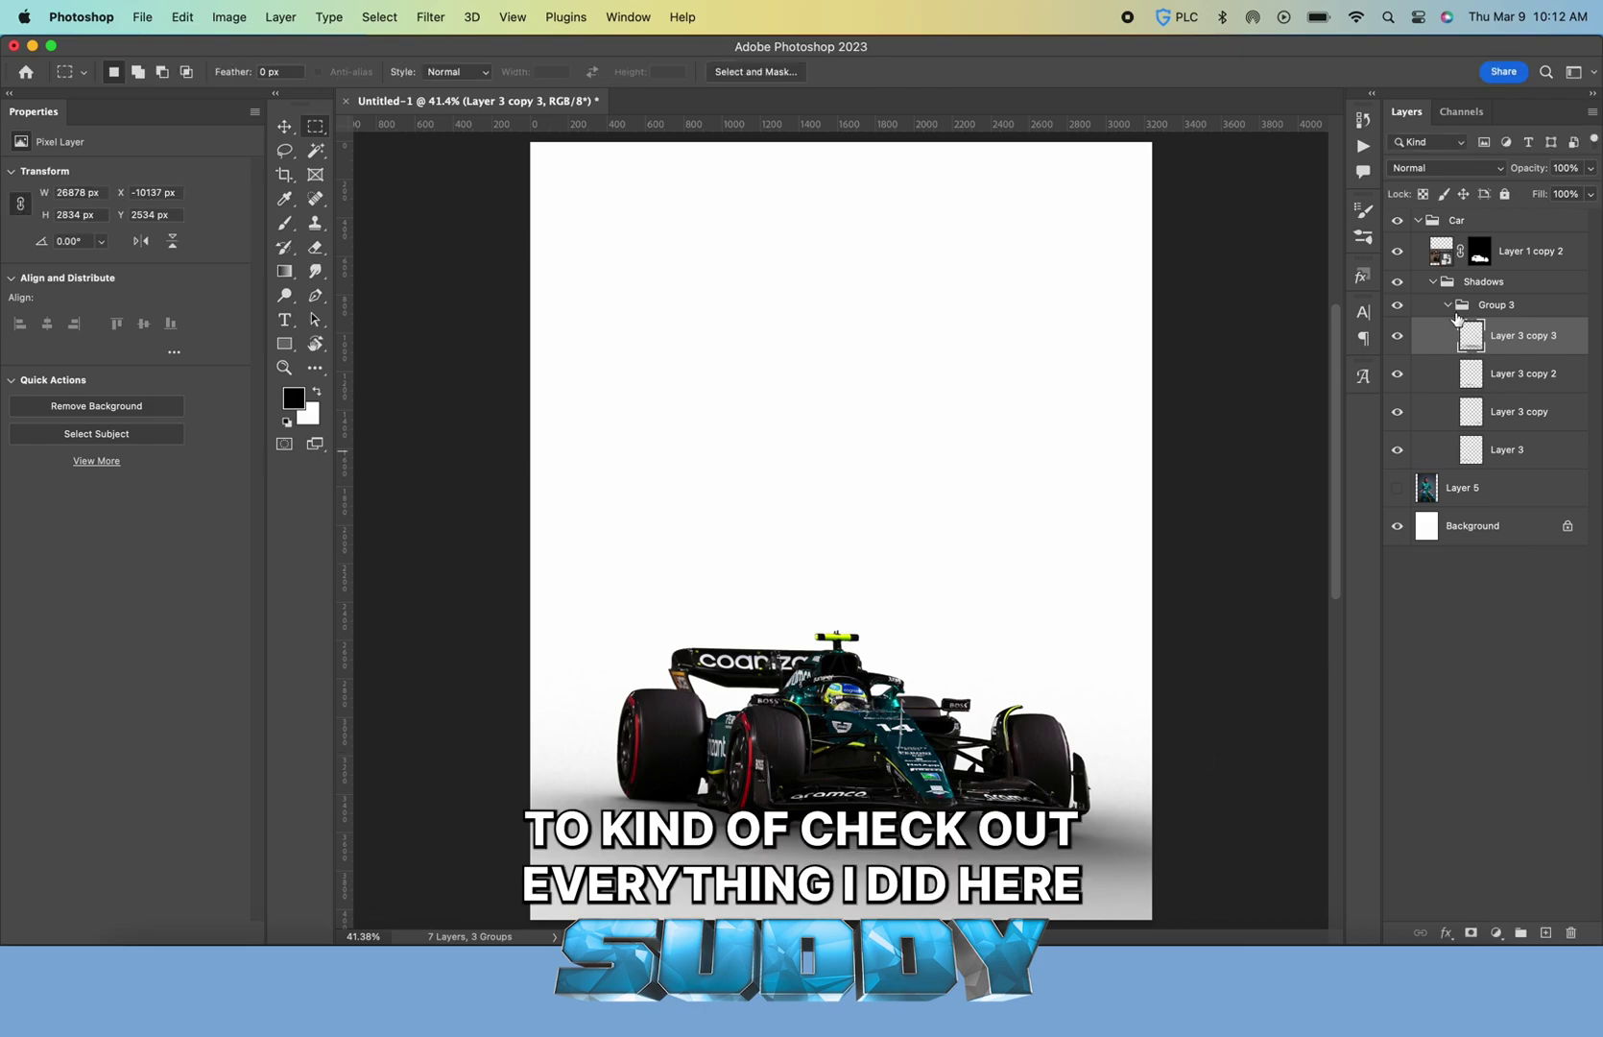
Duplicate Group 3 inside the Shadows group, set the duplicate's fill to 50% and collapse the Shadows group
left_click(1449, 305)
left_click(1434, 283)
left_click(1435, 283)
left_click(1506, 306)
key("super+j")
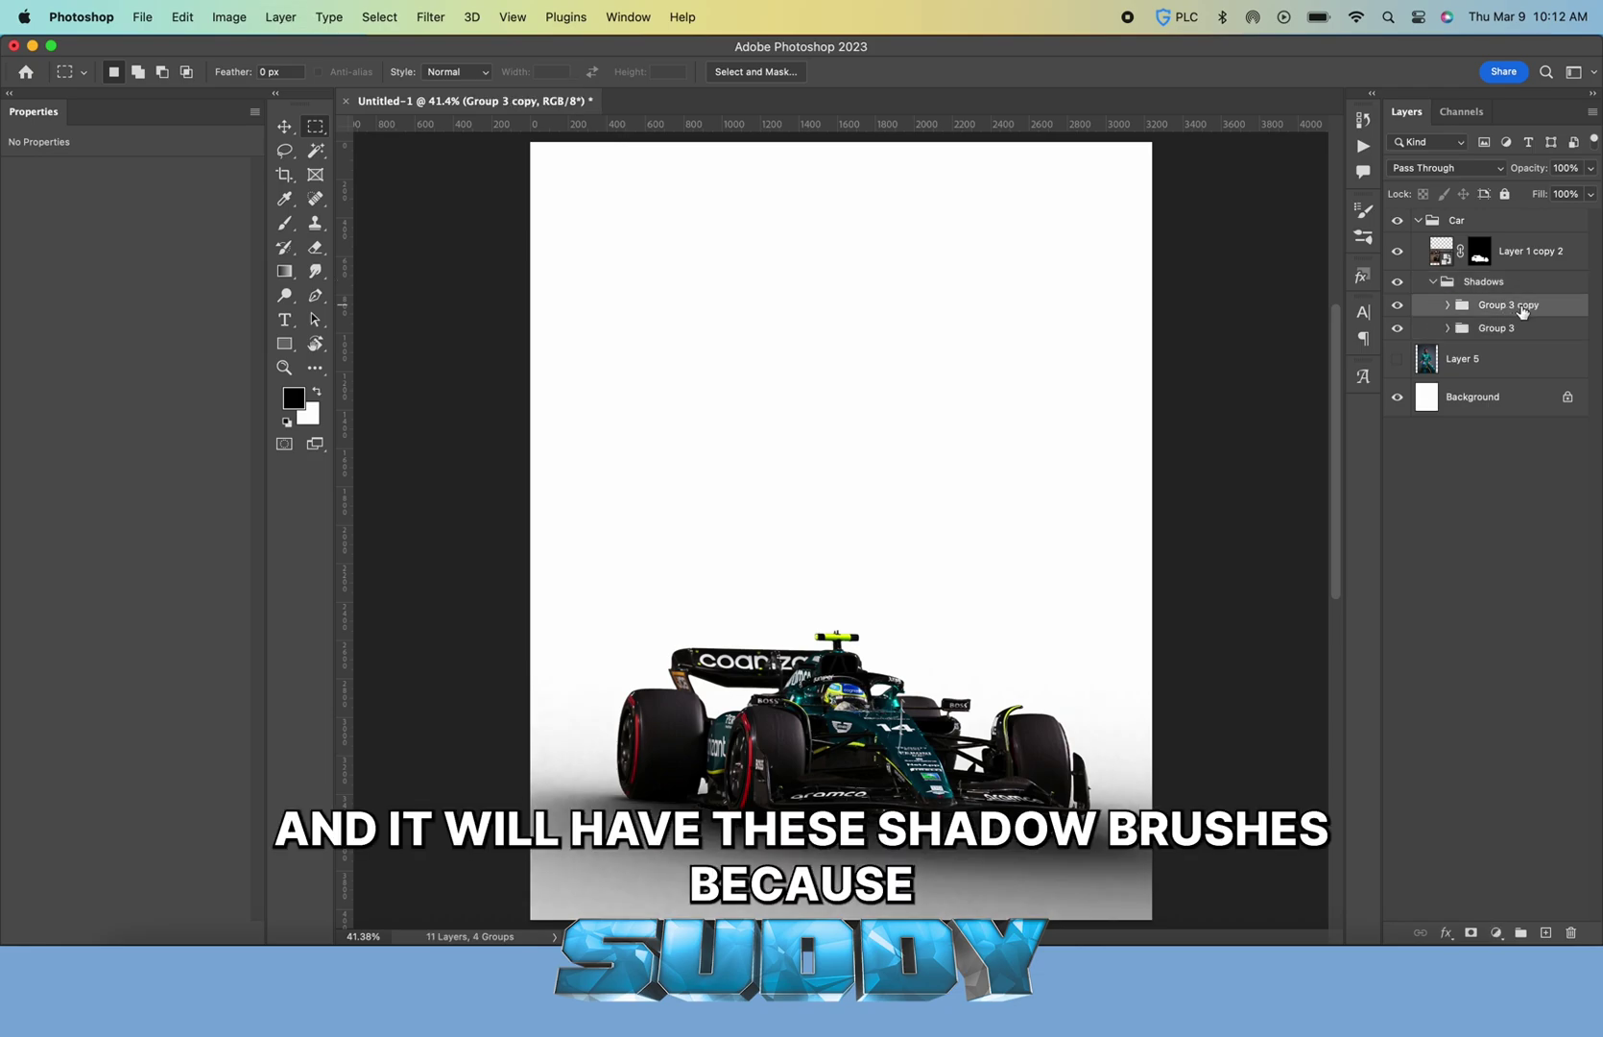
type("50")
key("Return")
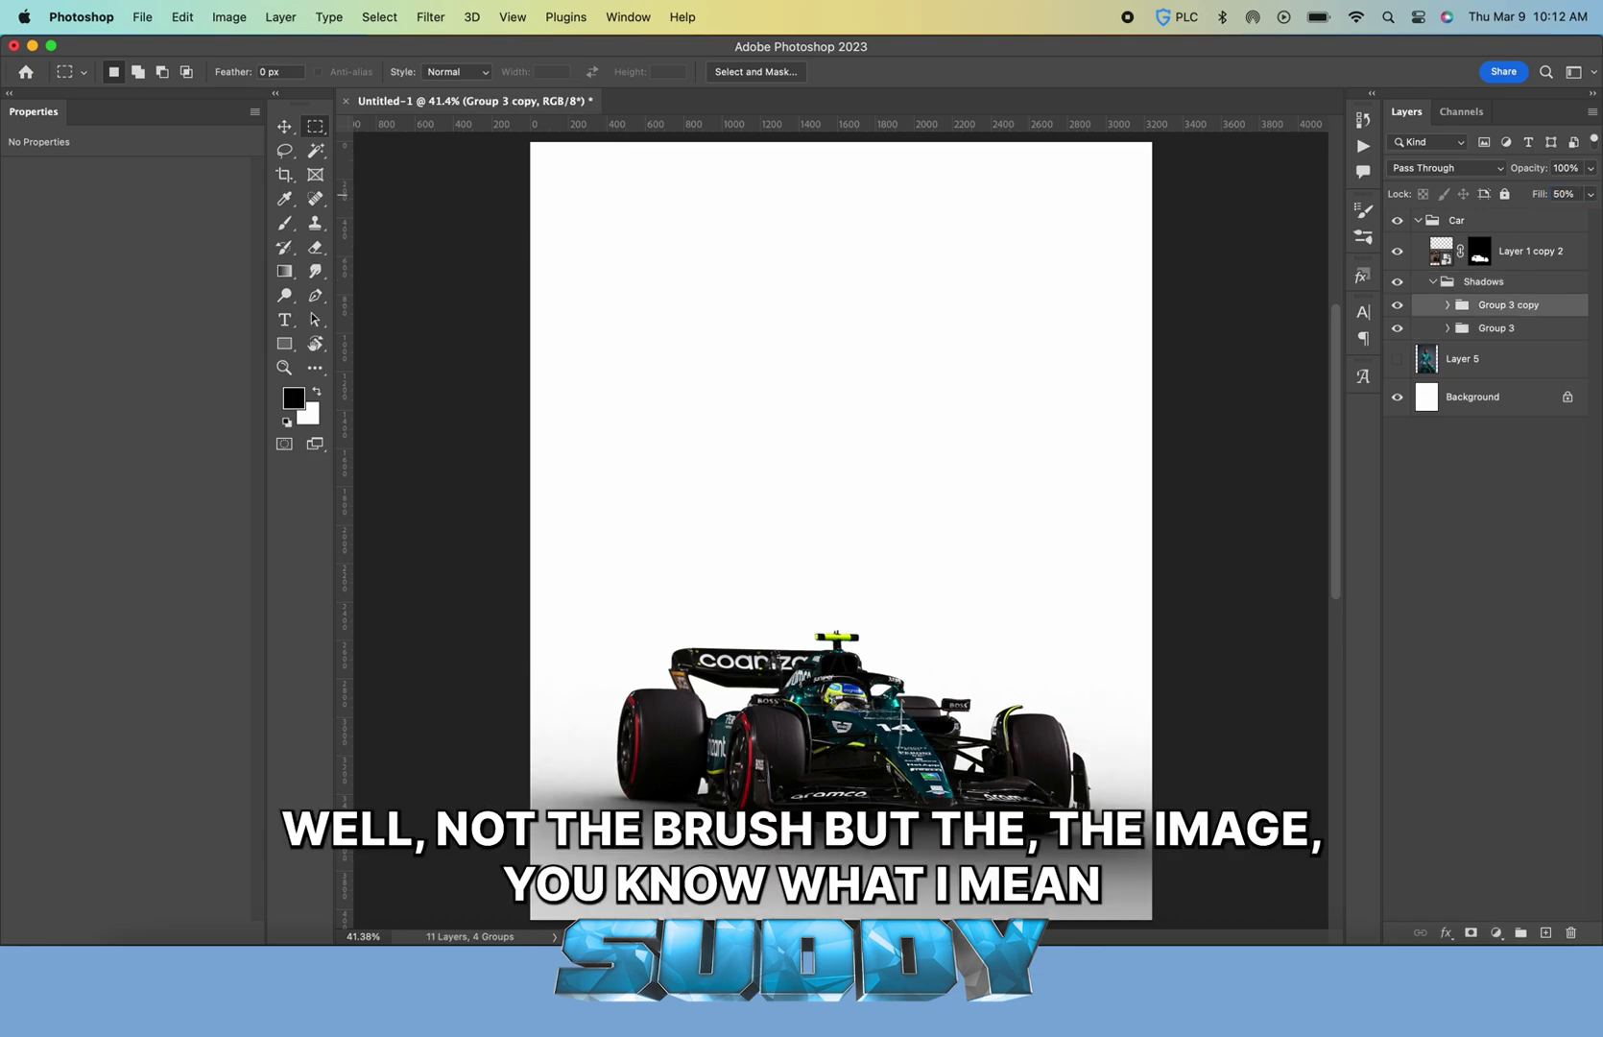
left_click(1435, 283)
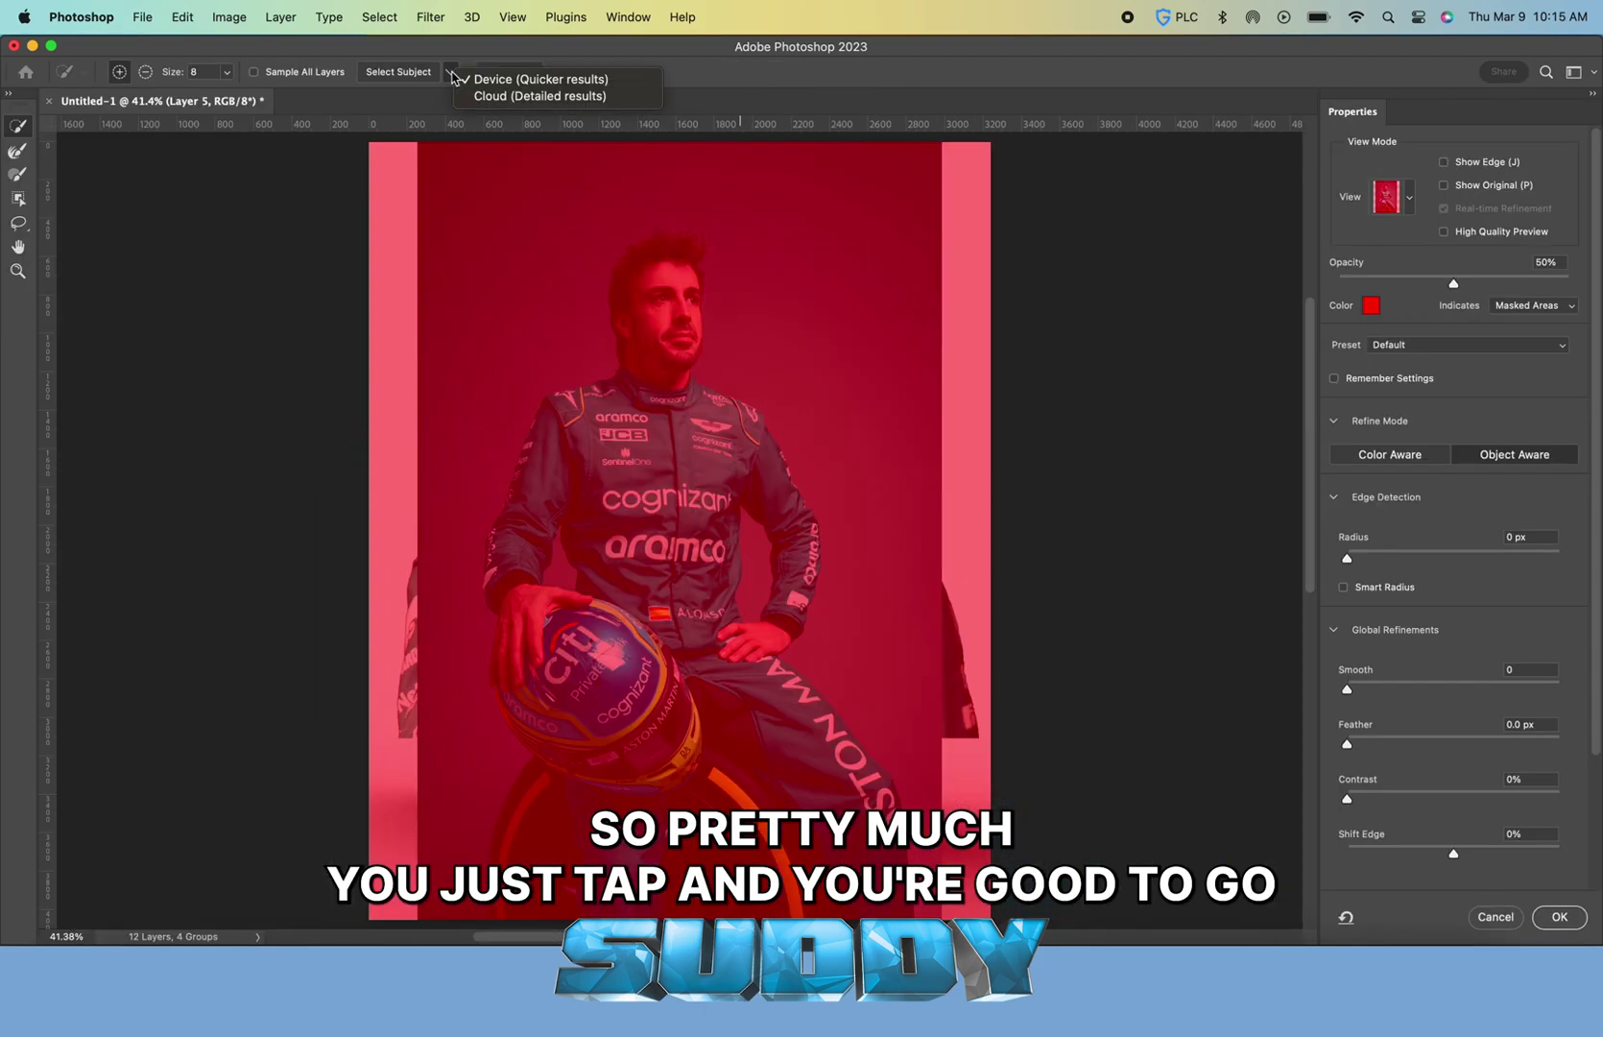
left_click(413, 72)
left_click(1558, 917)
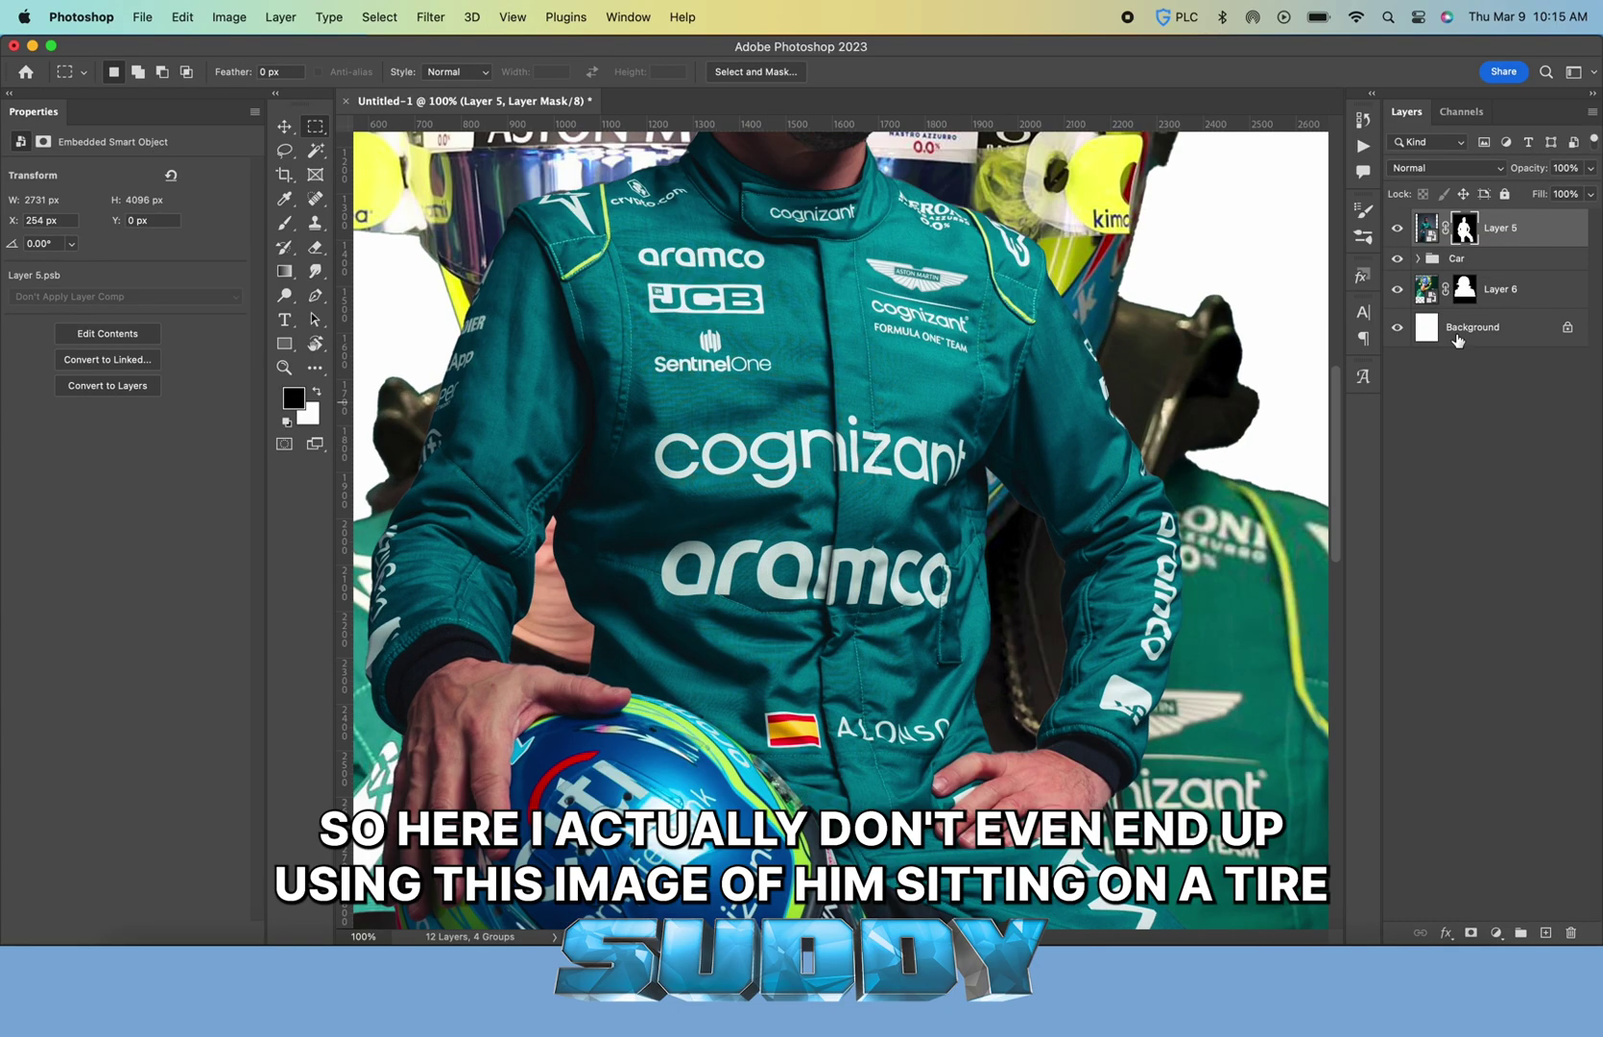
right_click(1464, 268)
left_click(1391, 323)
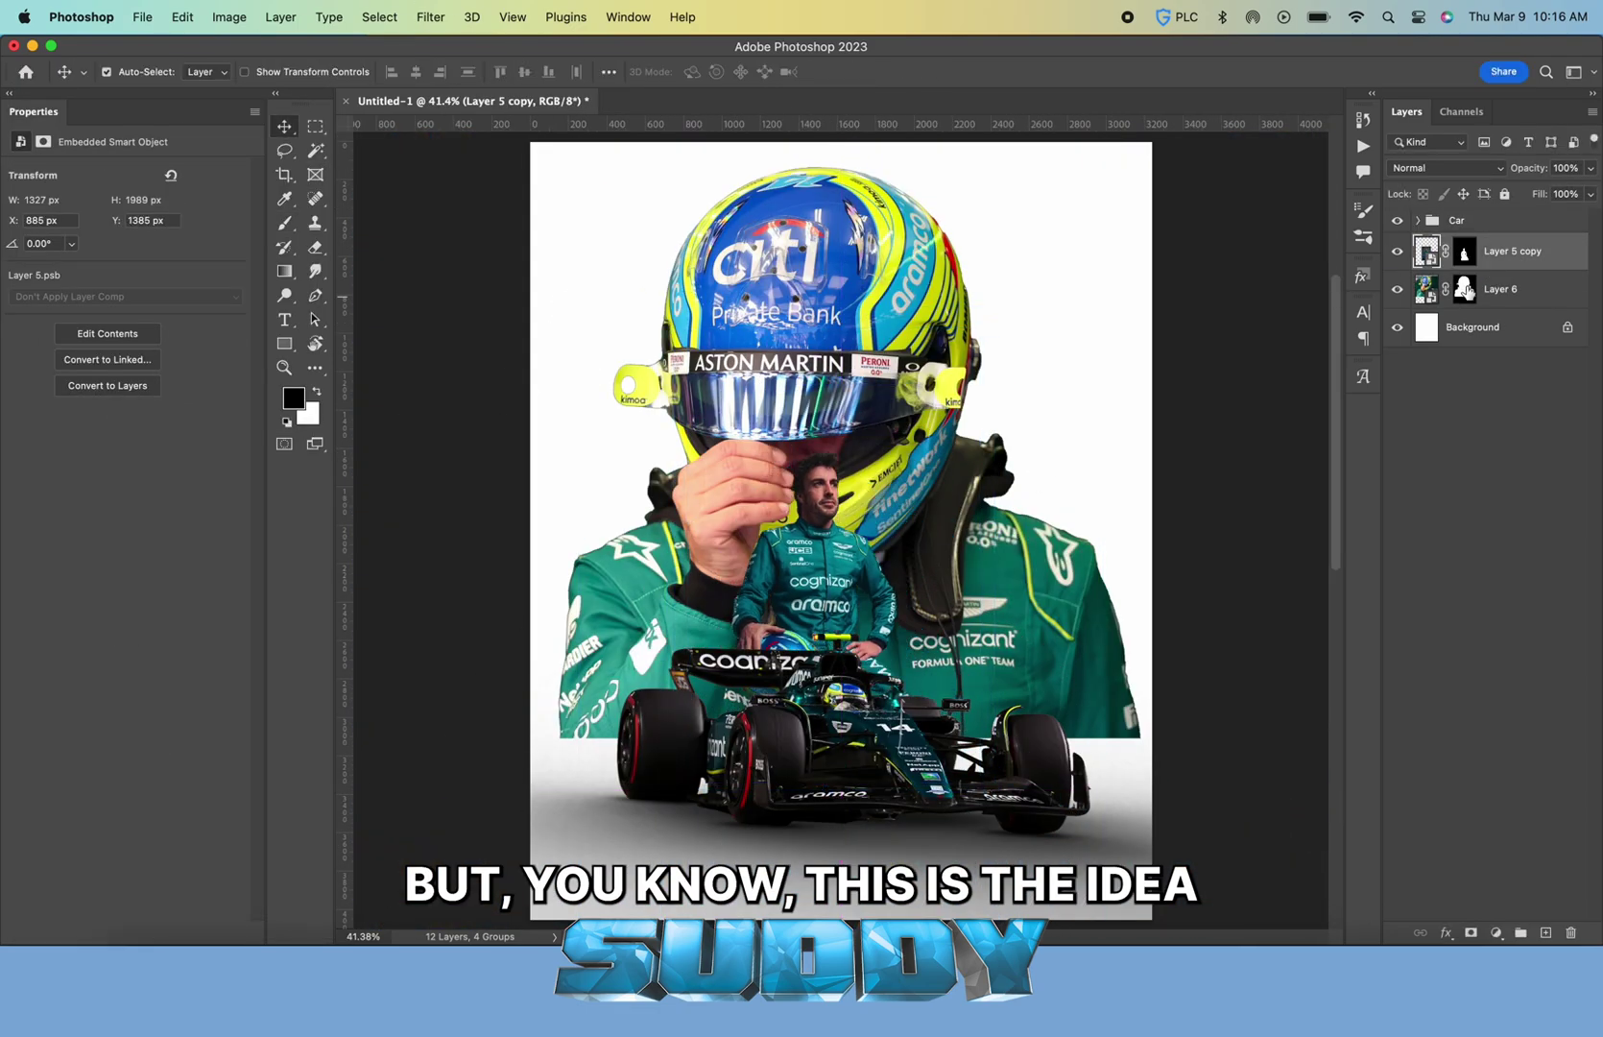
Load Layer 6's mask as a selection, contract it slightly and invert it to select the area around the helmeted driver
left_click(1467, 291, "super")
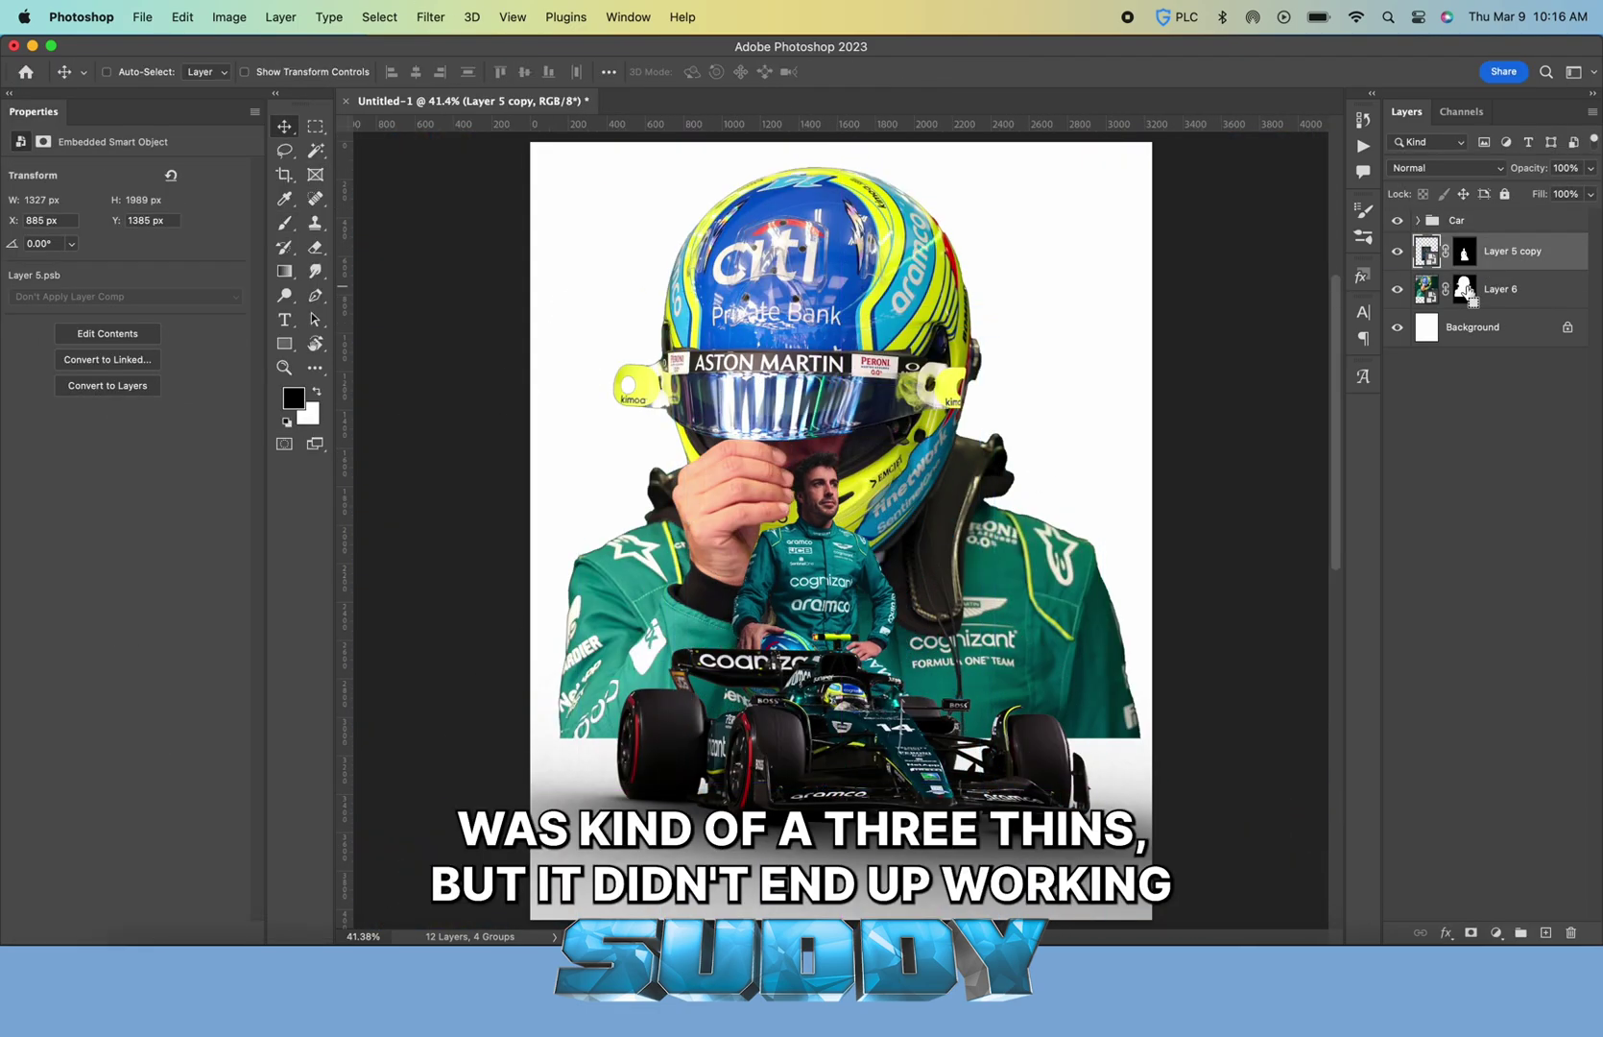
left_click(1503, 292)
left_click(1466, 290)
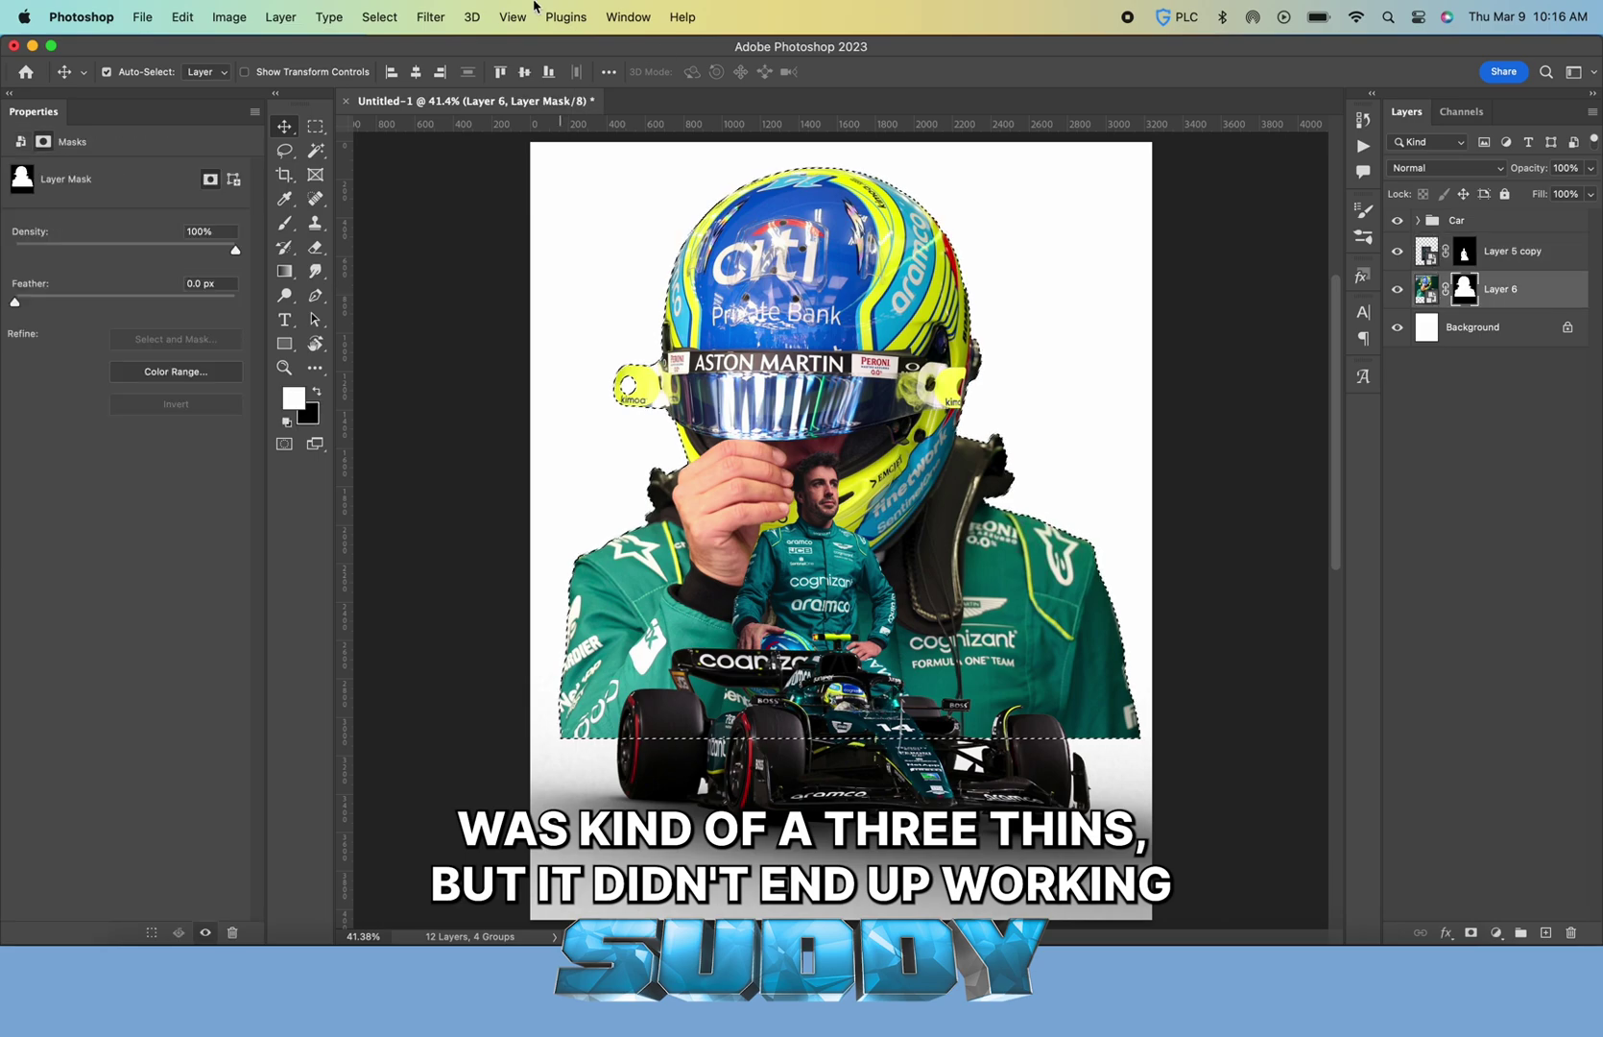
left_click(379, 16)
mouse_move(432, 296)
left_click(629, 351)
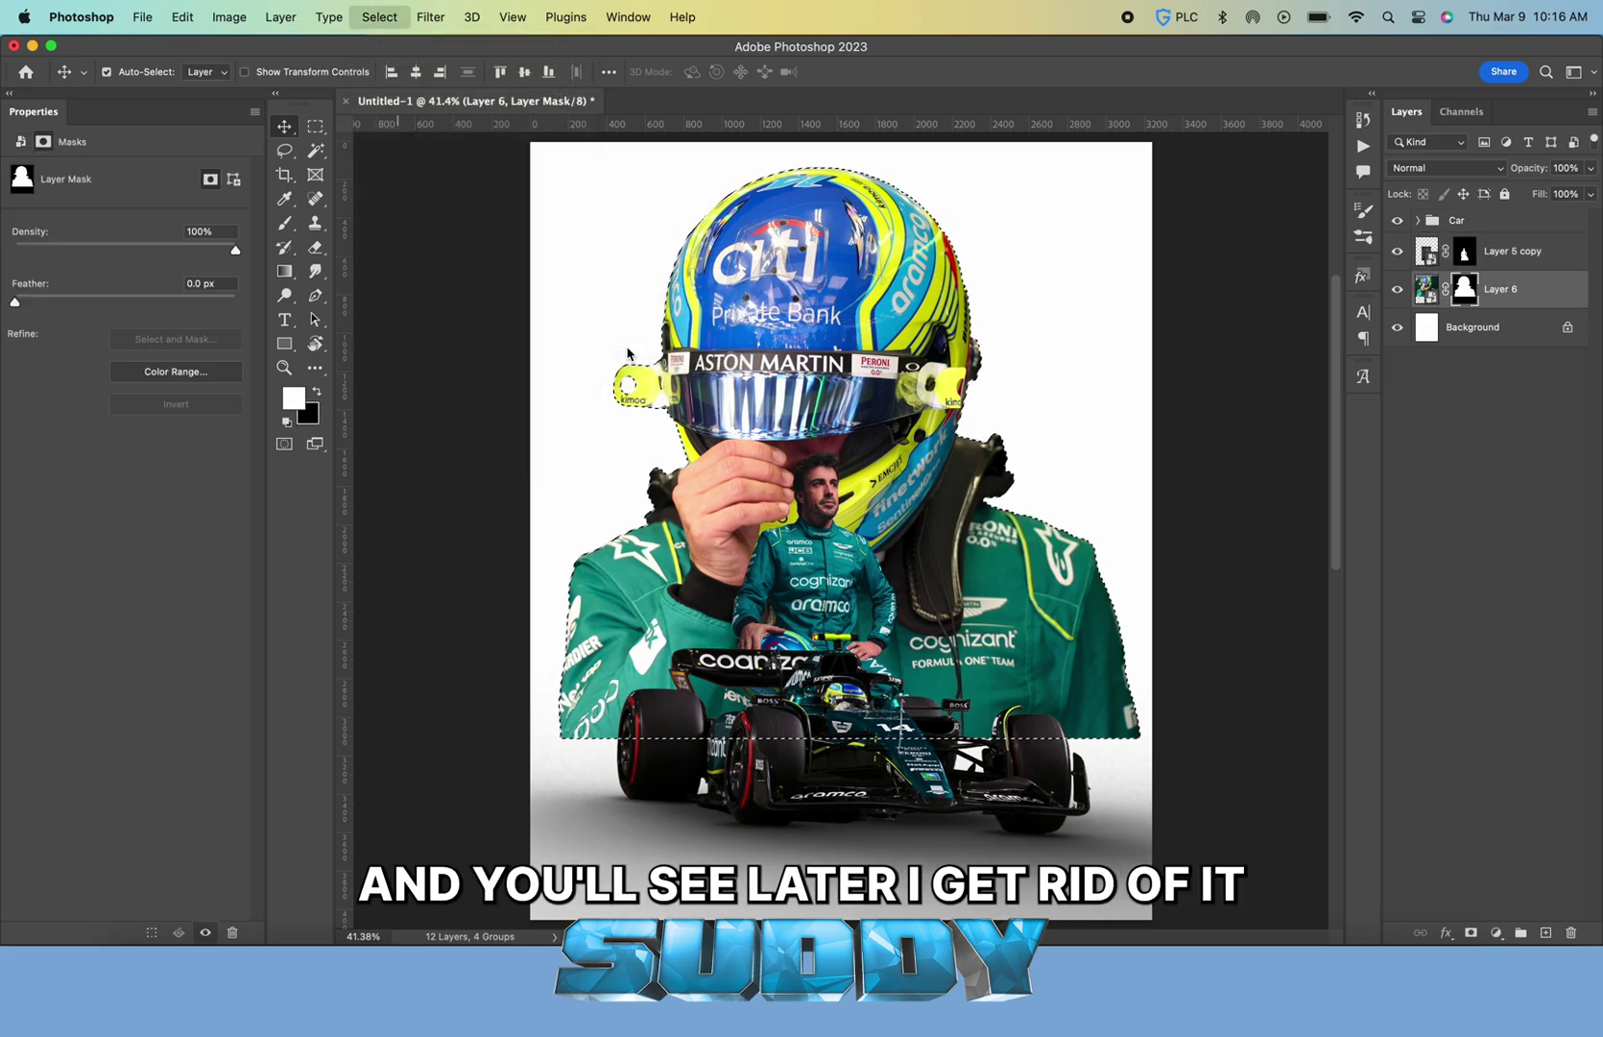
key("Return")
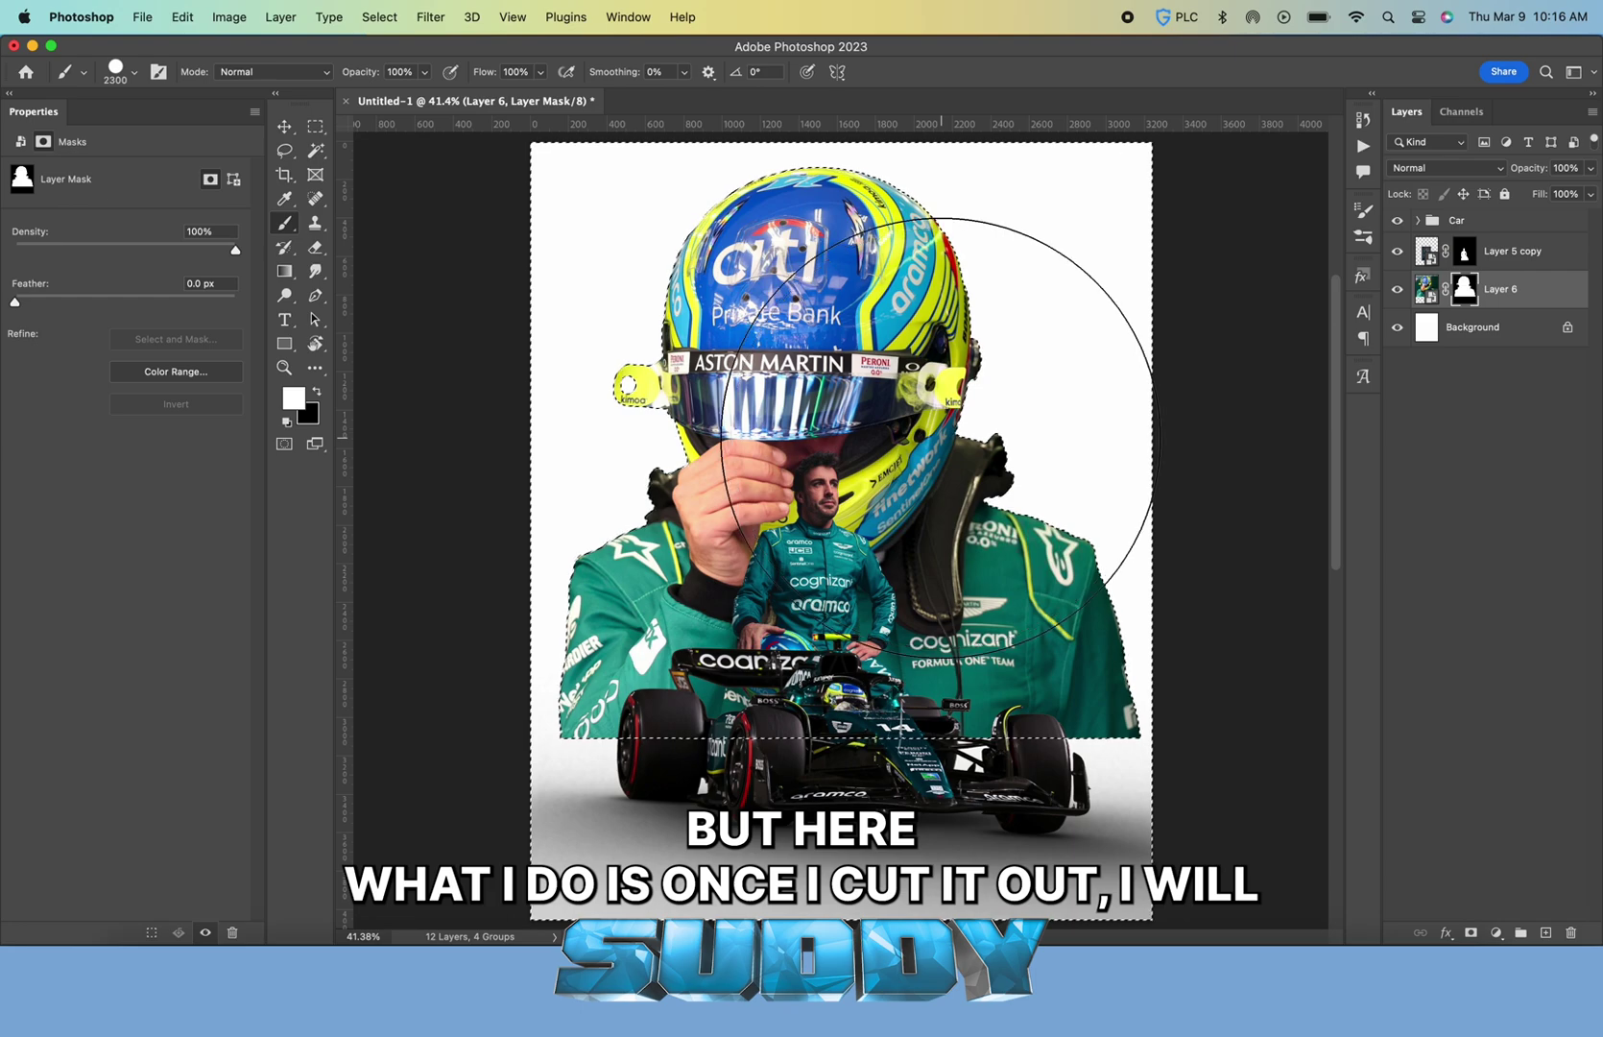
Trim the helmeted driver's edges by painting black within the selection on Layer 6's mask with a size 3500 brush, and deselect
key("bracketright")
key("bracketright")
key("bracketright")
key("bracketright")
key("bracketright")
key("bracketright")
key("bracketright")
key("bracketright")
key("bracketright")
key("bracketright")
key("bracketright")
key("bracketright")
left_click(853, 470)
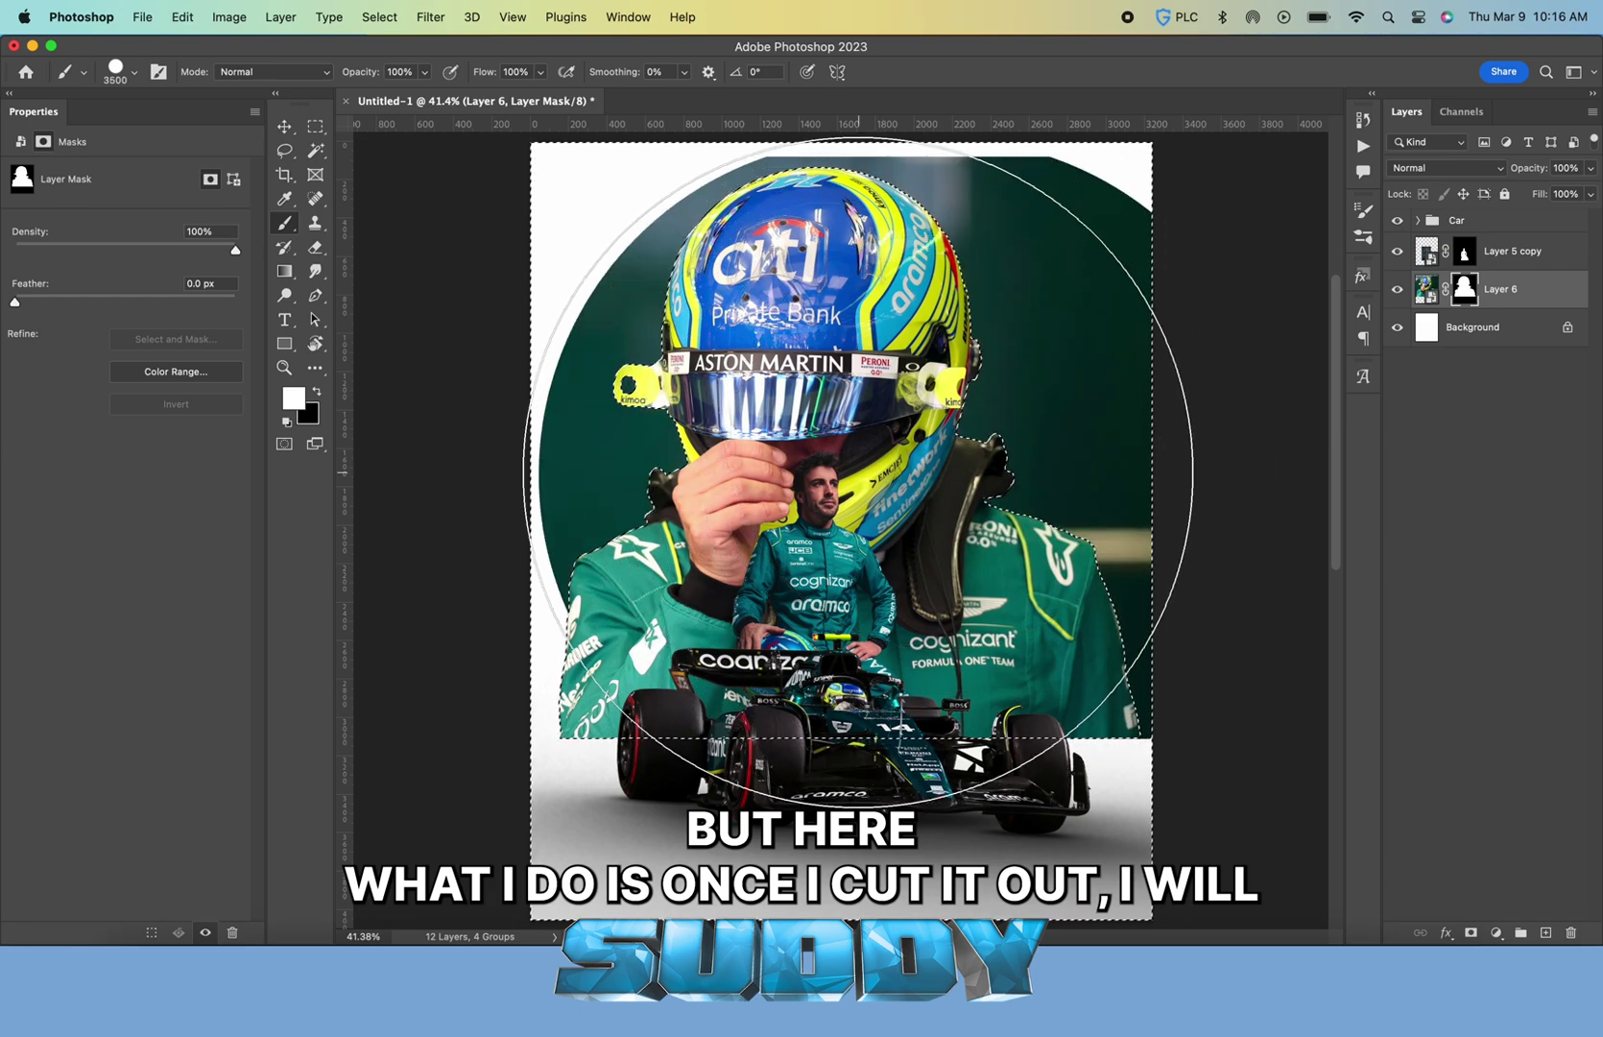
key("ctrl+z")
key("x")
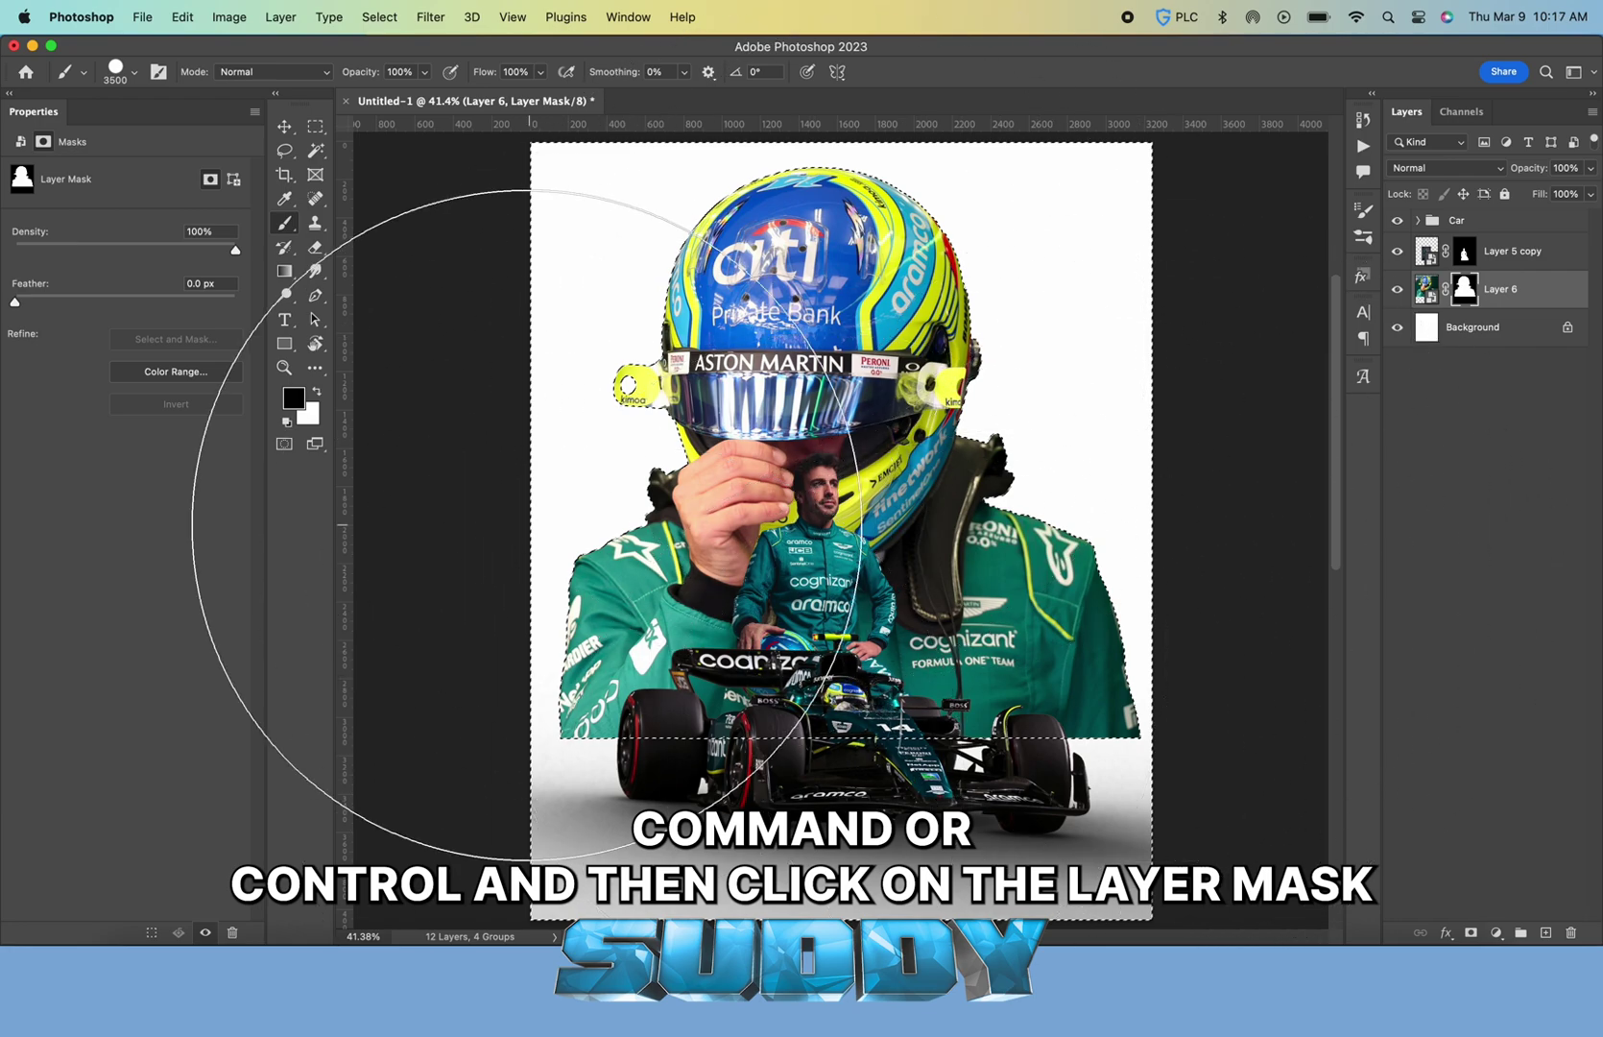
key("super+d")
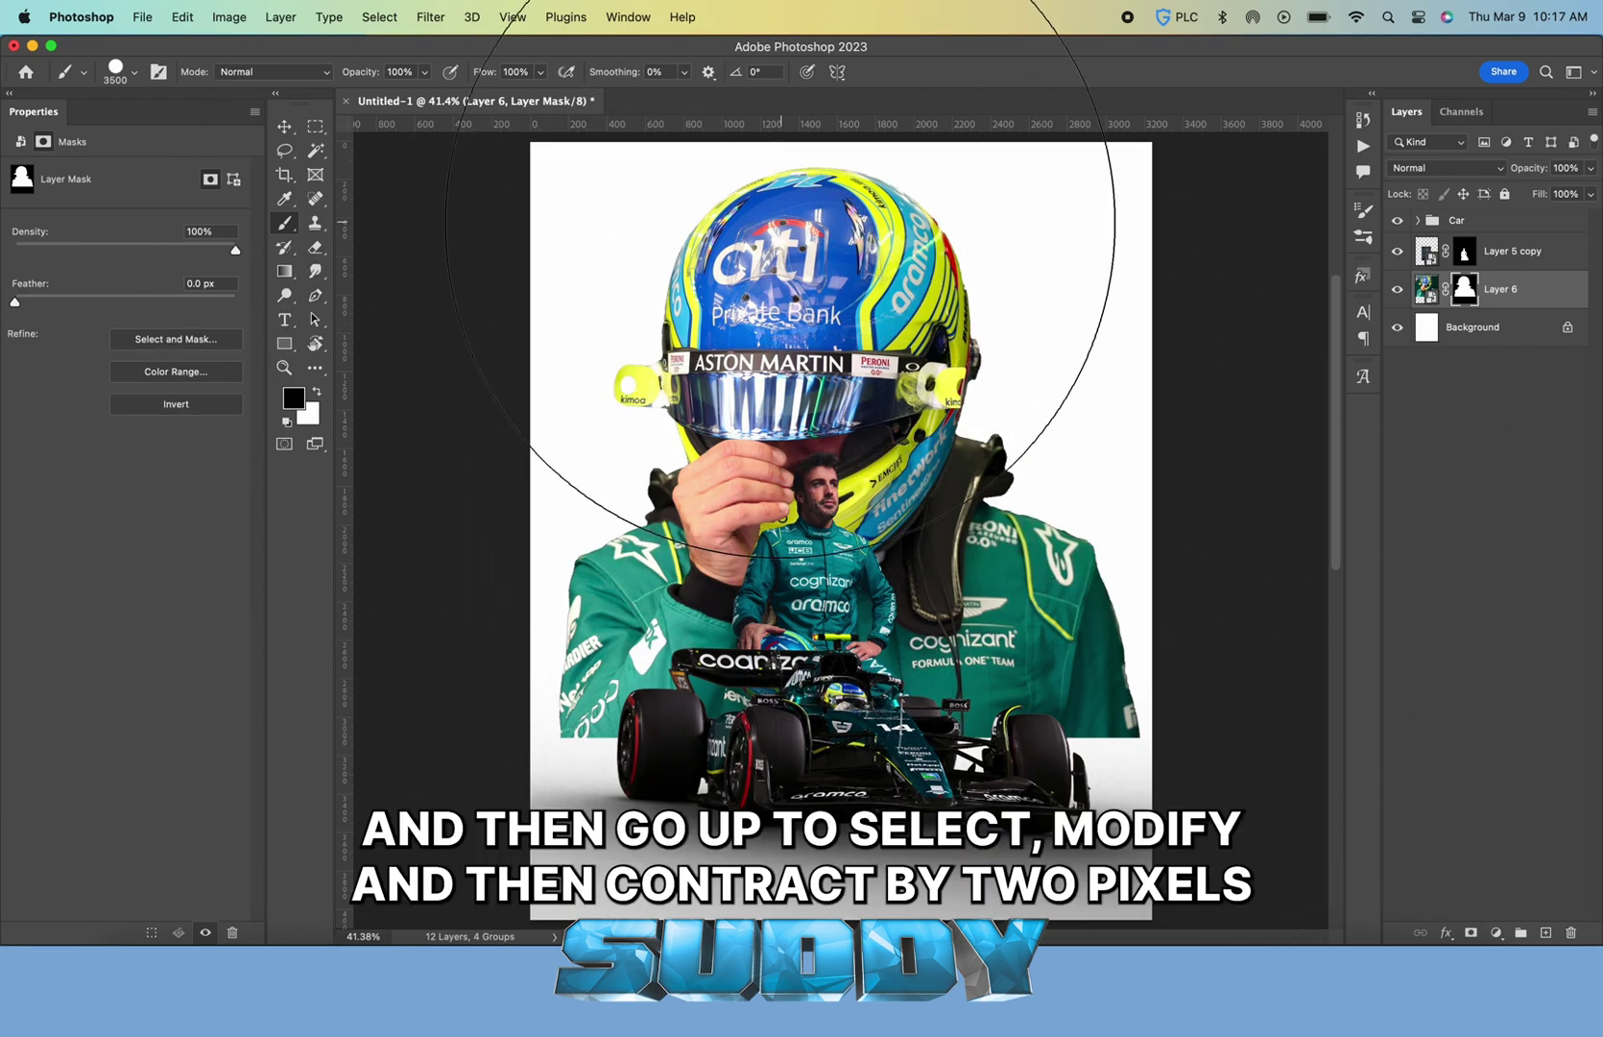
left_click(284, 126)
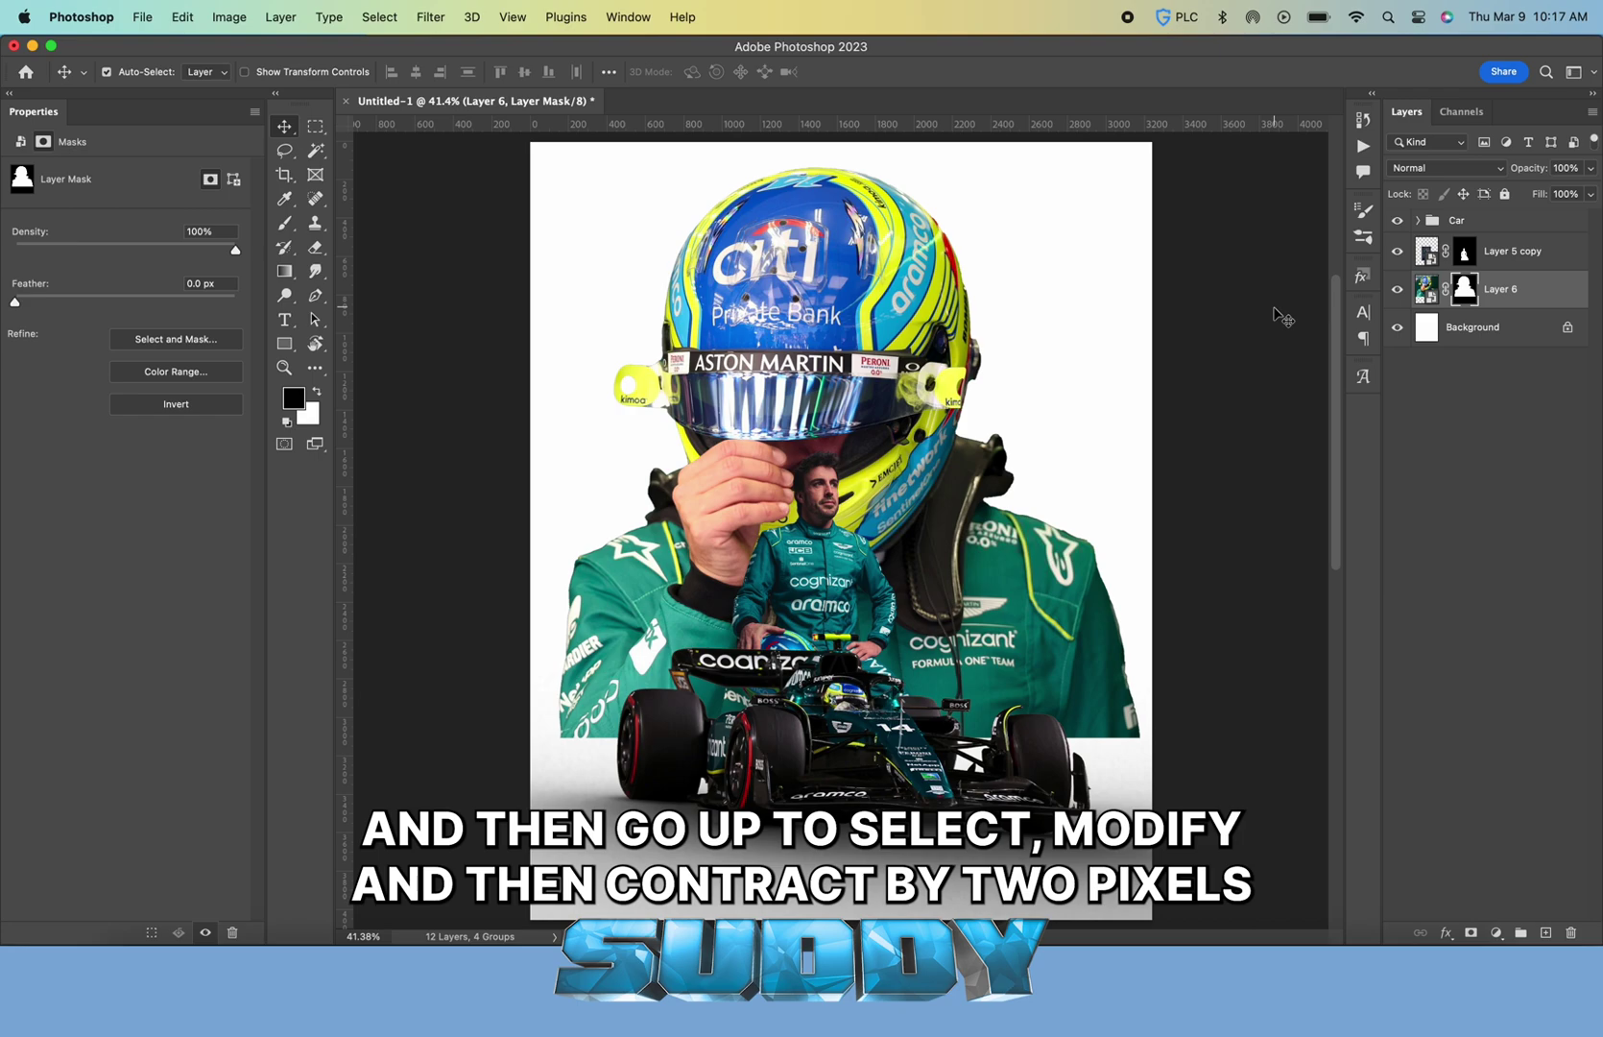
Open the Camera Raw Filter on Layer 6's image and set Texture to +52 and Sharpening to 75
left_click(1427, 289)
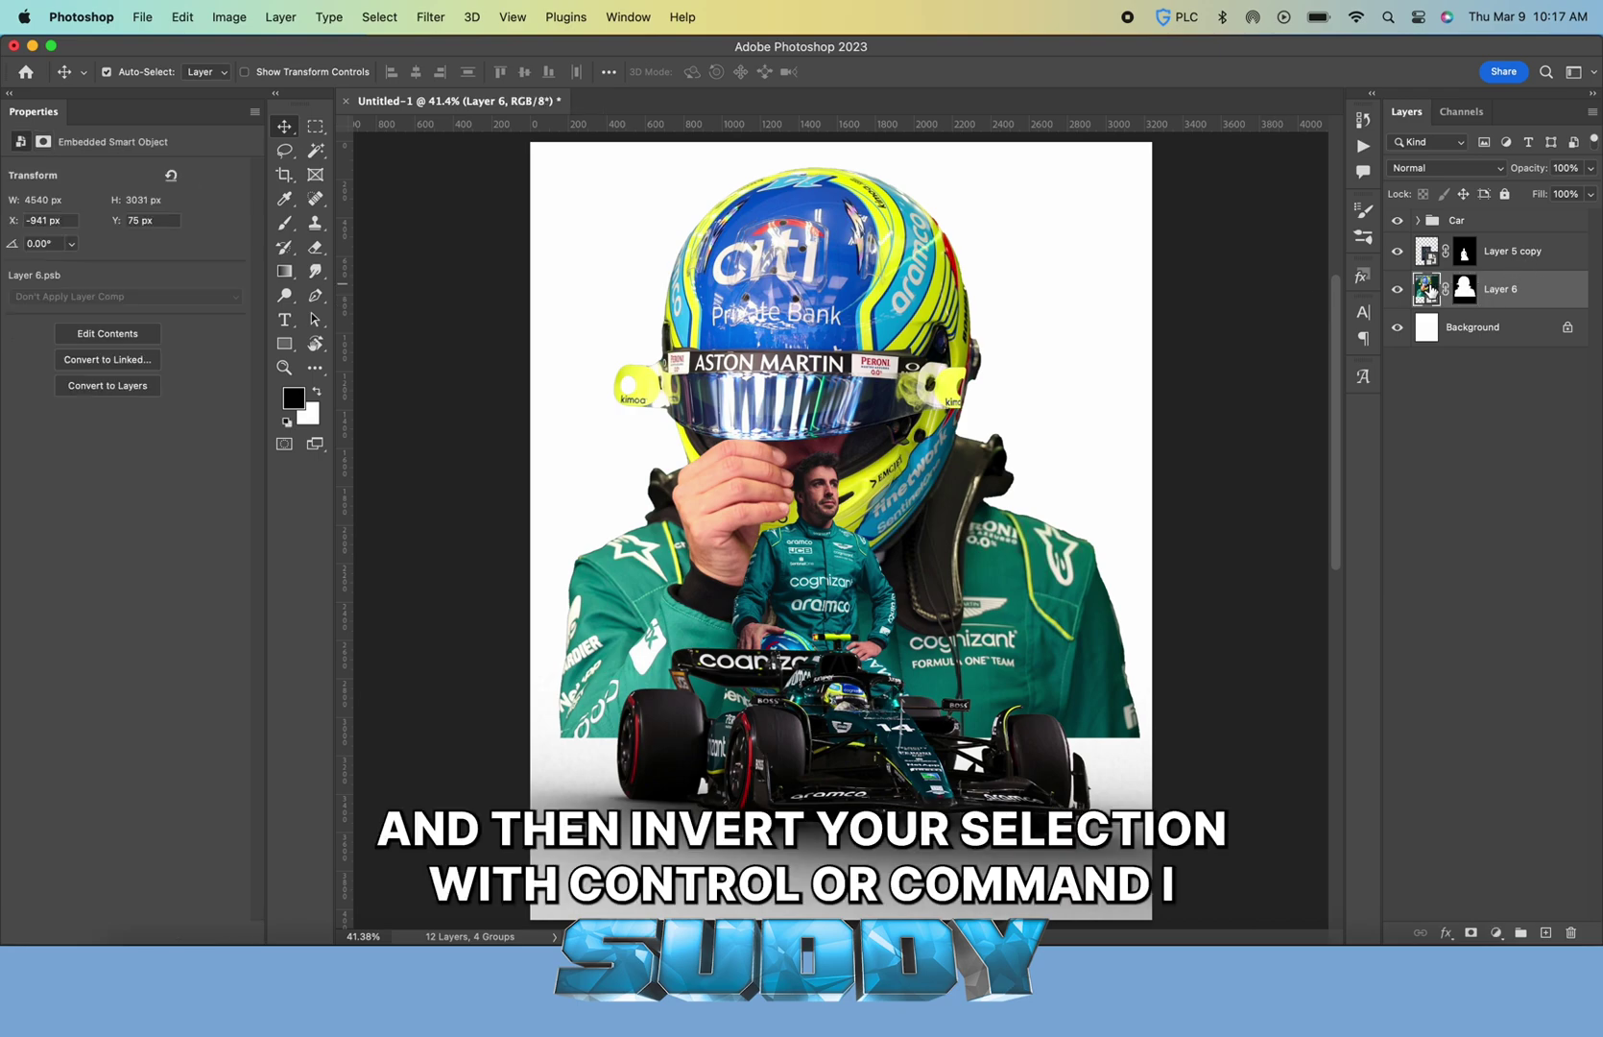
left_click(431, 16)
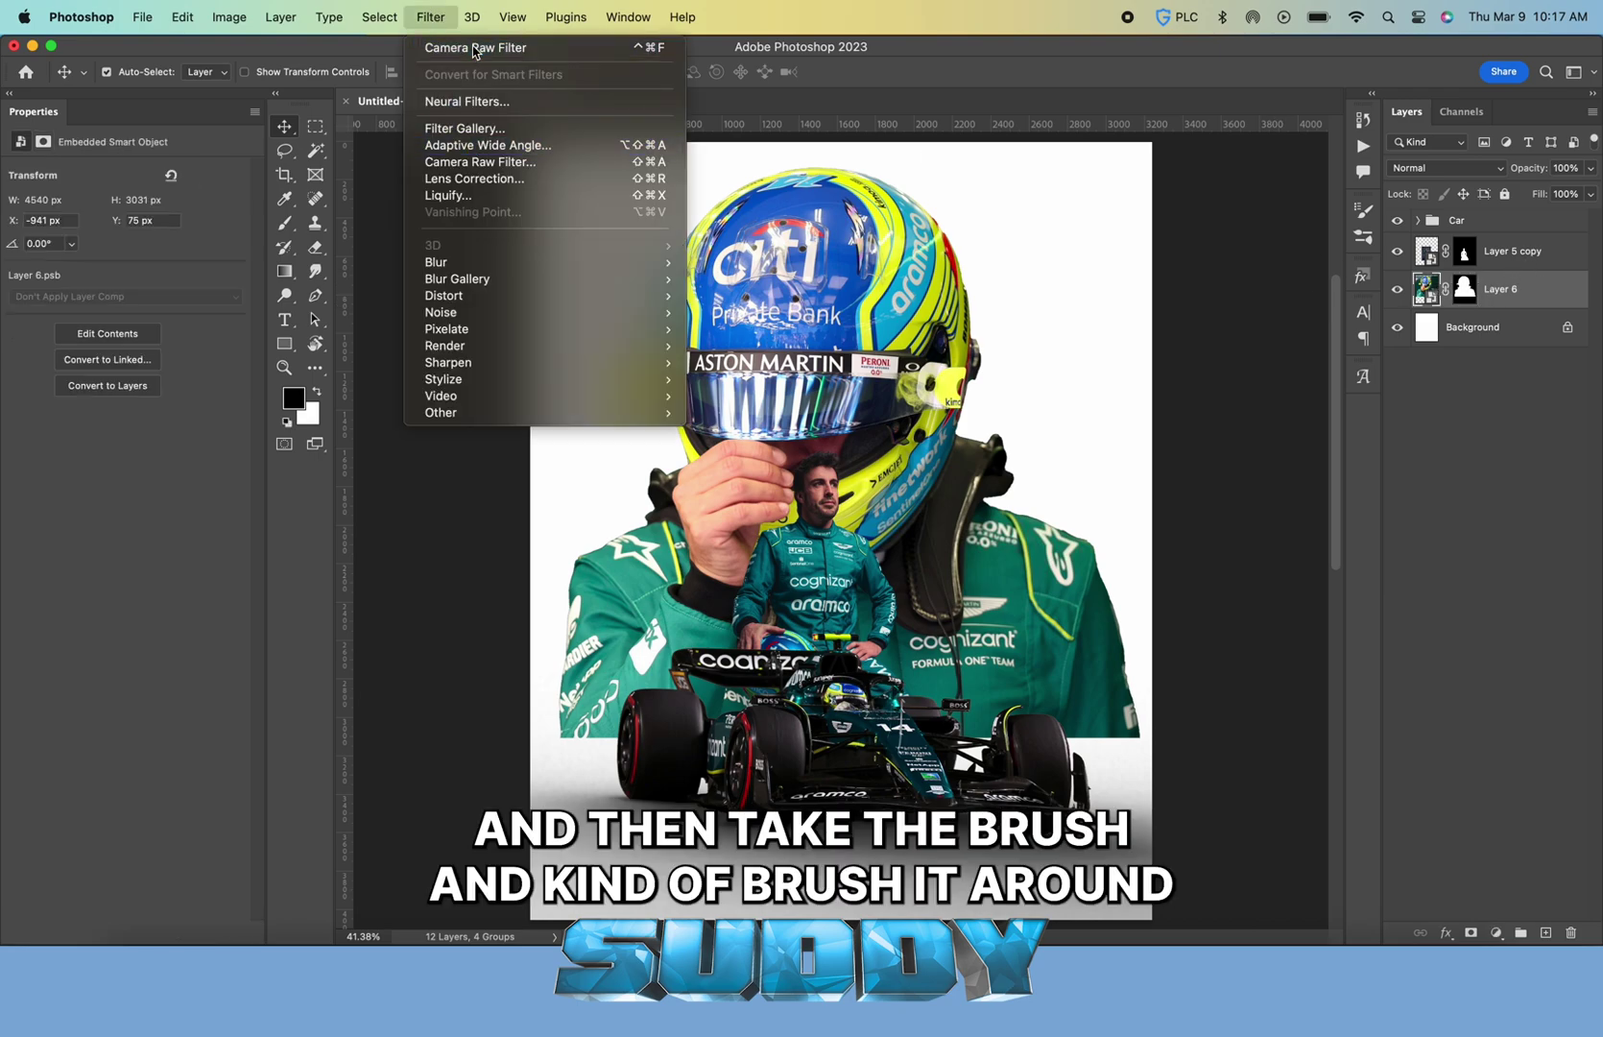
key("Escape")
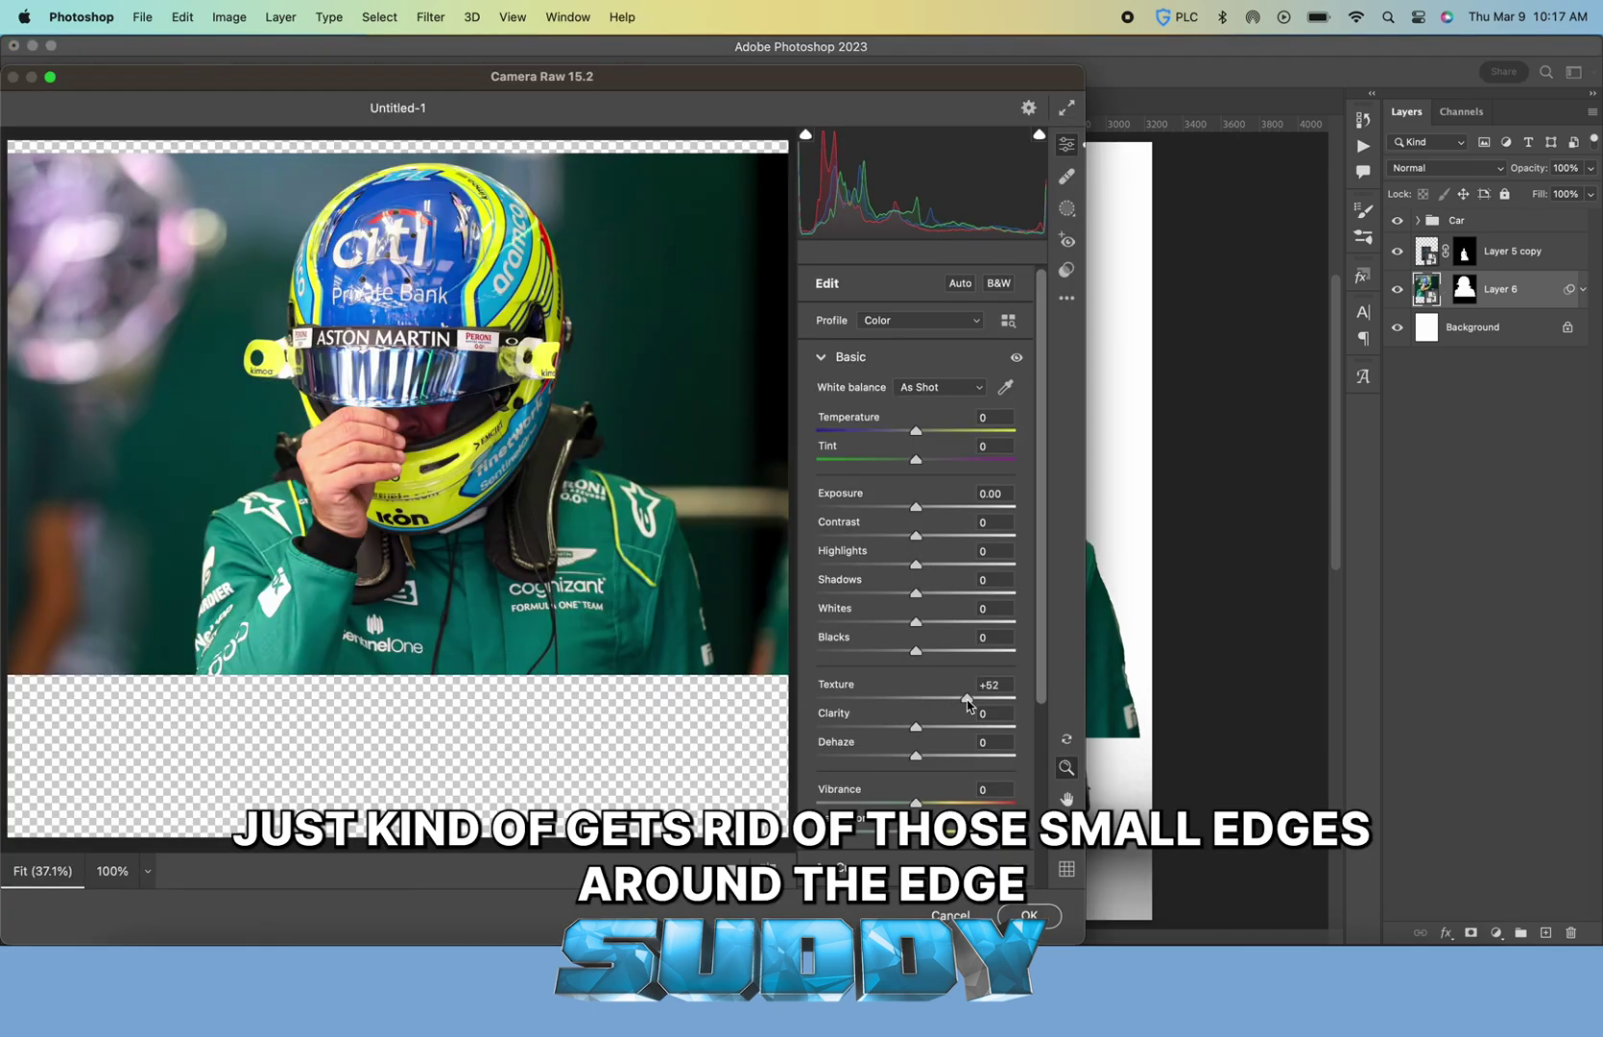
left_click(823, 354)
left_click(866, 432)
left_click_drag(898, 485, 943, 483)
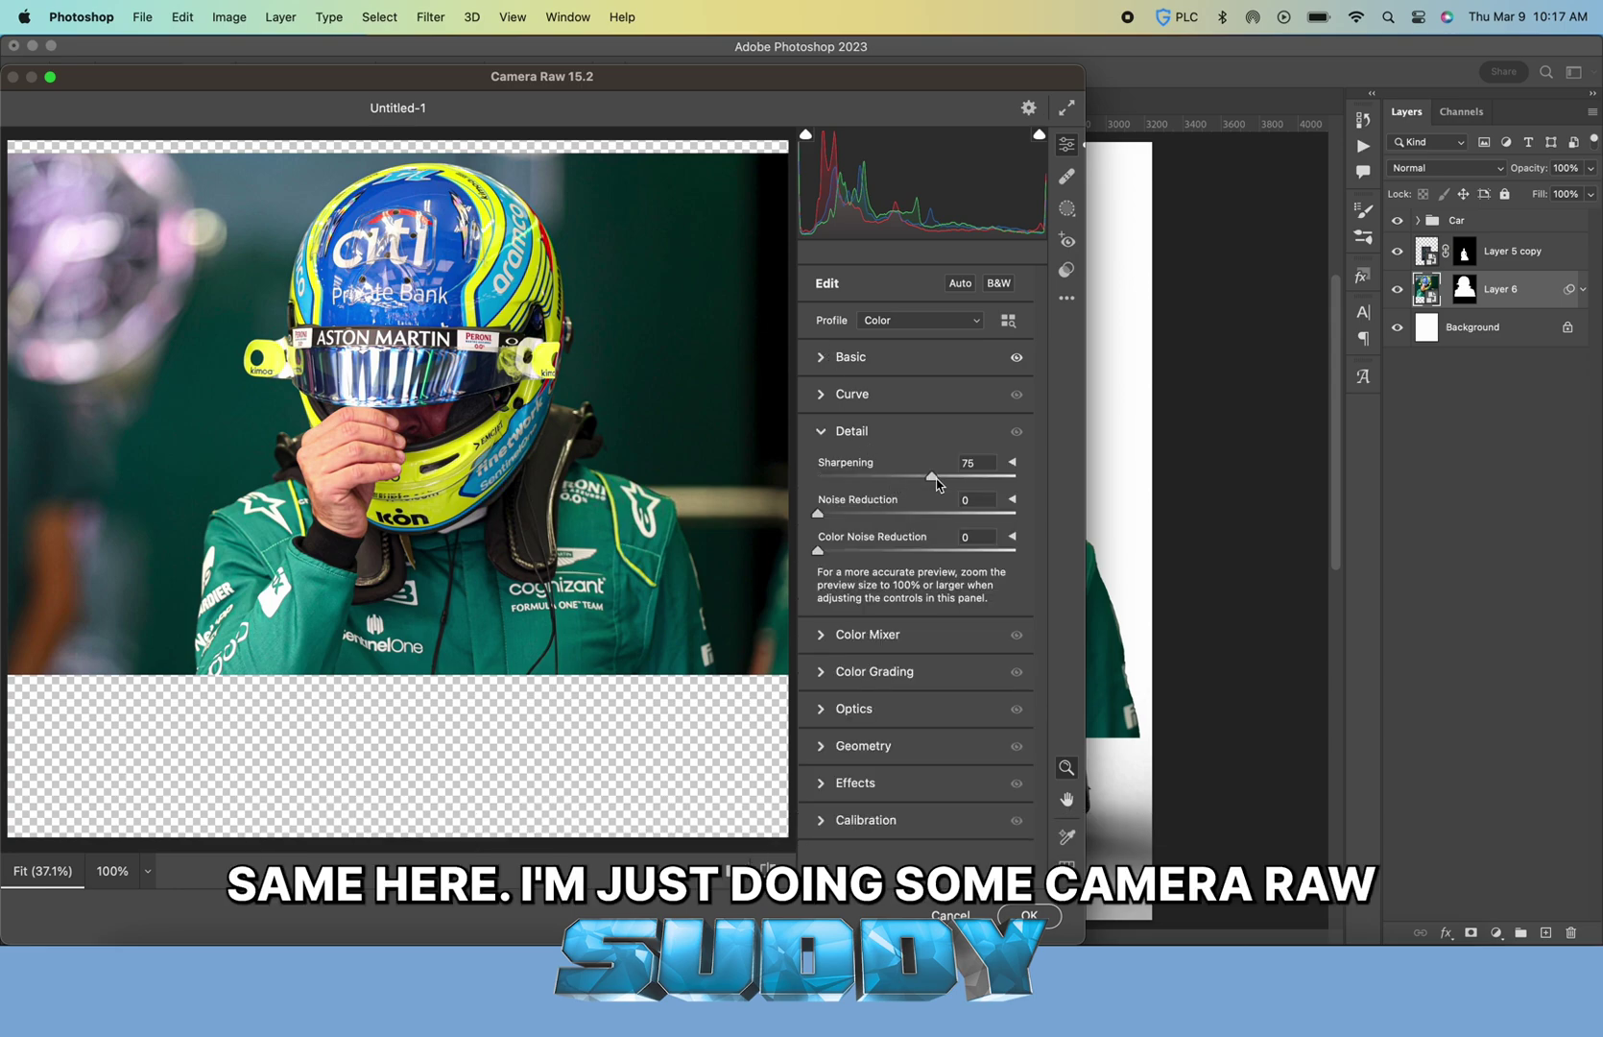
left_click(865, 431)
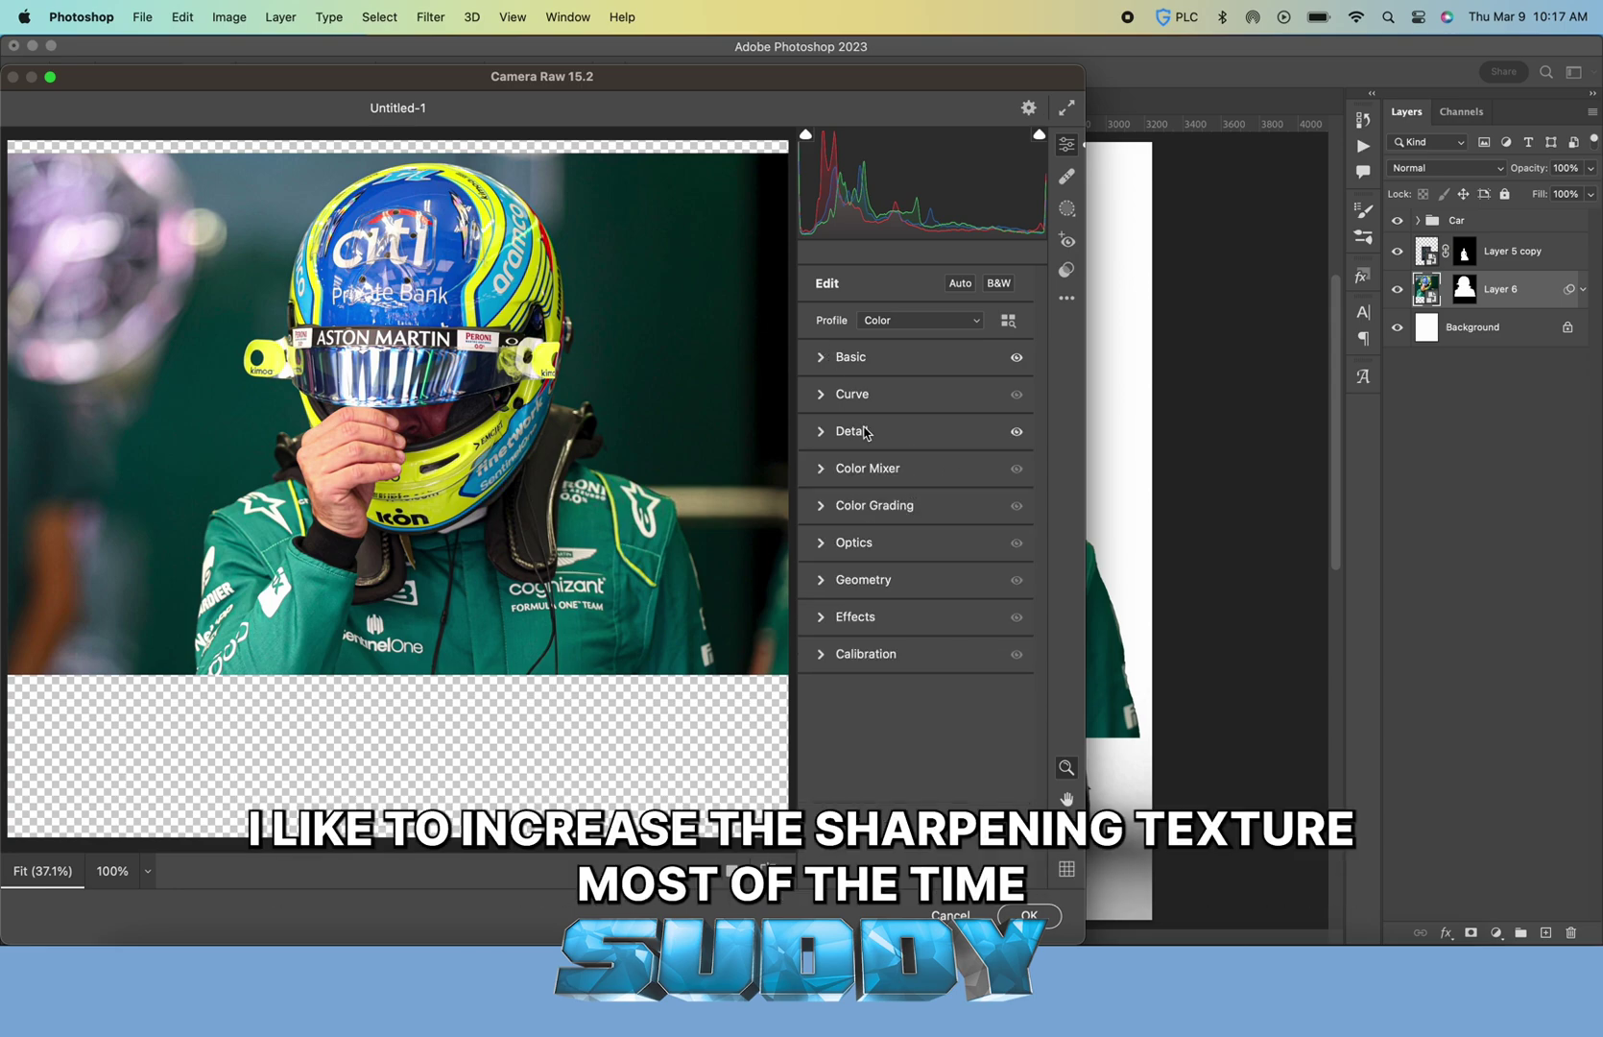
Set the Color Mixer hues to Oranges -18, Yellows -42, Greens +4 and saturation to Greens +32, Aquas +36, and apply the filter
left_click(867, 475)
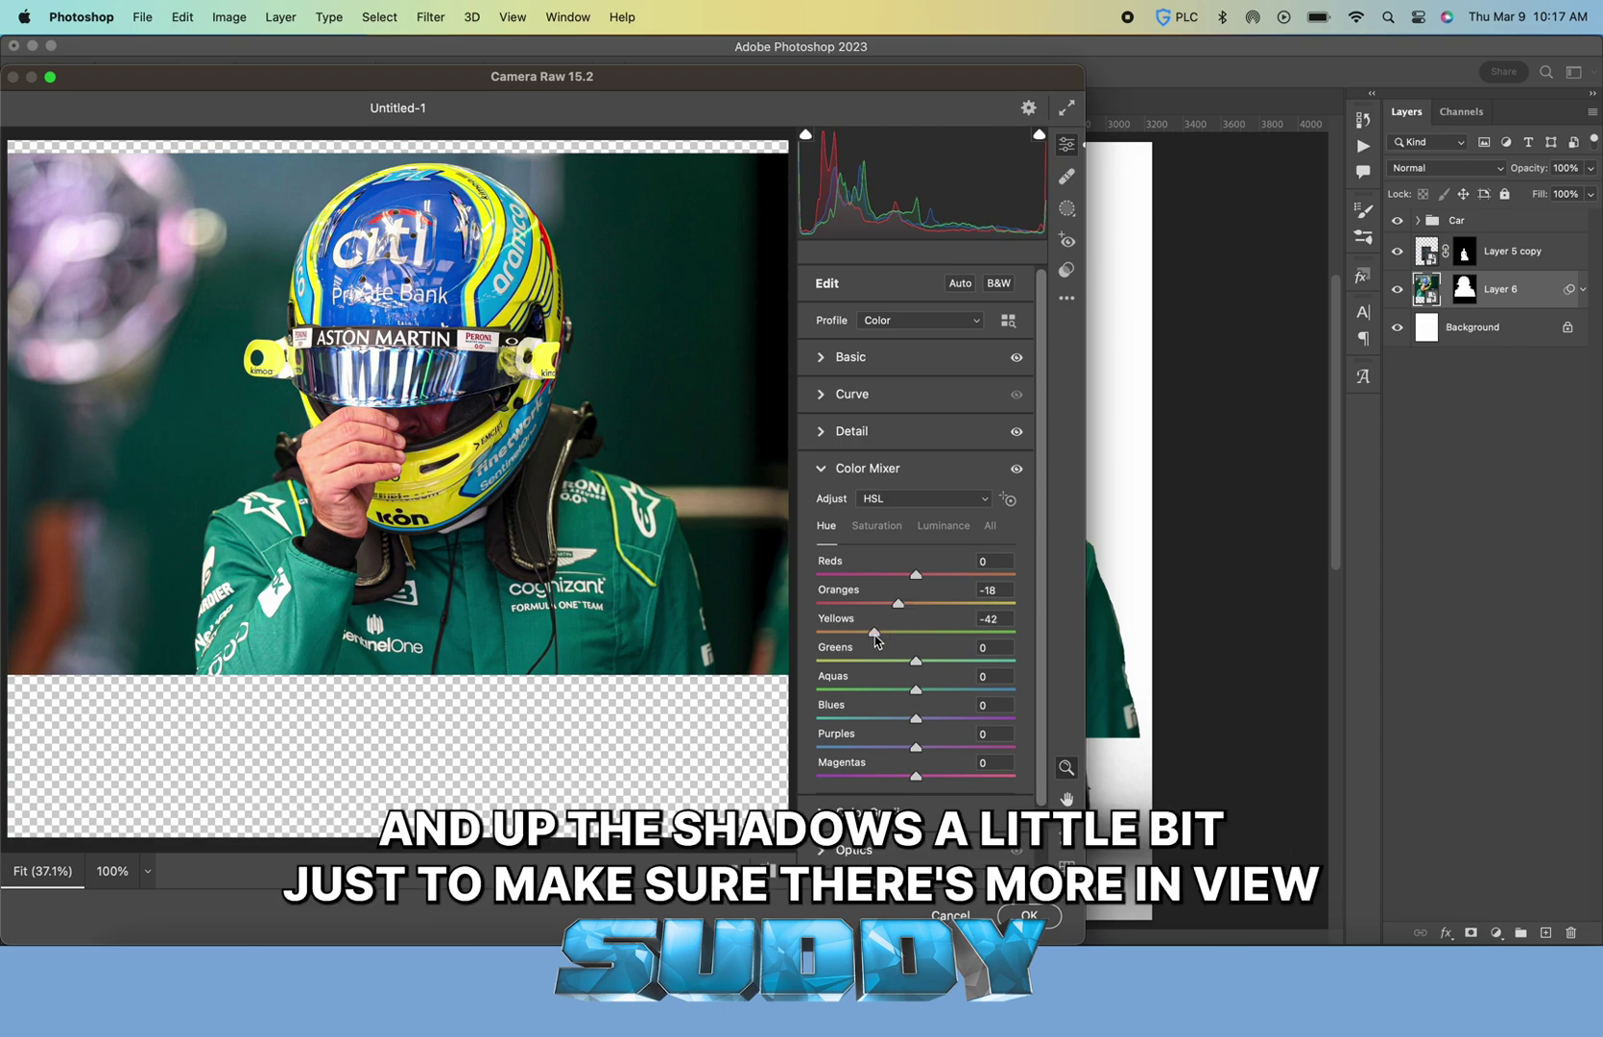
left_click(876, 526)
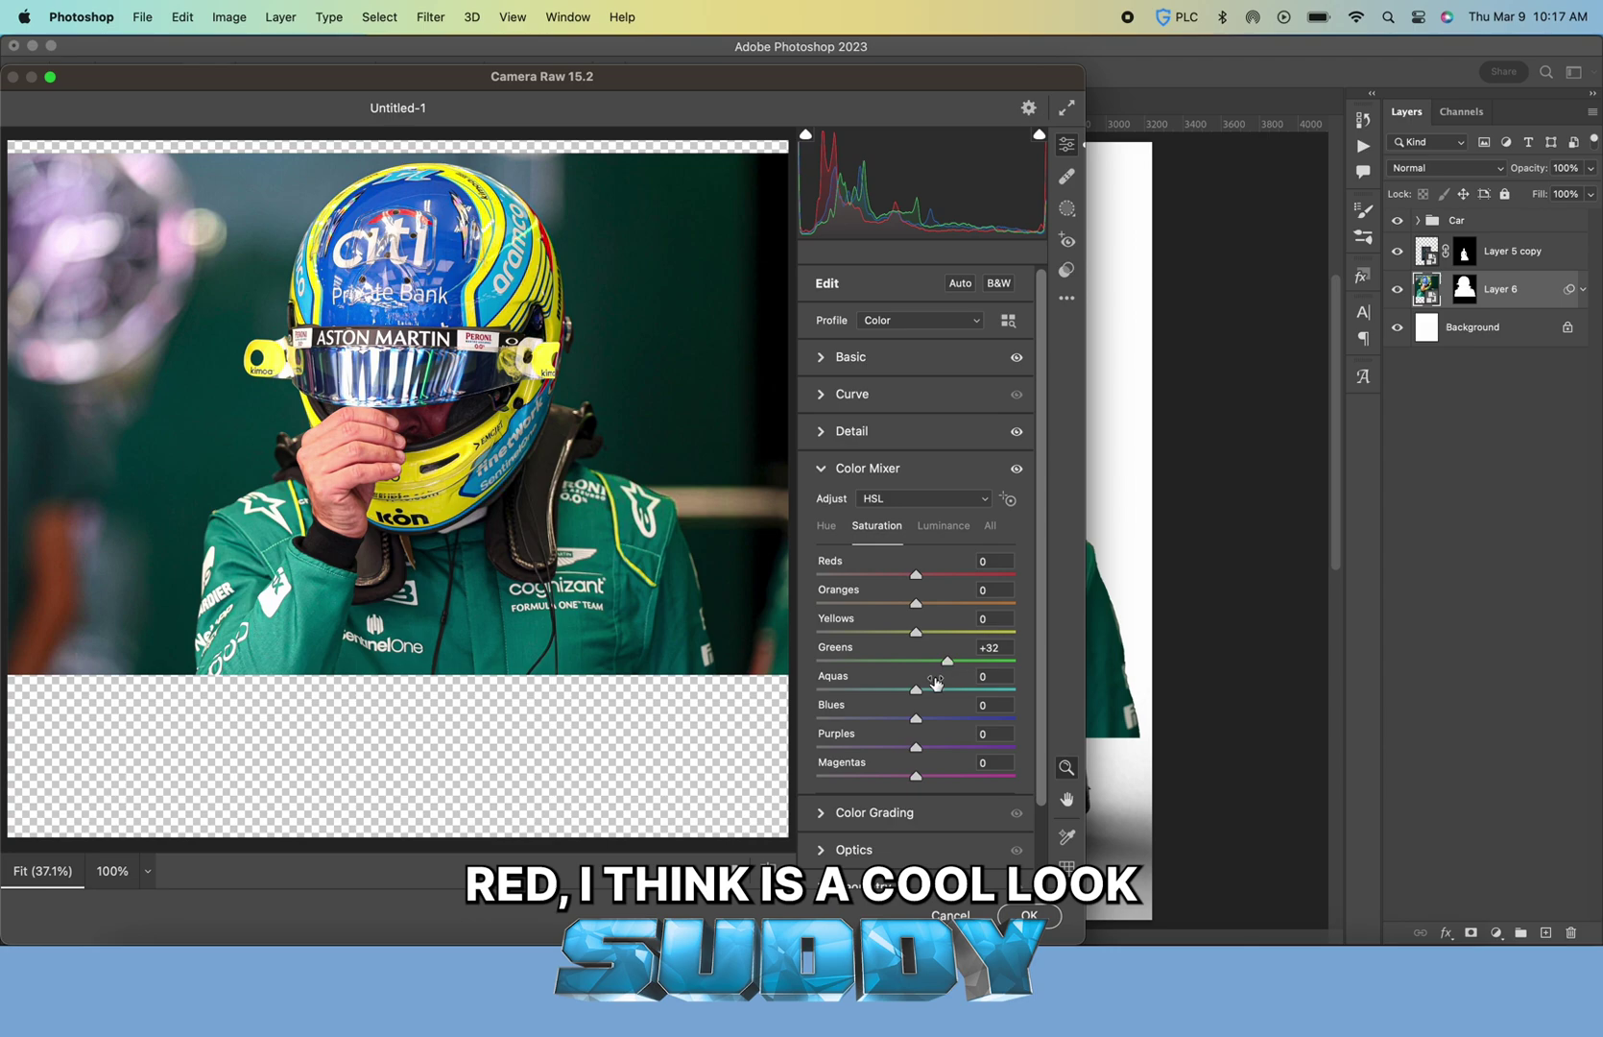
mouse_move(936, 689)
left_mouse_down()
mouse_move(967, 690)
mouse_move(953, 691)
left_mouse_up()
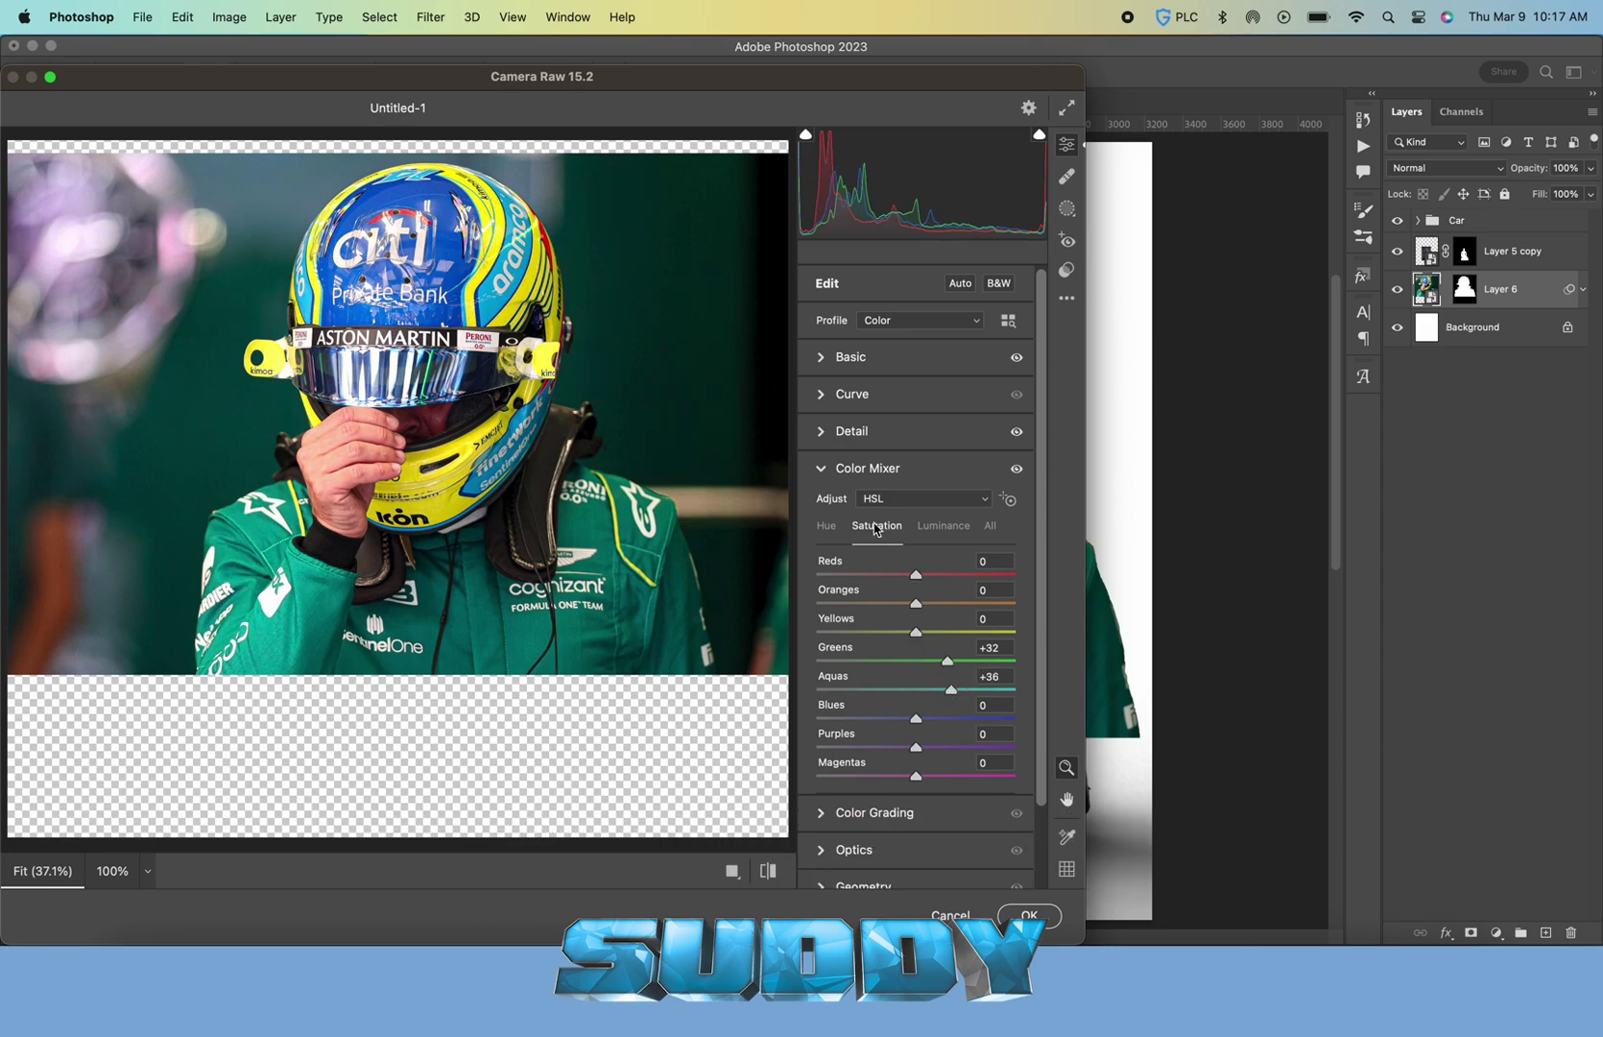
left_click(838, 527)
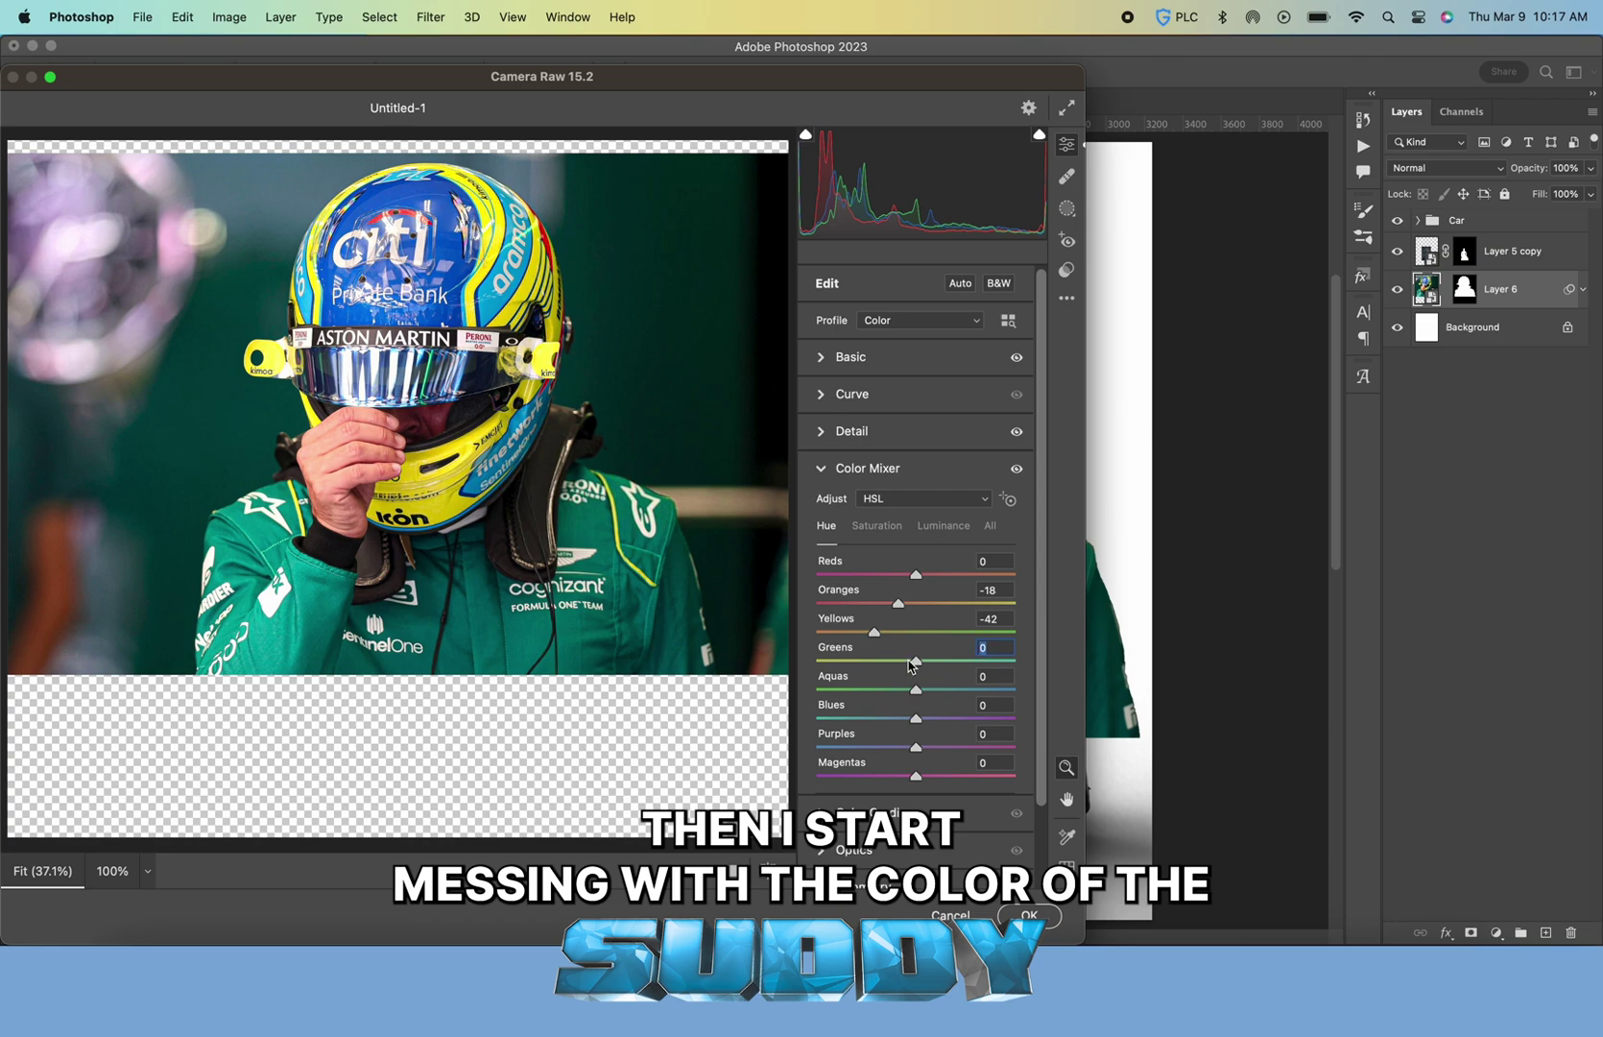
mouse_move(888, 661)
left_mouse_down()
mouse_move(1018, 670)
mouse_move(919, 660)
left_mouse_up()
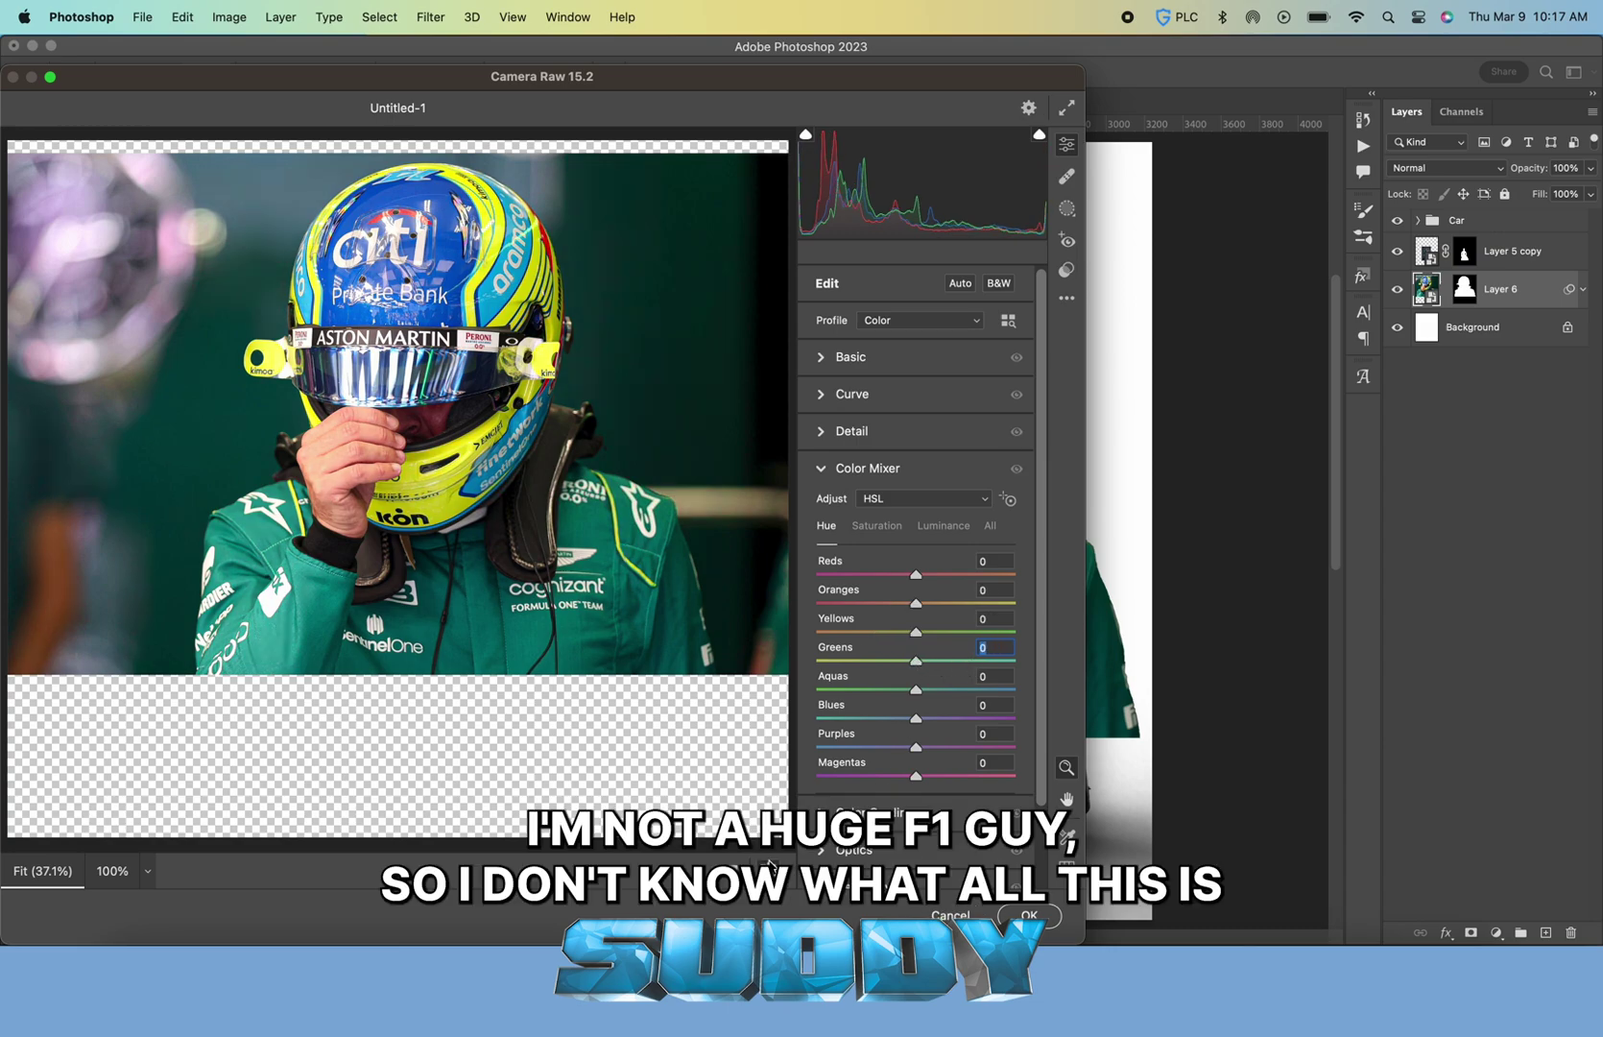
left_click(1028, 913)
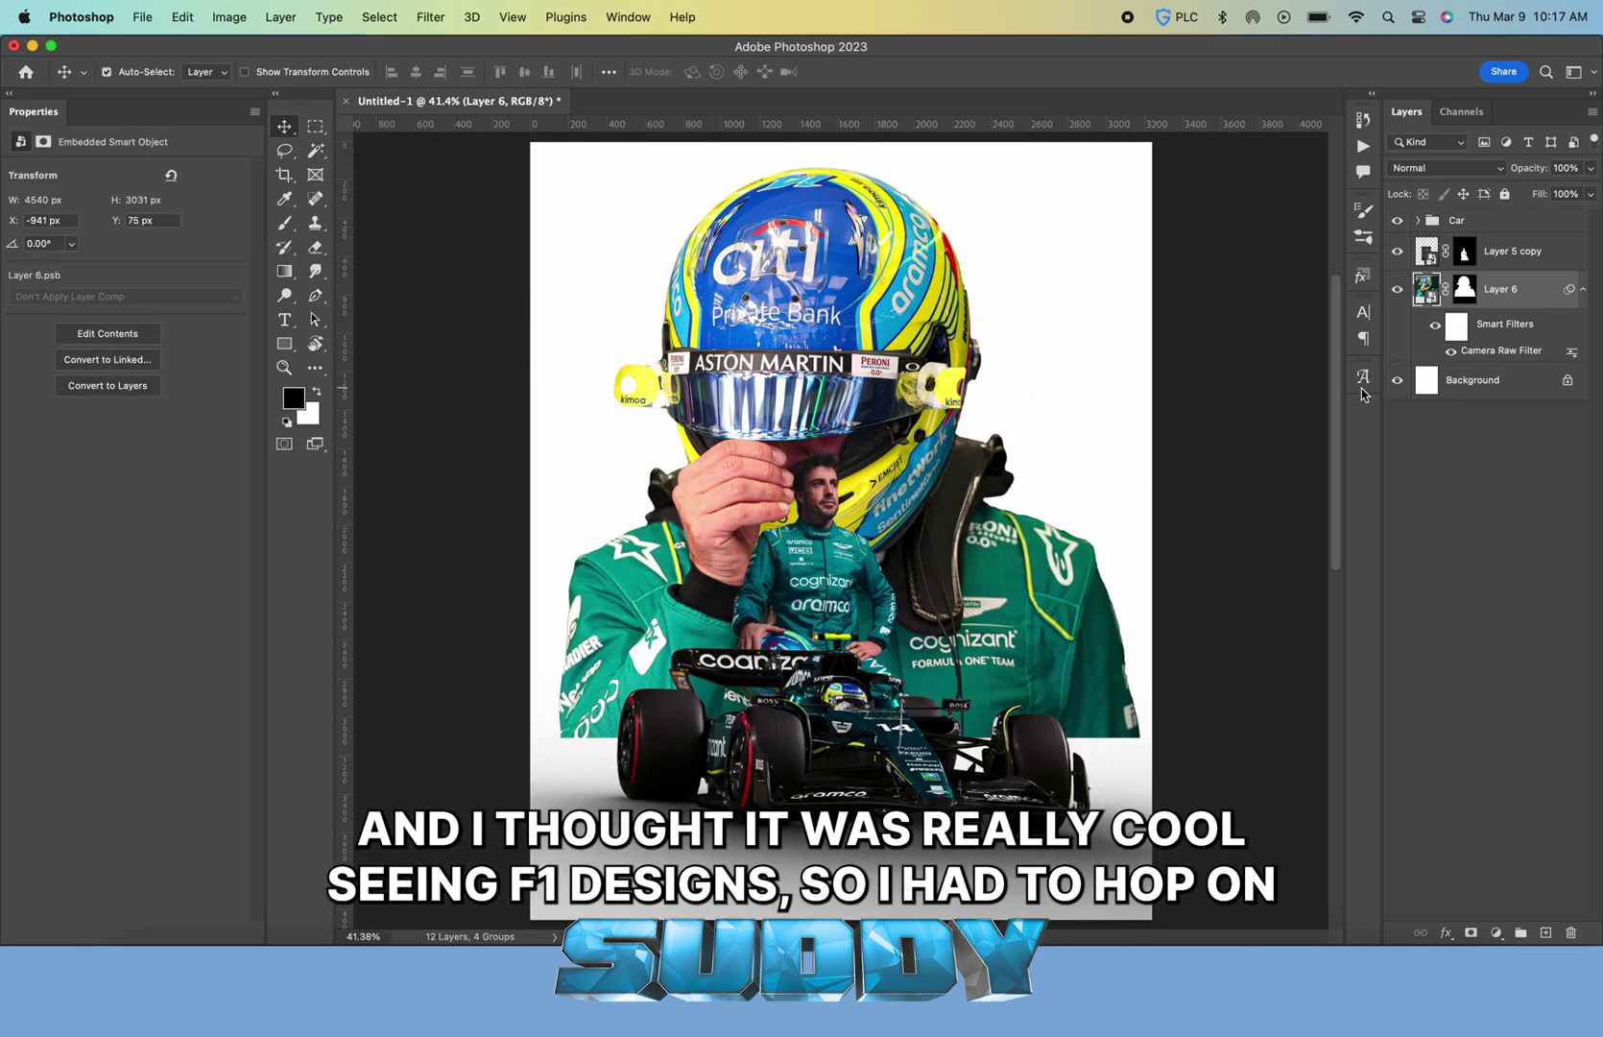
Open the Camera Raw Filter on Layer 5 copy and set Sharpening to 105
left_click(1485, 257)
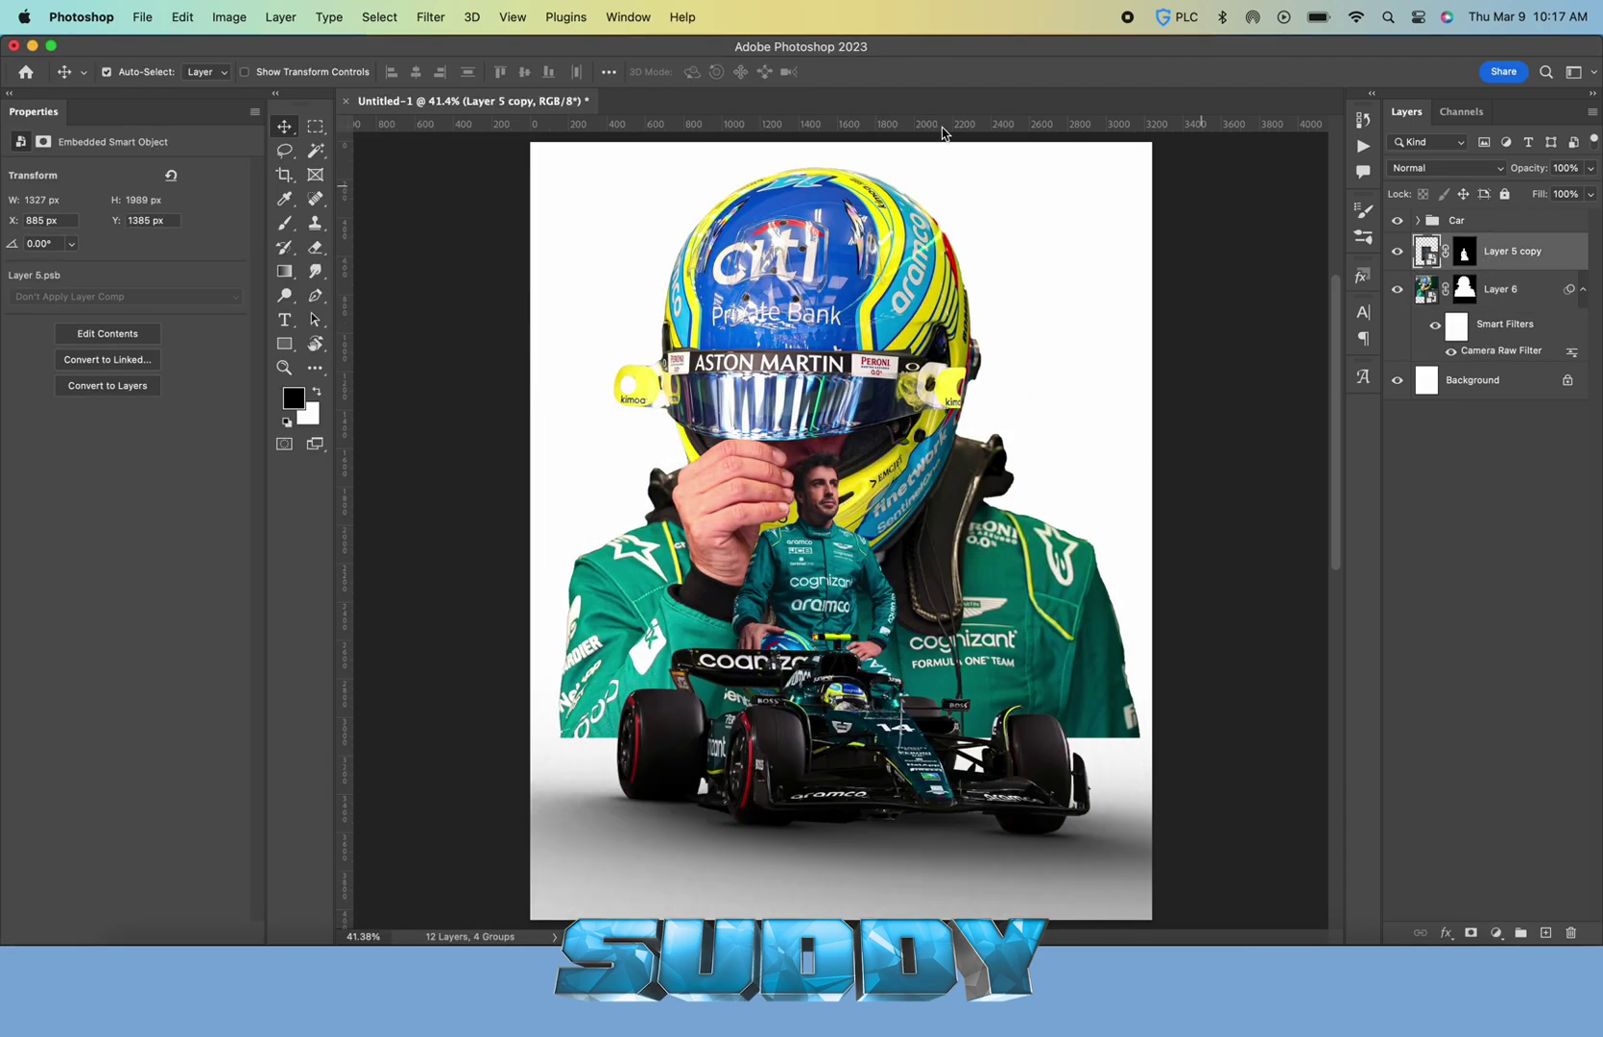
left_click(447, 10)
left_click(441, 46)
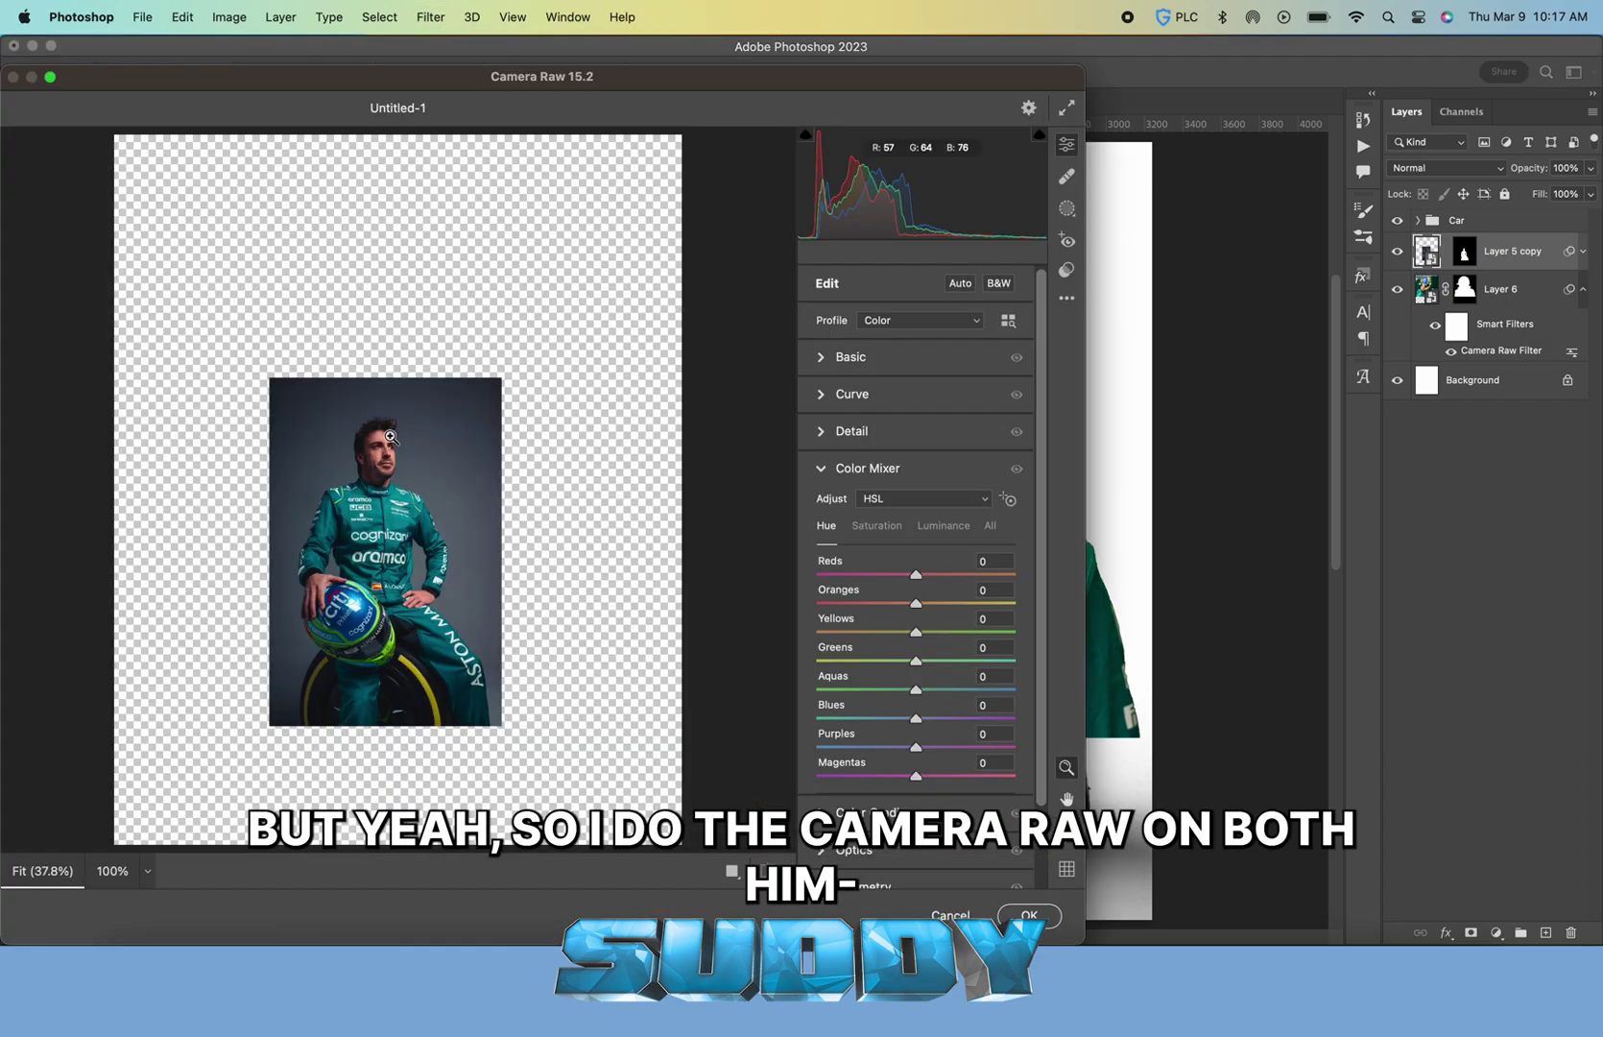
left_click_drag(390, 437, 530, 437)
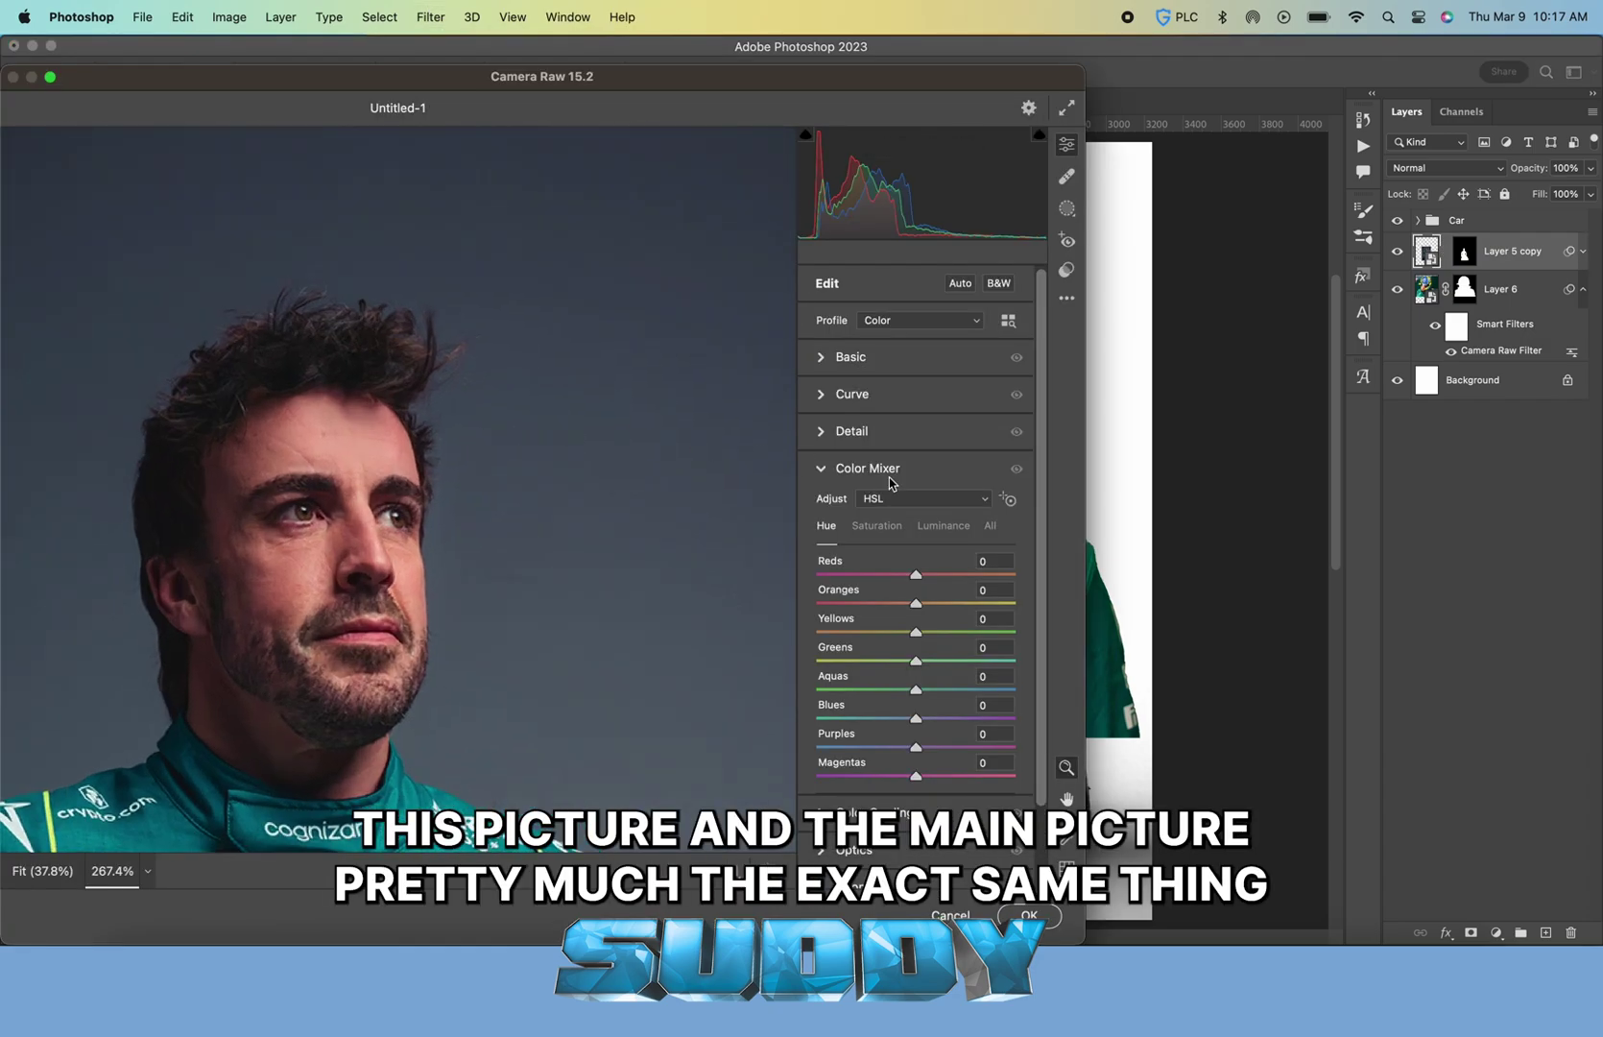
left_click(858, 435)
left_click_drag(879, 481, 955, 479)
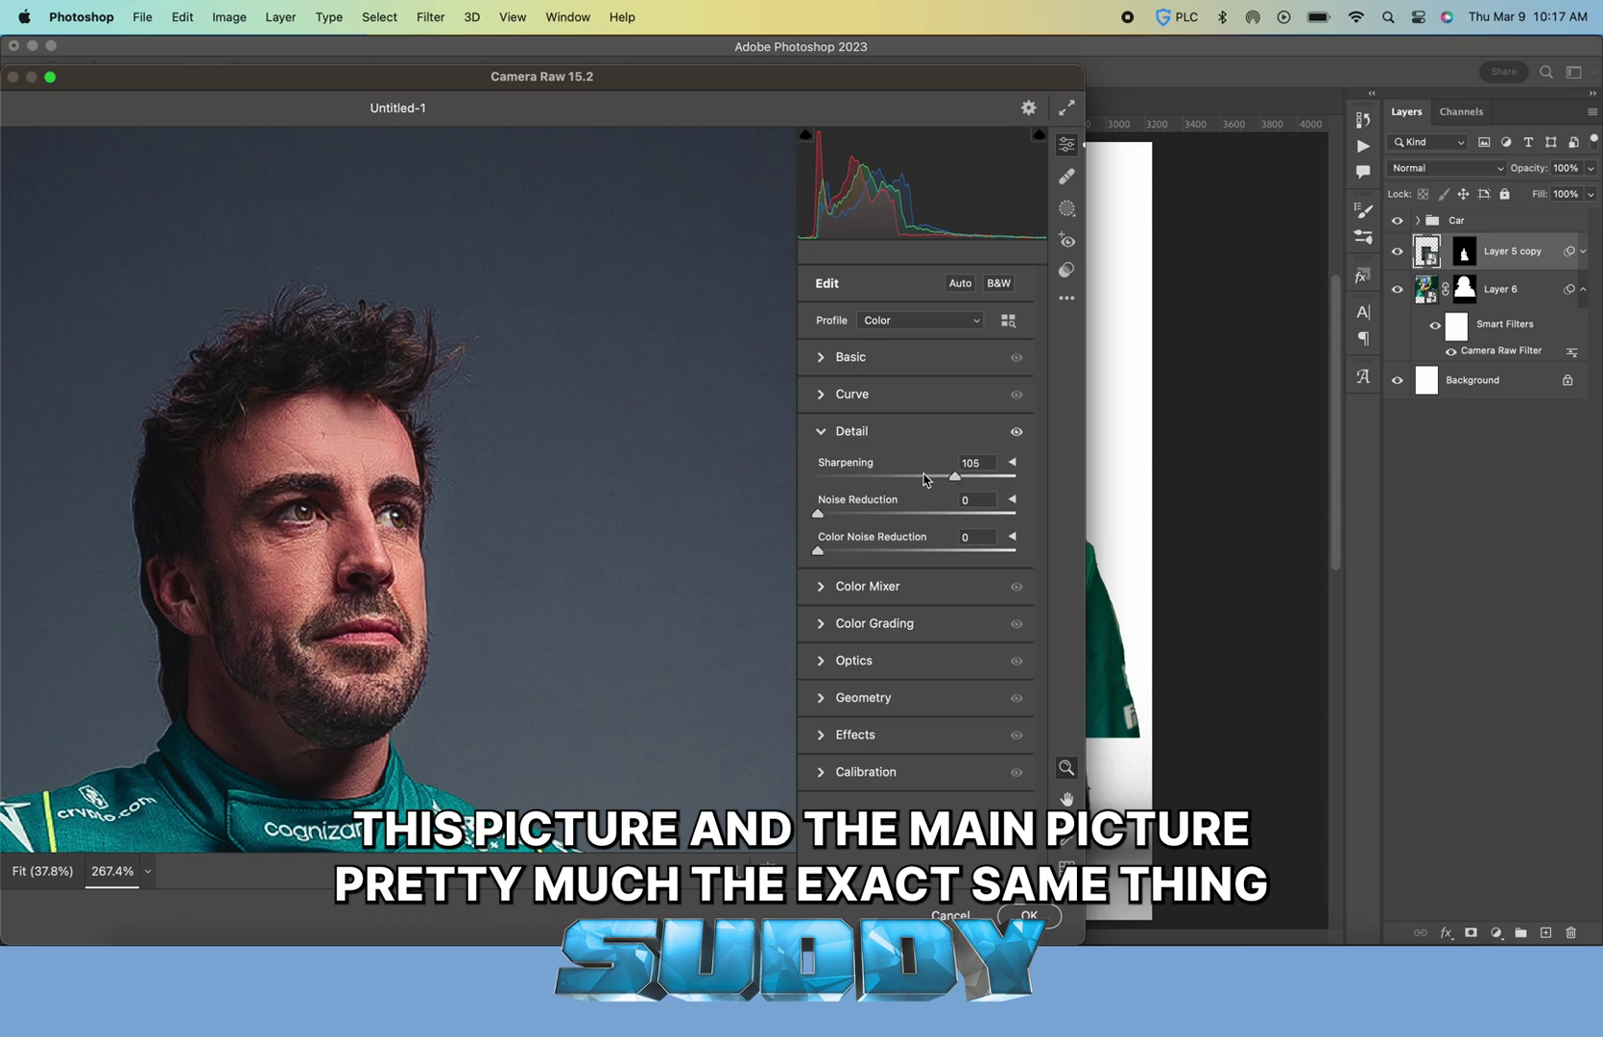
Set the Basic adjustments for the standing driver to Texture +51, Shadows +22 and Contrast -15
left_click(846, 432)
left_click(860, 351)
left_click(947, 698)
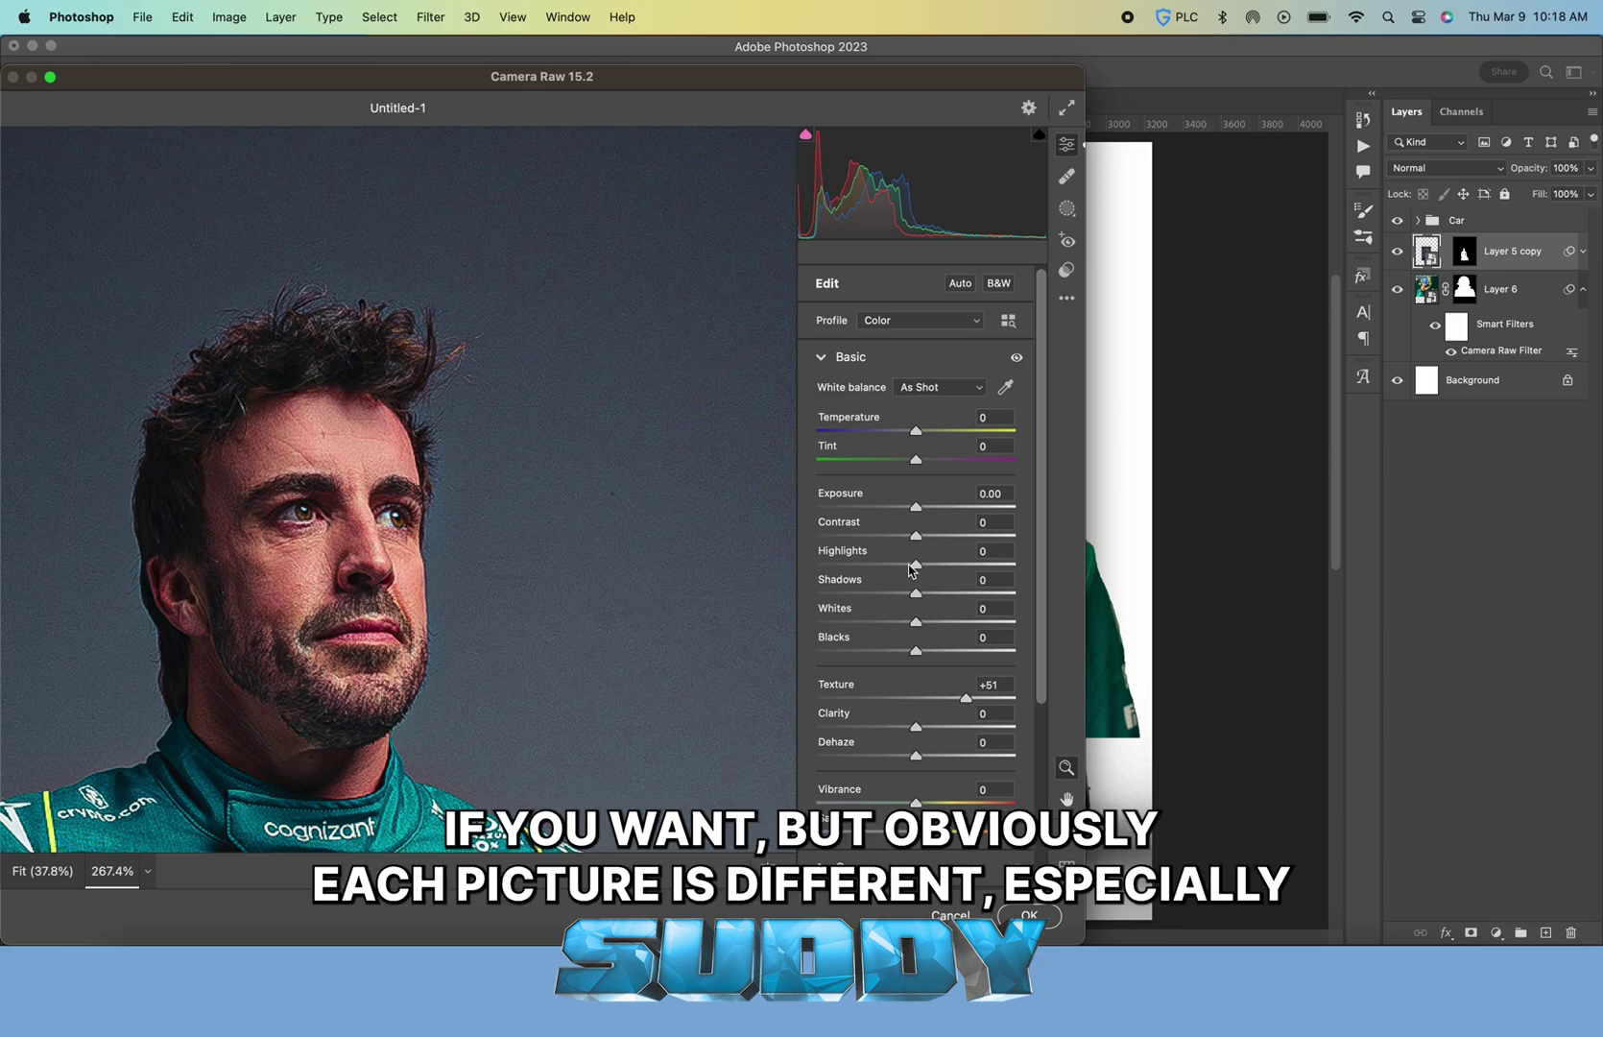
left_click(939, 592)
left_click(942, 536)
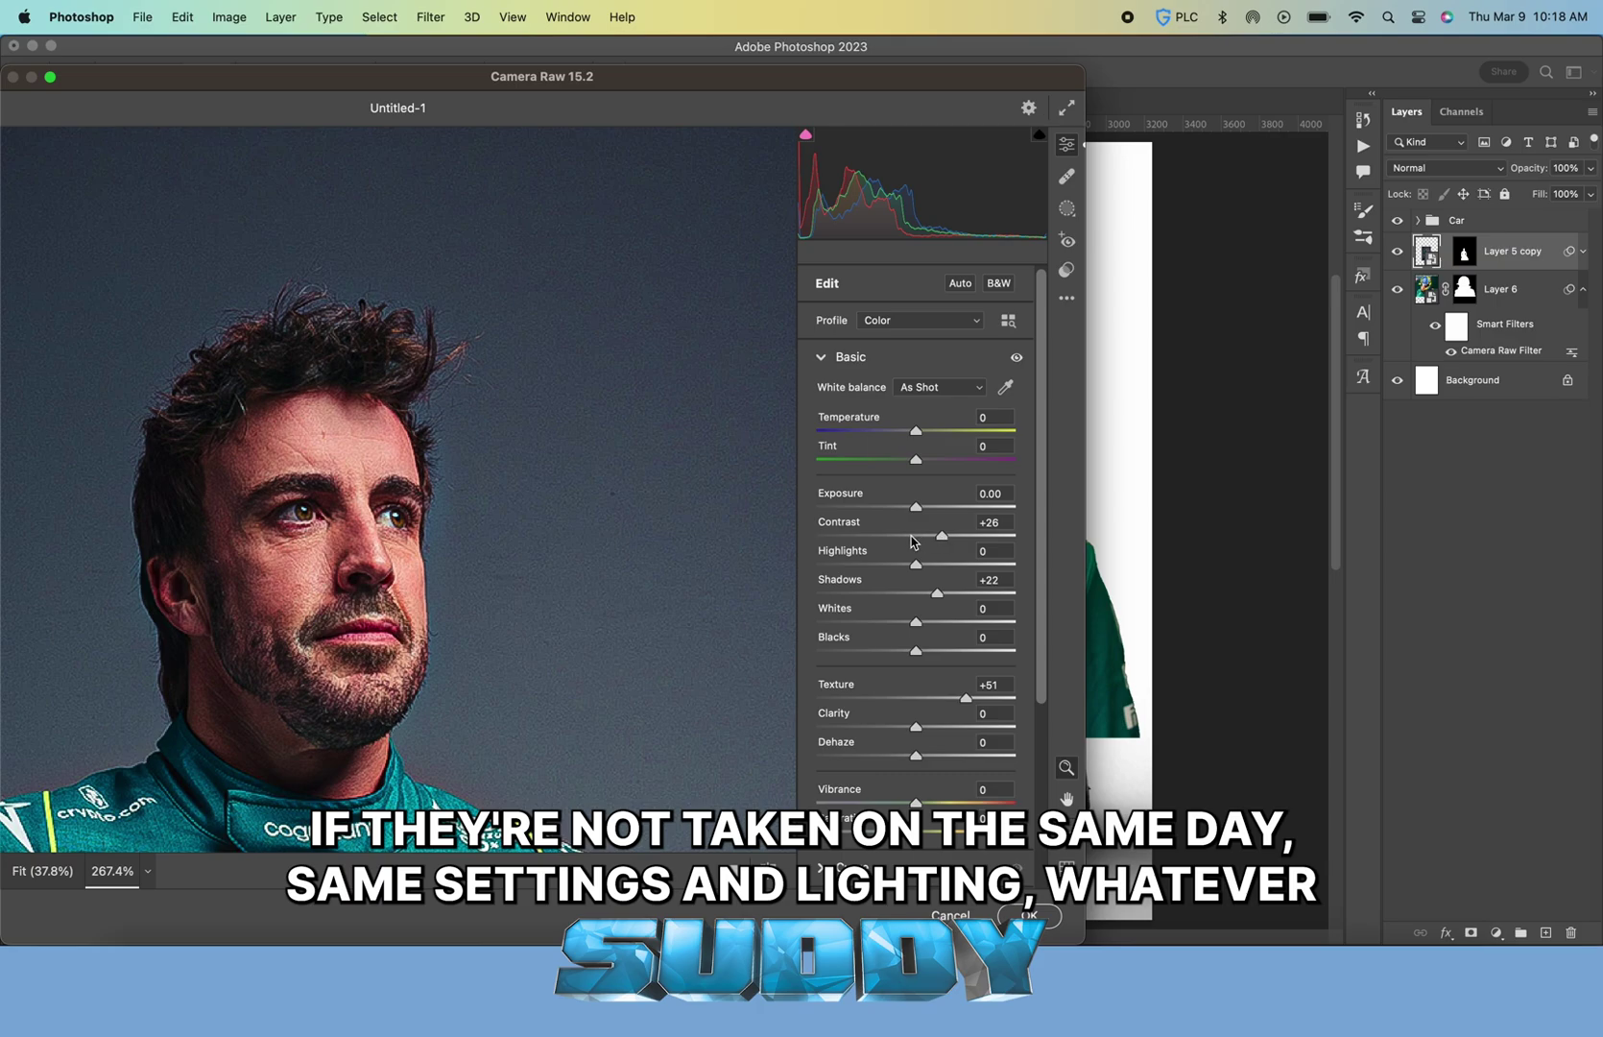
left_click(904, 536)
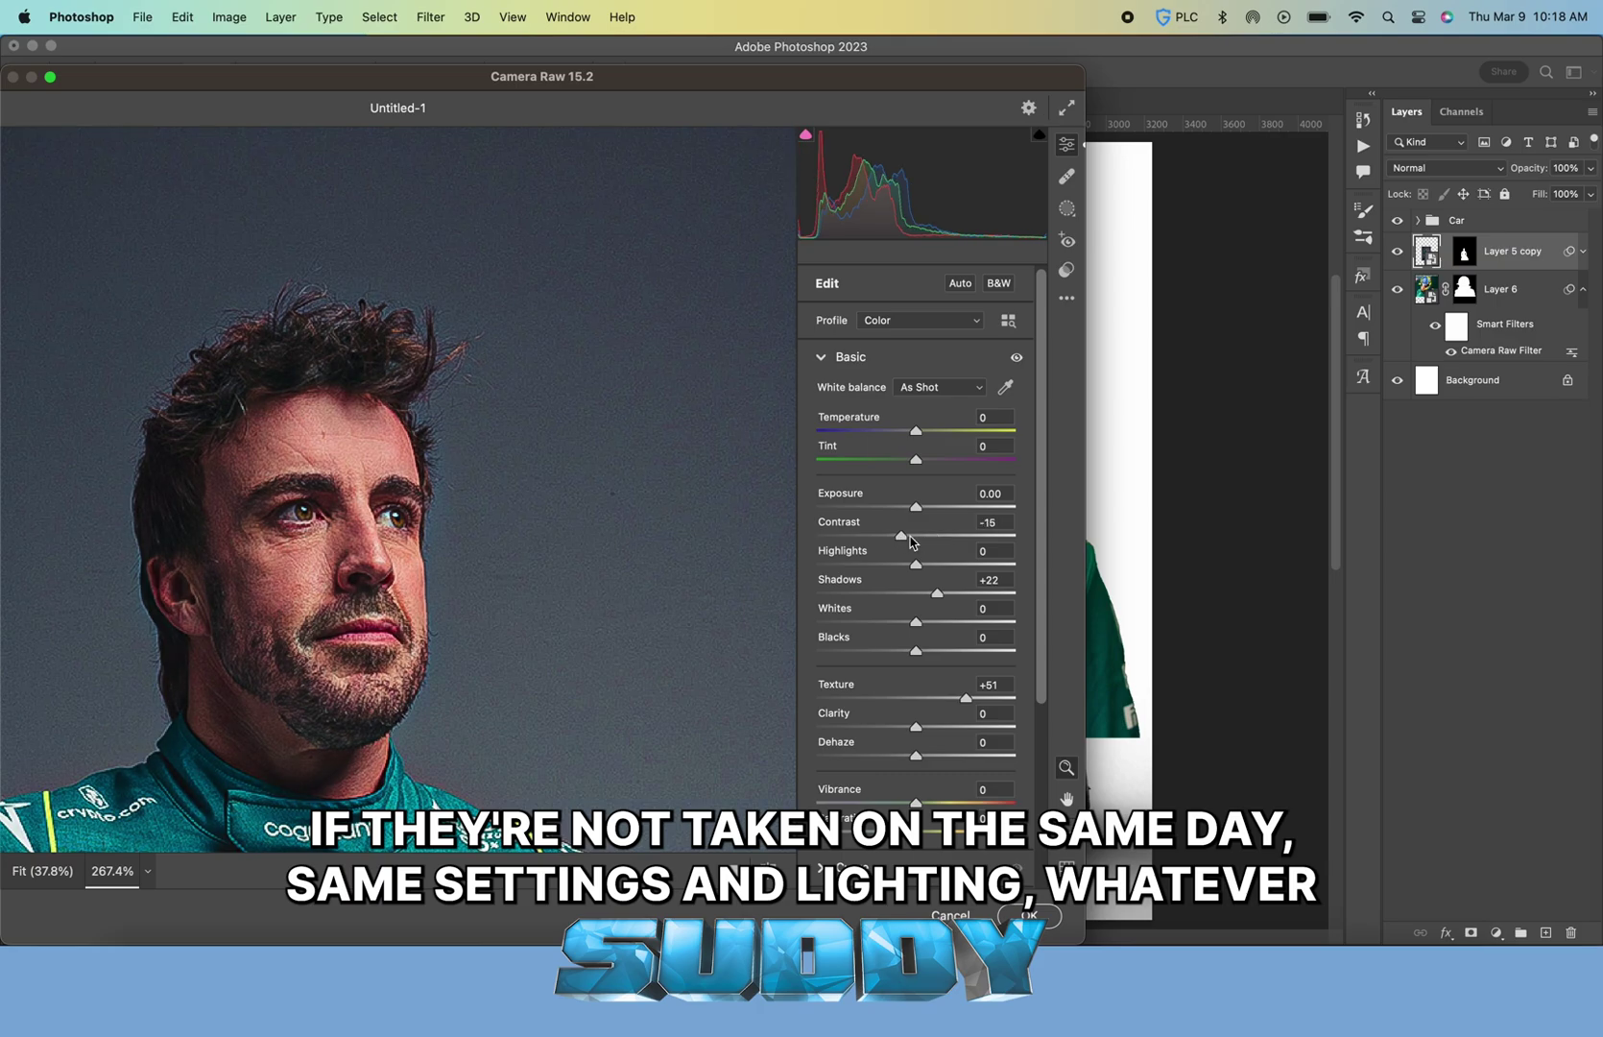
Set the Oranges hue to -5 in the Color Mixer and apply the Camera Raw Filter to Layer 5 copy
scroll(920, 663, "down", 2)
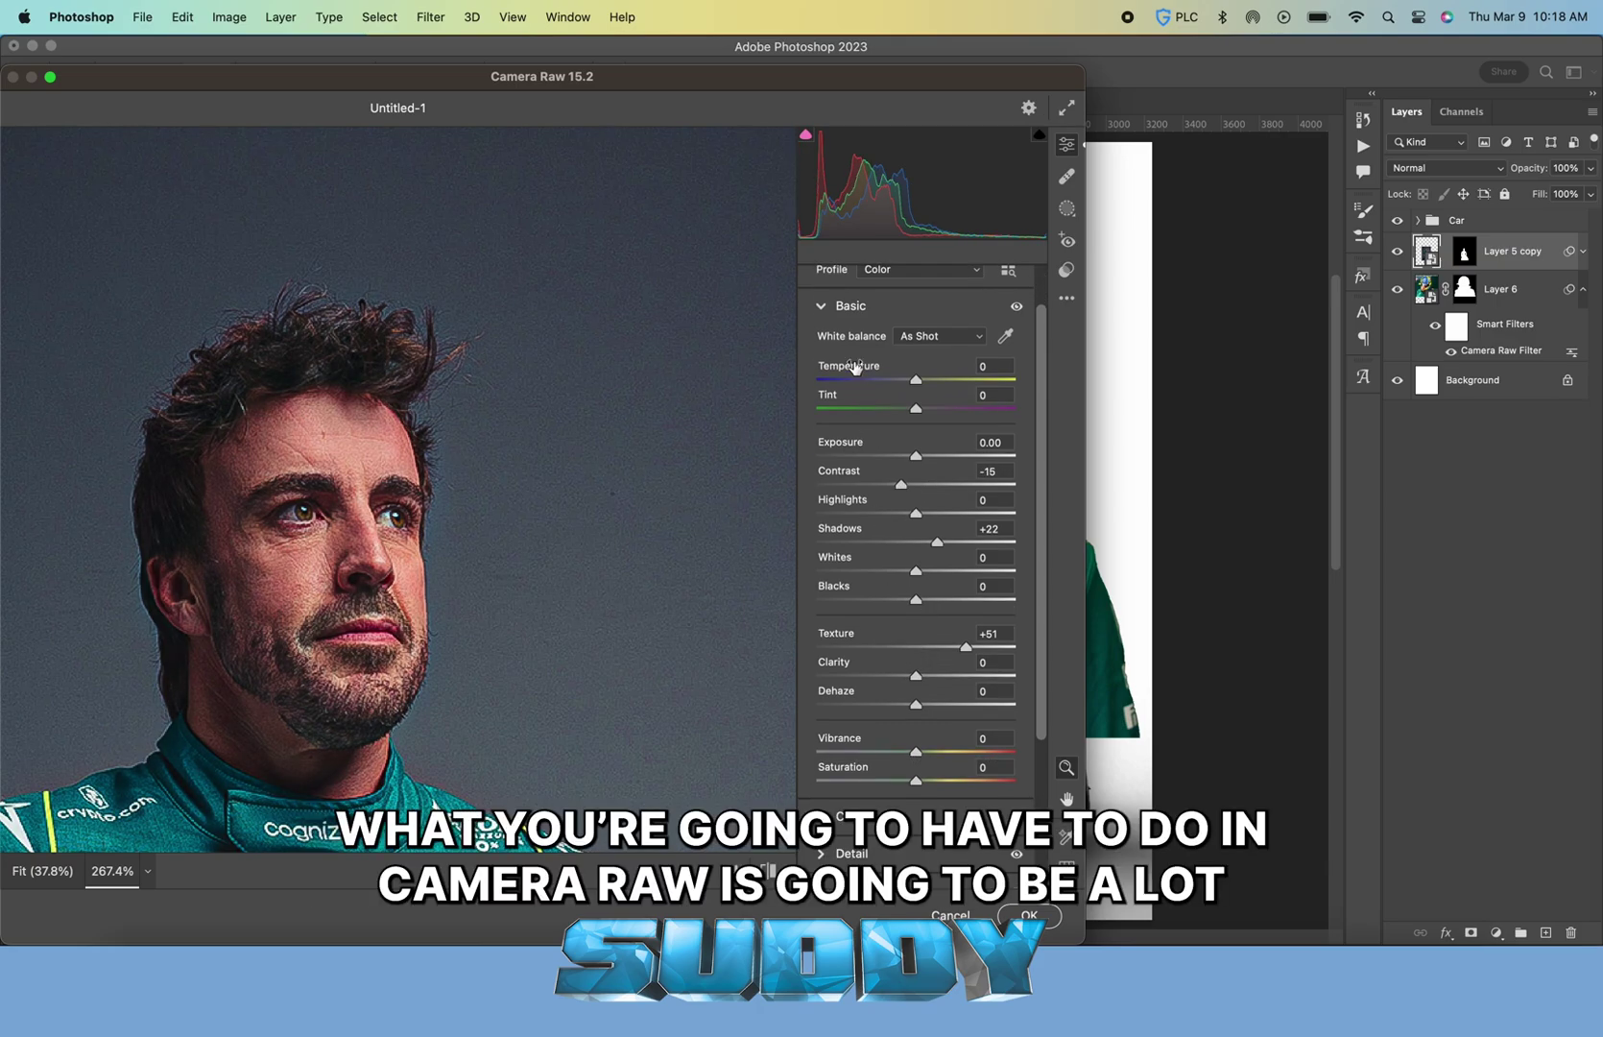
left_click(858, 310)
left_click(854, 466)
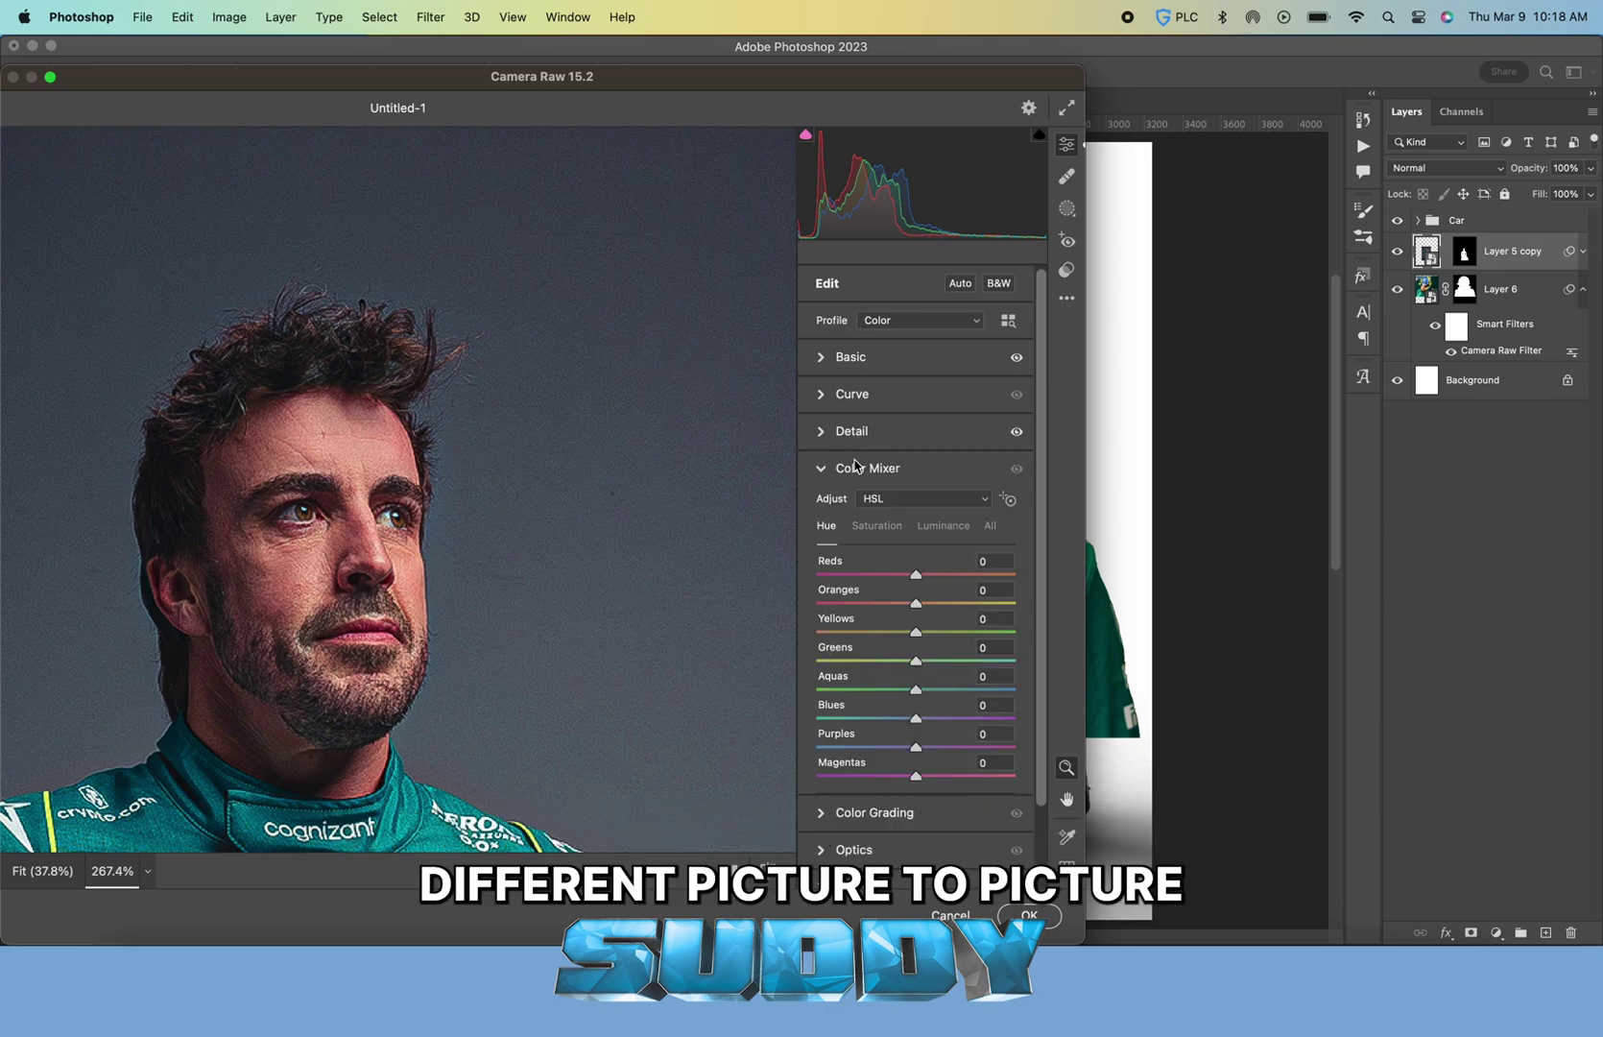
left_click(900, 604)
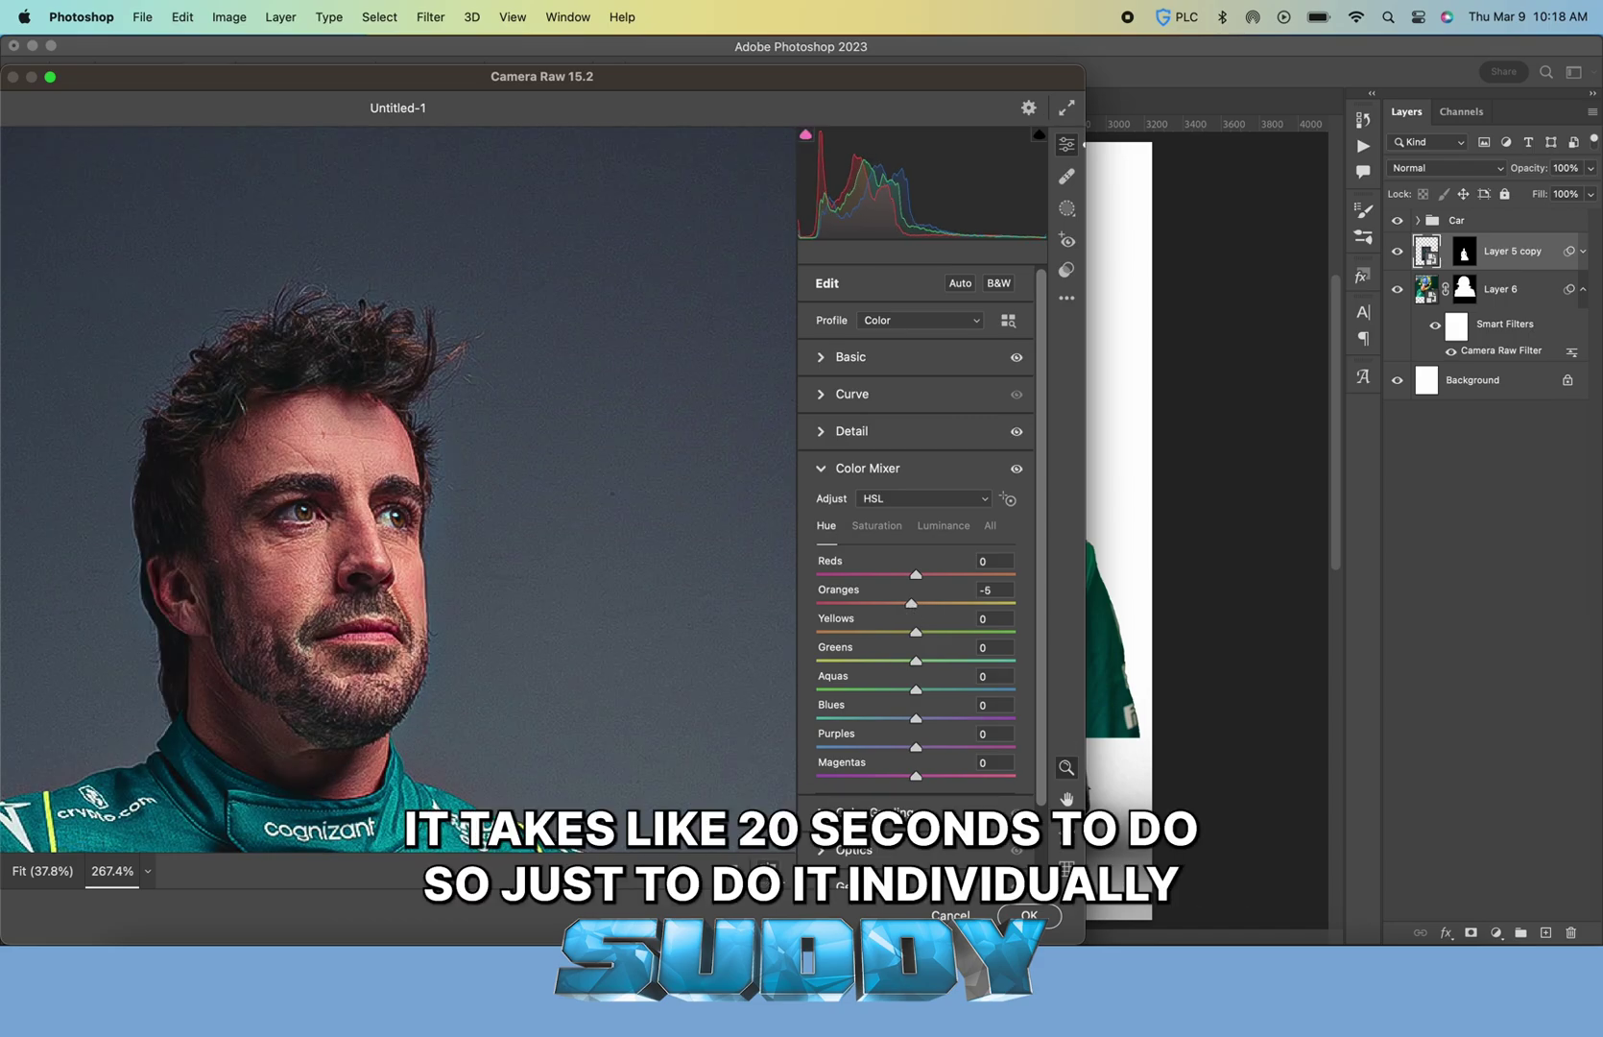
left_click(1029, 914)
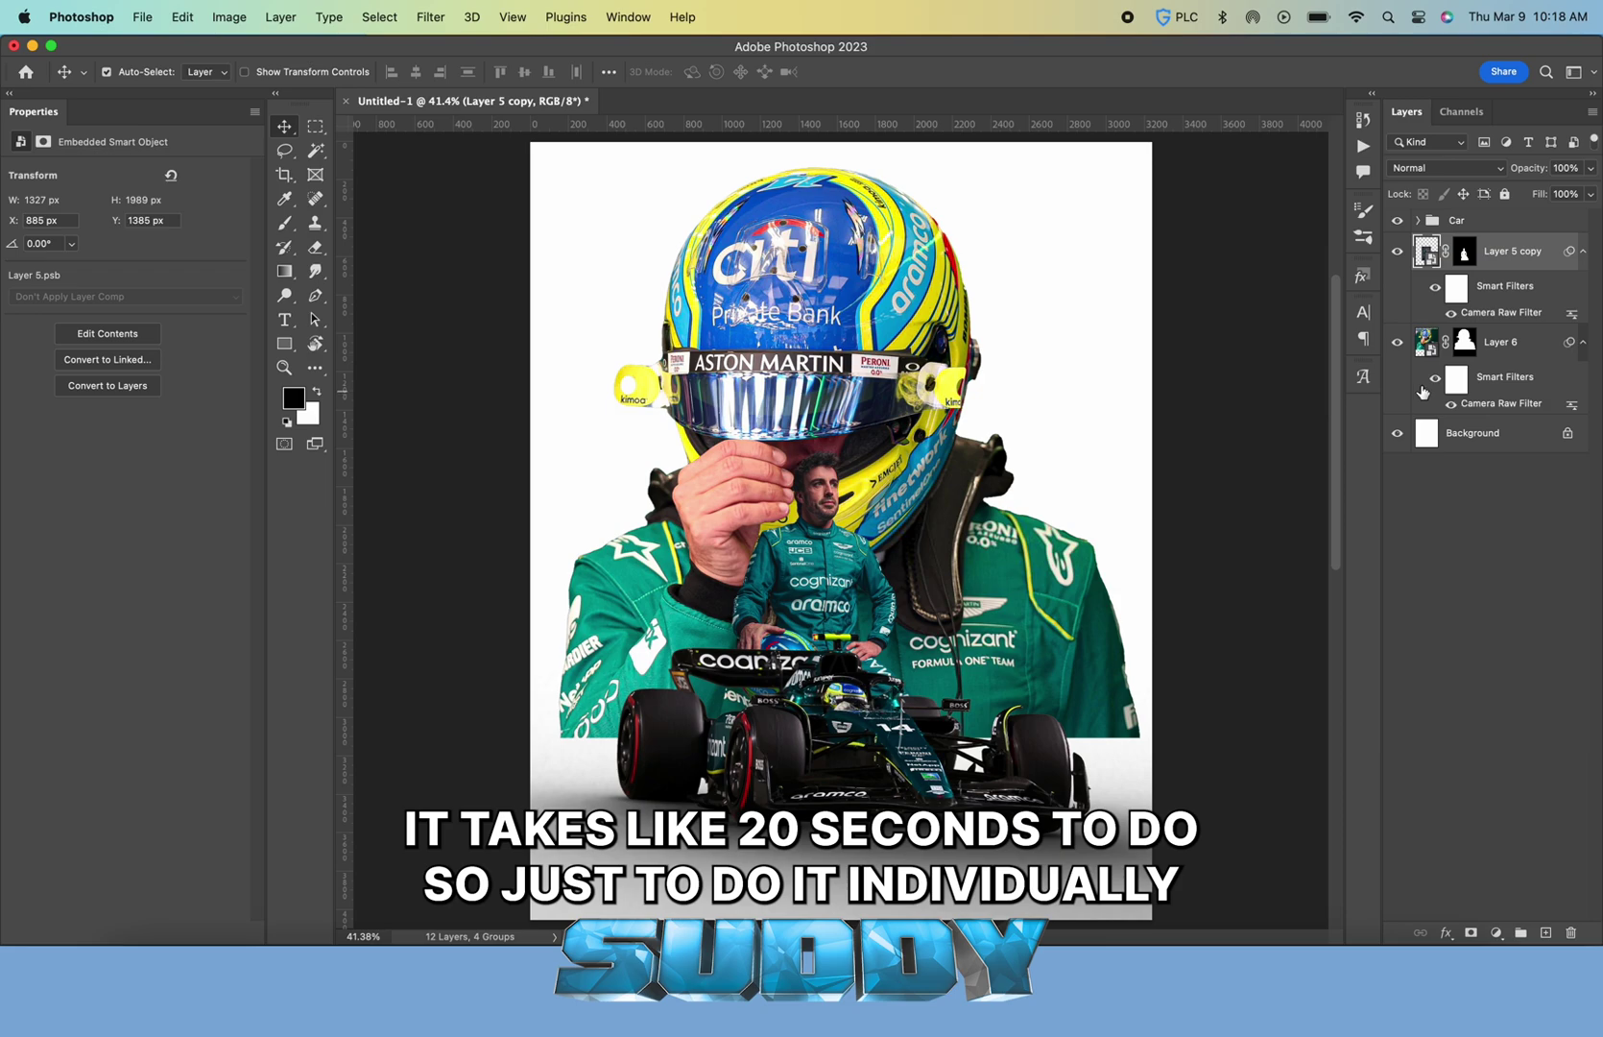
Reopen Layer 6's Camera Raw Filter, set the Color Mixer's Aquas hue to +52, and apply the change
left_click(1488, 379)
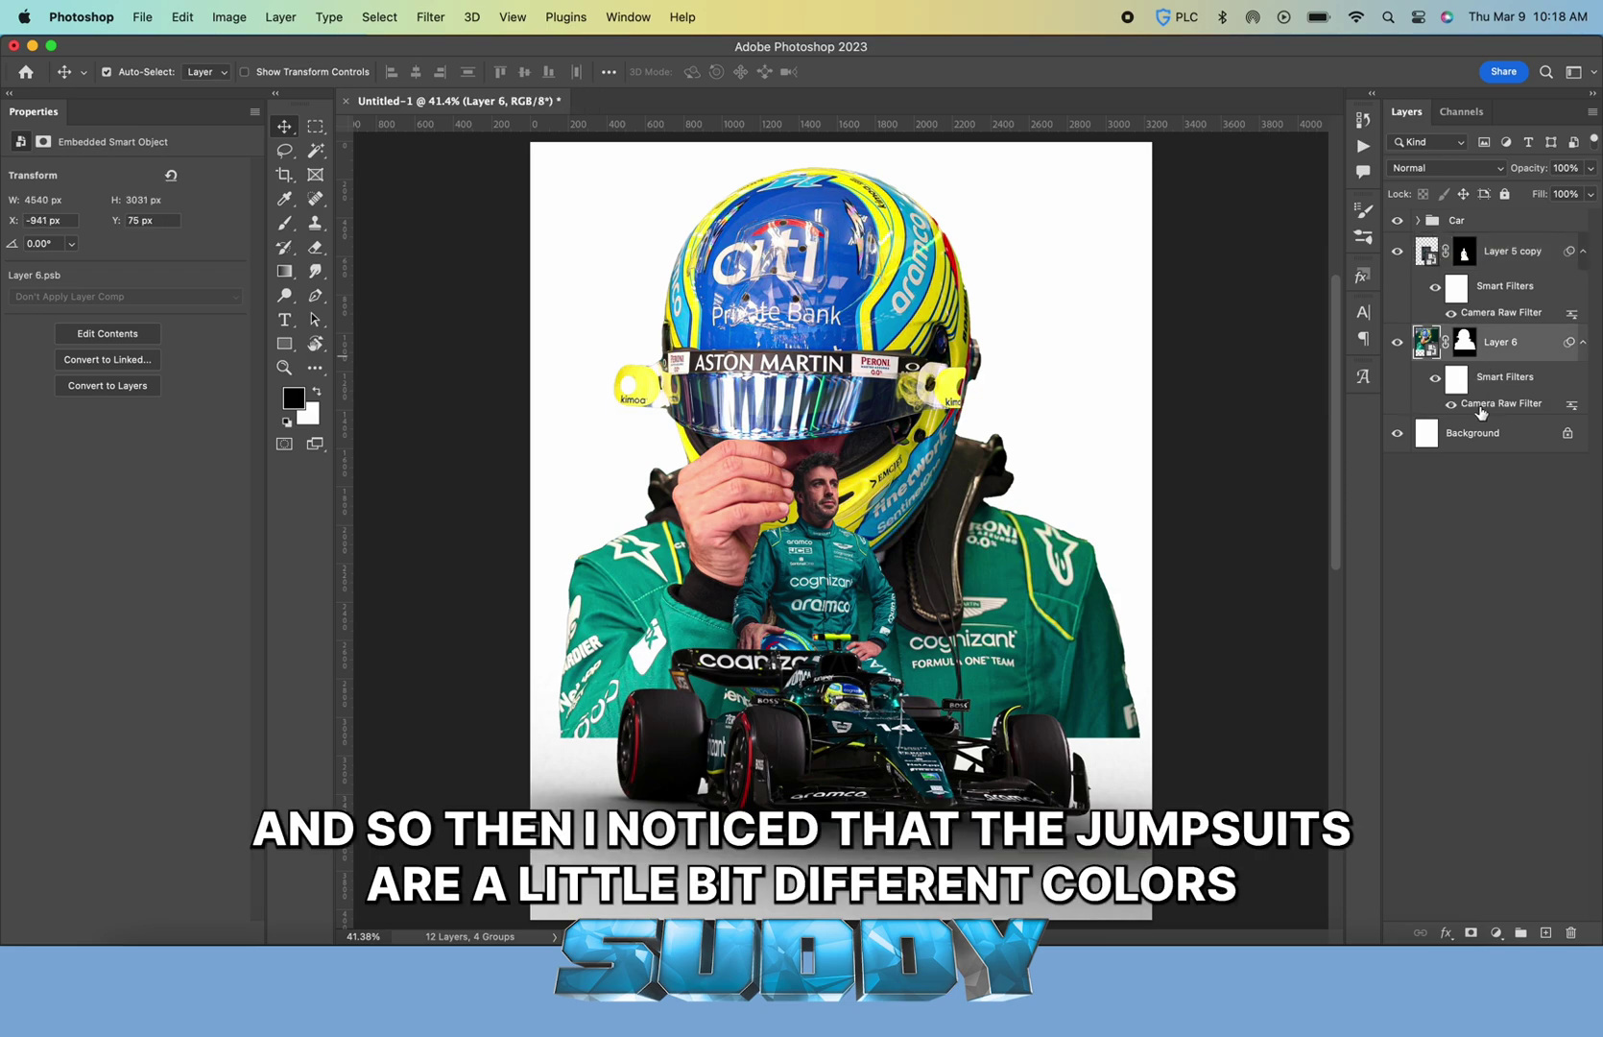
double_click(1502, 404)
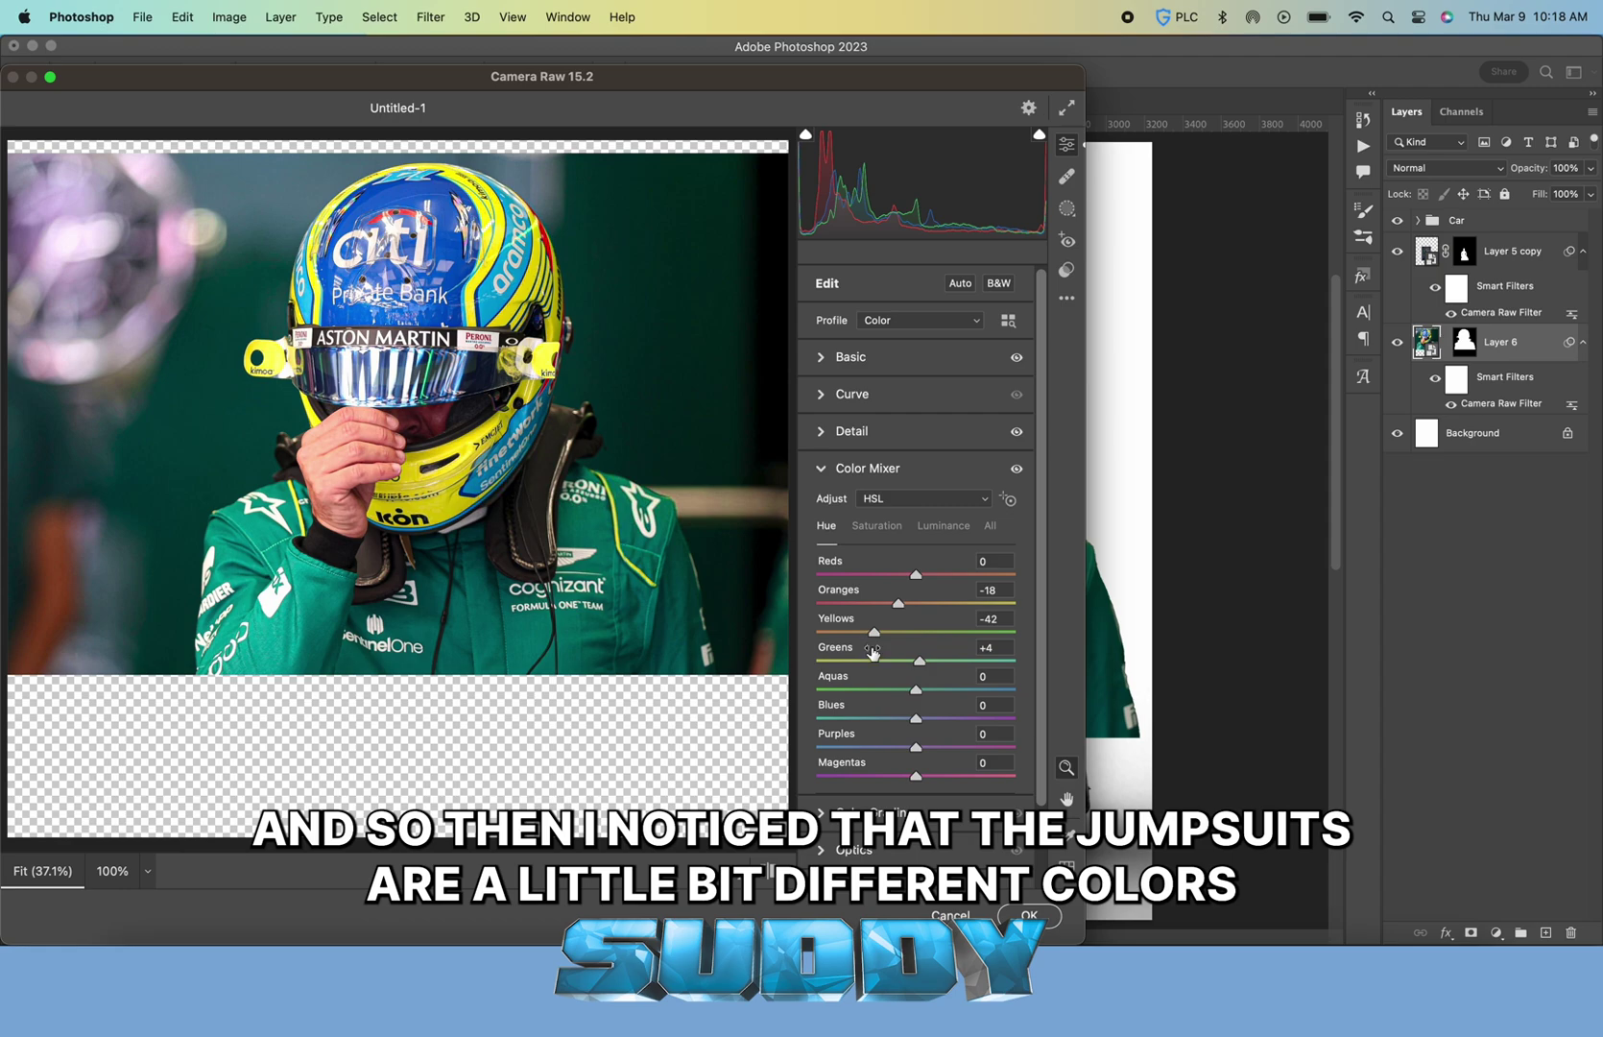
left_click(890, 691)
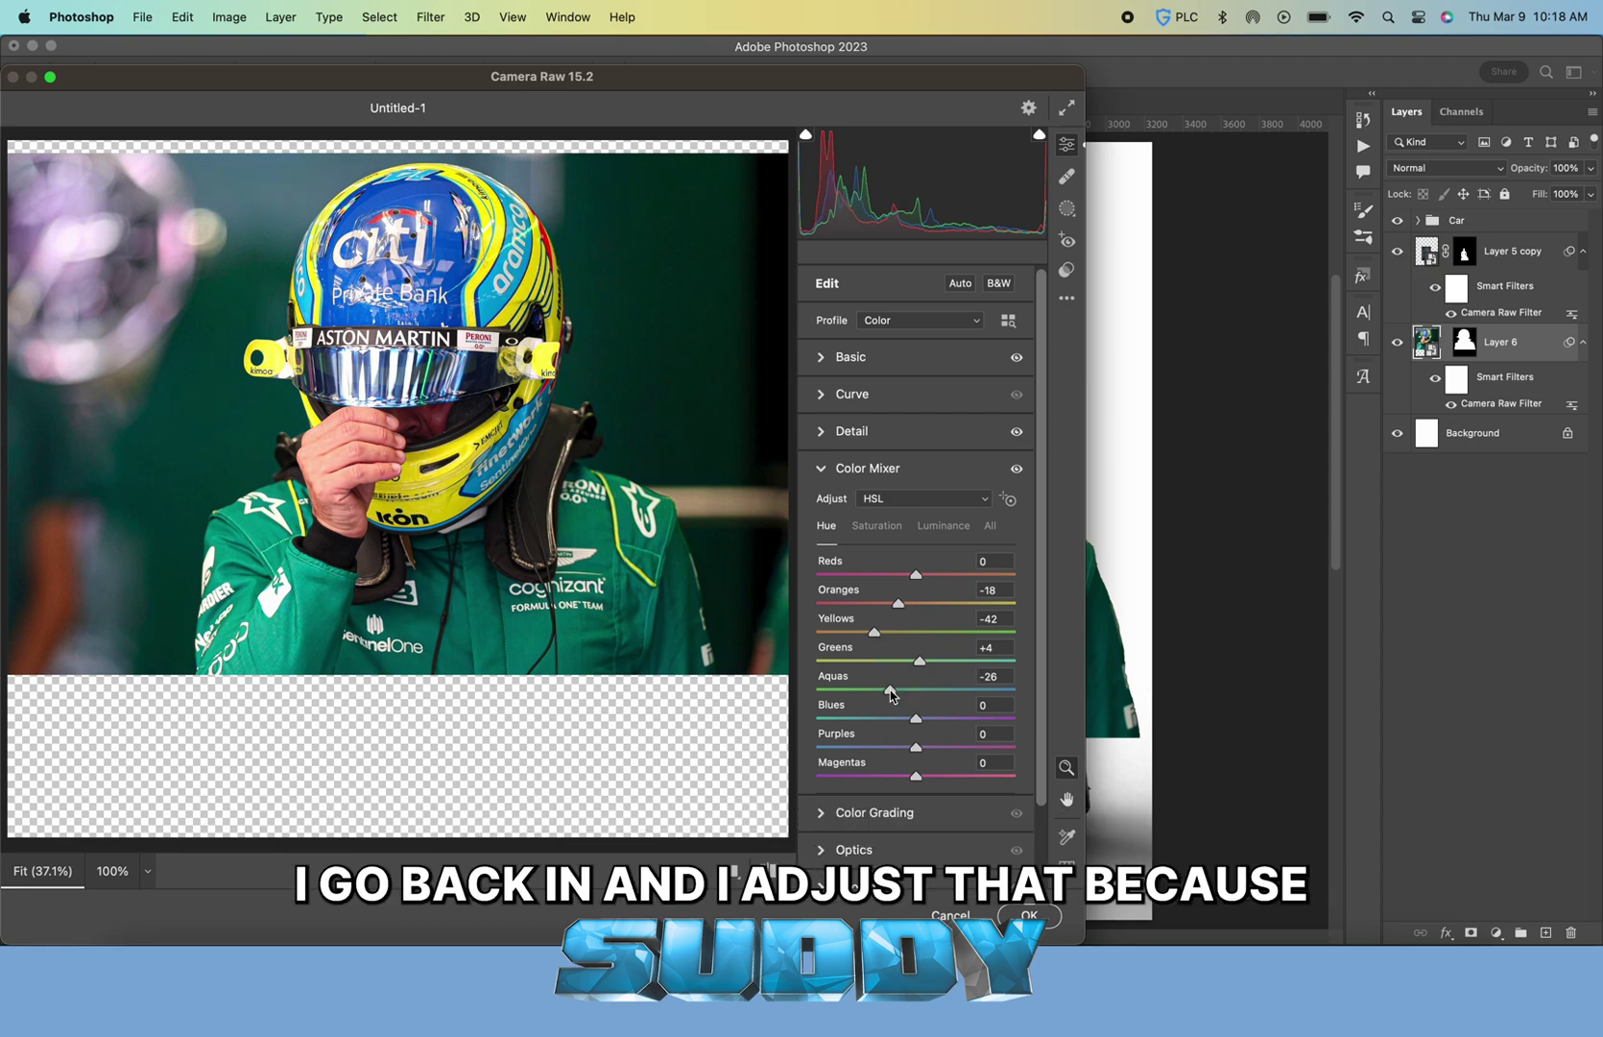
left_click(967, 690)
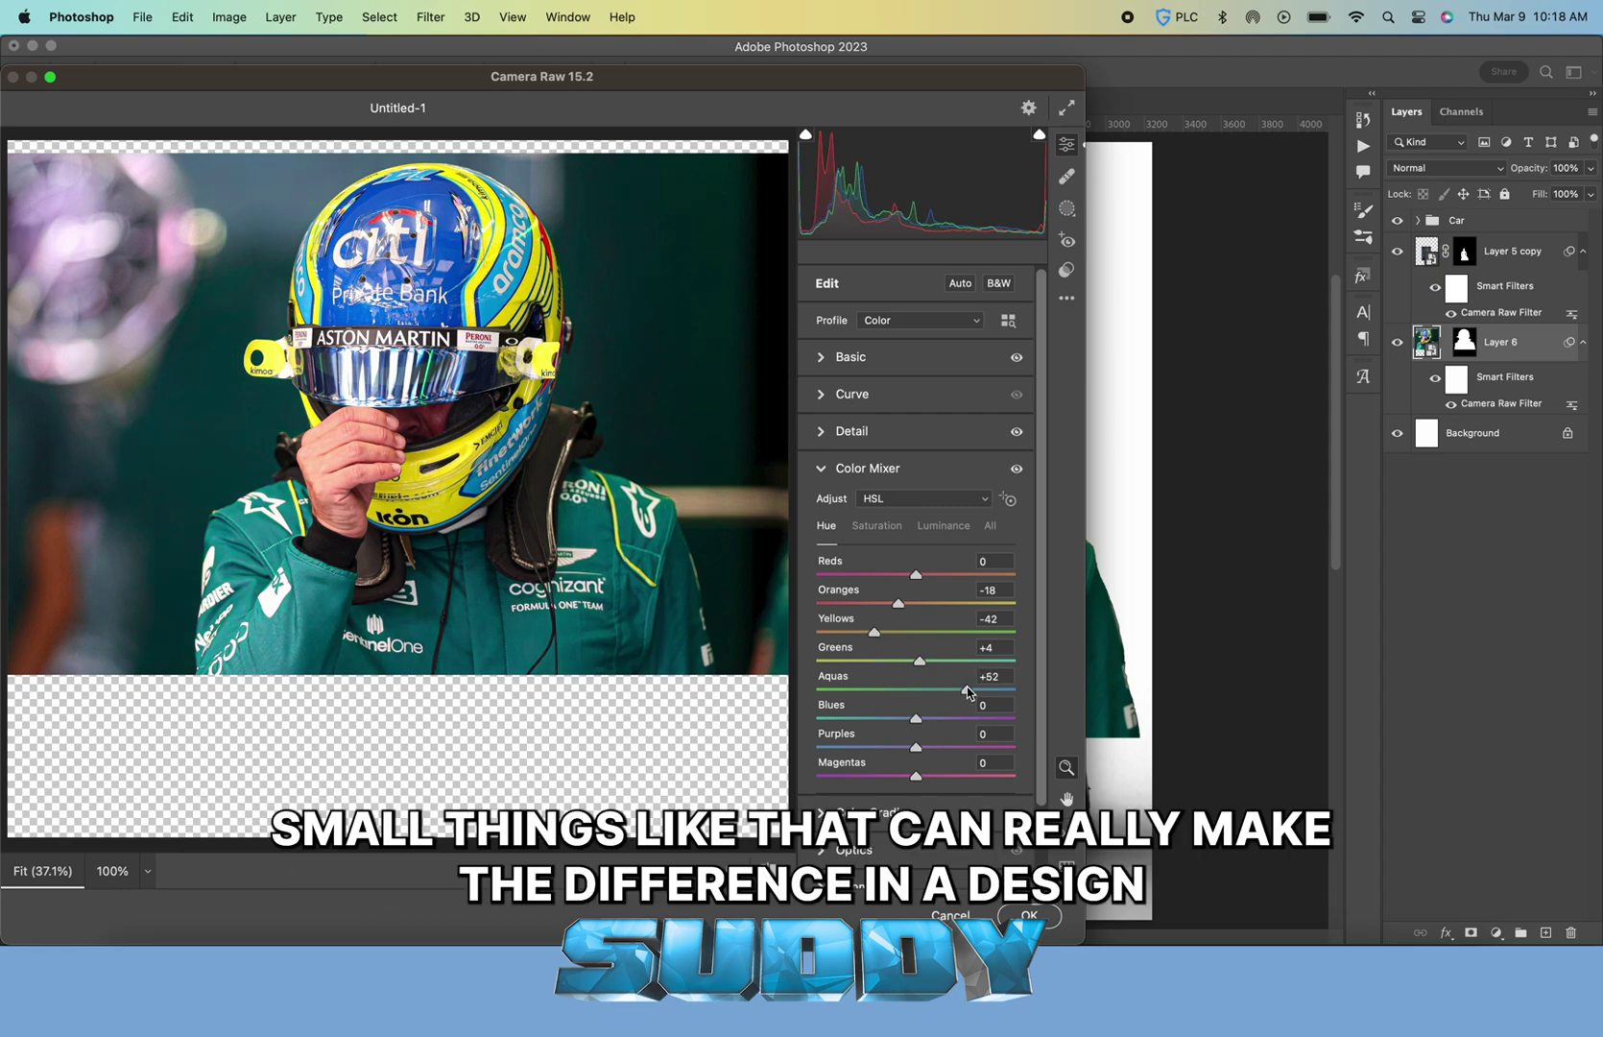
left_click(1029, 915)
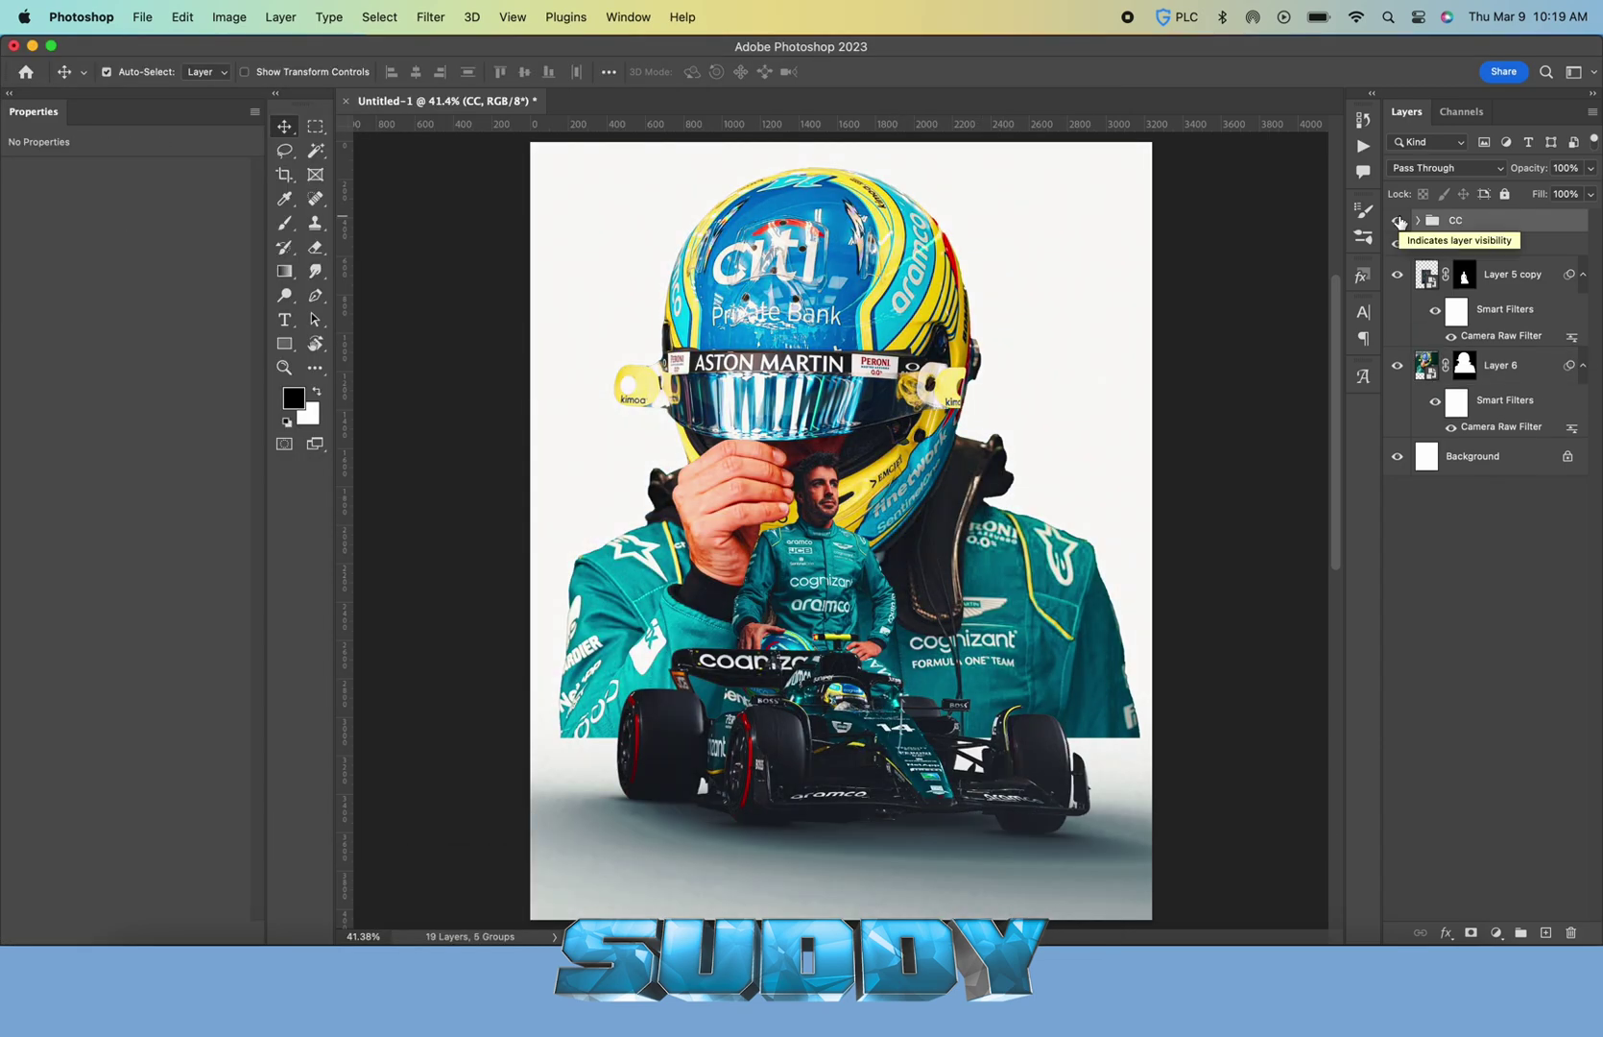
Give Layer 5 copy a white Inner Glow in Overlay mode with Opacity 100% and Size 10 px
left_click(1512, 273)
left_click(1446, 933)
left_click(1486, 786)
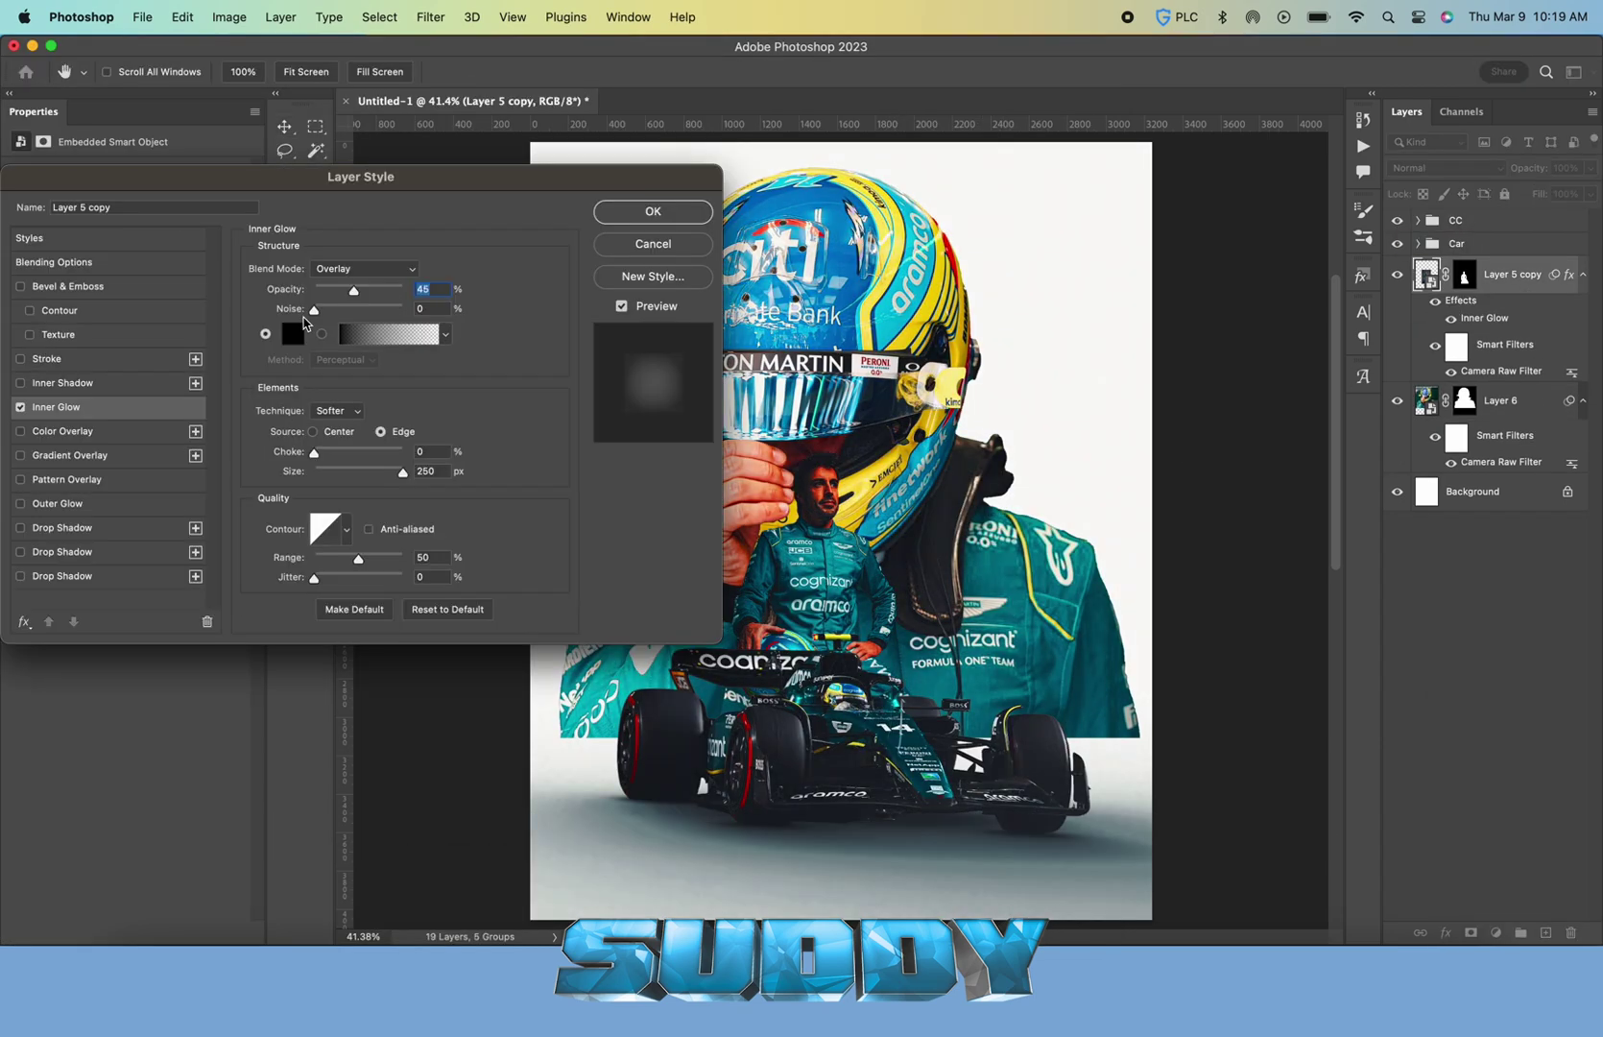
left_click(293, 333)
left_click(1539, 439)
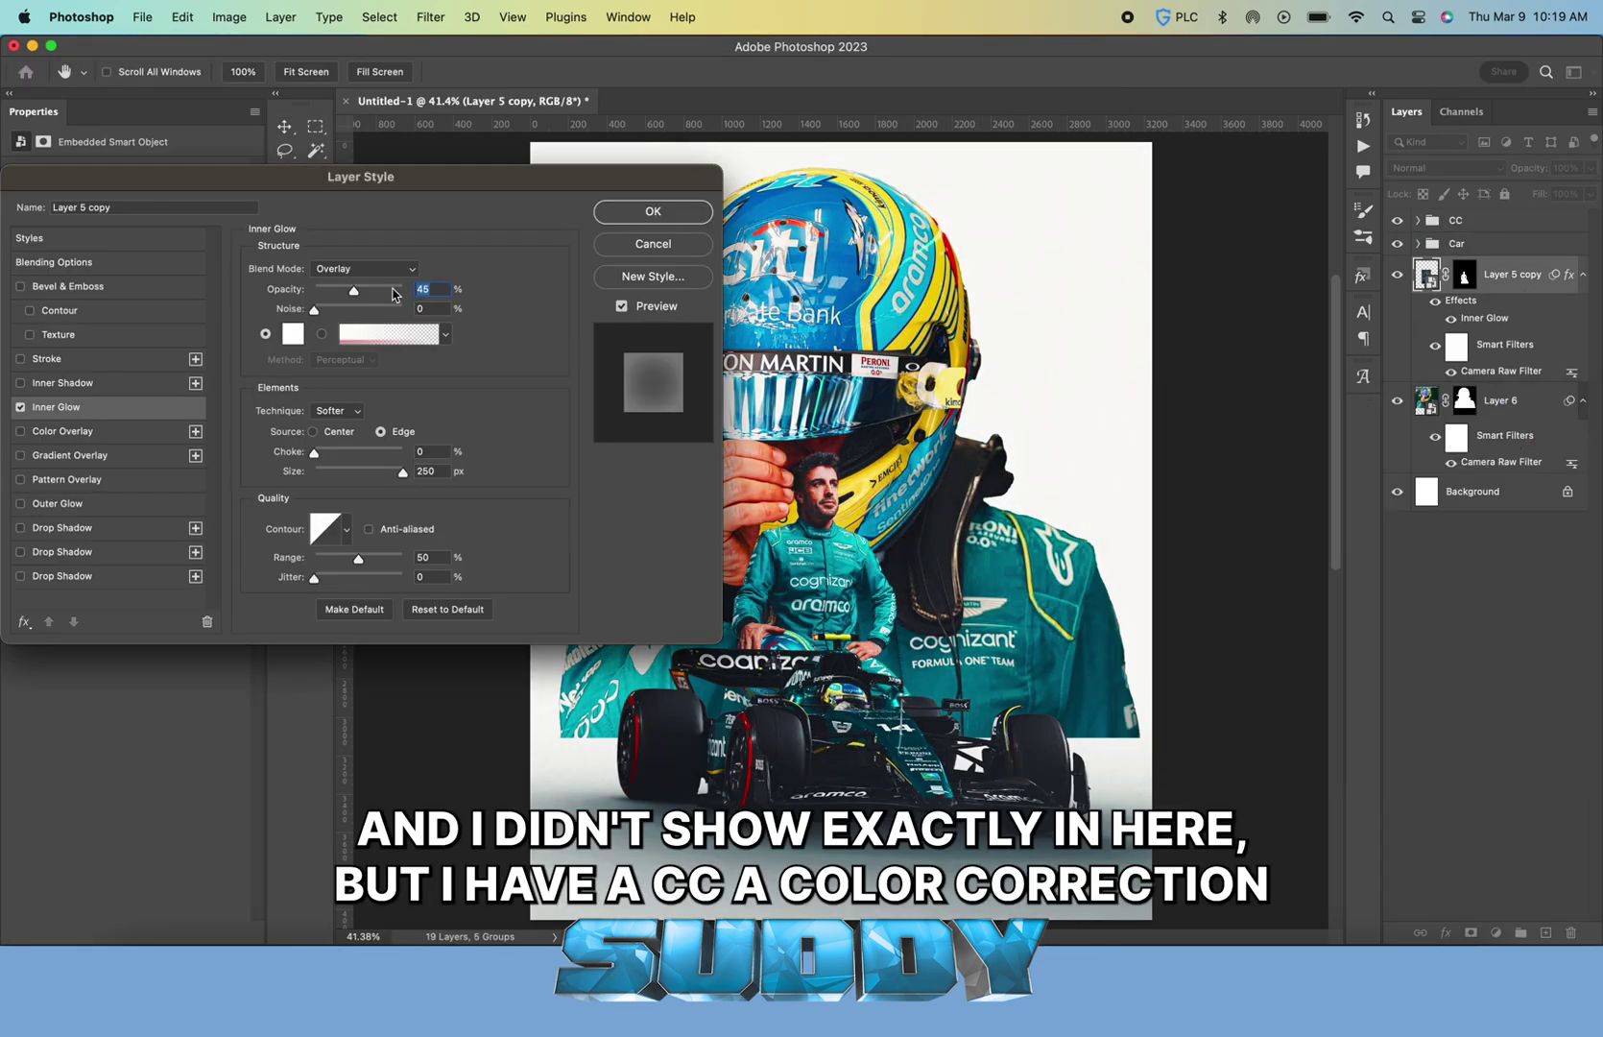
left_click(653, 211)
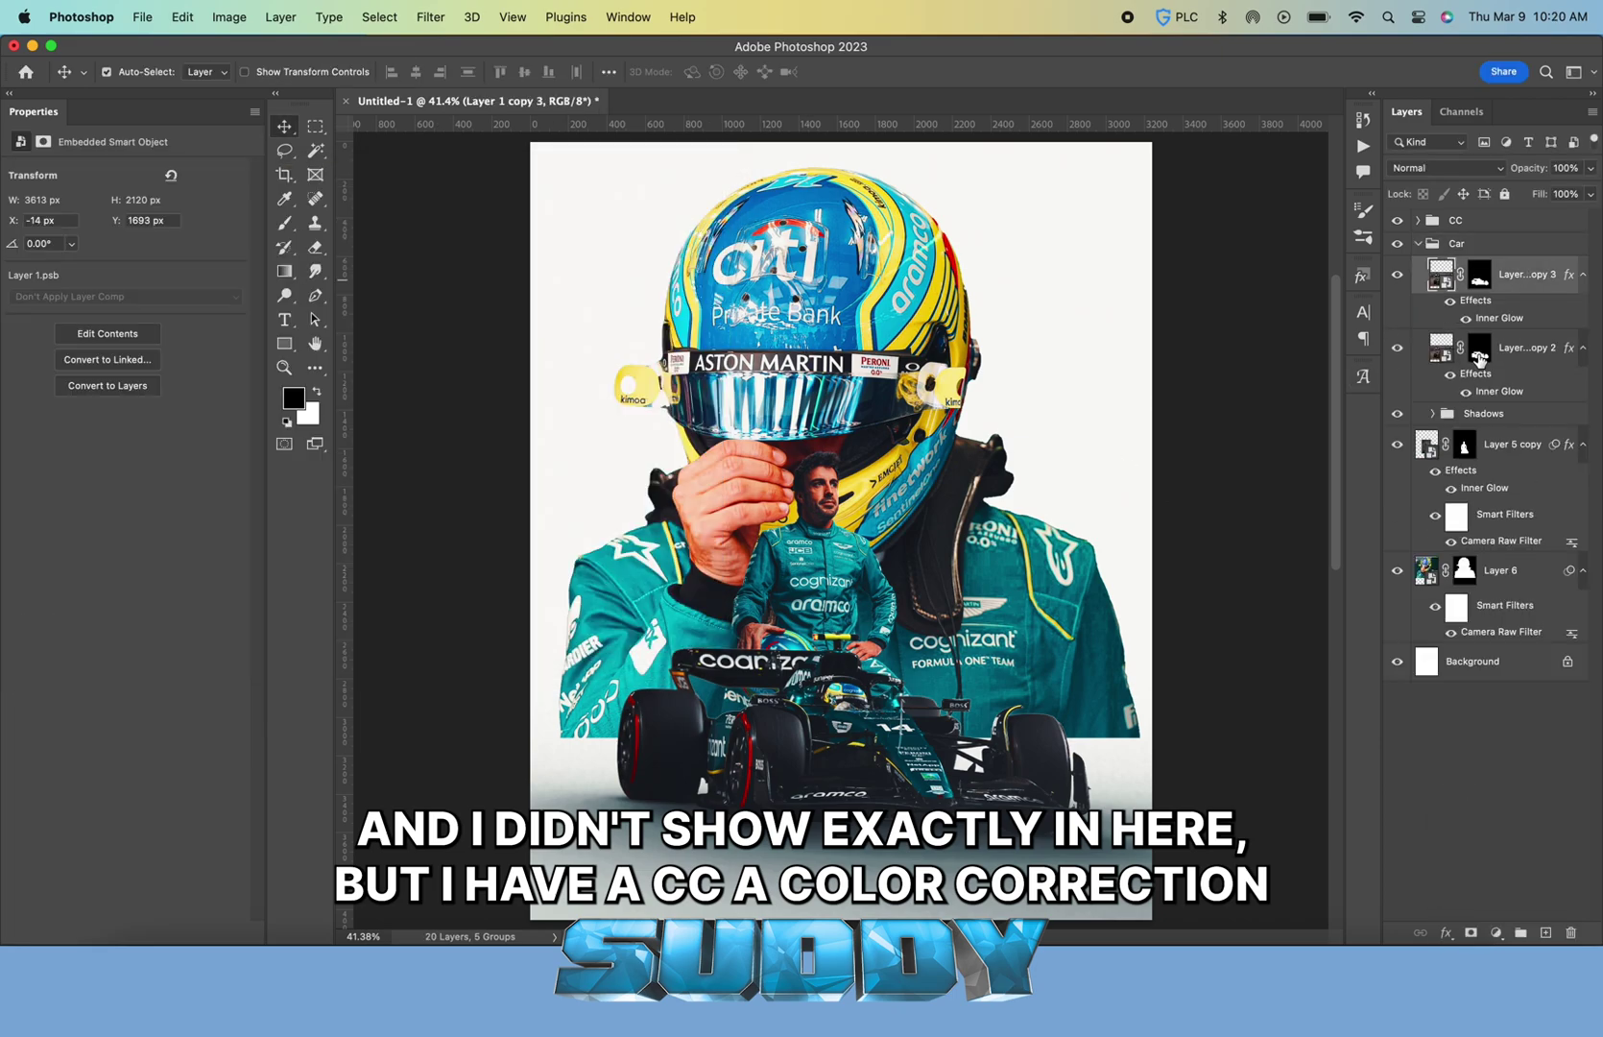
Delete the layer mask from the duplicate car layer and move that layer out of the Car group, above Layer 5 copy
right_click(1480, 359)
left_click(1408, 395)
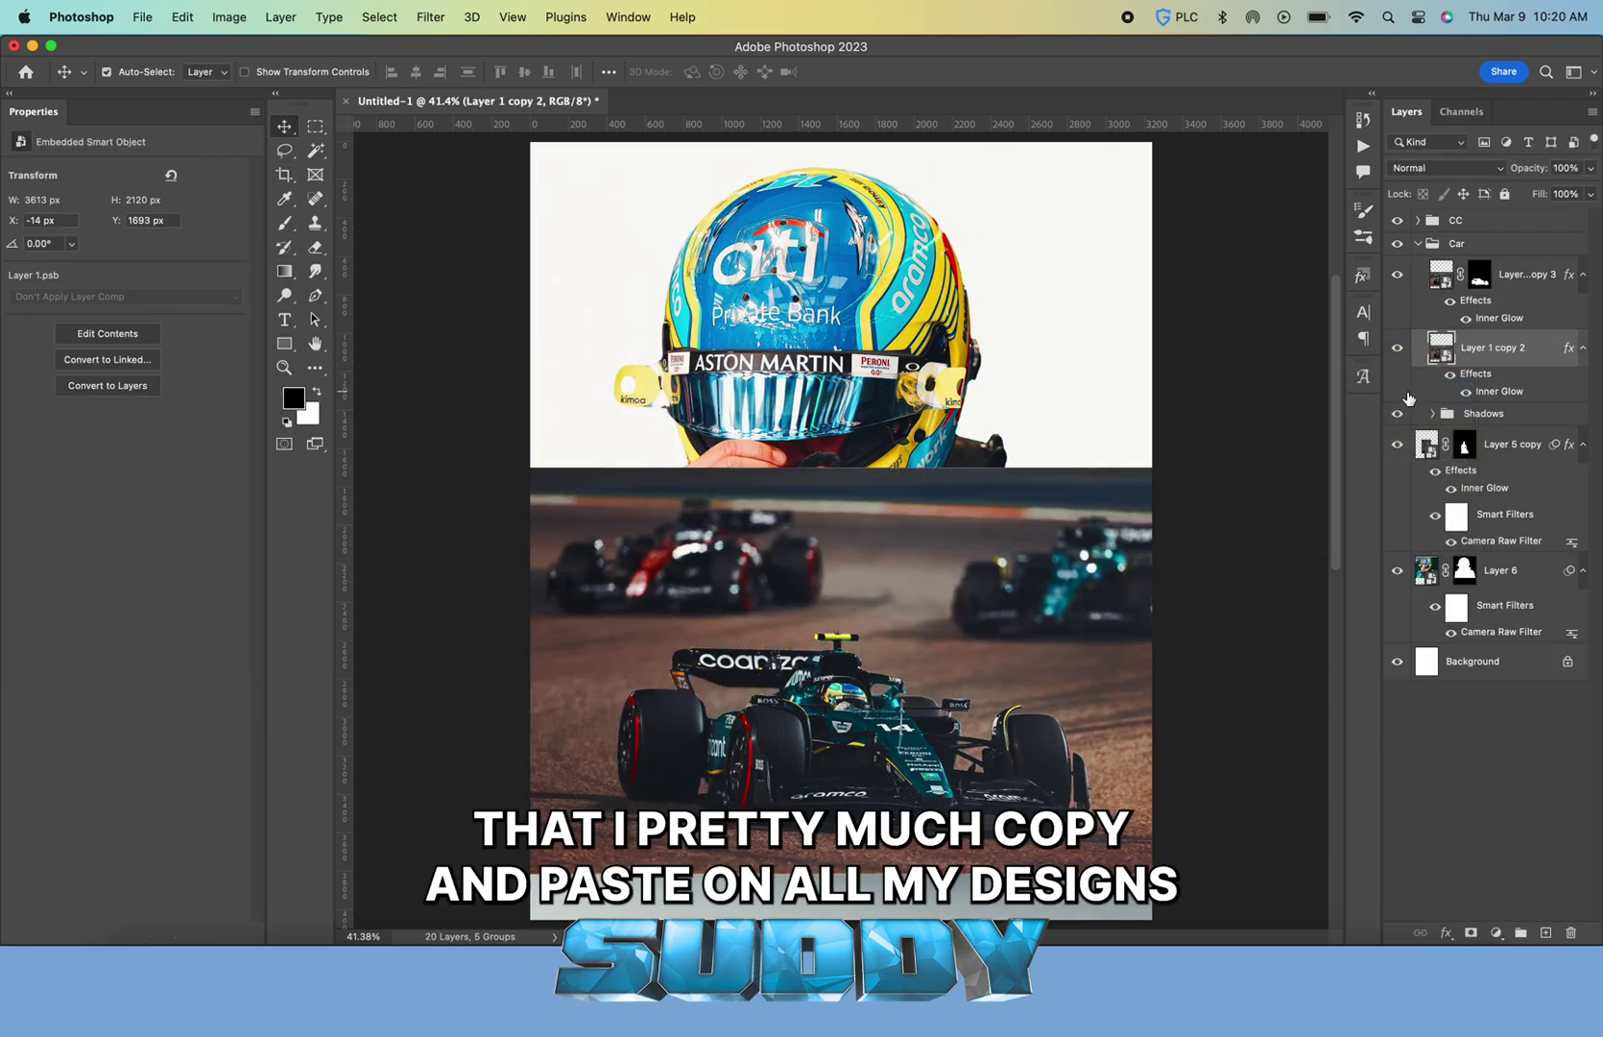
left_click_drag(1483, 359, 1478, 440)
Duplicate the unmasked car photo and flip the copy vertically with Free Transform
key("super+j")
key("super+t")
right_click(897, 589)
left_click(950, 905)
scroll(922, 480, "down", 5)
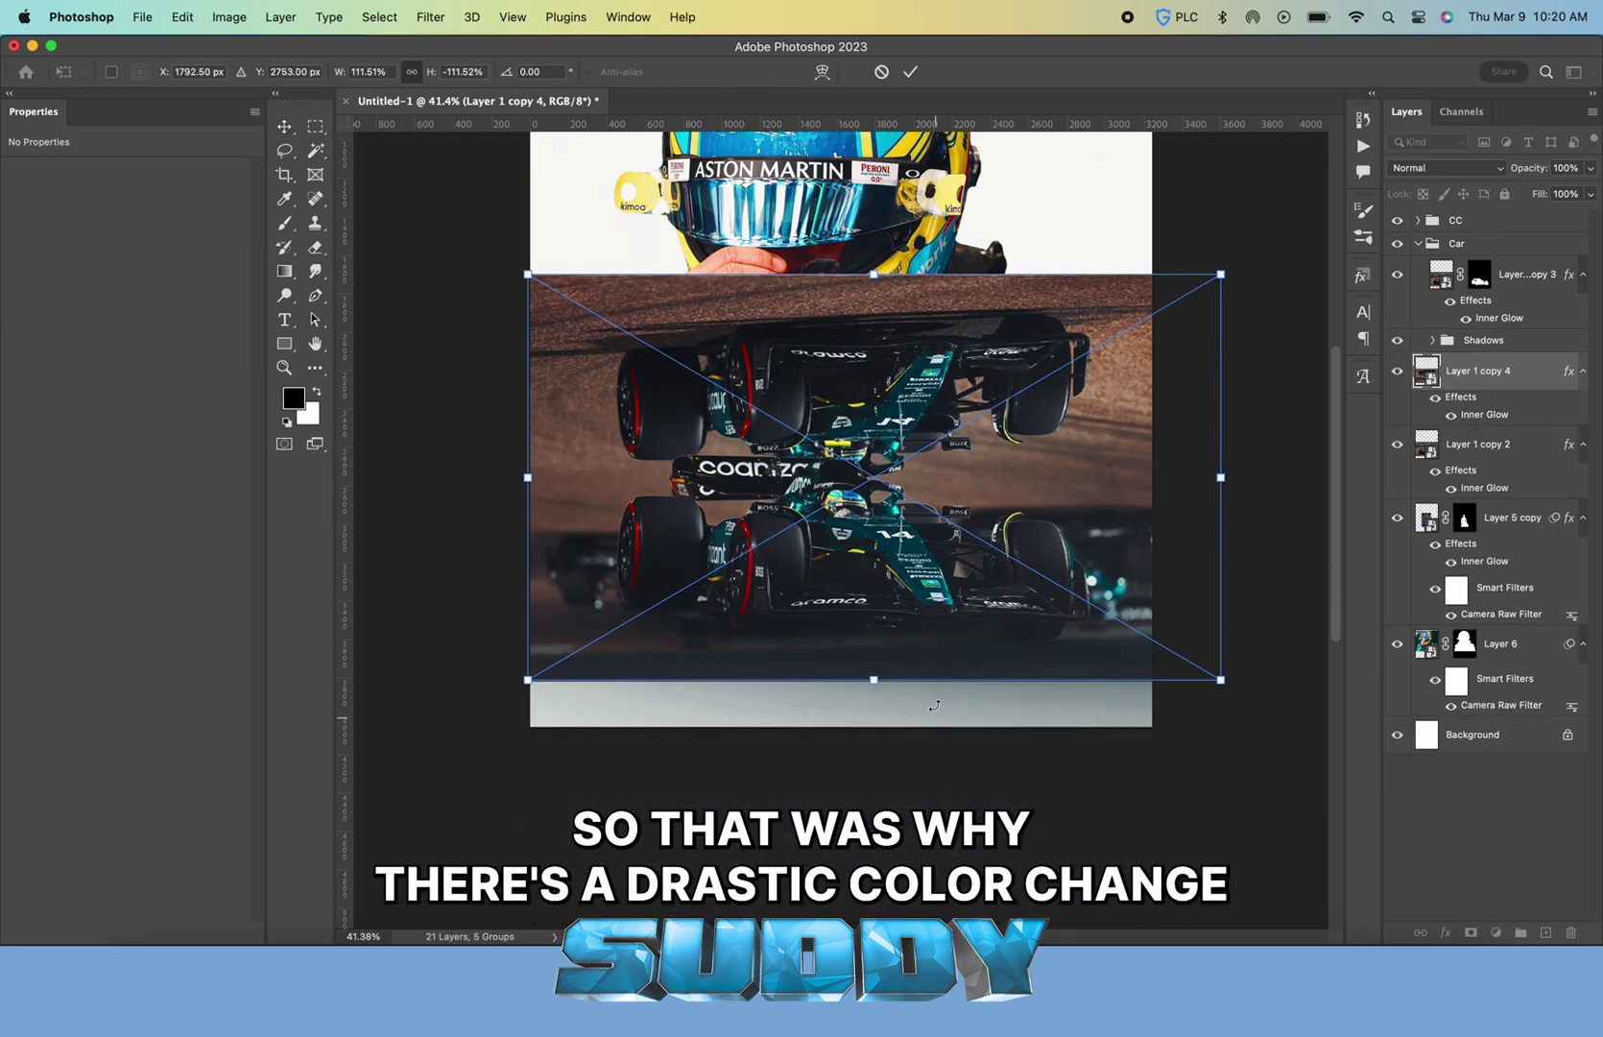
Place the flipped copy beneath the upright photo, enlarge it to about 4388 x 2574 px, and confirm the transform
left_click_drag(921, 332, 921, 739)
left_click_drag(874, 681, 875, 639)
left_click_drag(889, 708, 889, 762)
left_click_drag(874, 690, 876, 660)
left_click_drag(880, 685, 987, 713)
key("Return")
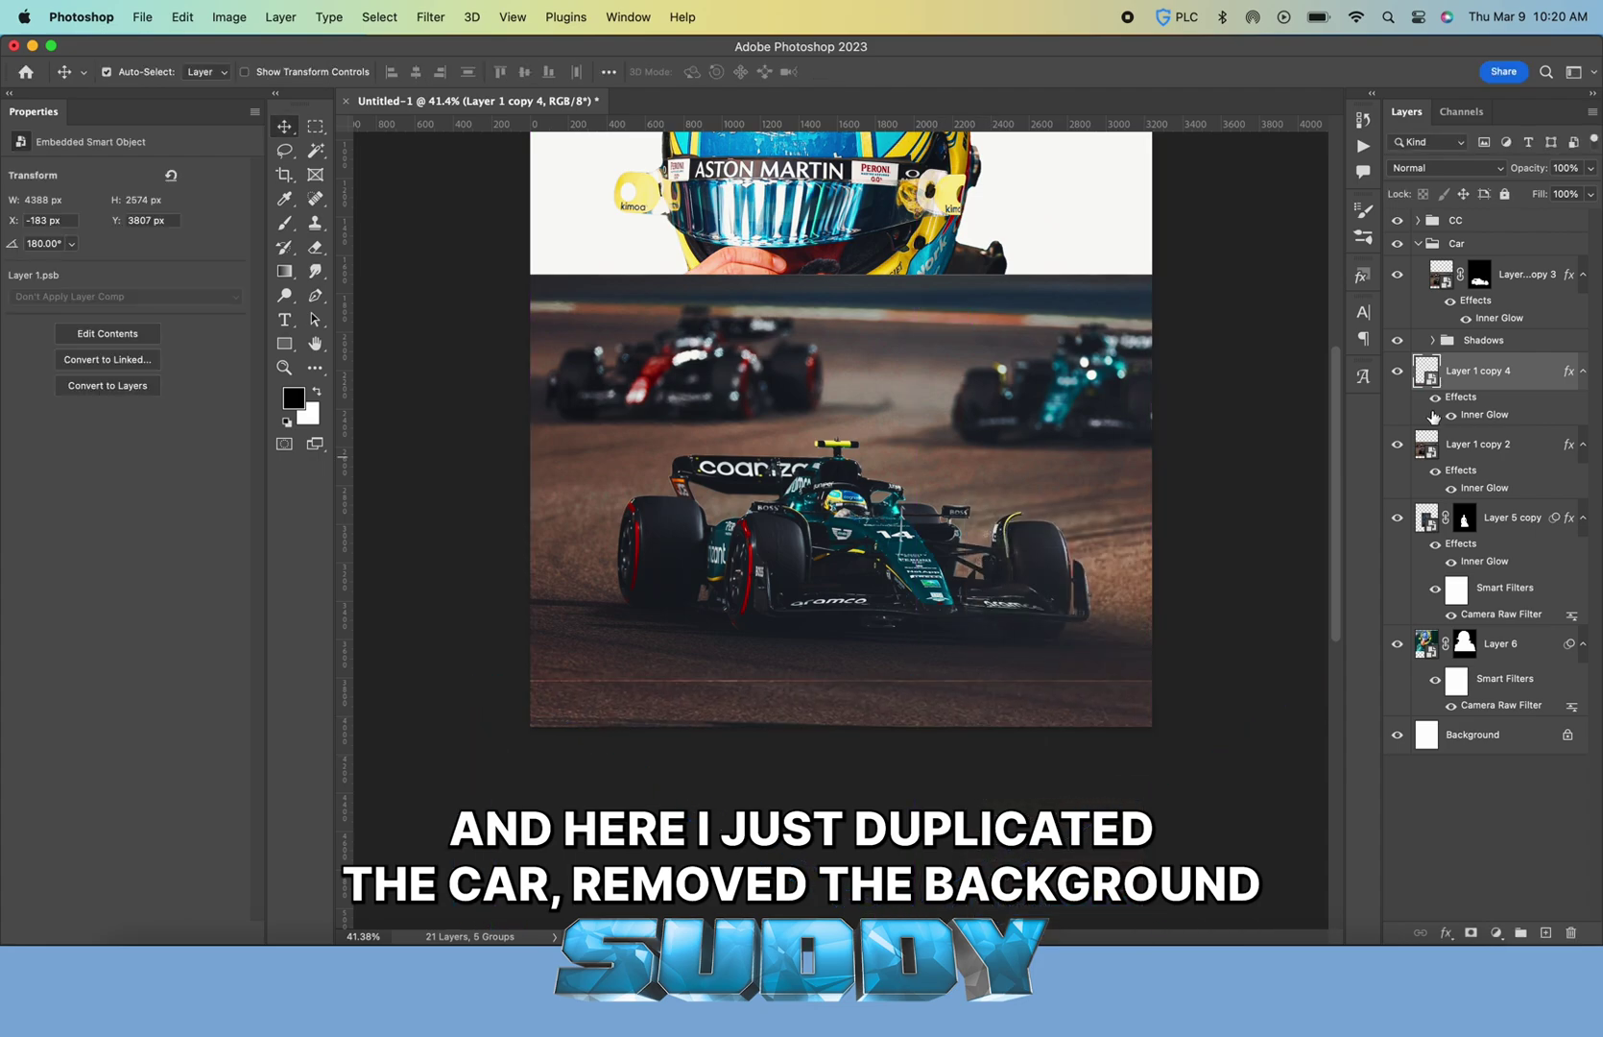
Merge the flipped and upright track photos, and place the merged layer with a new layer mask below Layer 6
left_click(1483, 444, "shift")
key("super+e")
left_click_drag(1487, 370, 1471, 504)
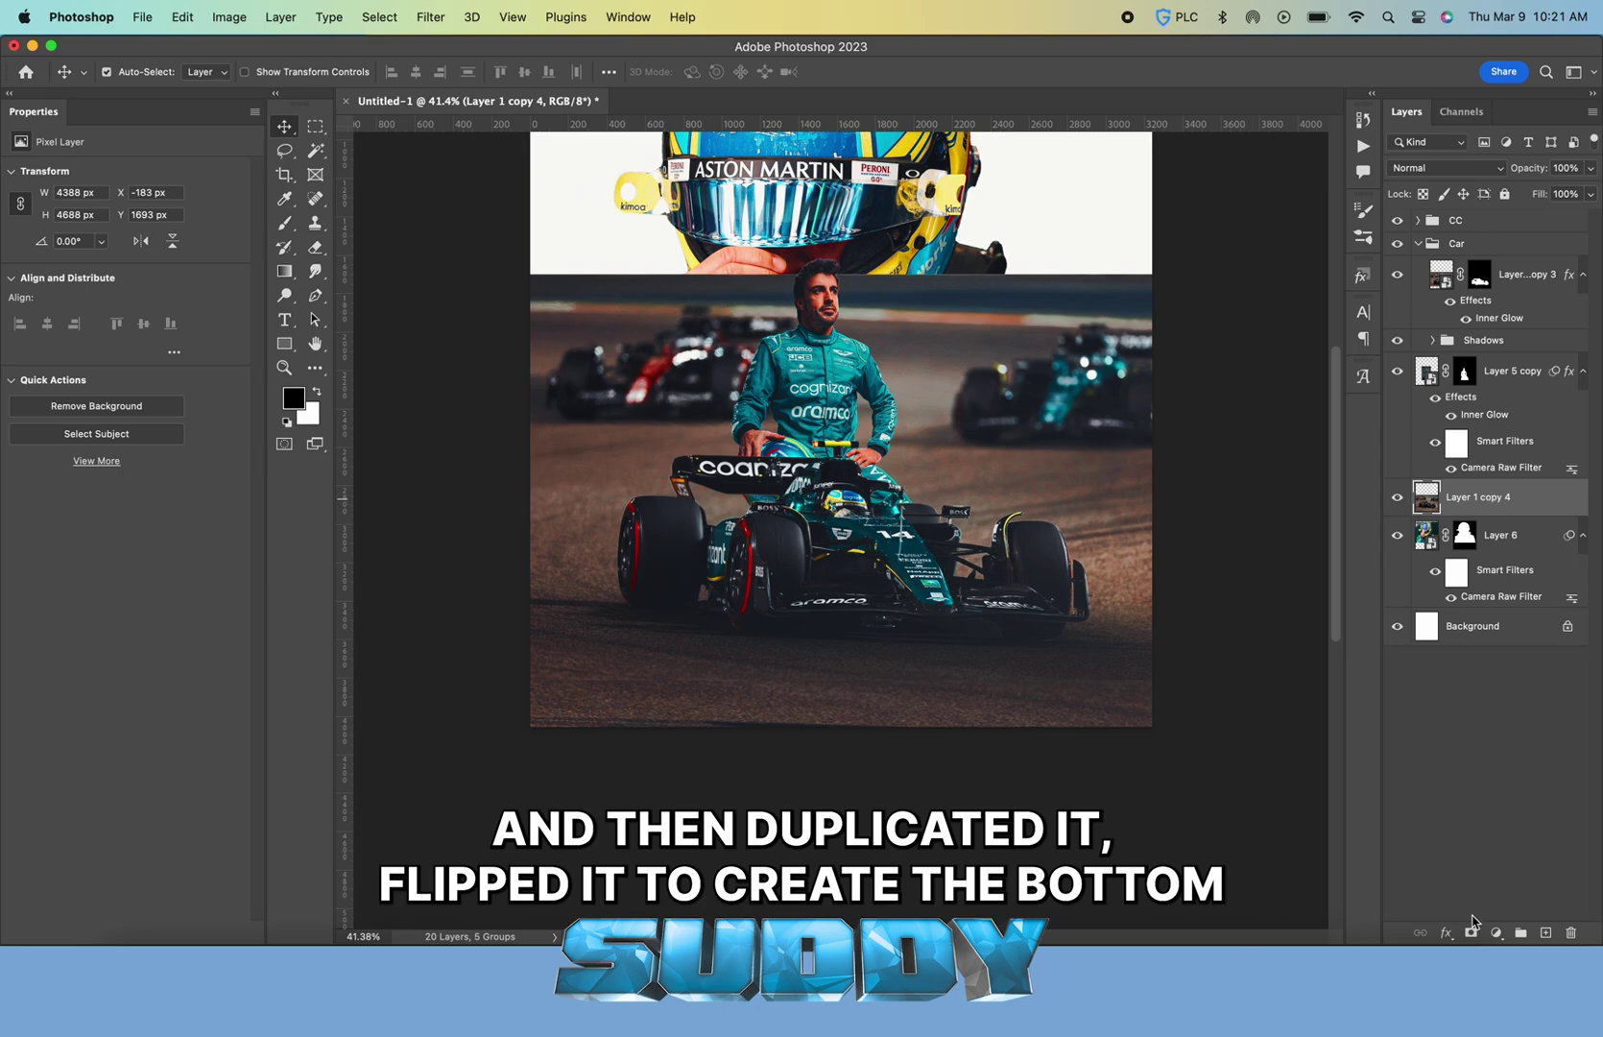
left_click(1471, 930)
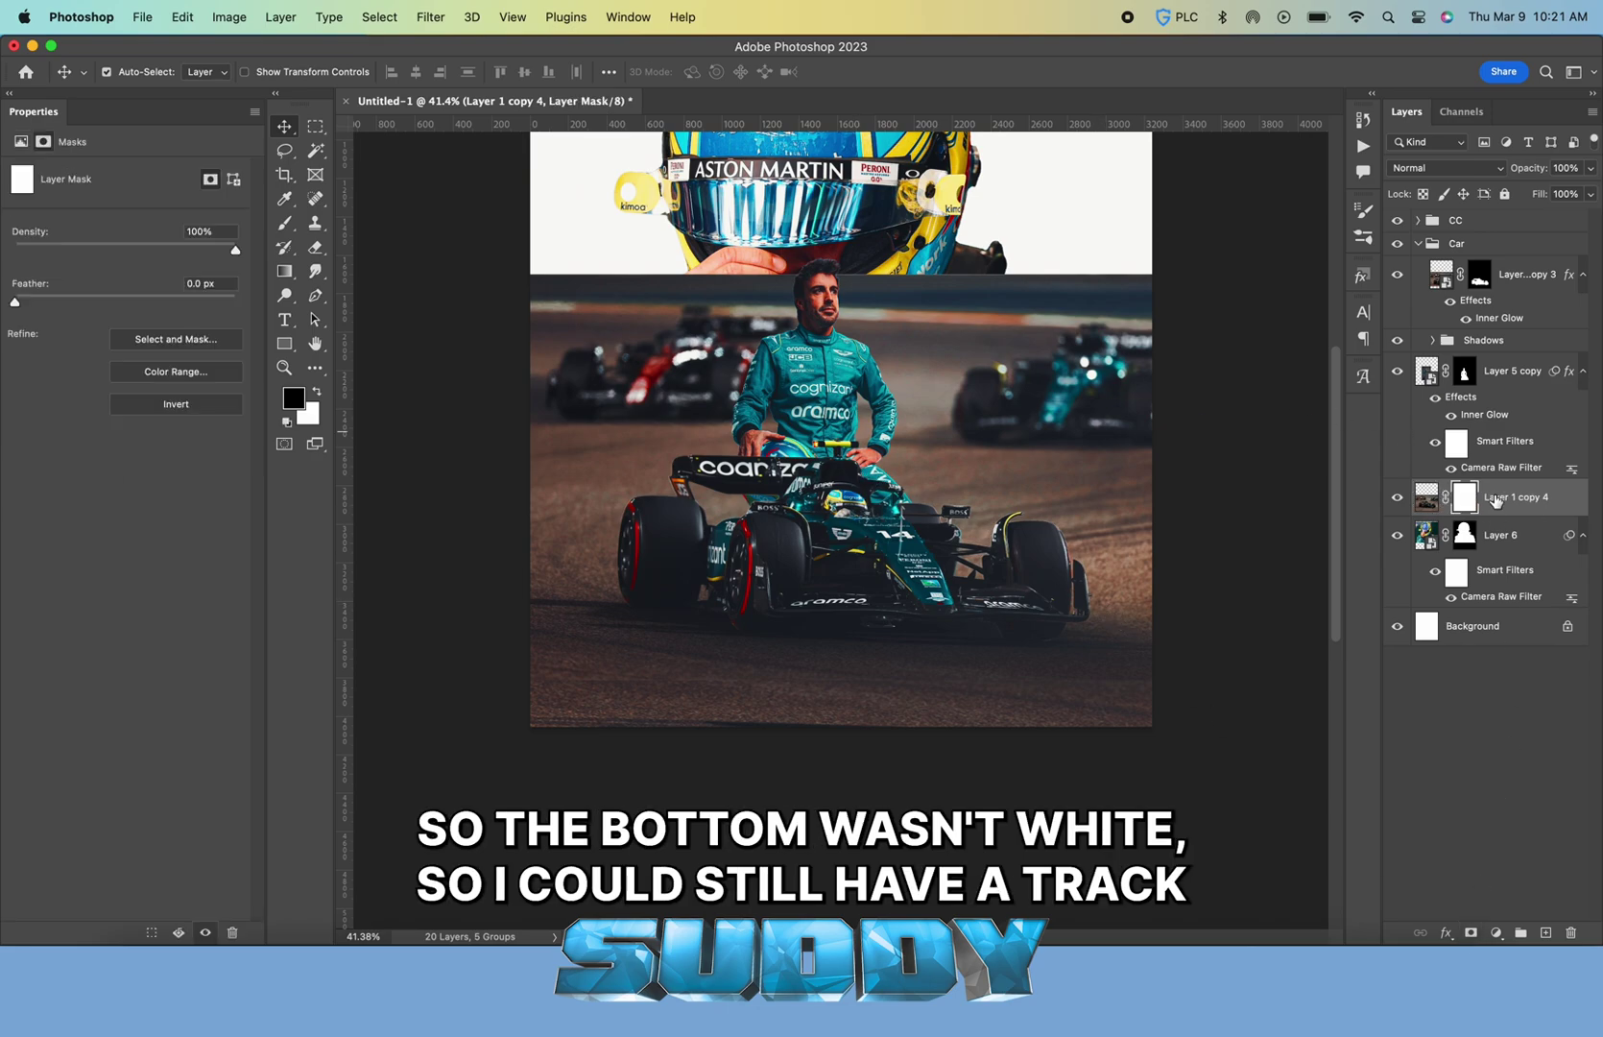
left_click_drag(1495, 501, 1483, 607)
Draw a vertical black gradient on the track layer's mask to fade its upper part into the white background
key("g")
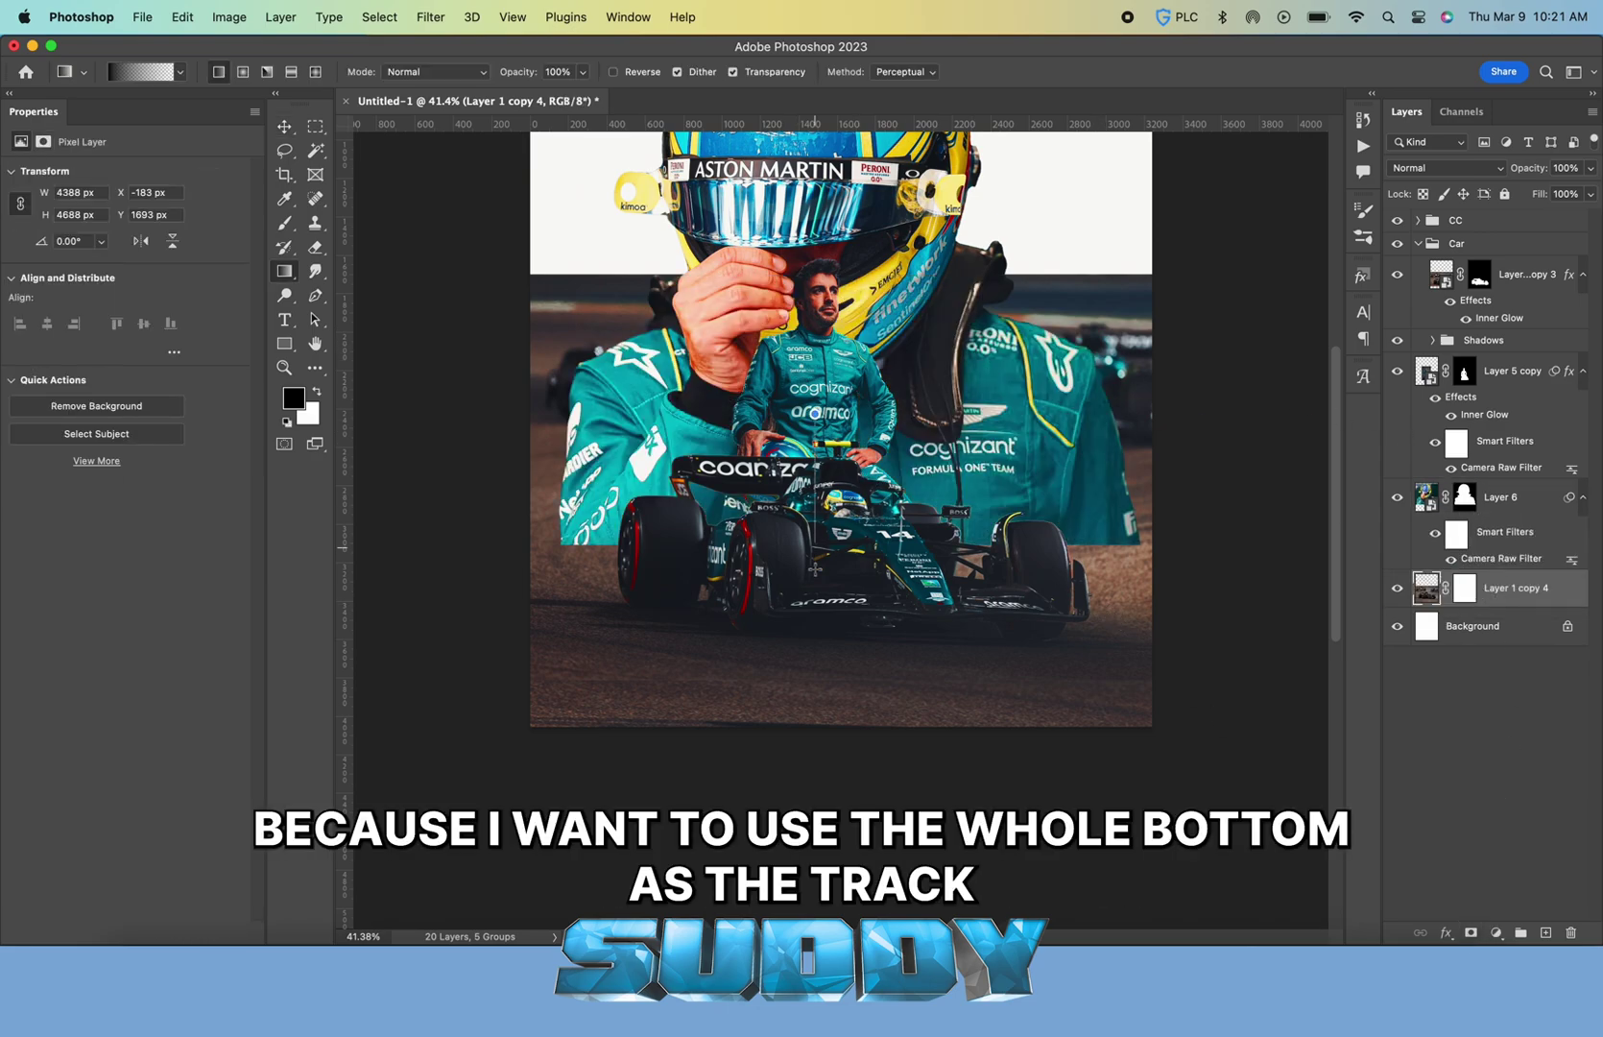
left_click_drag(816, 417, 815, 603)
key("super+z")
left_click(1464, 588)
left_click_drag(813, 379, 814, 649)
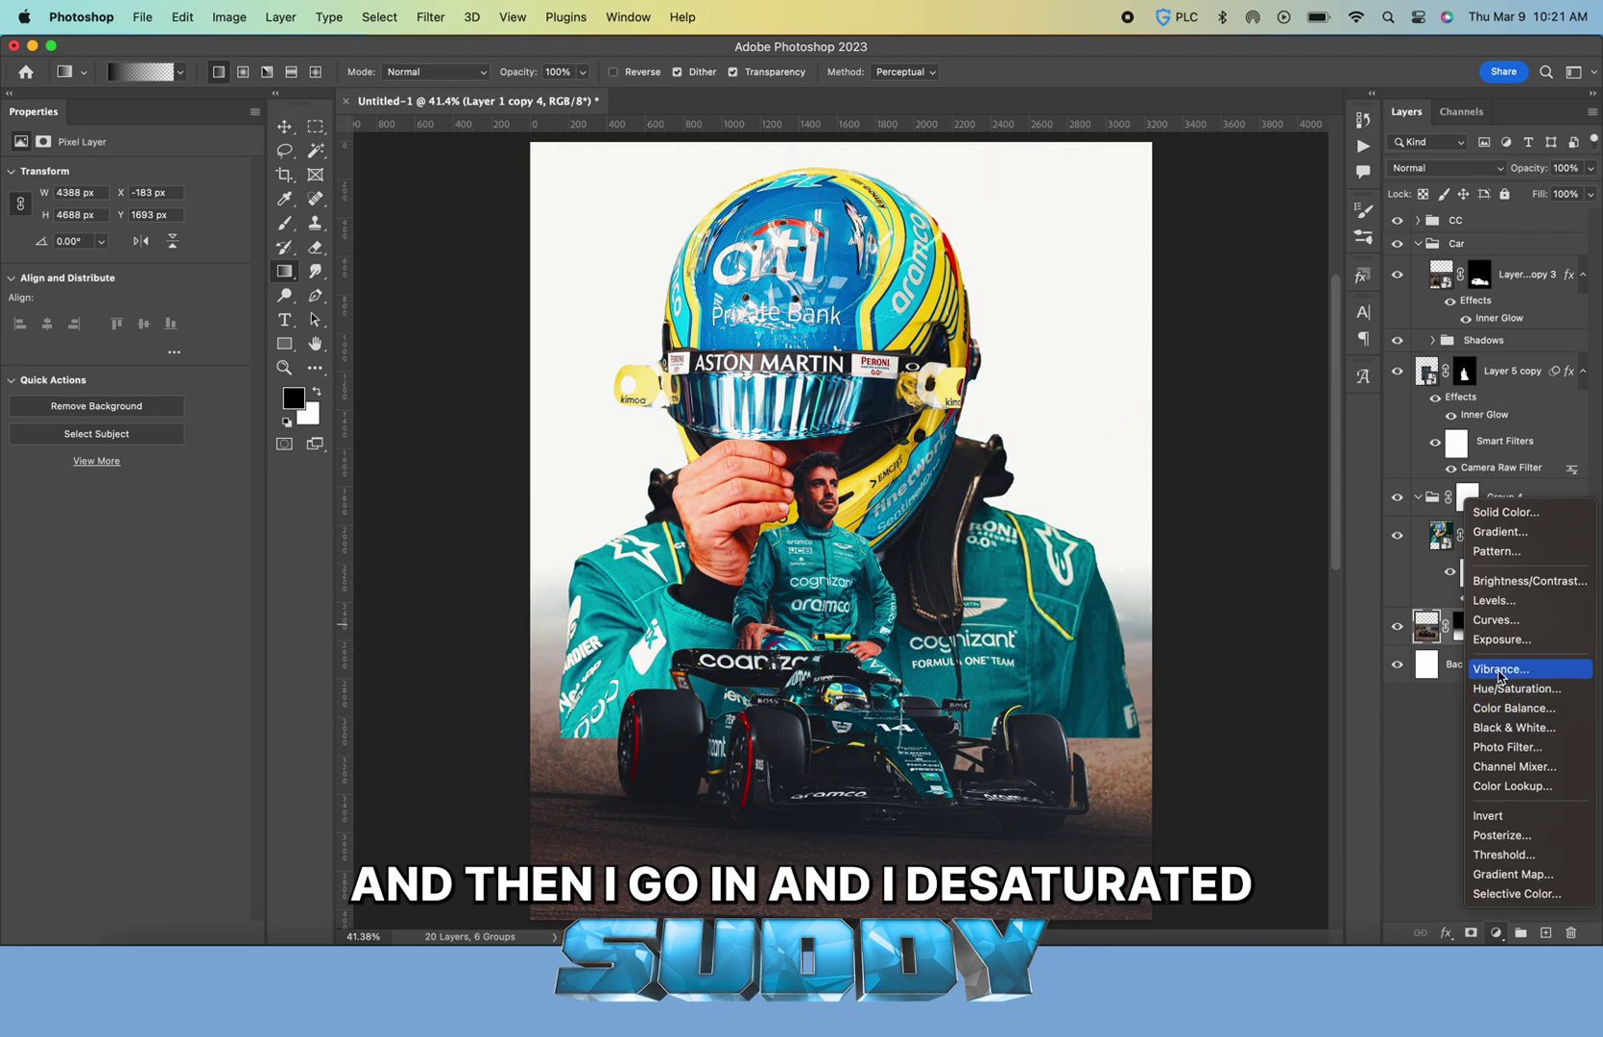
Add a Hue/Saturation adjustment with Saturation -100 above the track layer and group both layers as "Traack"
left_click(1495, 689)
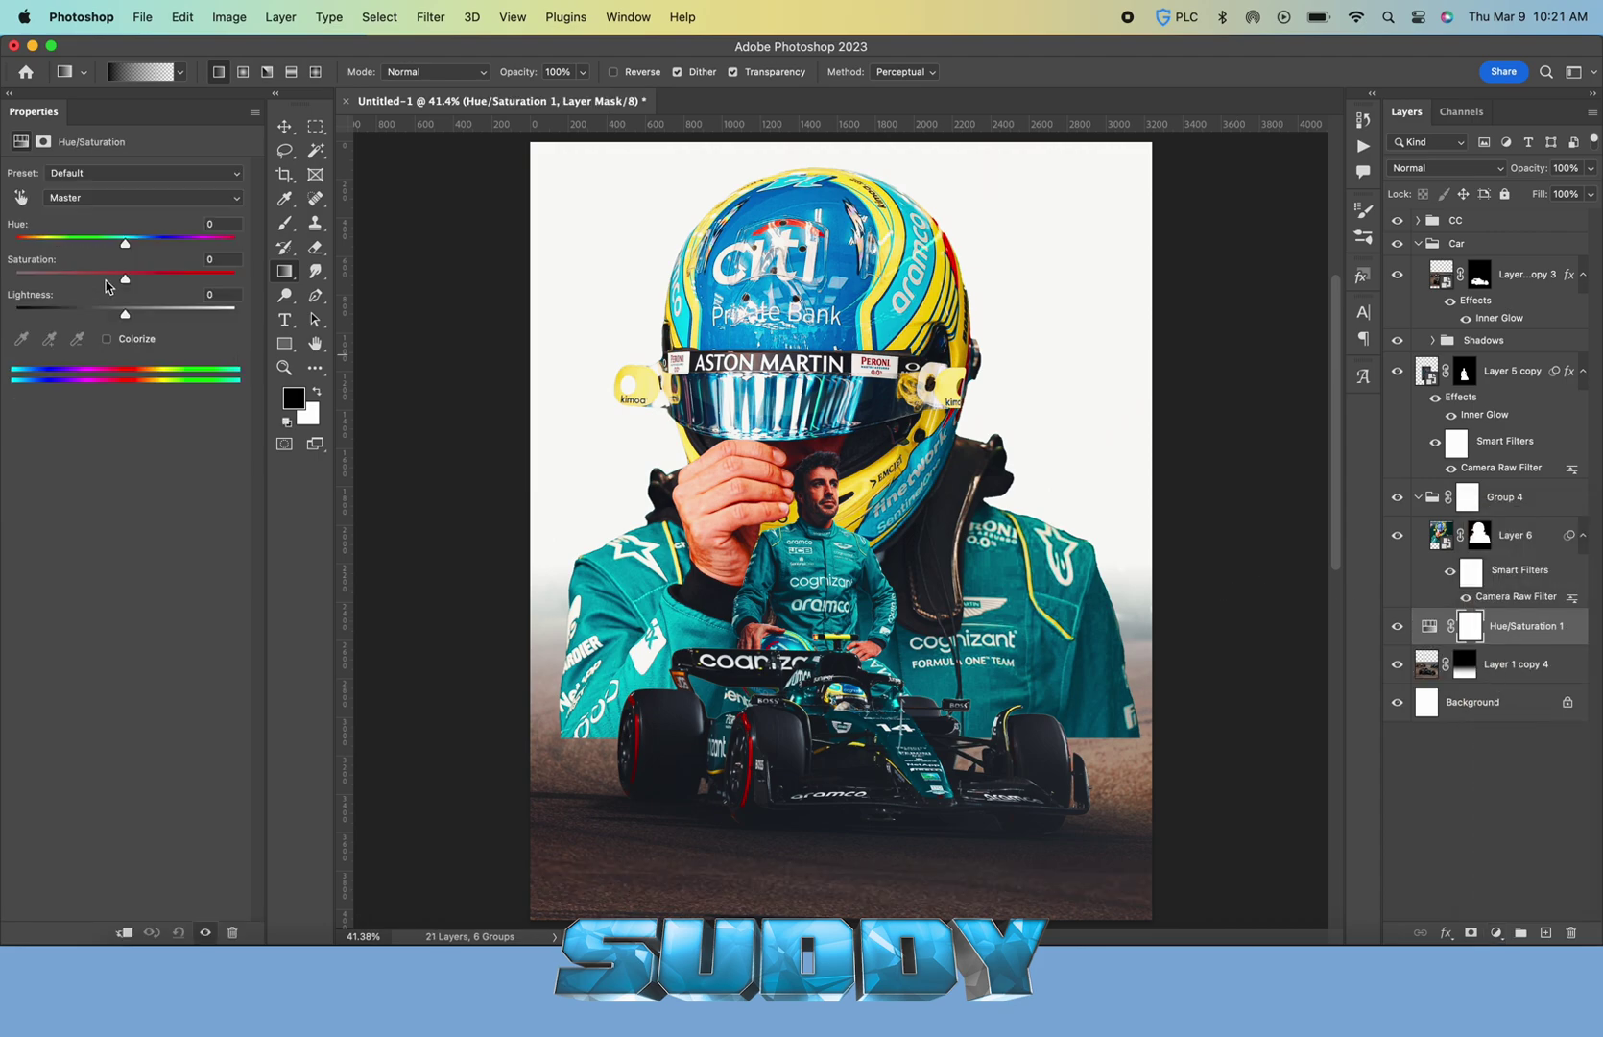
left_click_drag(125, 272, 4, 279)
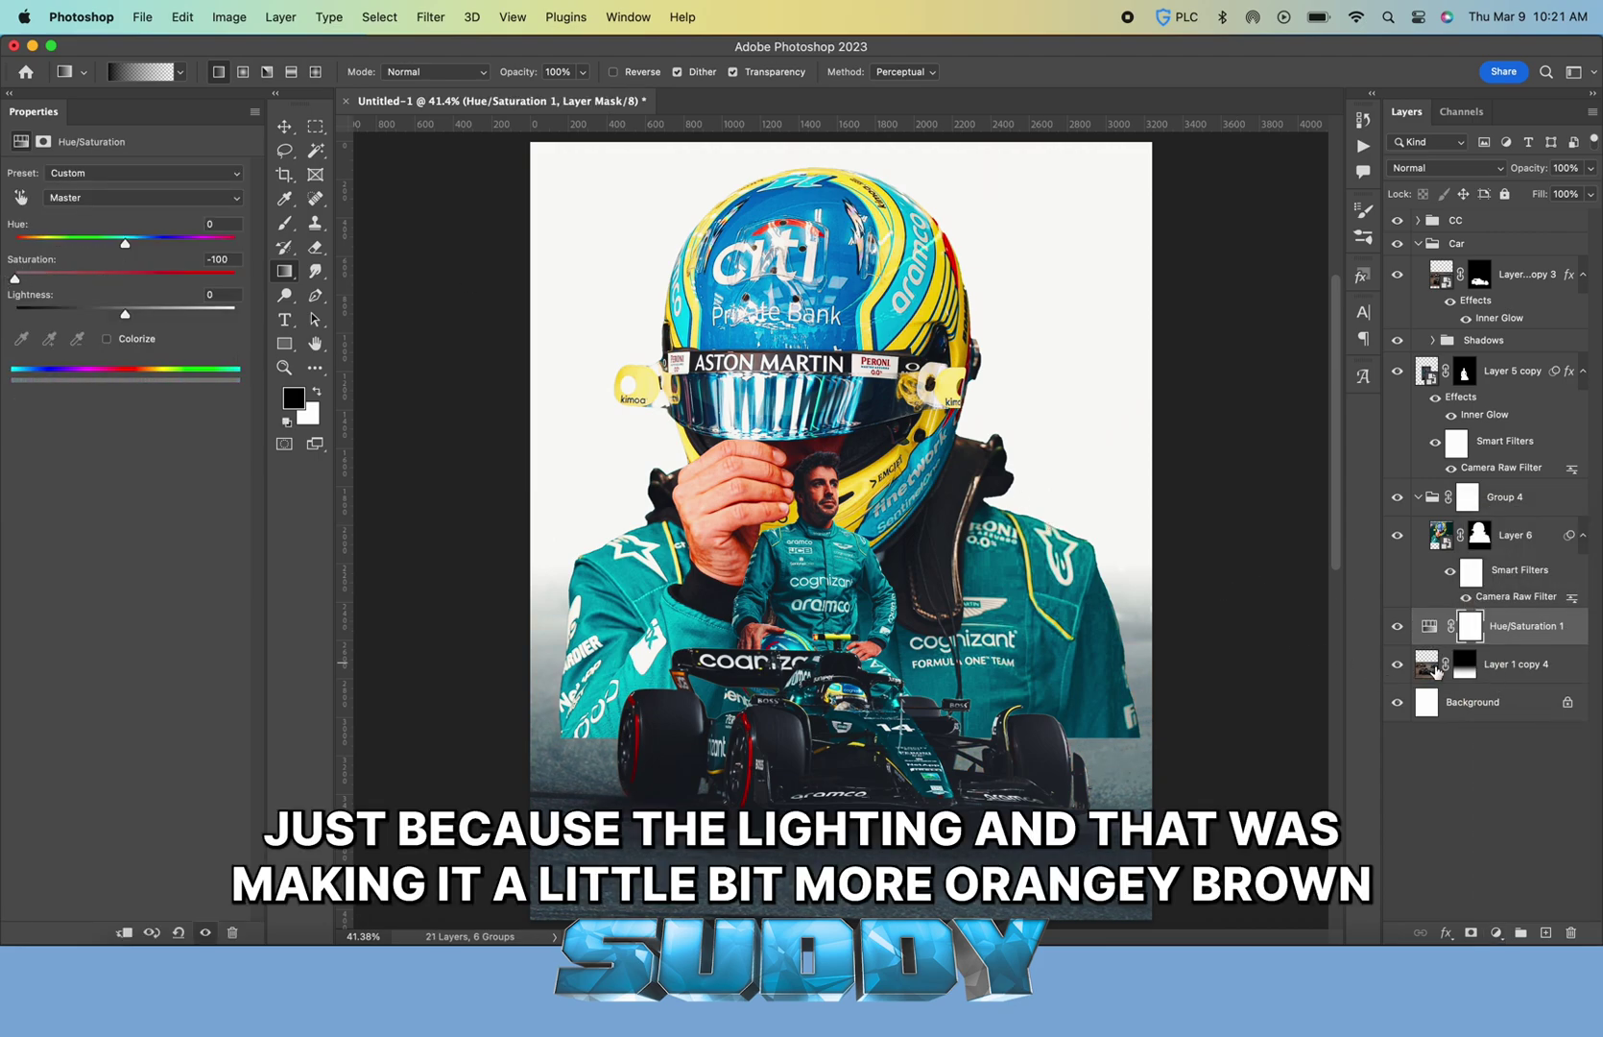
left_click(1507, 669)
key("super+g")
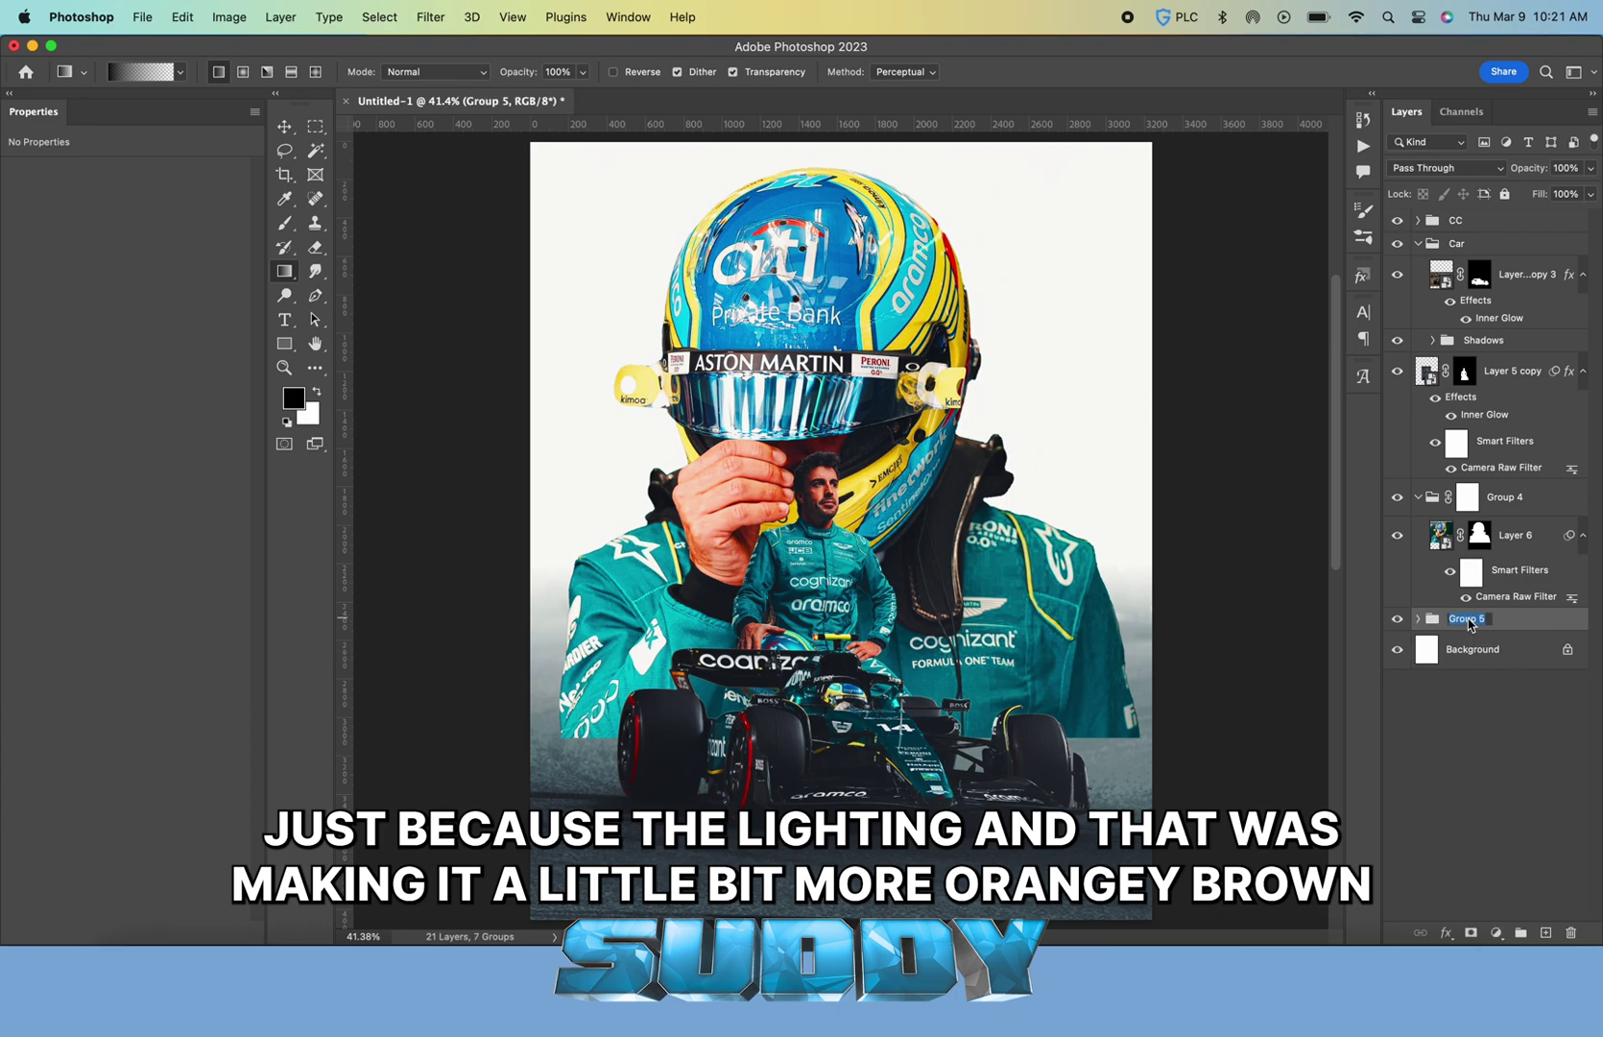
type("Traack")
key("Return")
Rename Group 4 as "Head" and collapse both it and the Car group
left_click(1419, 497)
double_click(1510, 496)
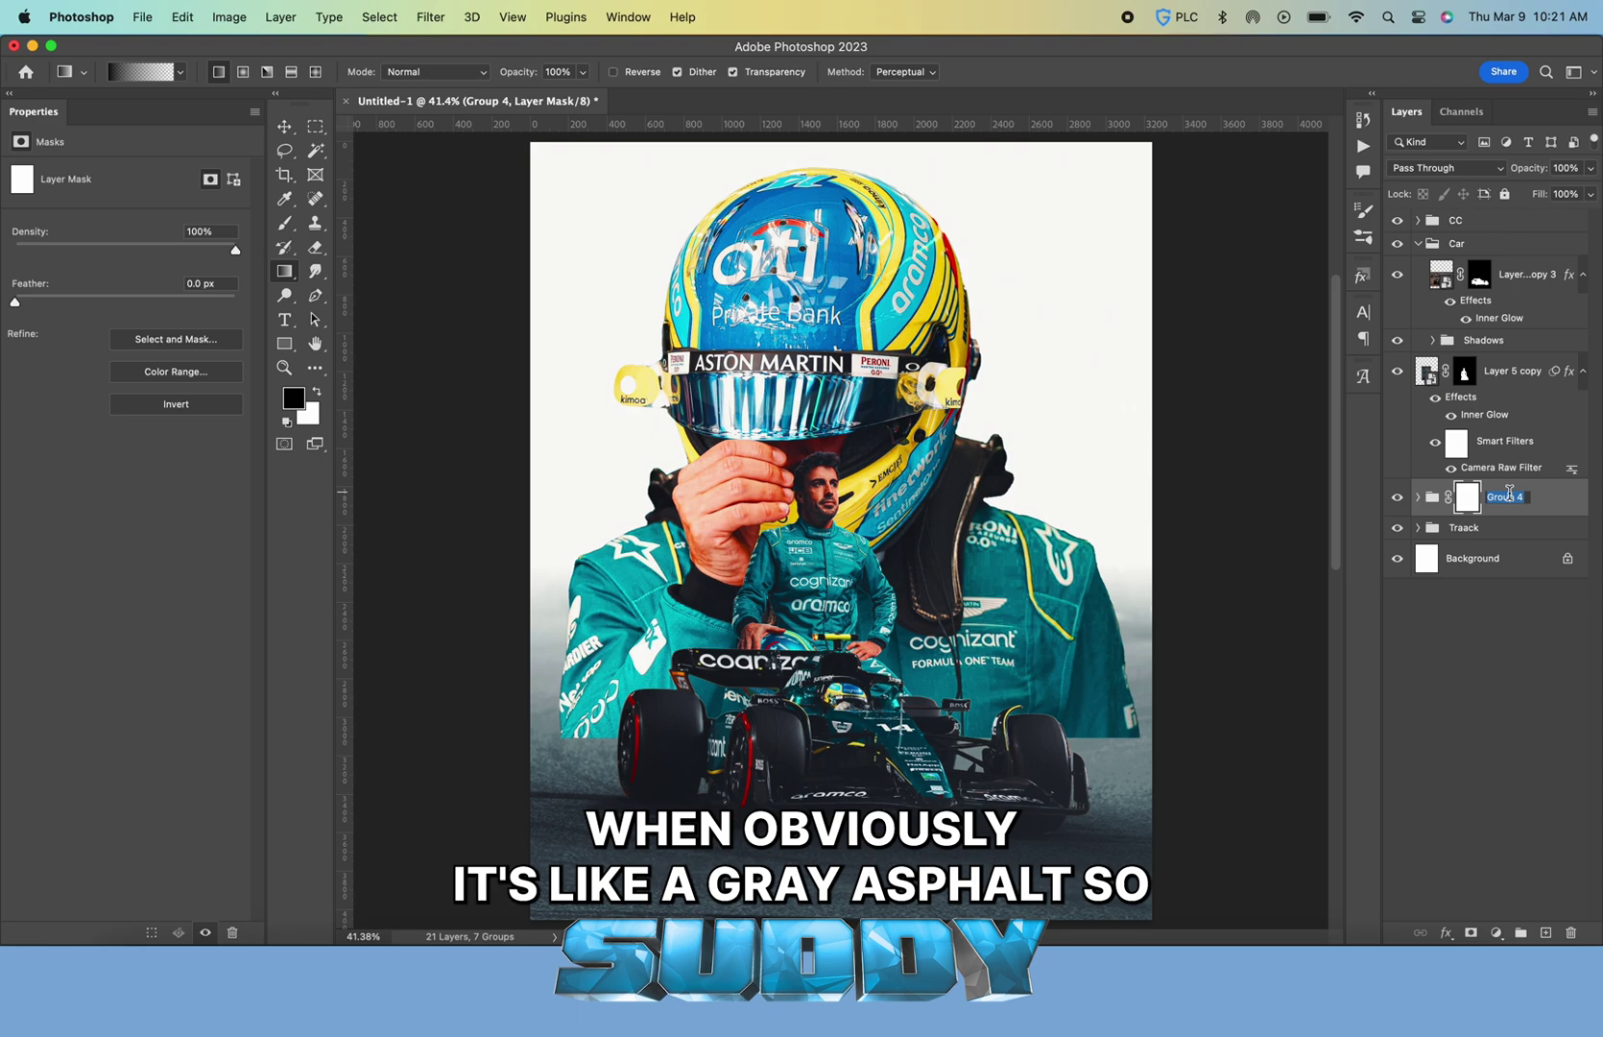
type("Head")
key("Return")
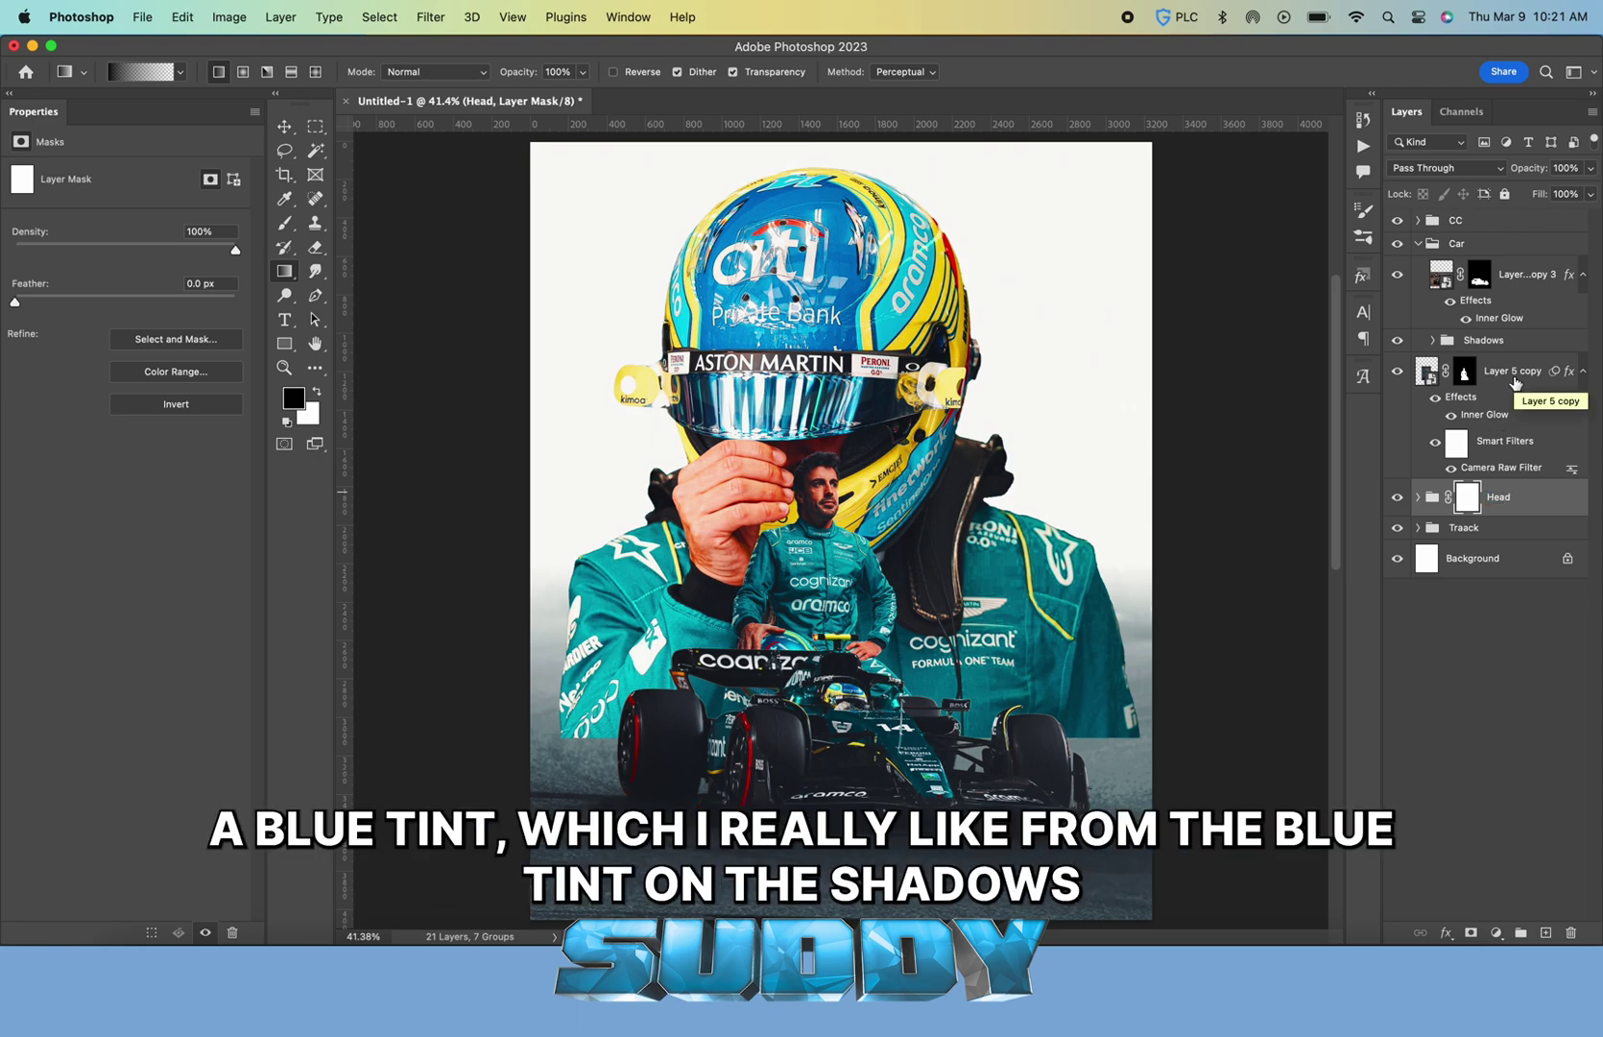
left_click(1420, 246)
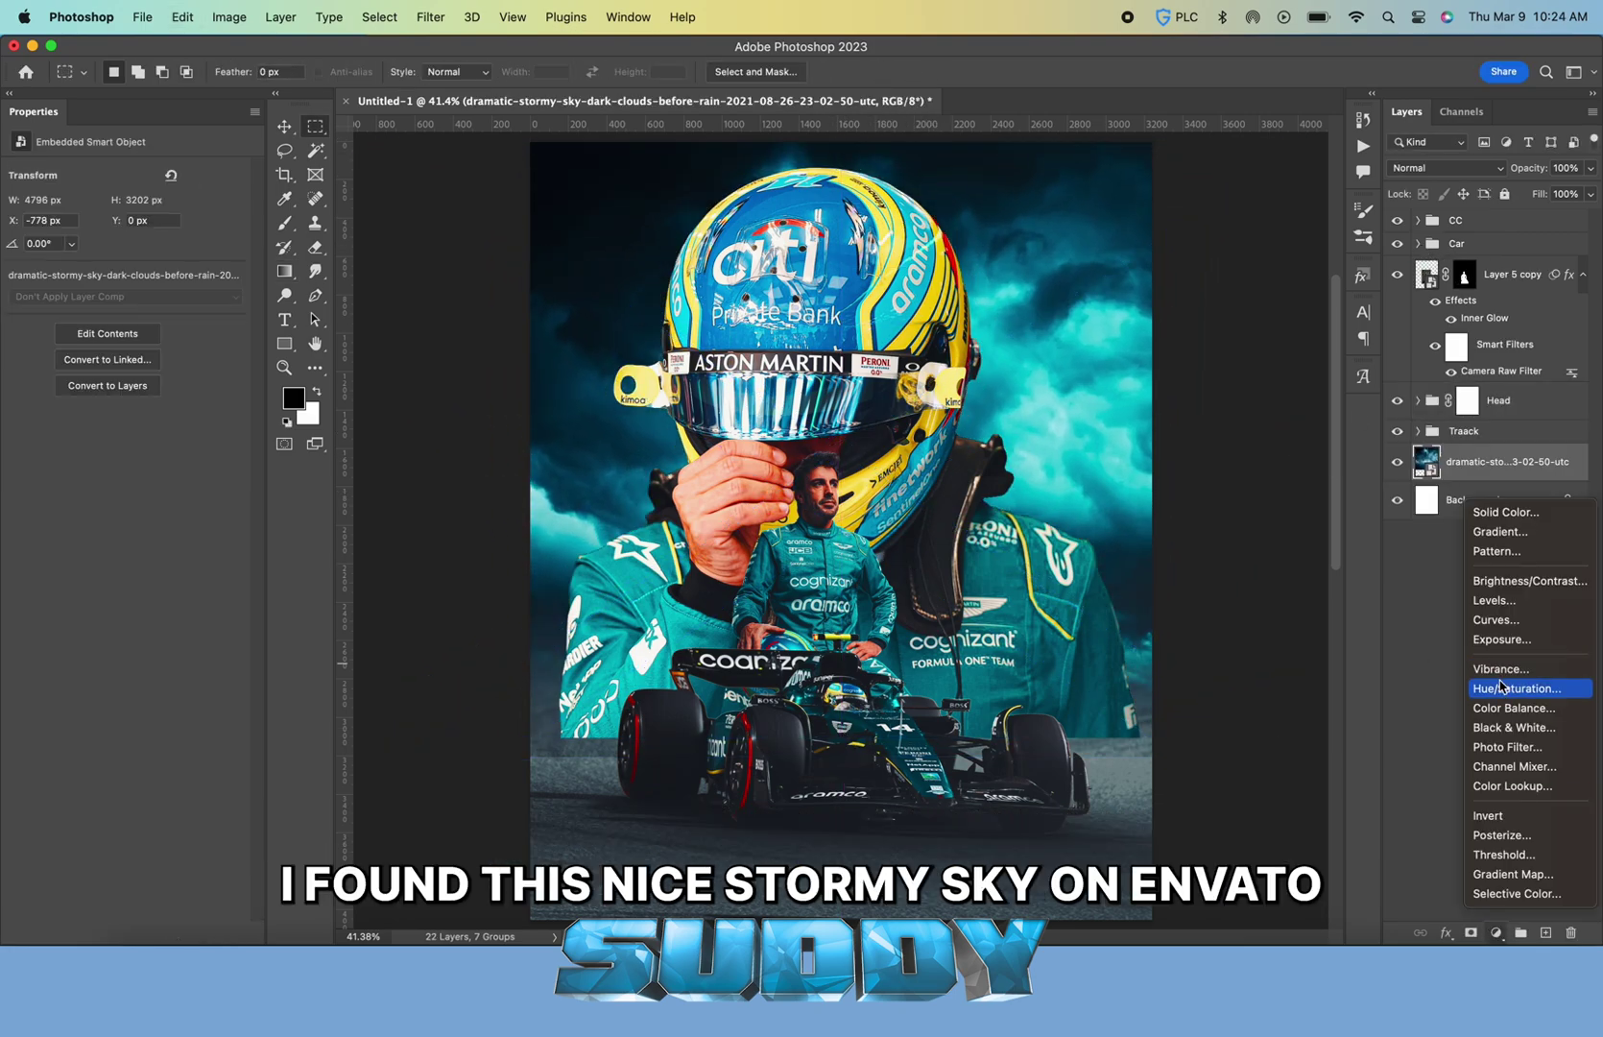
Finish placing the stormy sky image above the Background and clip a Hue/Saturation adjustment with Hue -22 to it
left_click(1489, 664)
left_click_drag(125, 243, 102, 248)
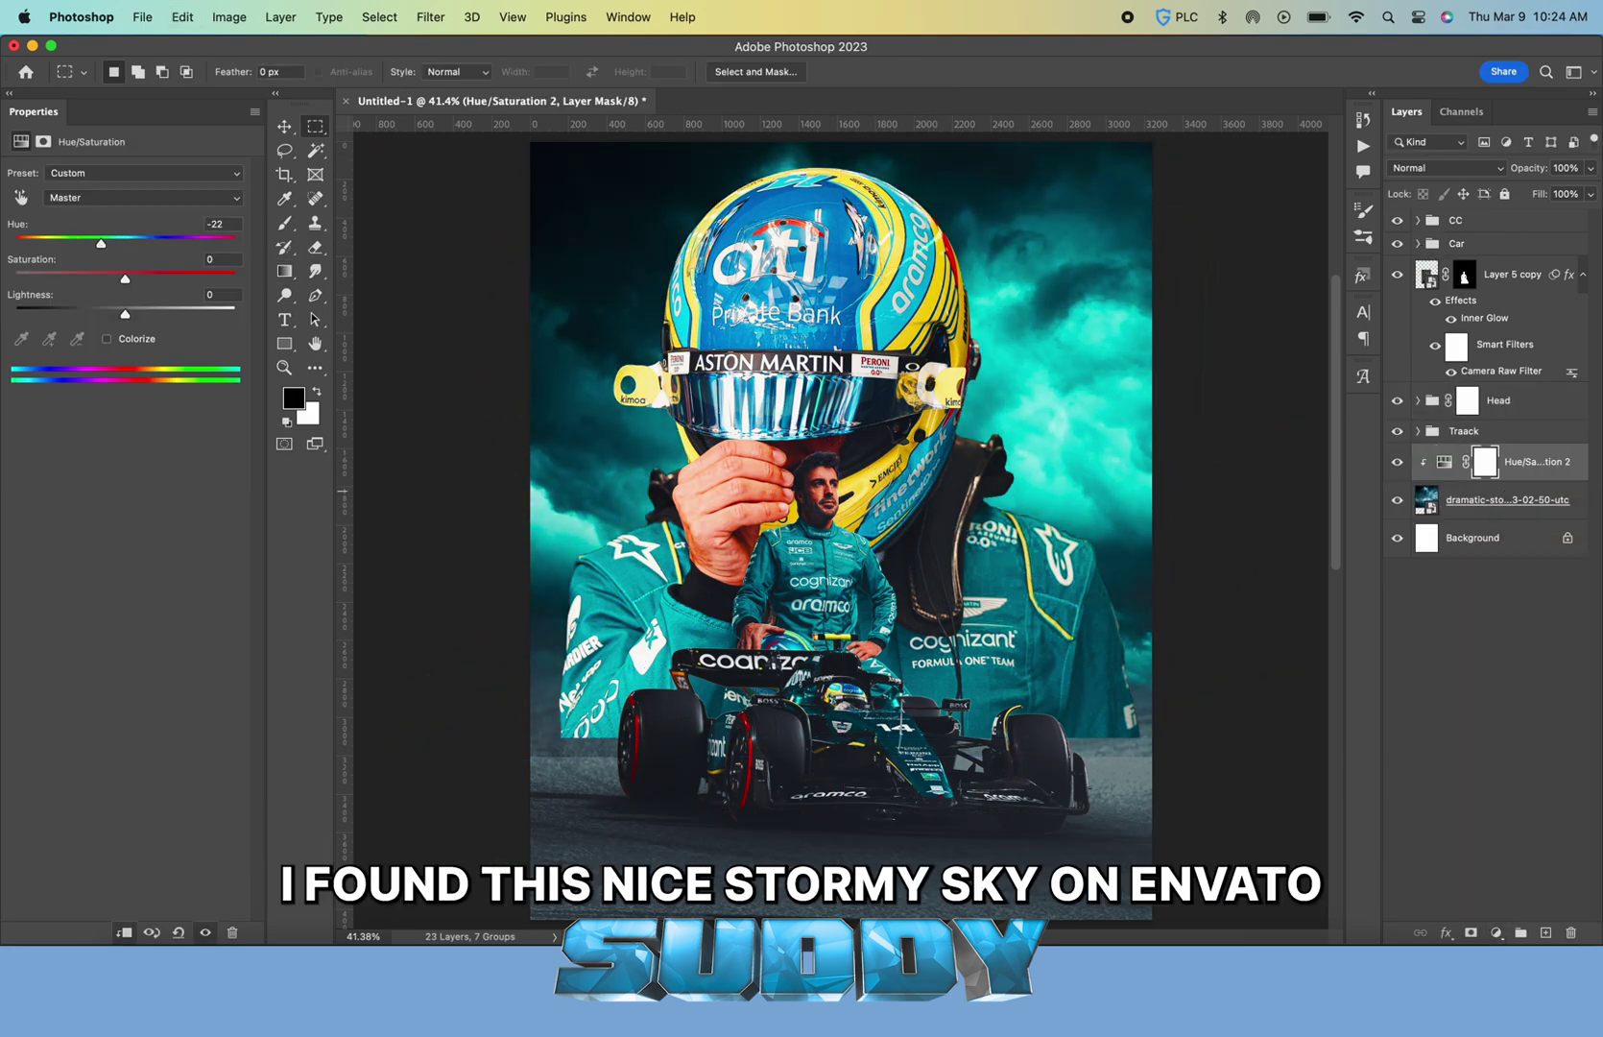
Duplicate the Head group and turn the copy into a single rasterized layer by way of a Smart Object
left_click(1502, 403)
key("super+j")
right_click(1516, 401)
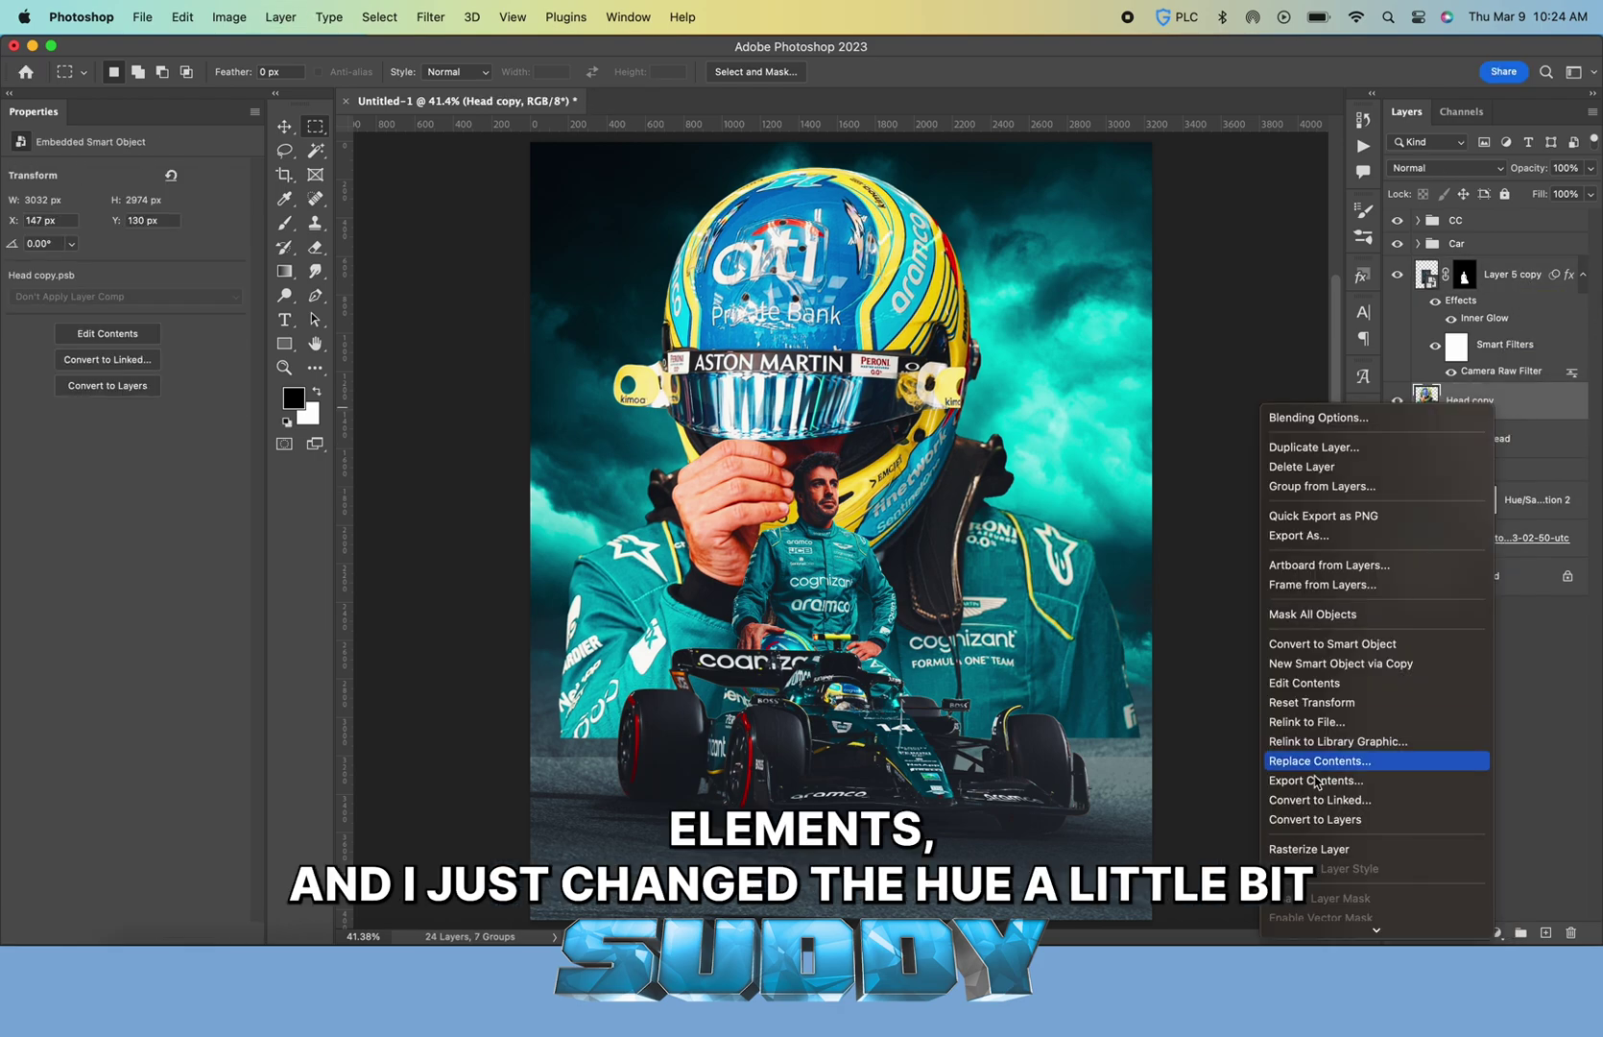
left_click(1324, 759)
Match the Head copy layer's tones to the stormy sky with Neural Filters
left_click(430, 16)
left_click(432, 104)
left_click(1215, 498)
left_click(1424, 321)
left_click(1360, 905)
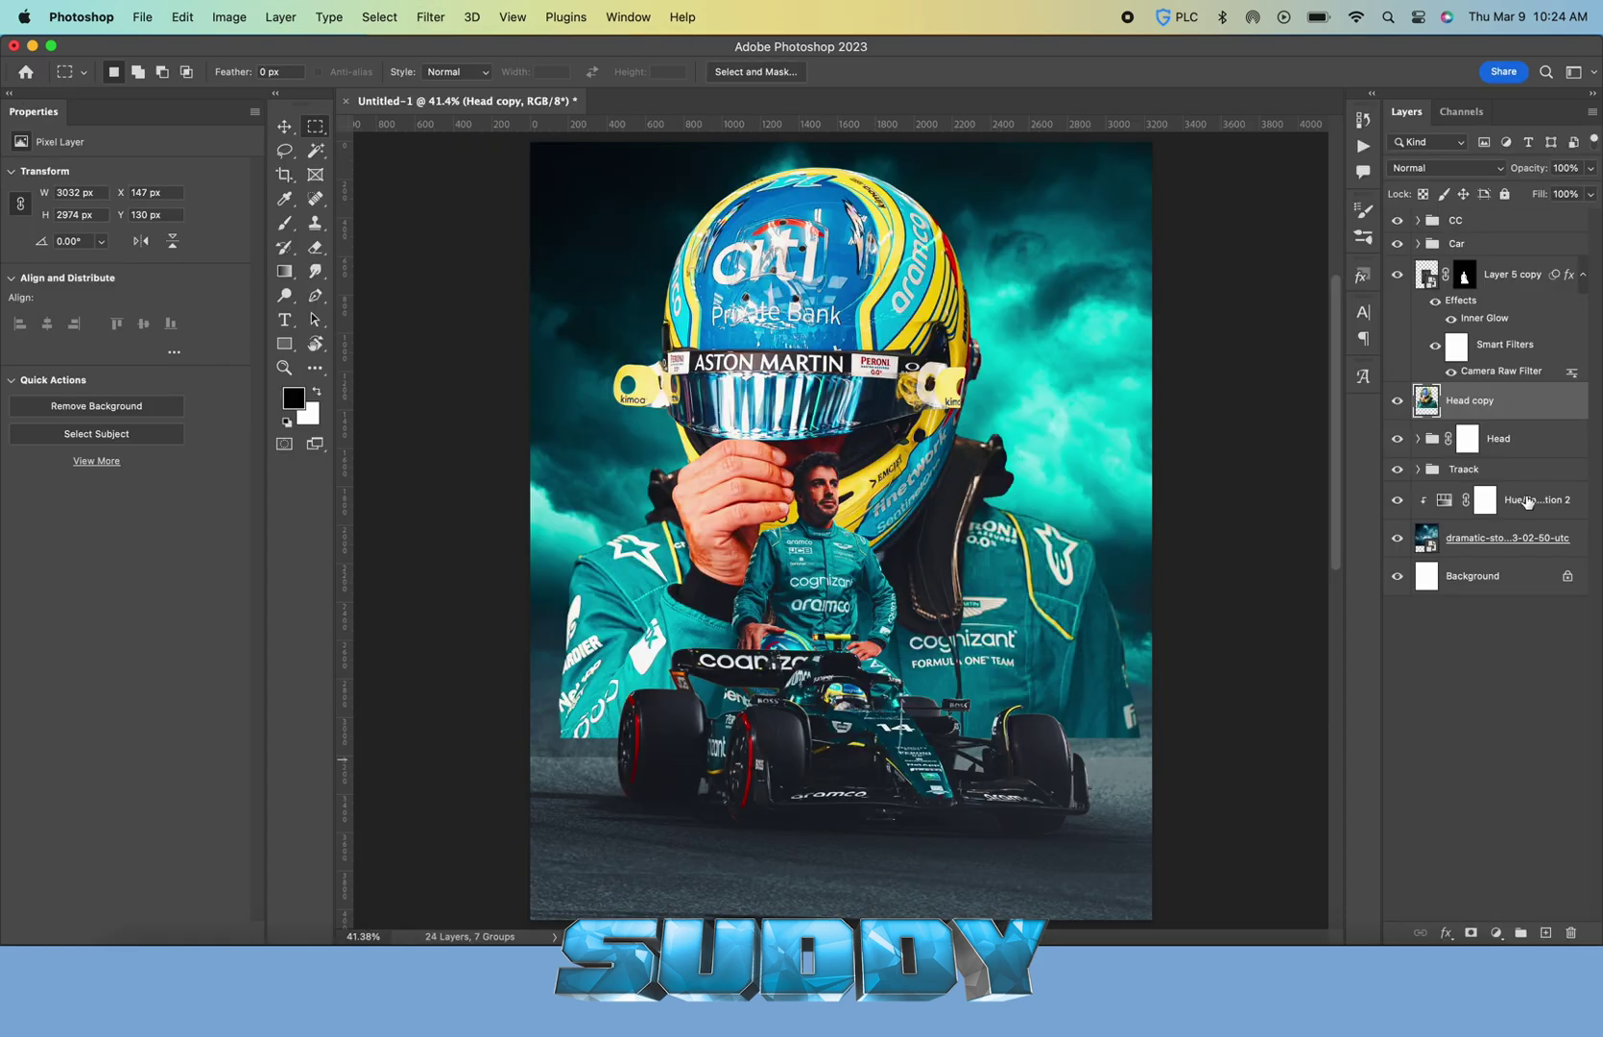
left_click(1487, 397)
left_click(432, 104)
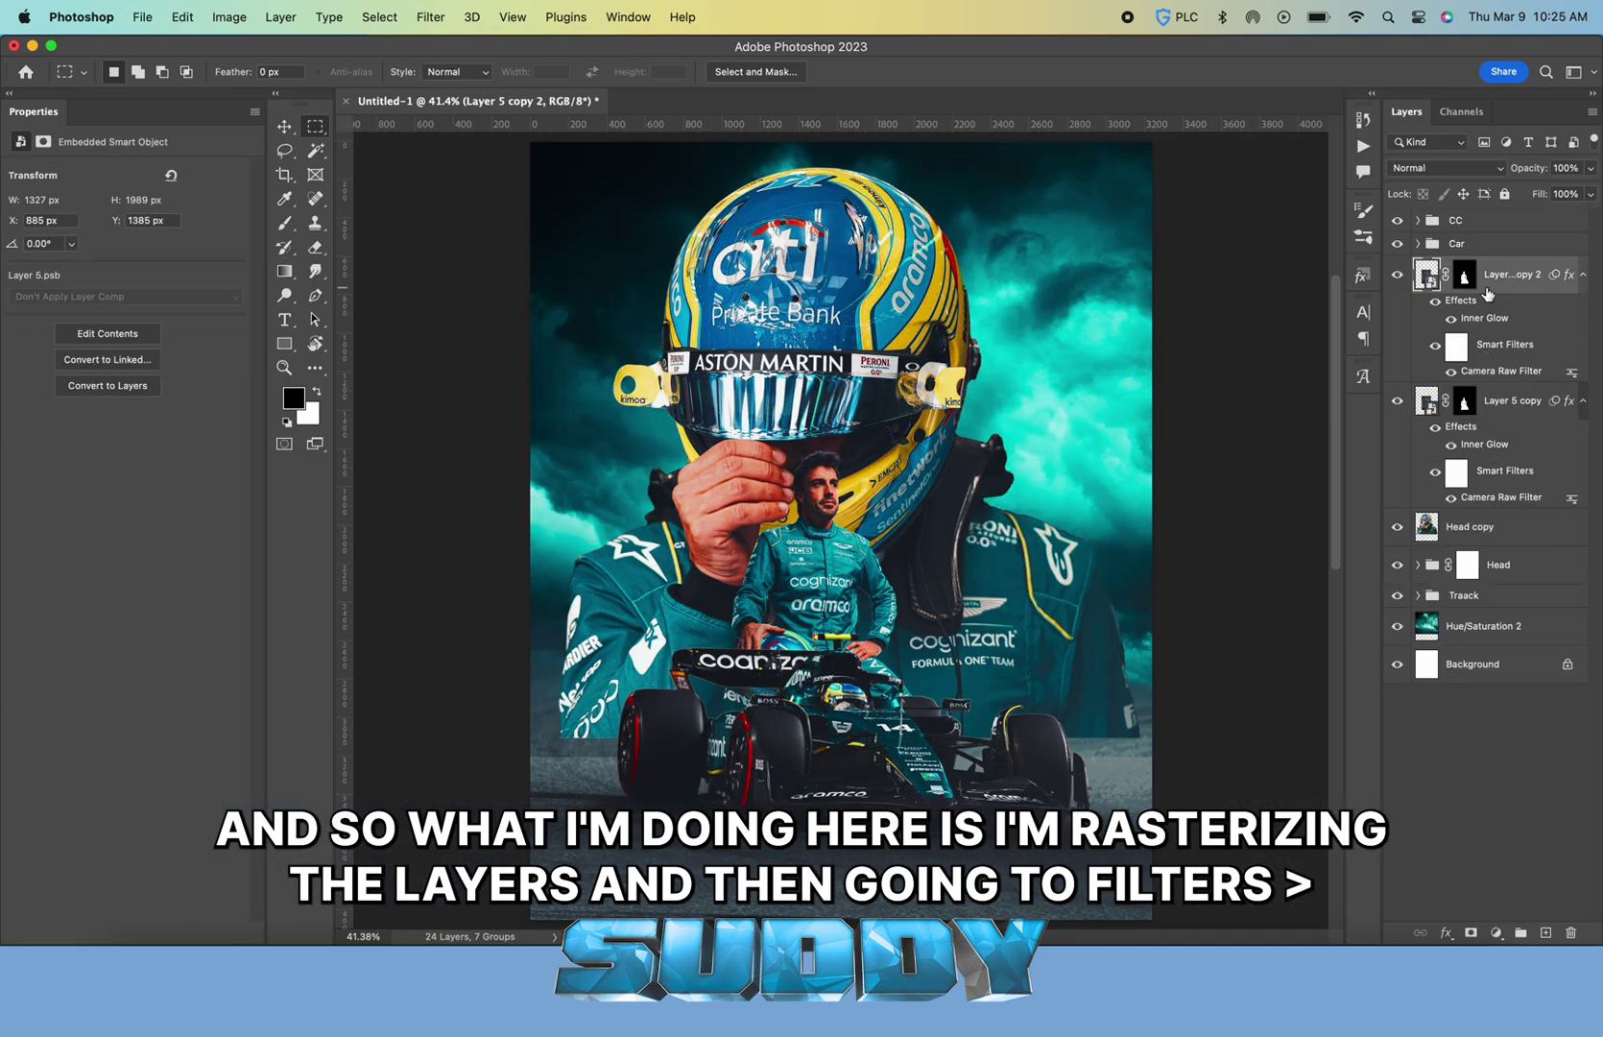
Make a rasterized copy of the standing driver's layer and harmonize it with Hue/Saturation 2 at Strength 100 in Neural Filters
right_click(1496, 277)
left_click(1403, 353)
left_click(430, 16)
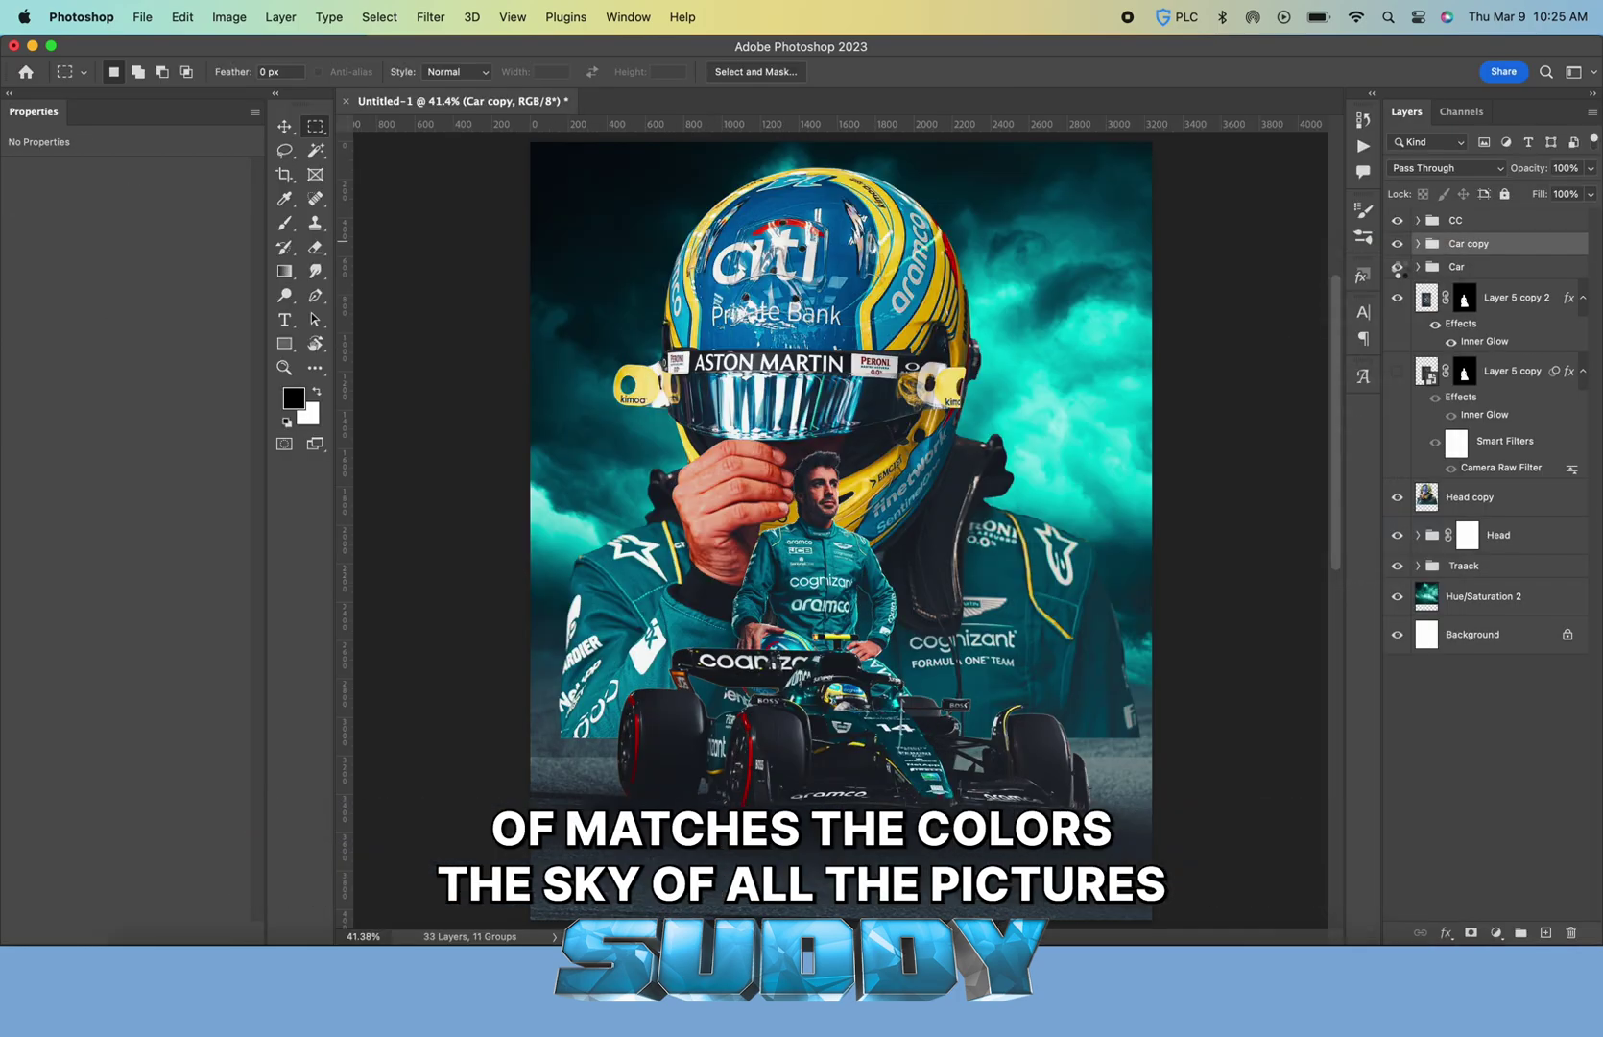
Rasterize the Car copy layer
right_click(1486, 249)
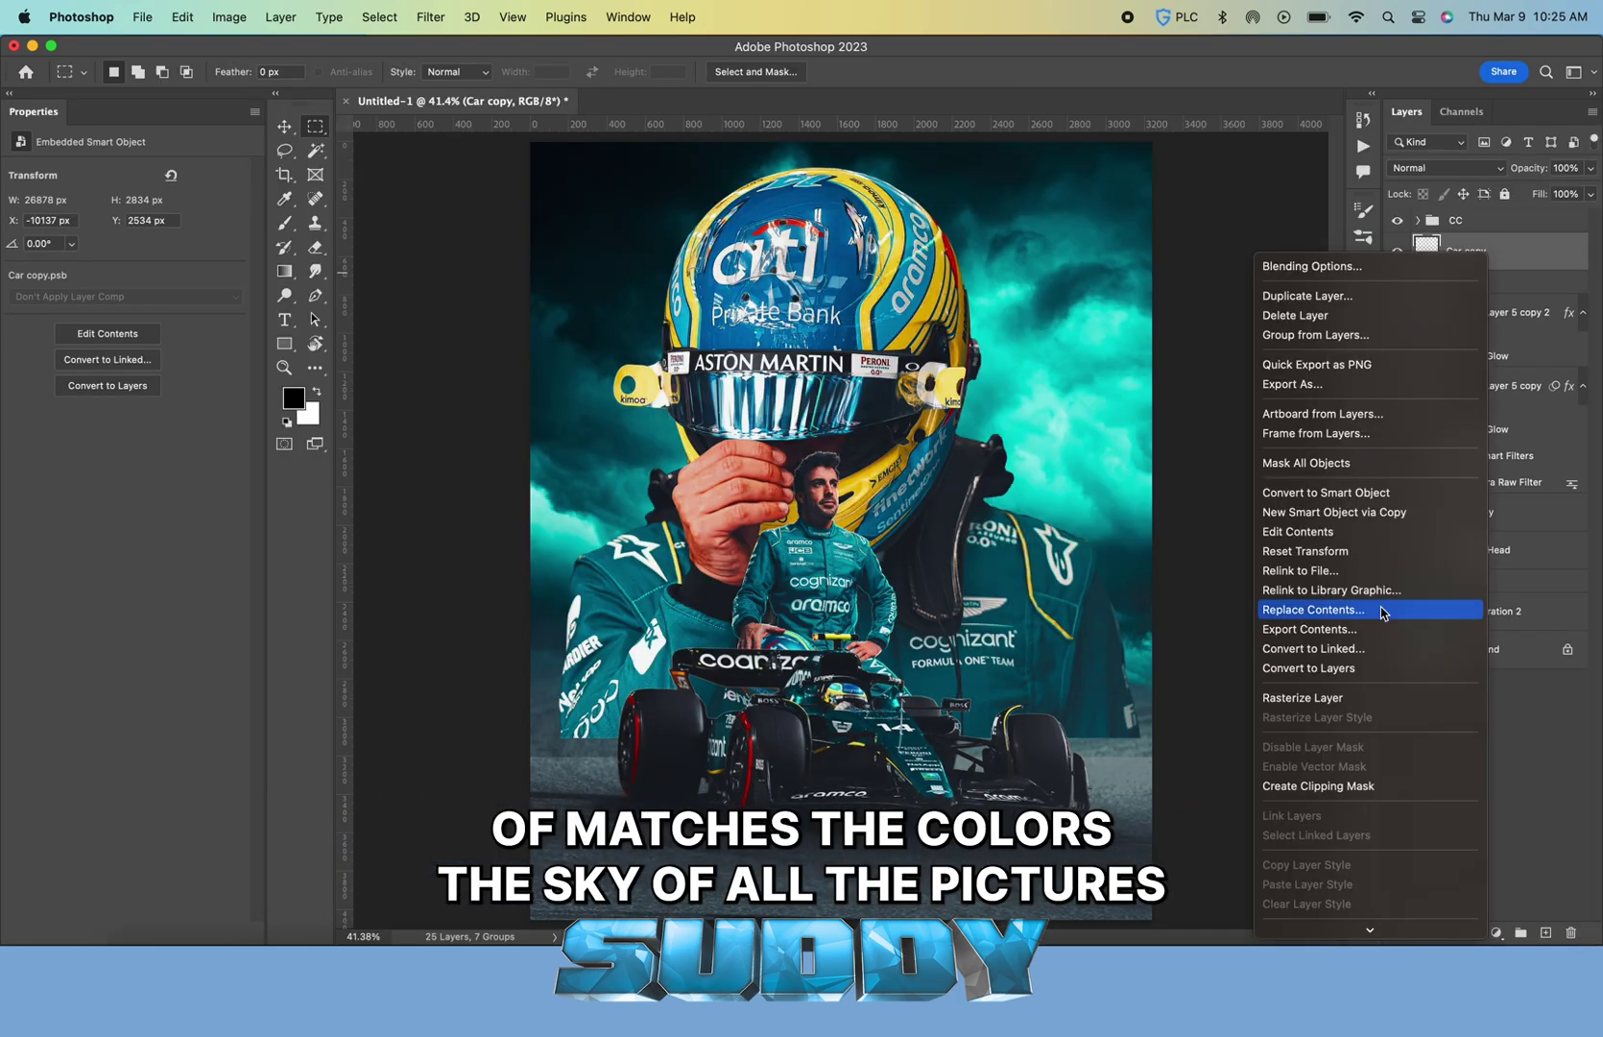
left_click(1352, 698)
left_click(430, 16)
left_click(455, 102)
left_click(1411, 328)
left_click(1520, 608)
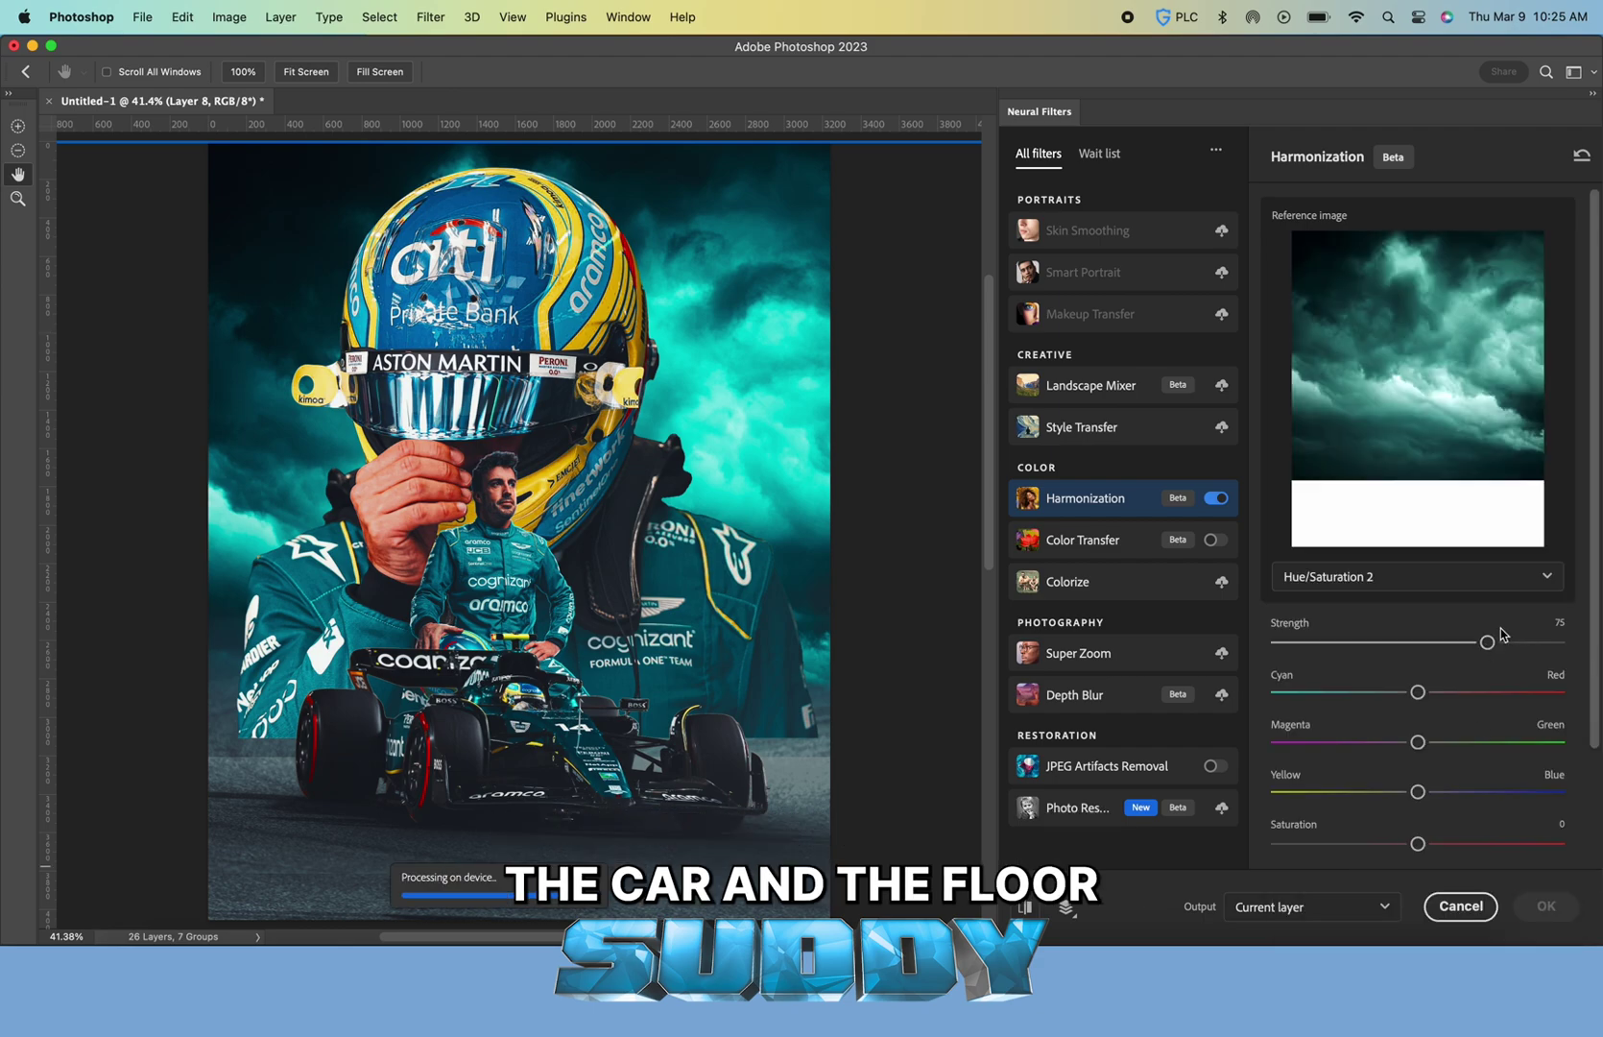
left_click(1447, 903)
Save the poster document as Fernando Alonso
key("super+s")
type("Fernando Alo.psd")
Apply the Harmonization neural filter to the Car copy layer with Hue/Saturation 2 as reference and Strength 100
left_click(431, 10)
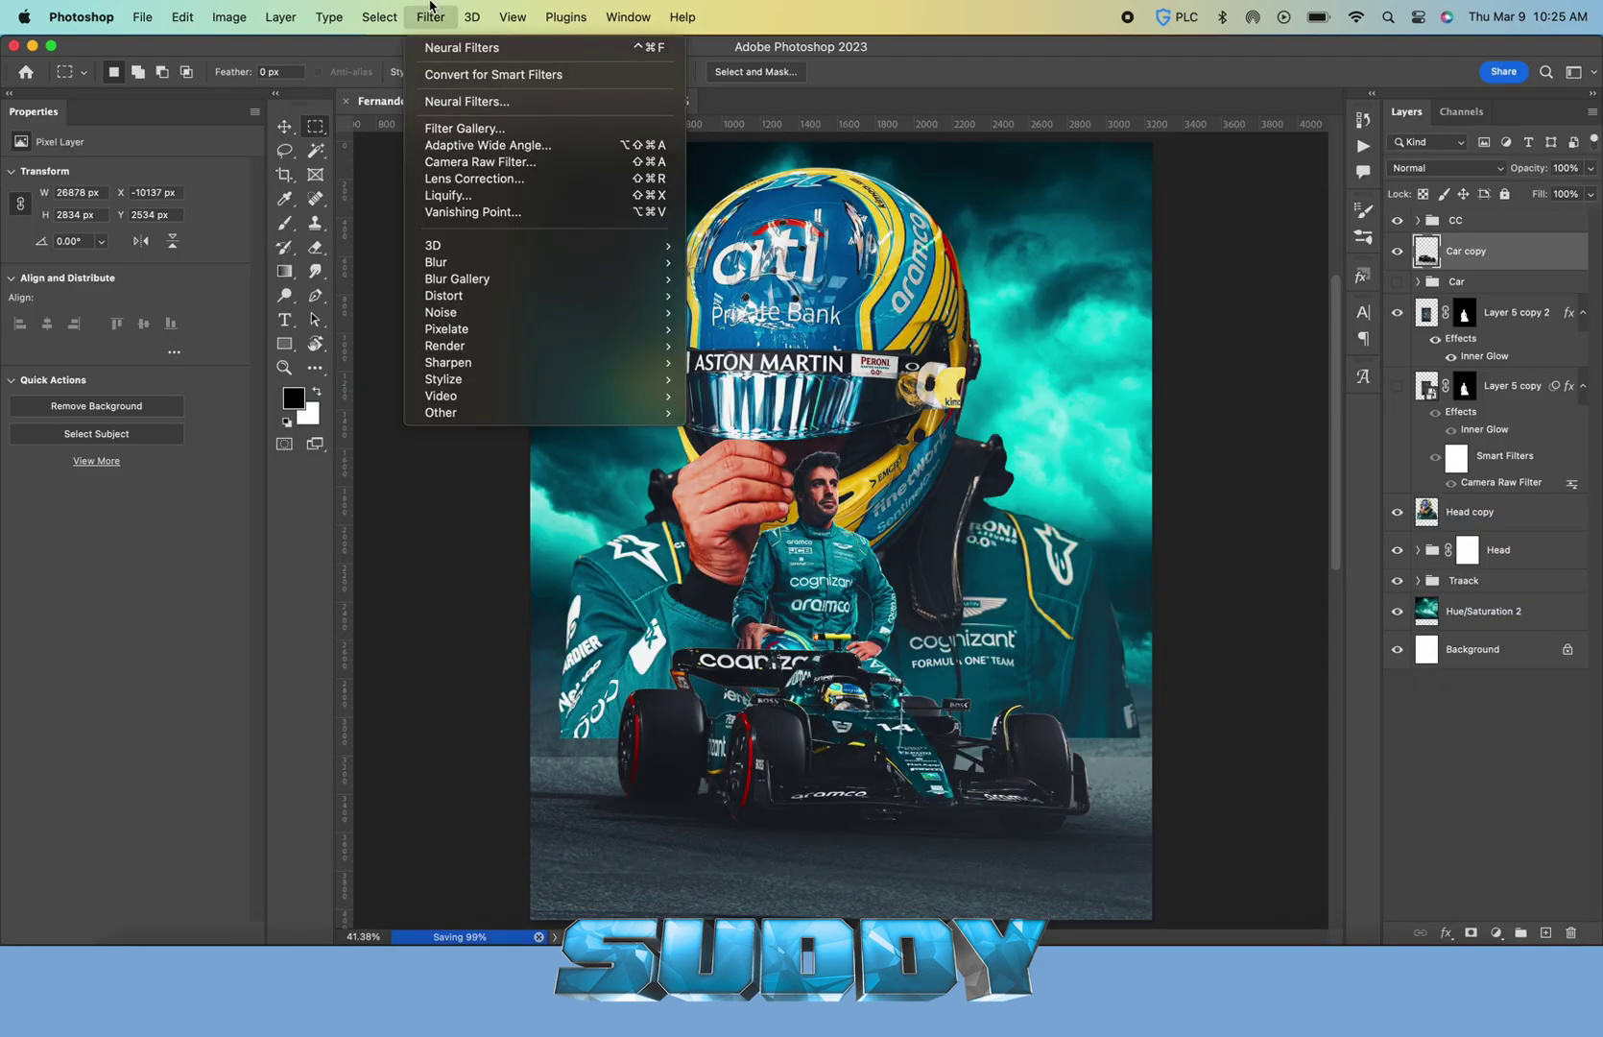
left_click(466, 101)
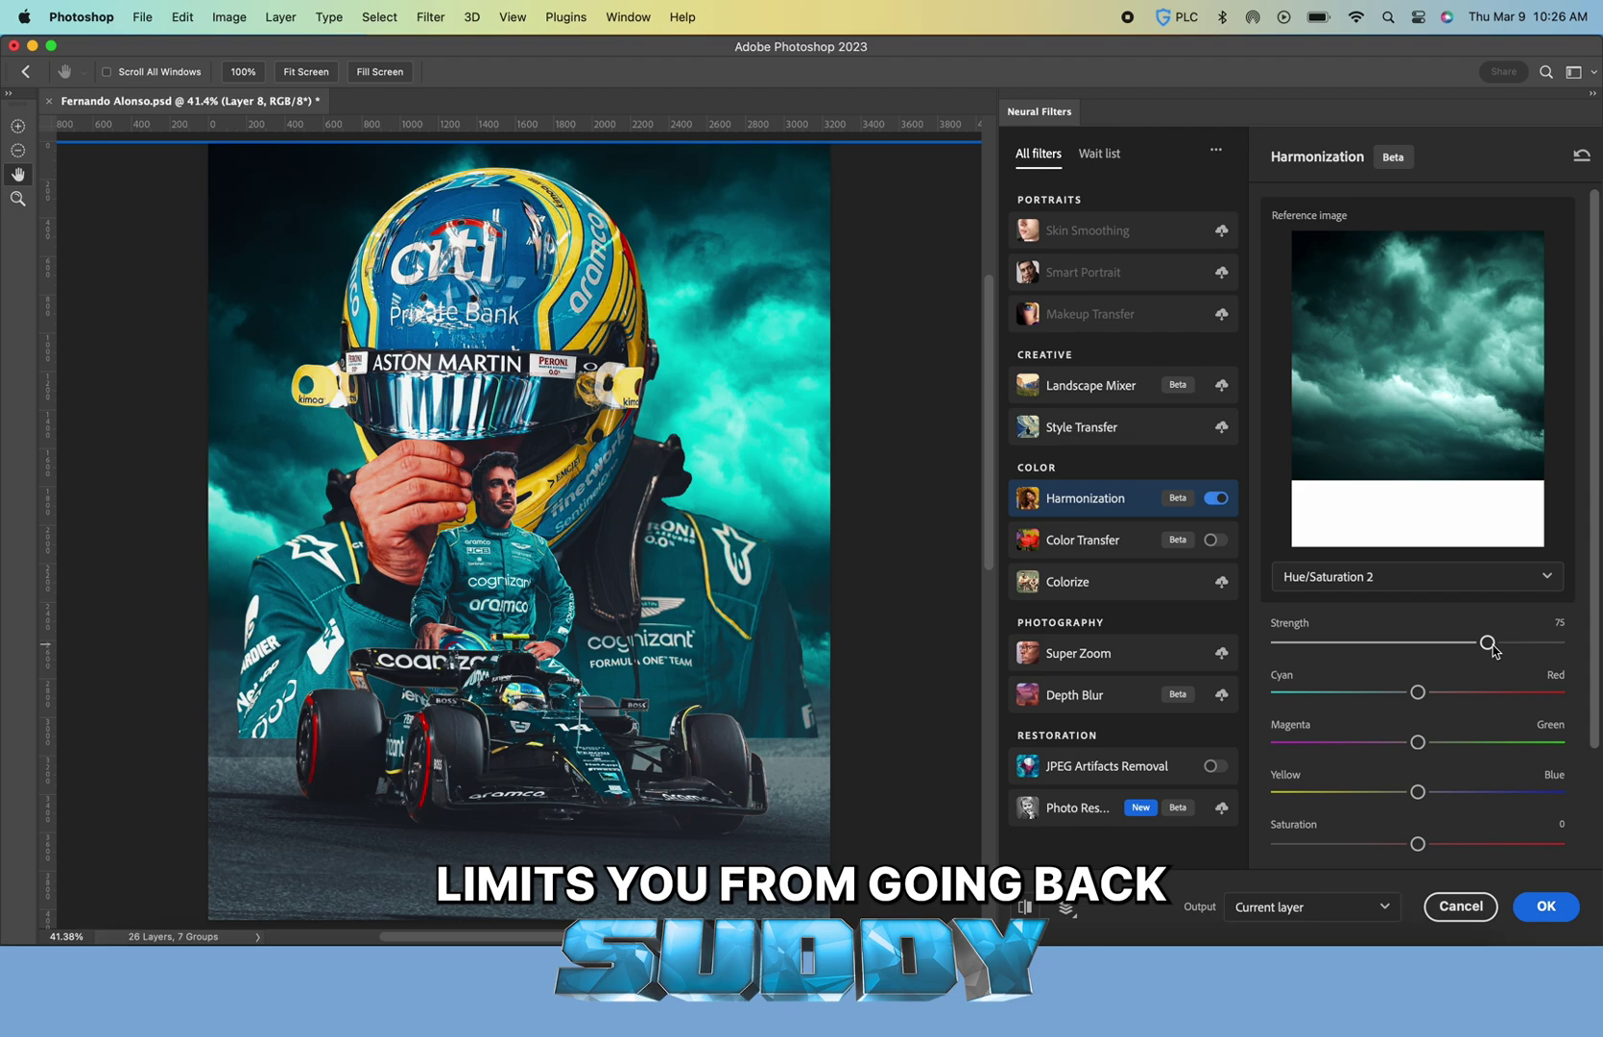
left_click_drag(1490, 643, 1563, 644)
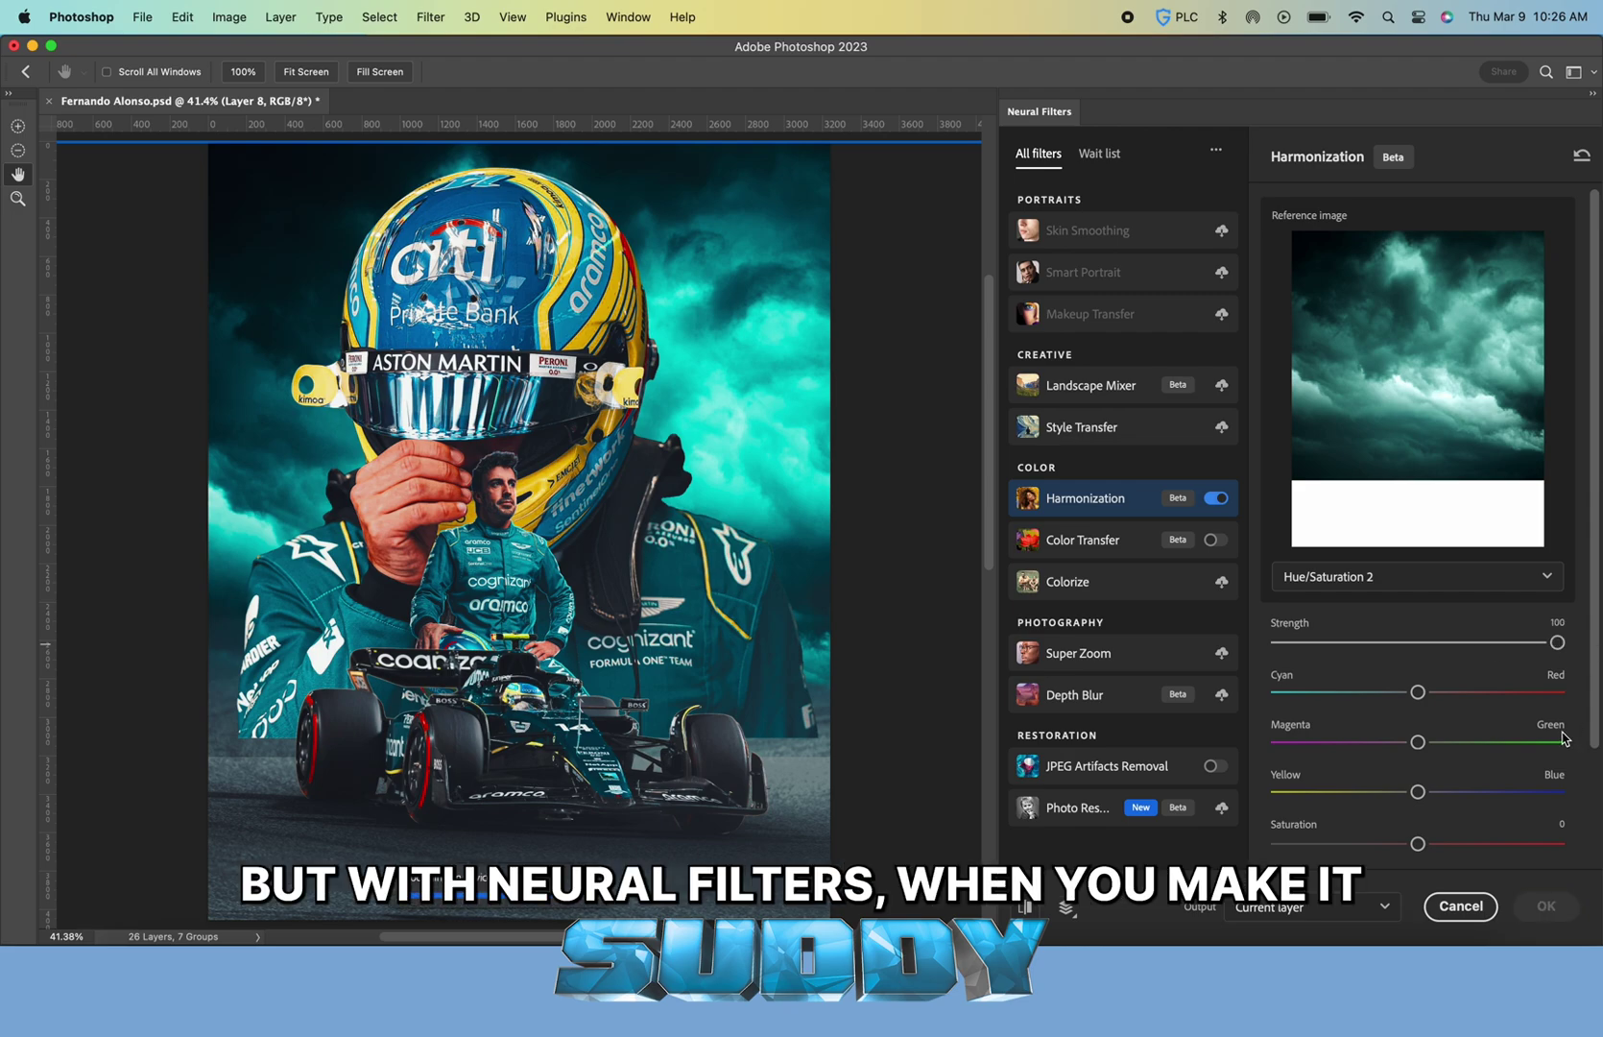
left_click(1545, 907)
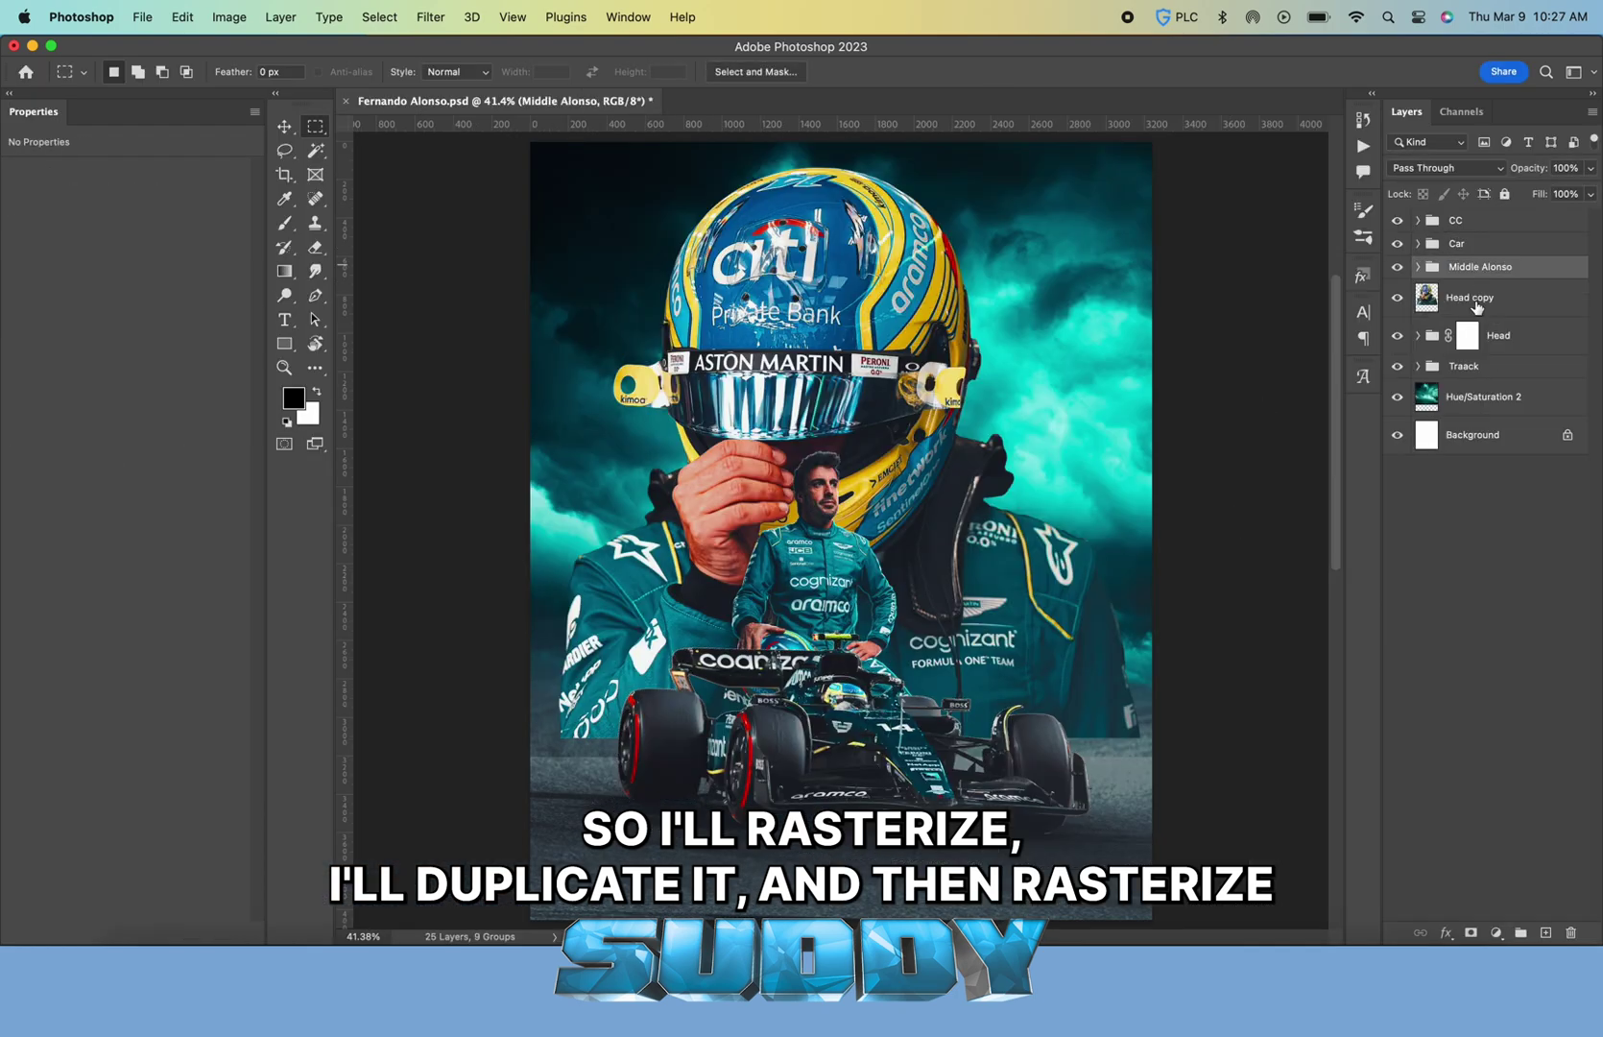
Rename Group 4 as "Head"
double_click(1470, 289)
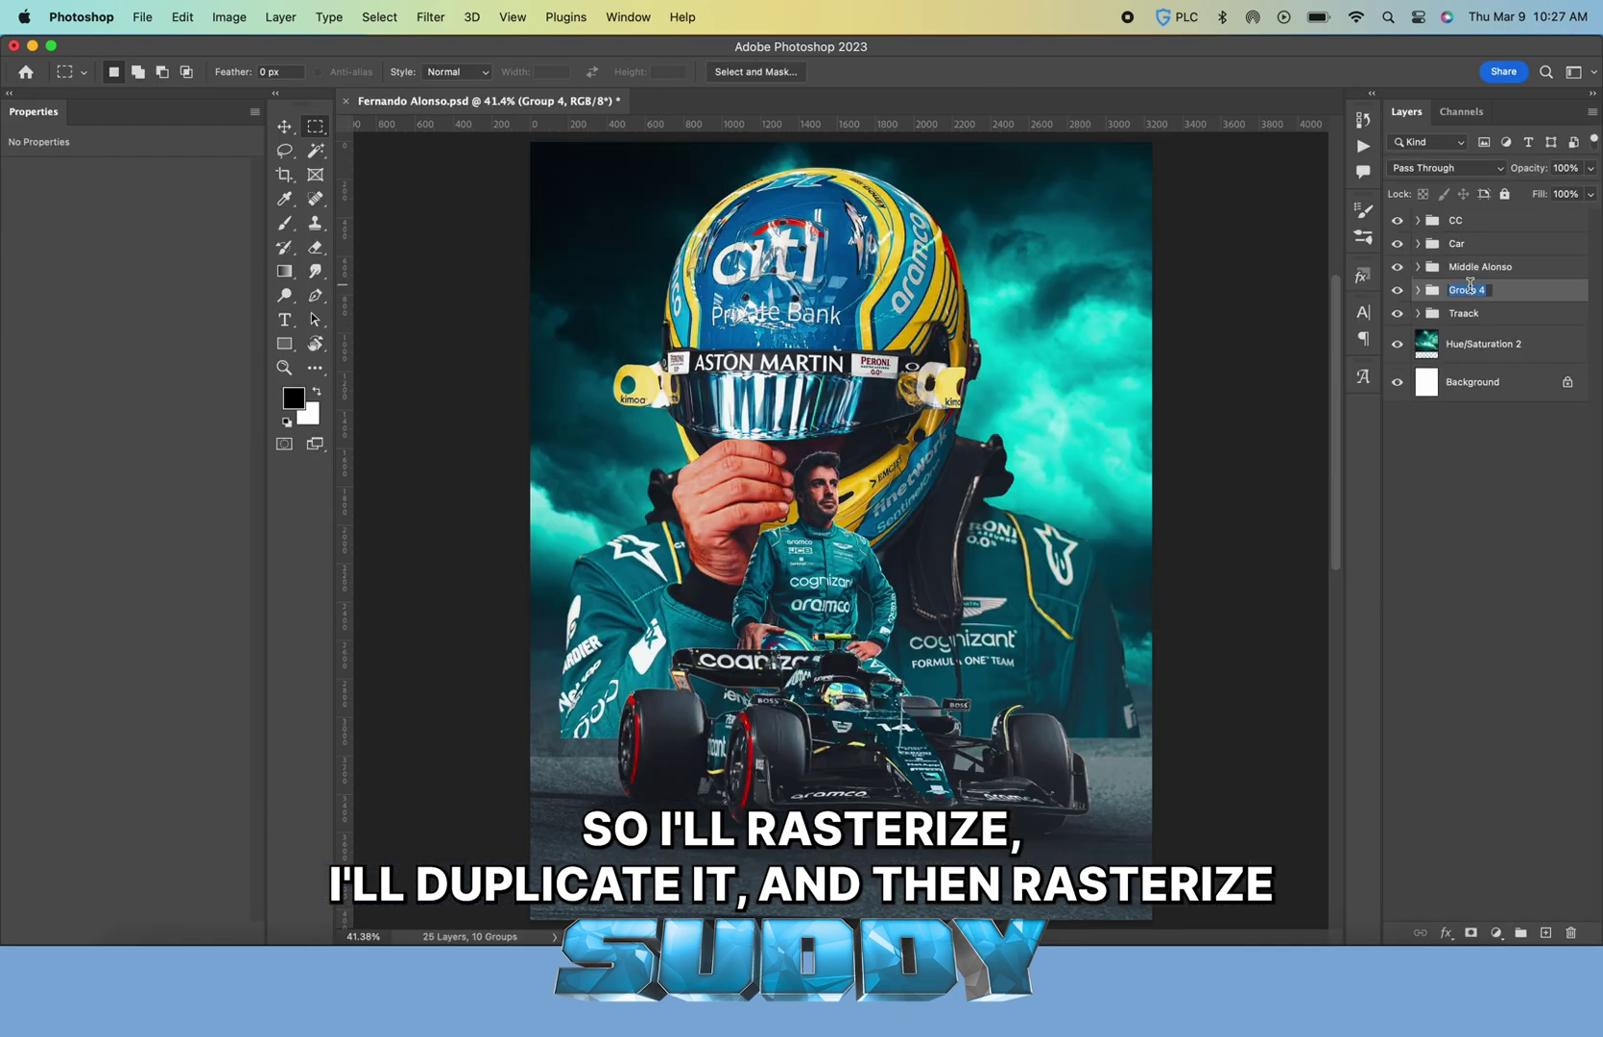
type("Head")
Duplicate the Traack group, turn the copy into a rasterized layer by way of a Smart Object, and hide the original group
left_click(1418, 313)
left_click(1510, 384)
left_click(1419, 313)
key("super+j")
right_click(1464, 315)
left_click(1363, 597)
left_click(1398, 352)
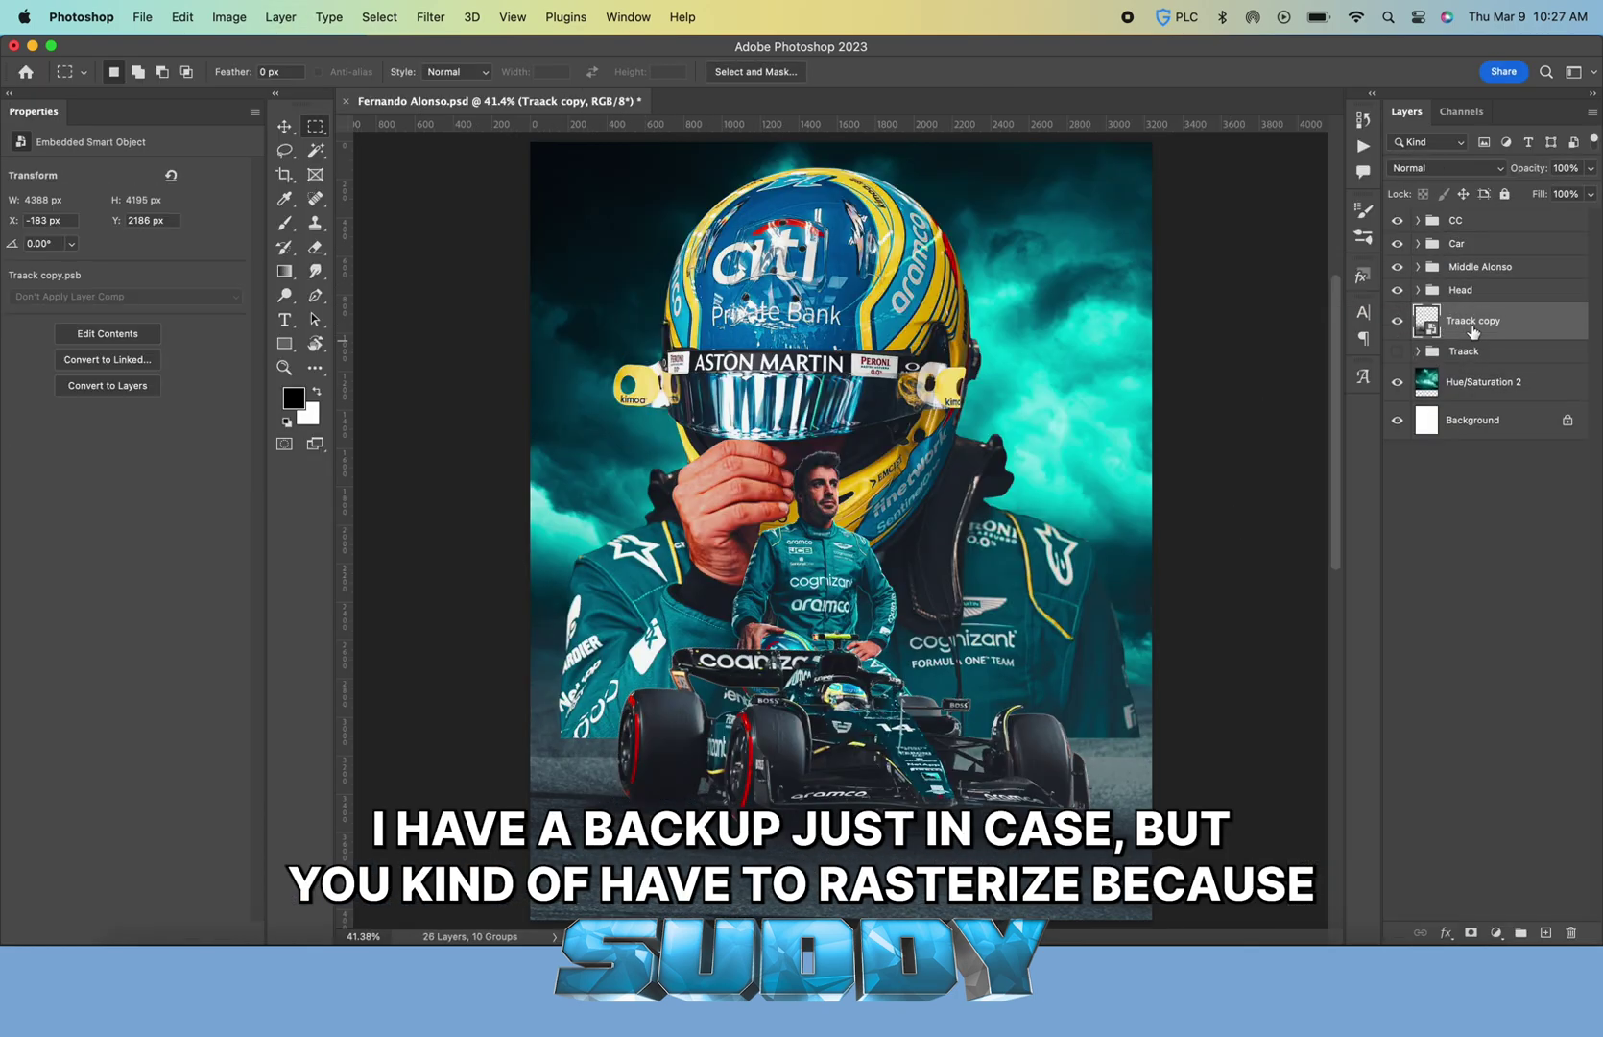
right_click(1482, 328)
left_click(1364, 768)
Harmonize the Traack copy with Hue/Saturation 2 in Neural Filters at Strength 100, shifting its colour slightly towards cyan
left_click(430, 18)
left_click(469, 103)
left_click(1216, 498)
left_click(1425, 314)
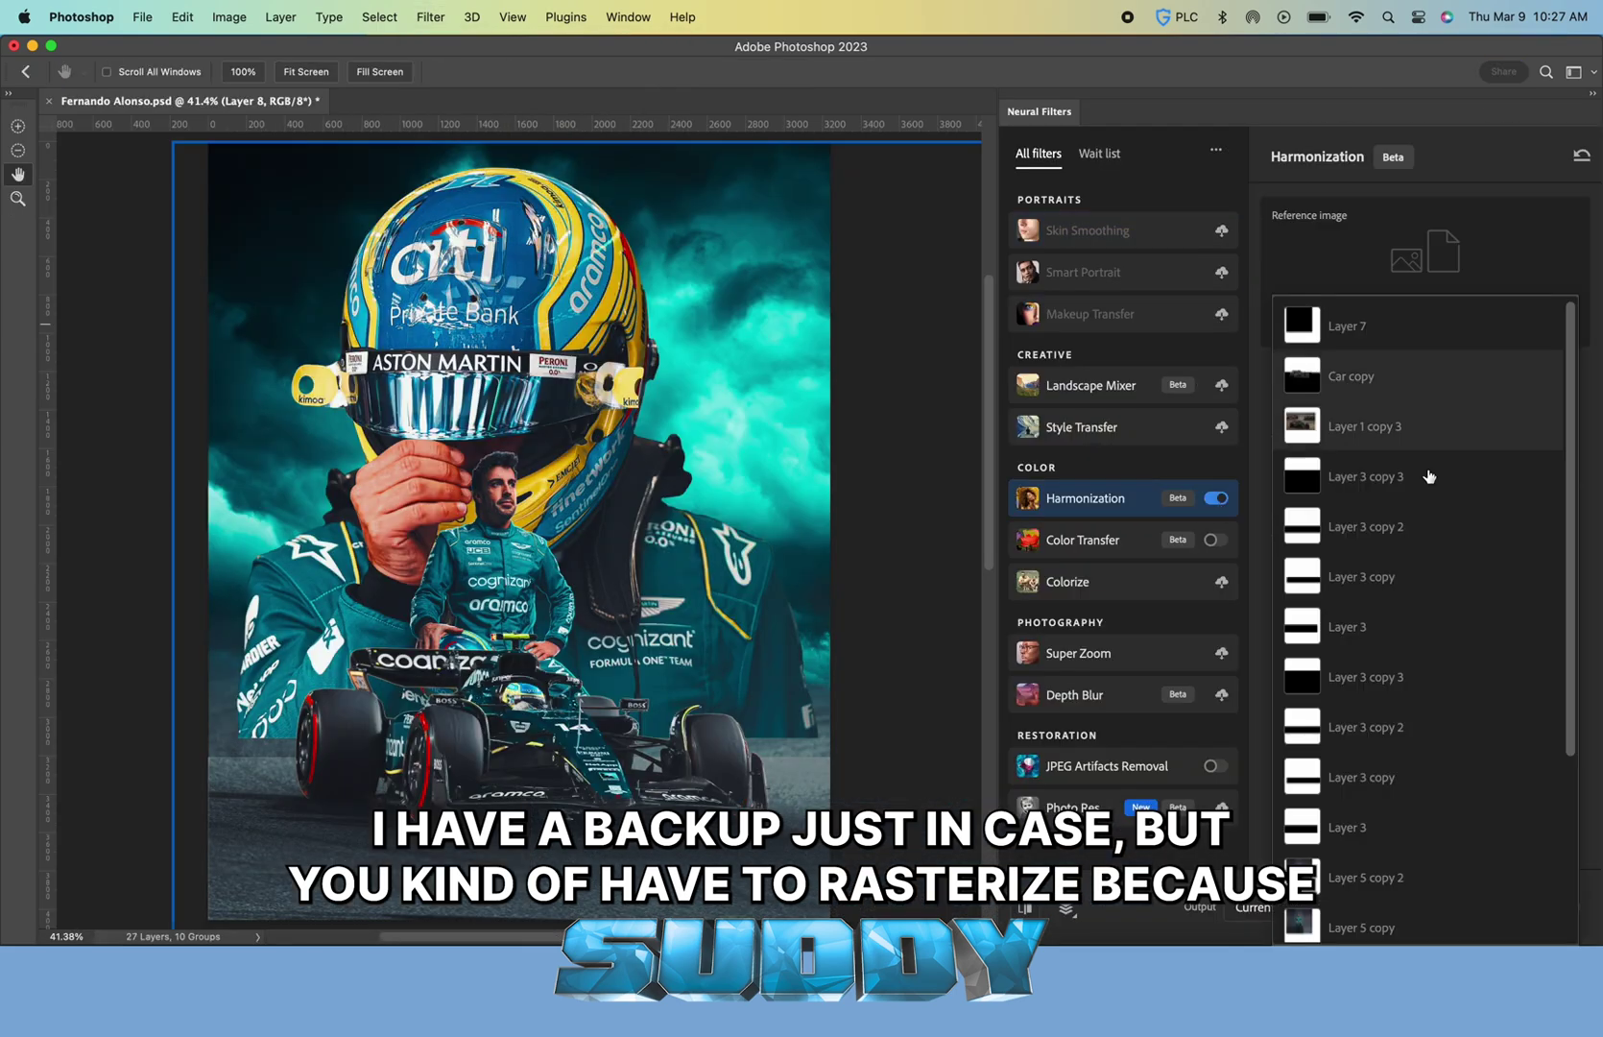
scroll(1433, 651, "down", 5)
left_click(1323, 550)
left_click_drag(1489, 642, 1558, 642)
left_click_drag(1418, 692, 1396, 692)
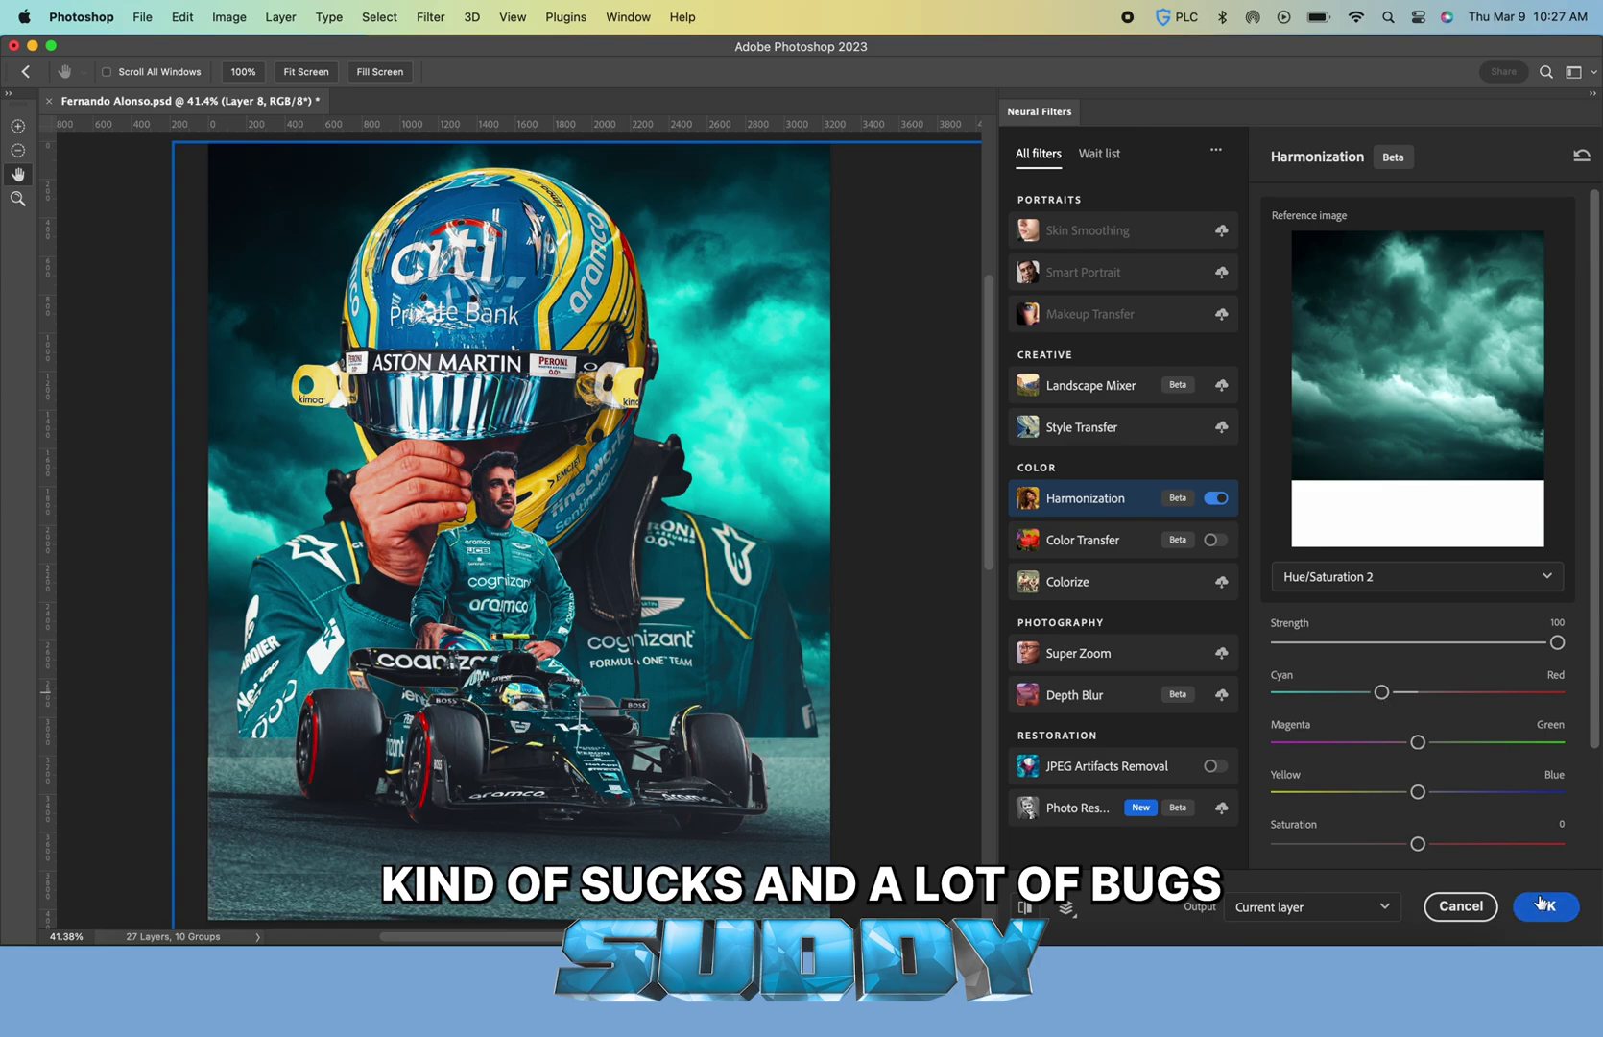
left_click(1546, 906)
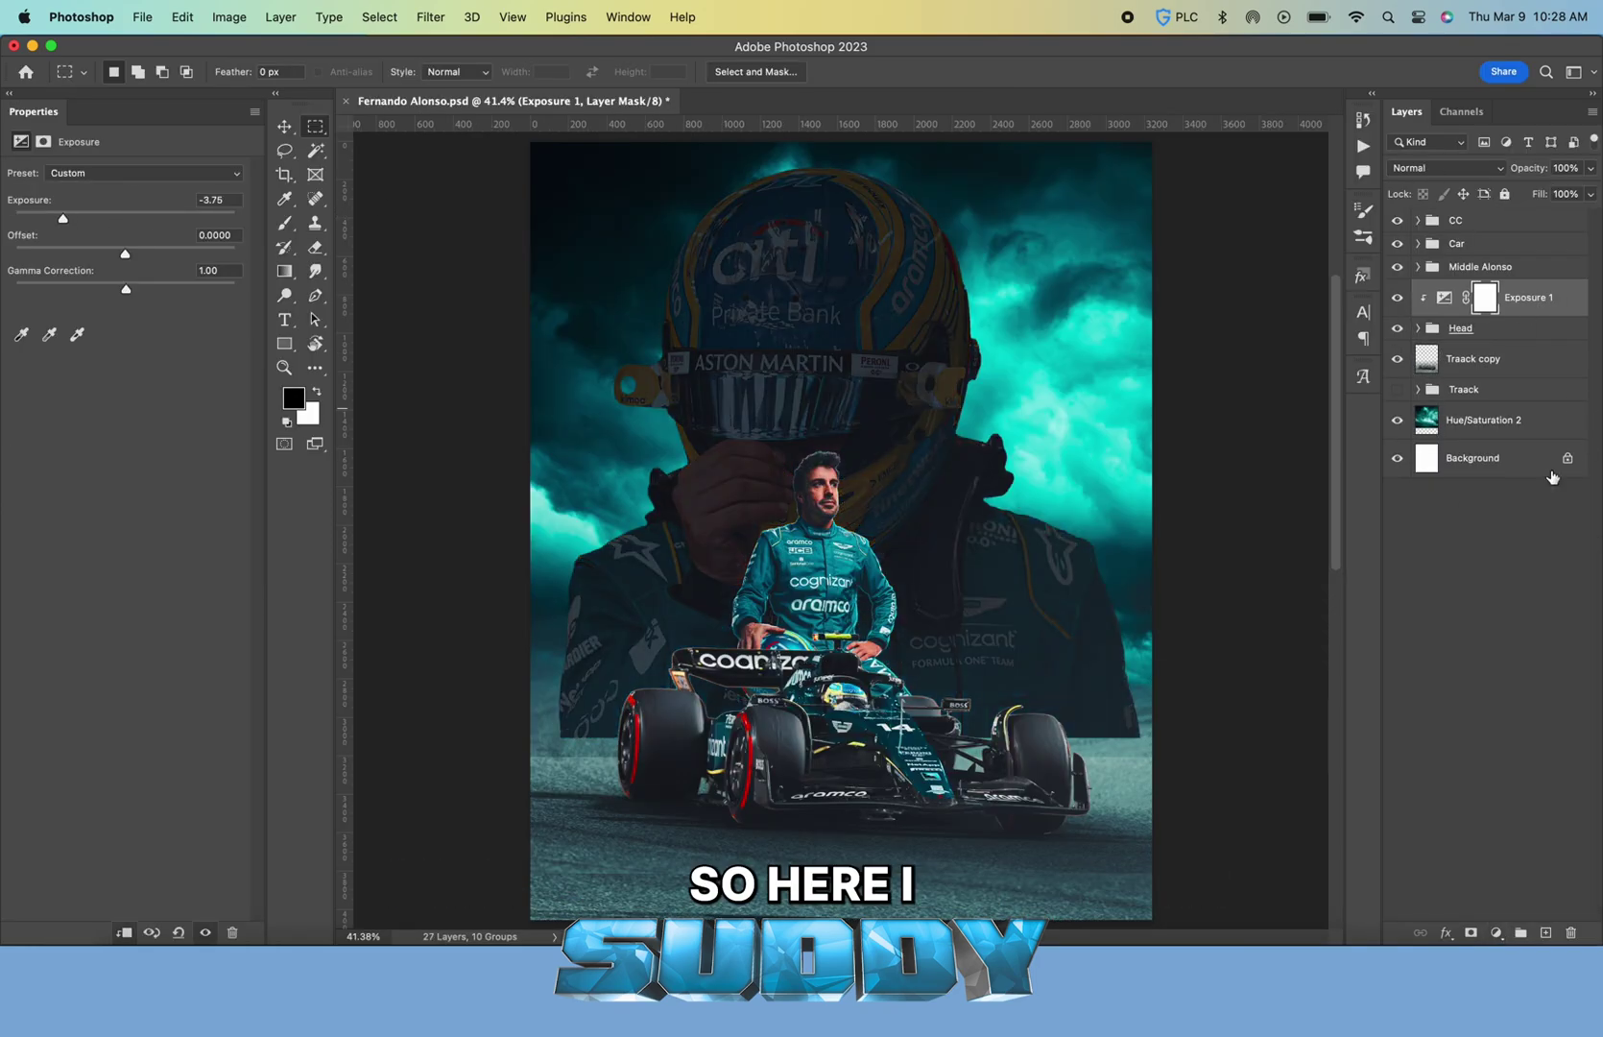
Clip a turquoise Linear Dodge (Add) Color Fill above the Head group's Exposure layer and paint its mask to light the driver's outer edges
left_click(1495, 932)
left_click(1507, 512)
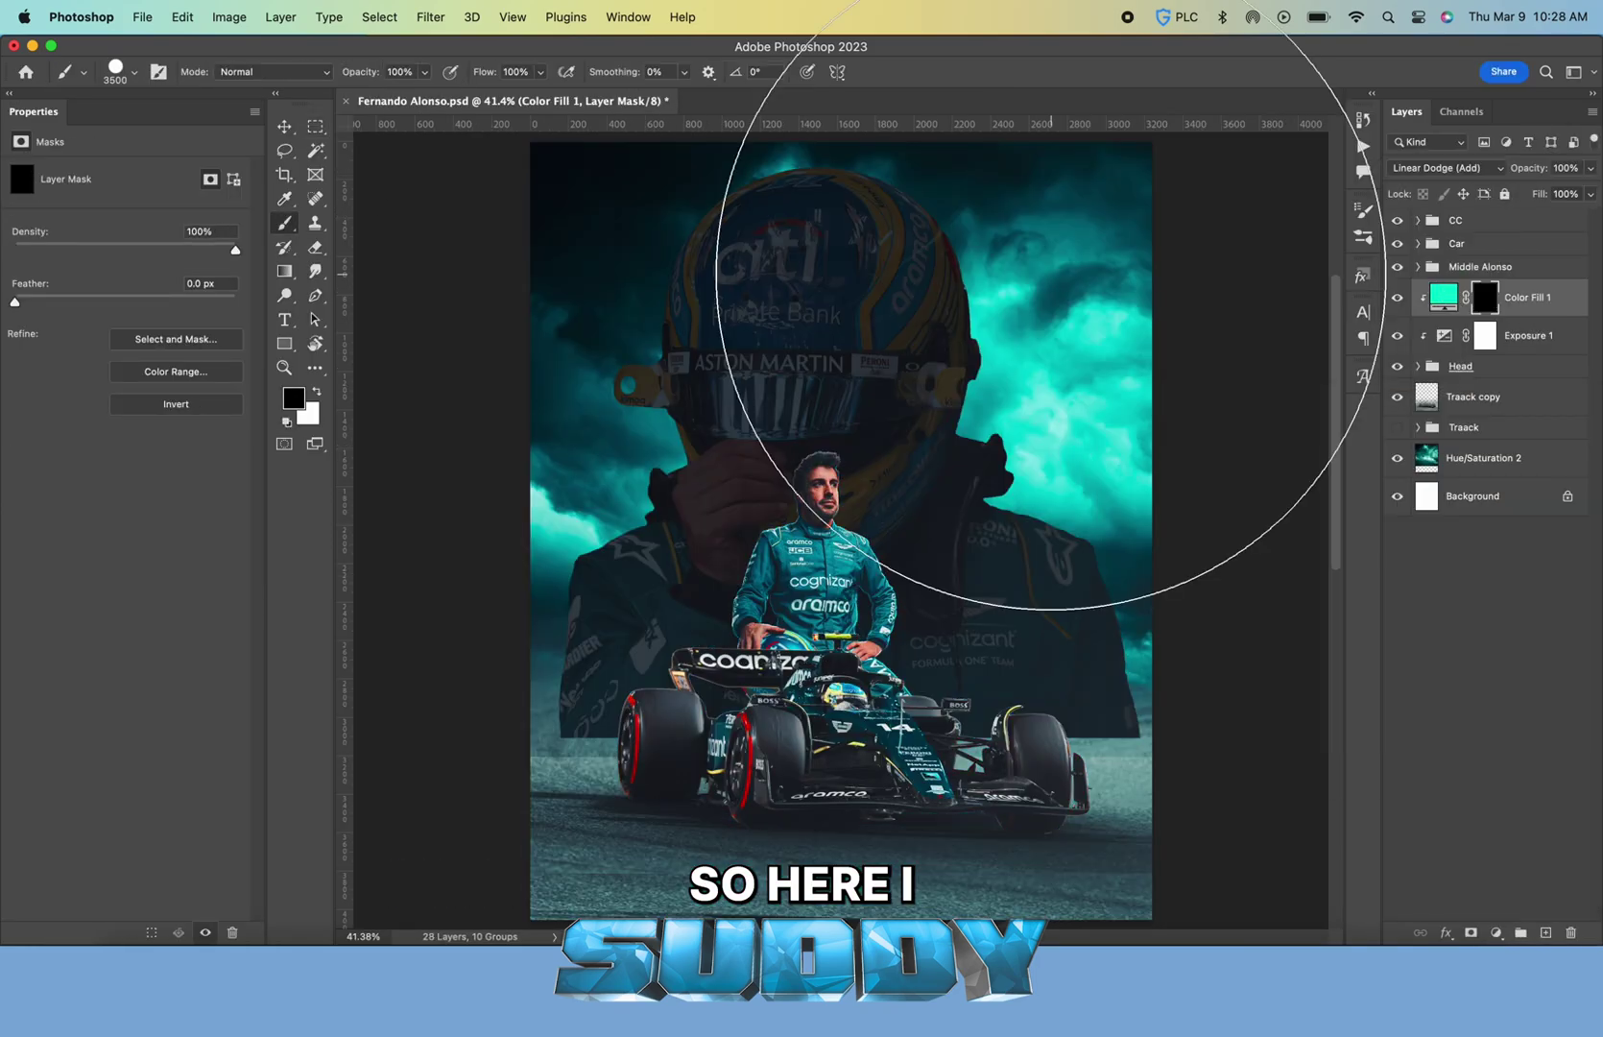
key("bracketleft")
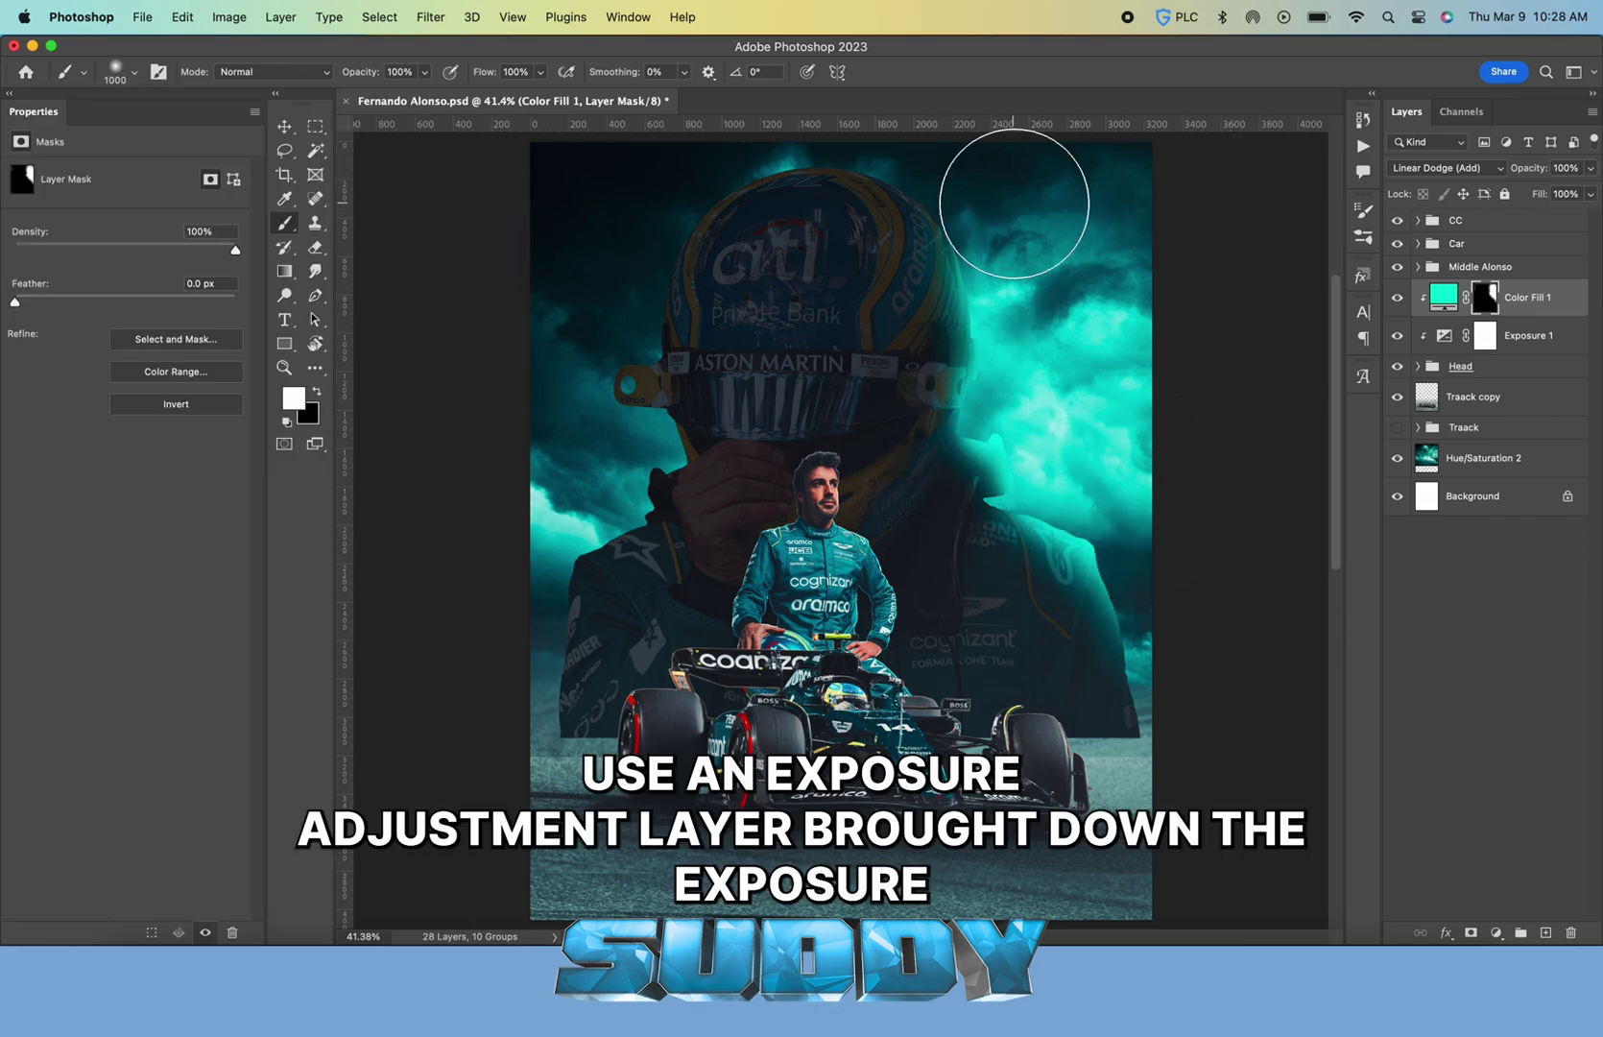
key("x")
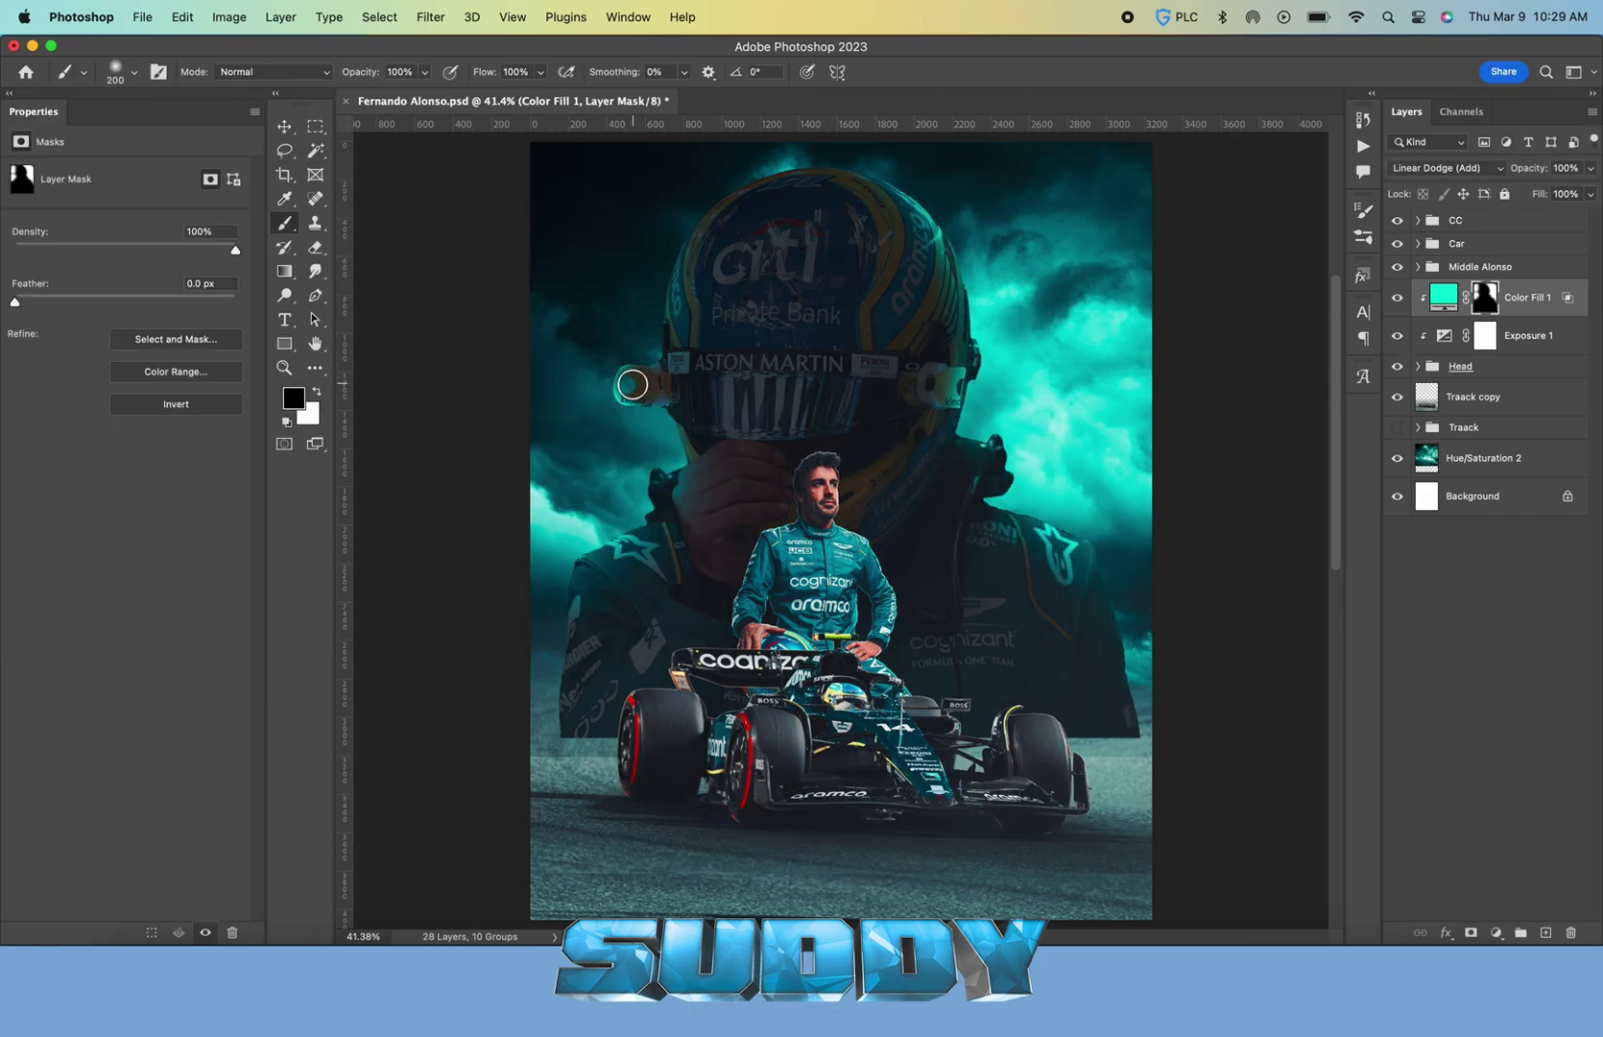
left_click_drag(629, 383, 634, 432)
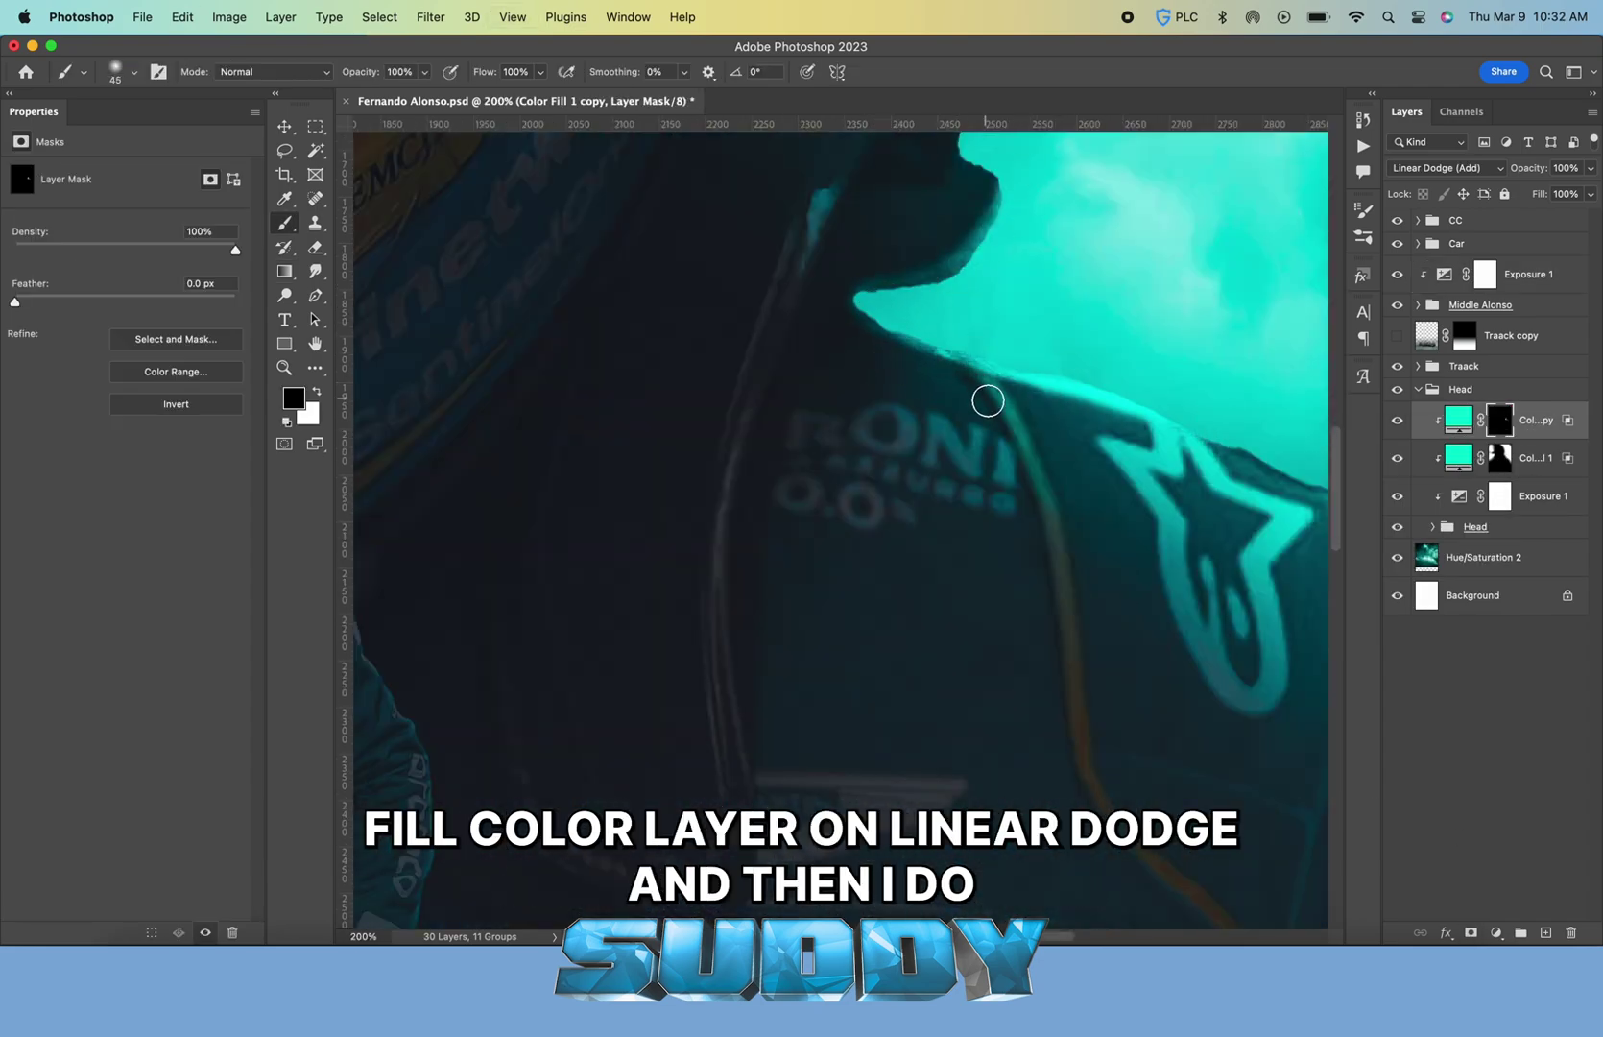
Paint thin rim light on the Color Fill 1 copy mask along the right shoulder, collar and right side of the helmet
scroll(999, 408, "down", 5)
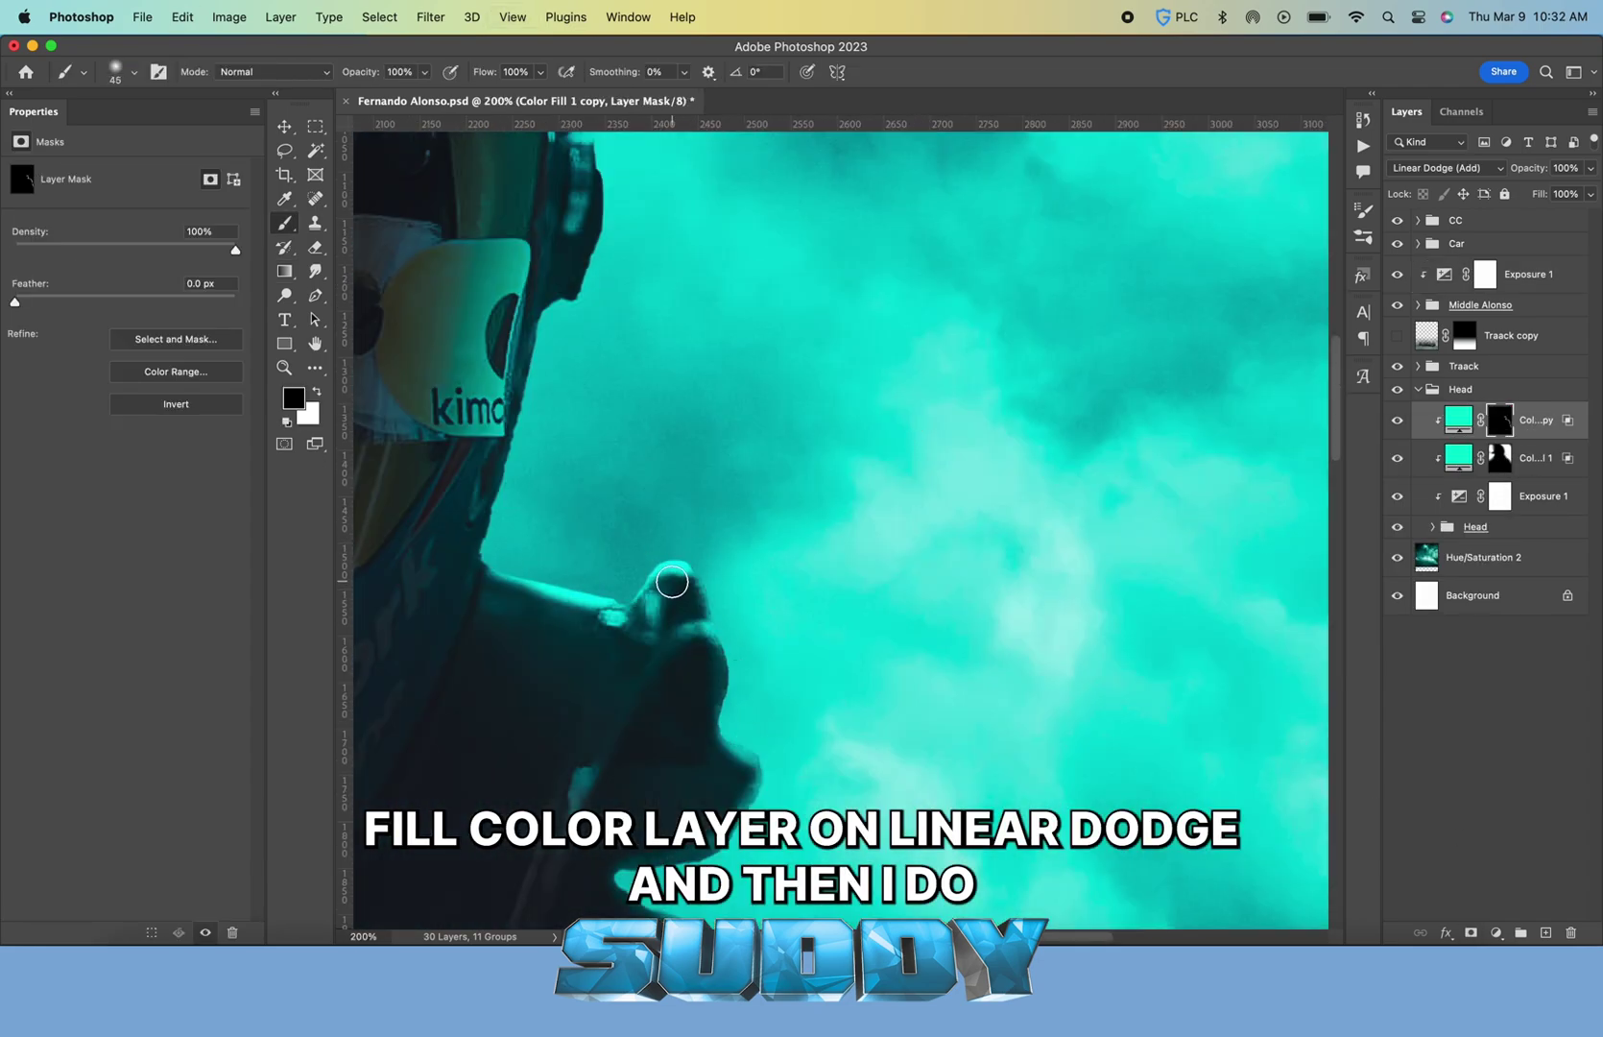
key("x")
mouse_move(487, 566)
left_mouse_down()
mouse_move(587, 203)
mouse_move(530, 322)
left_mouse_up()
key("x")
key("x")
Continue the thin rim light on the same mask over the helmet's top and down its left side to the chin and collar
key("x")
key("x")
scroll(608, 257, "up", 10)
left_click_drag(585, 200, 706, 503)
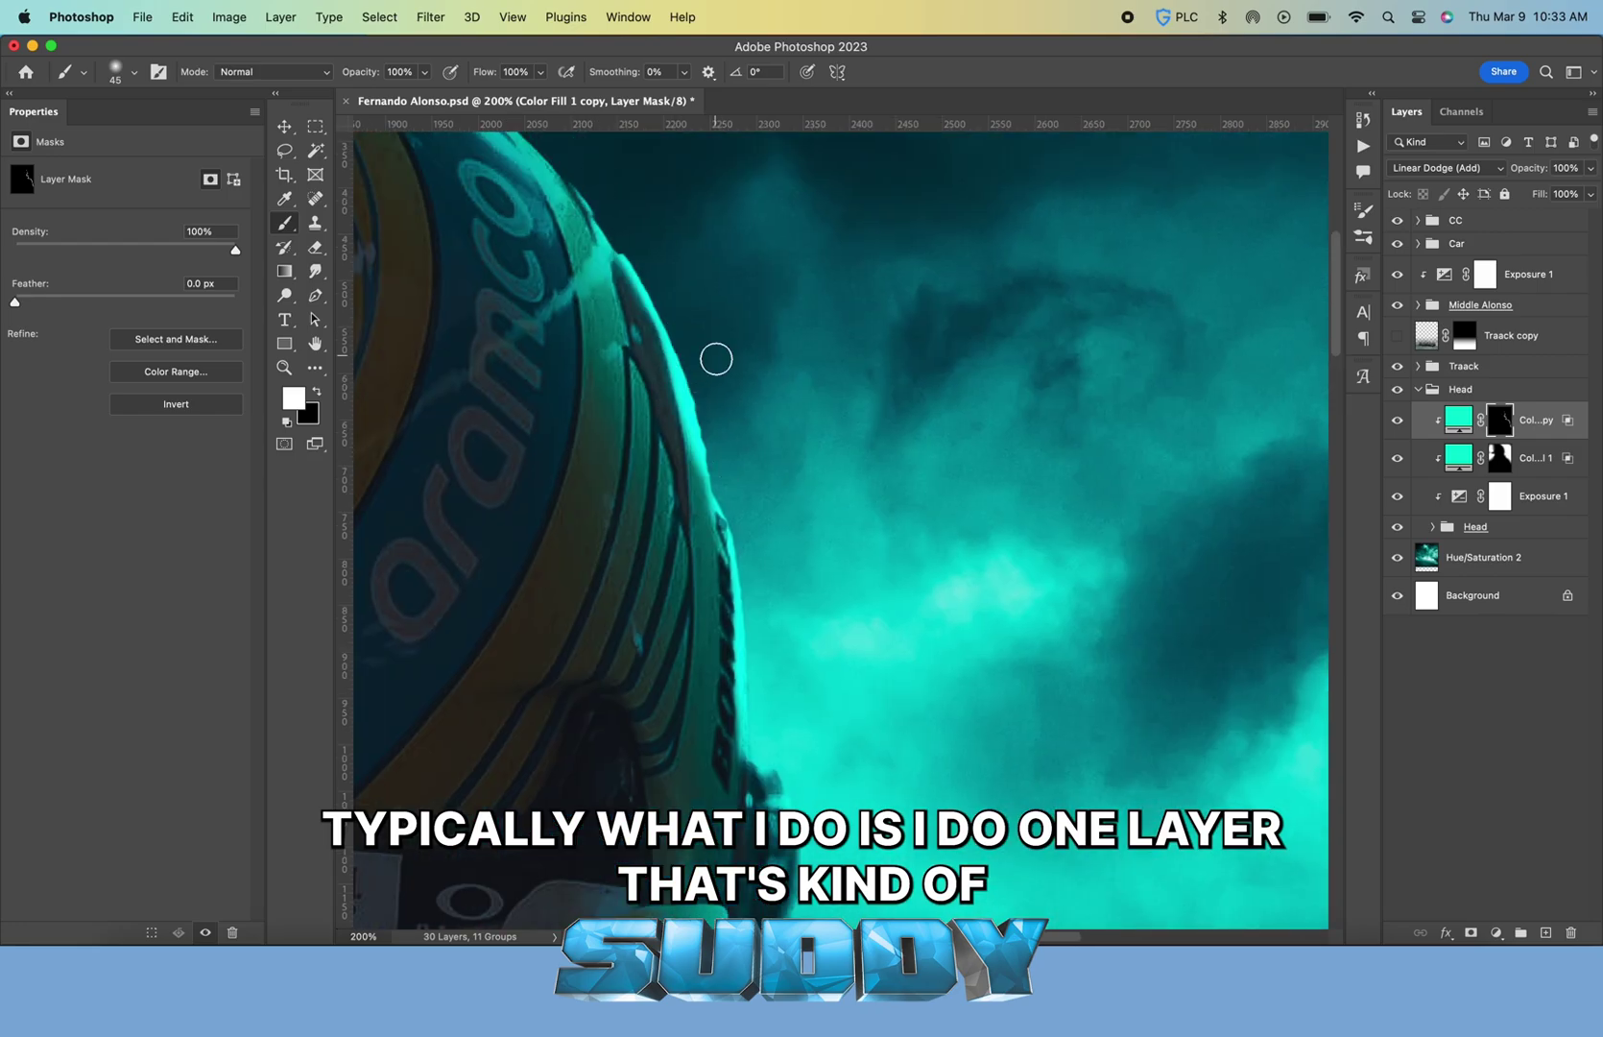
scroll(706, 503, "left", 5)
left_click_drag(1038, 547, 600, 295)
key("x")
key("x")
scroll(611, 373, "down", 10)
left_click_drag(784, 686, 580, 638)
scroll(672, 653, "down", 5)
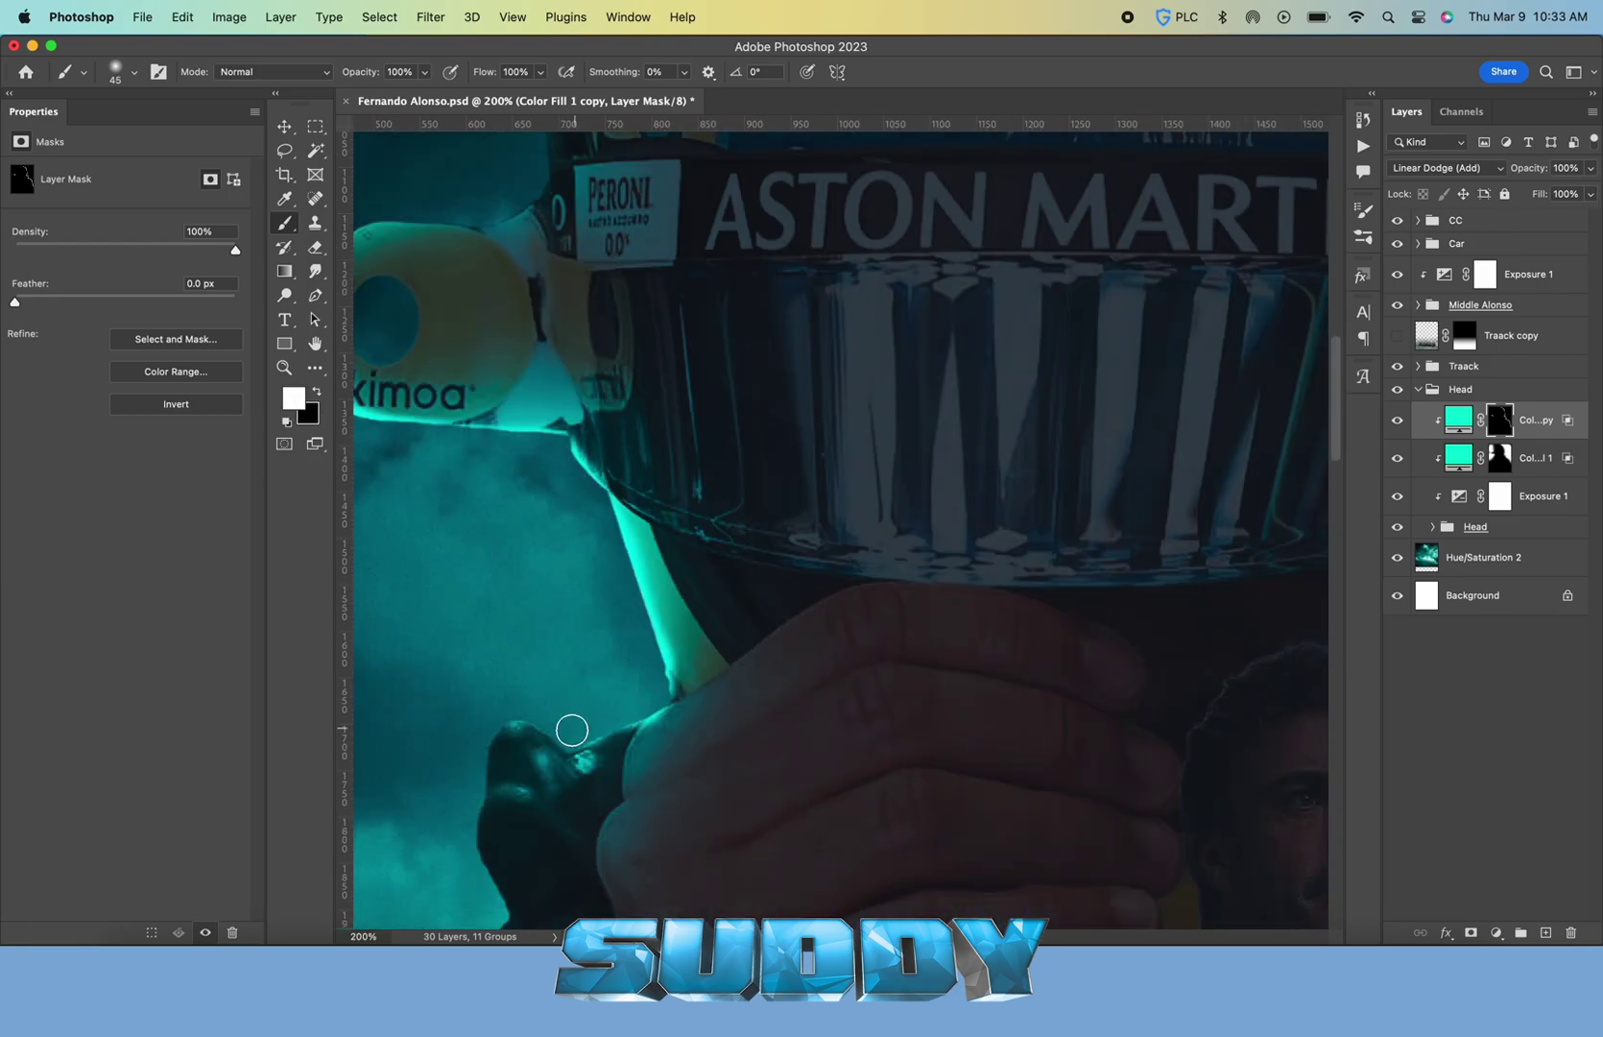
left_click_drag(569, 437, 663, 651)
scroll(567, 728, "down", 15)
scroll(601, 797, "left", 10)
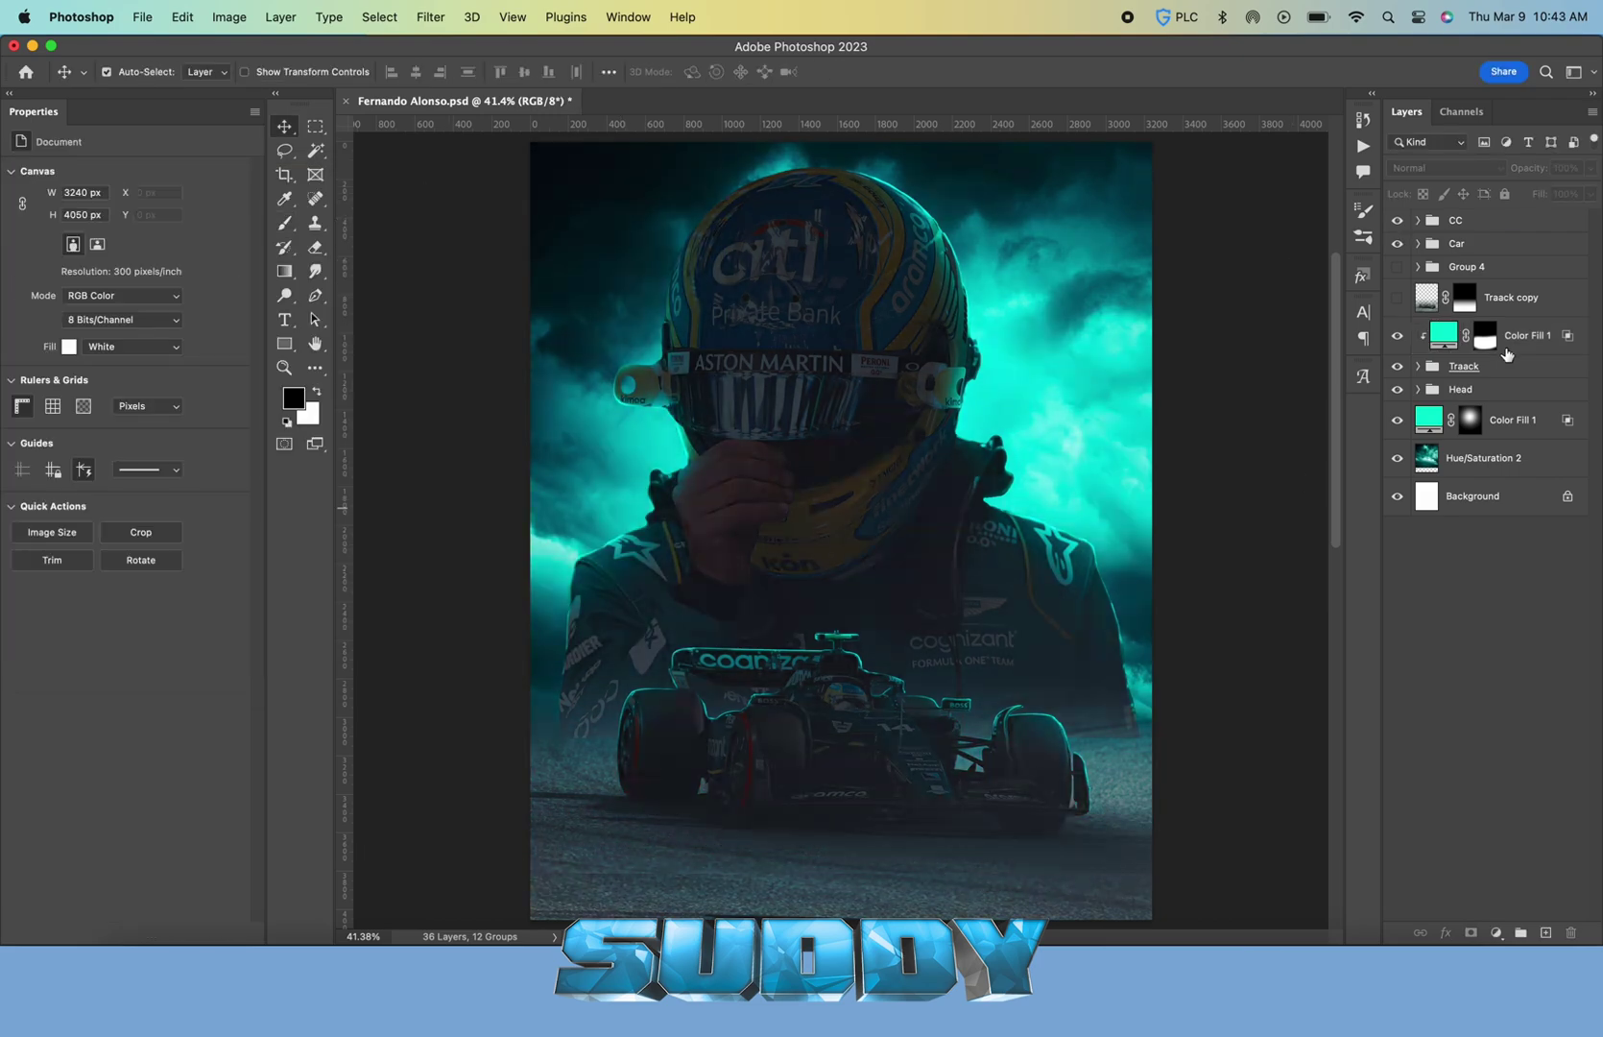
Paste the smoke image above the track's Color Fill 1 and enlarge it to about 3358 x 2237 px, covering the poster's width
left_click(1505, 348)
key("super+v")
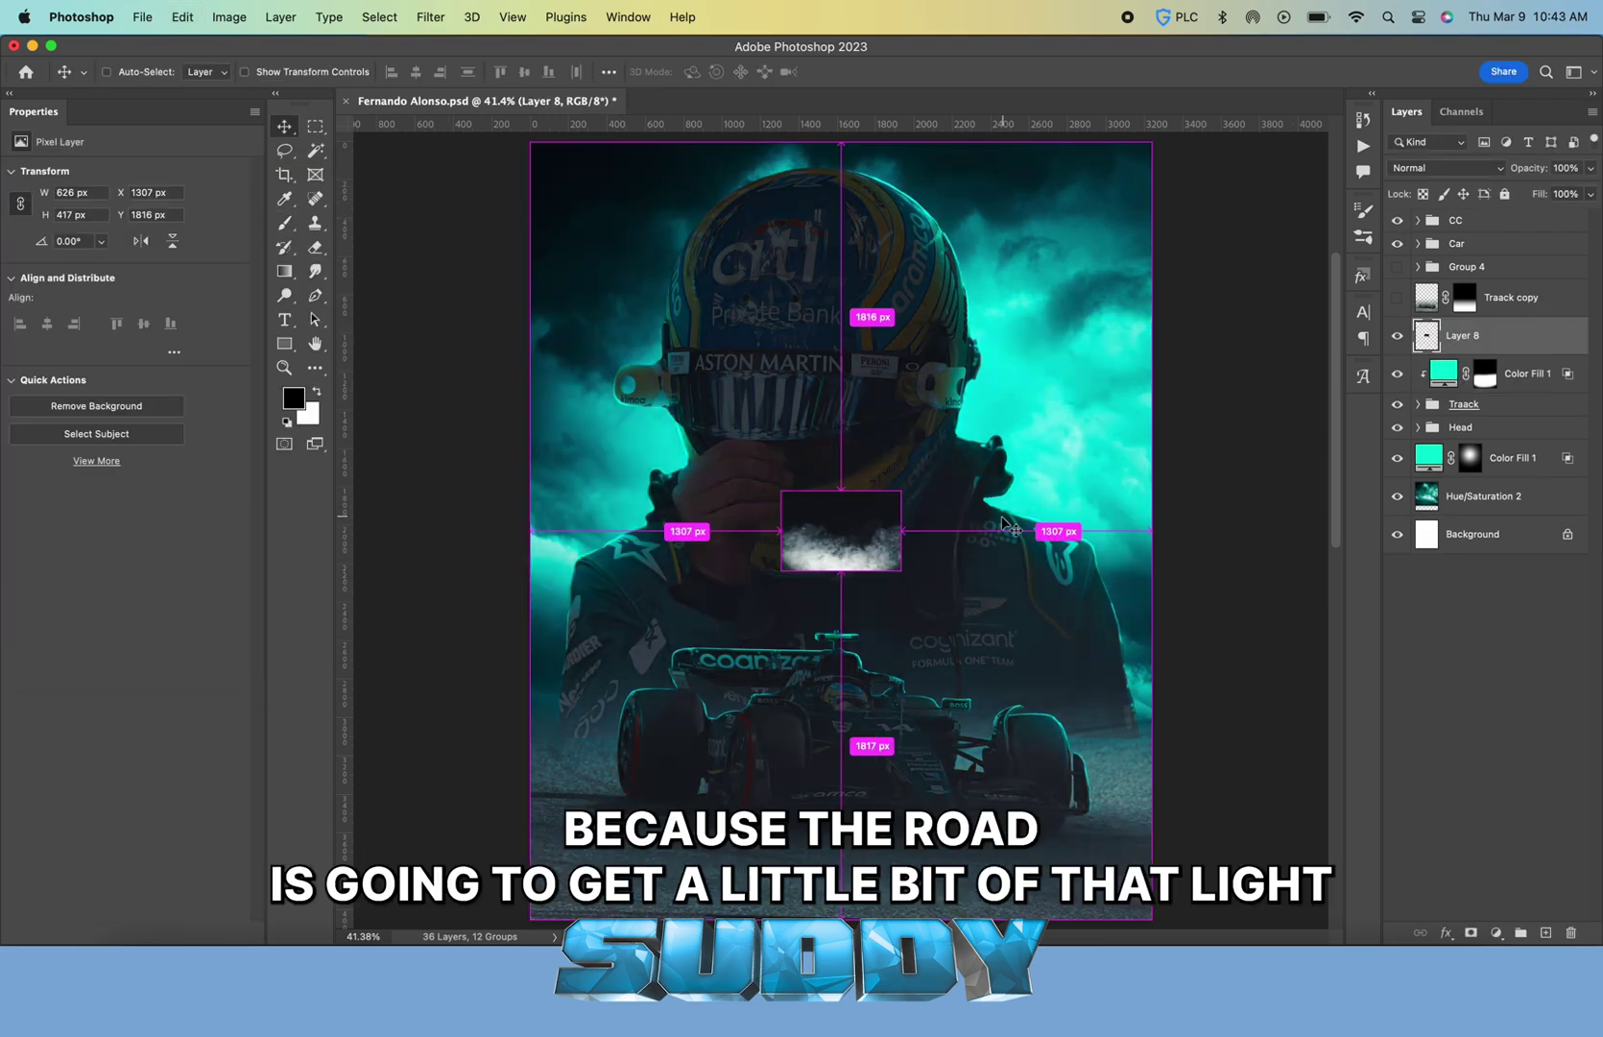
key("super+t")
left_click_drag(900, 491, 1118, 200)
left_click_drag(838, 571, 838, 630)
key("Return")
Set the smoke layer's blend mode to Screen and move it down so the smoke surrounds the car
left_click(1431, 170)
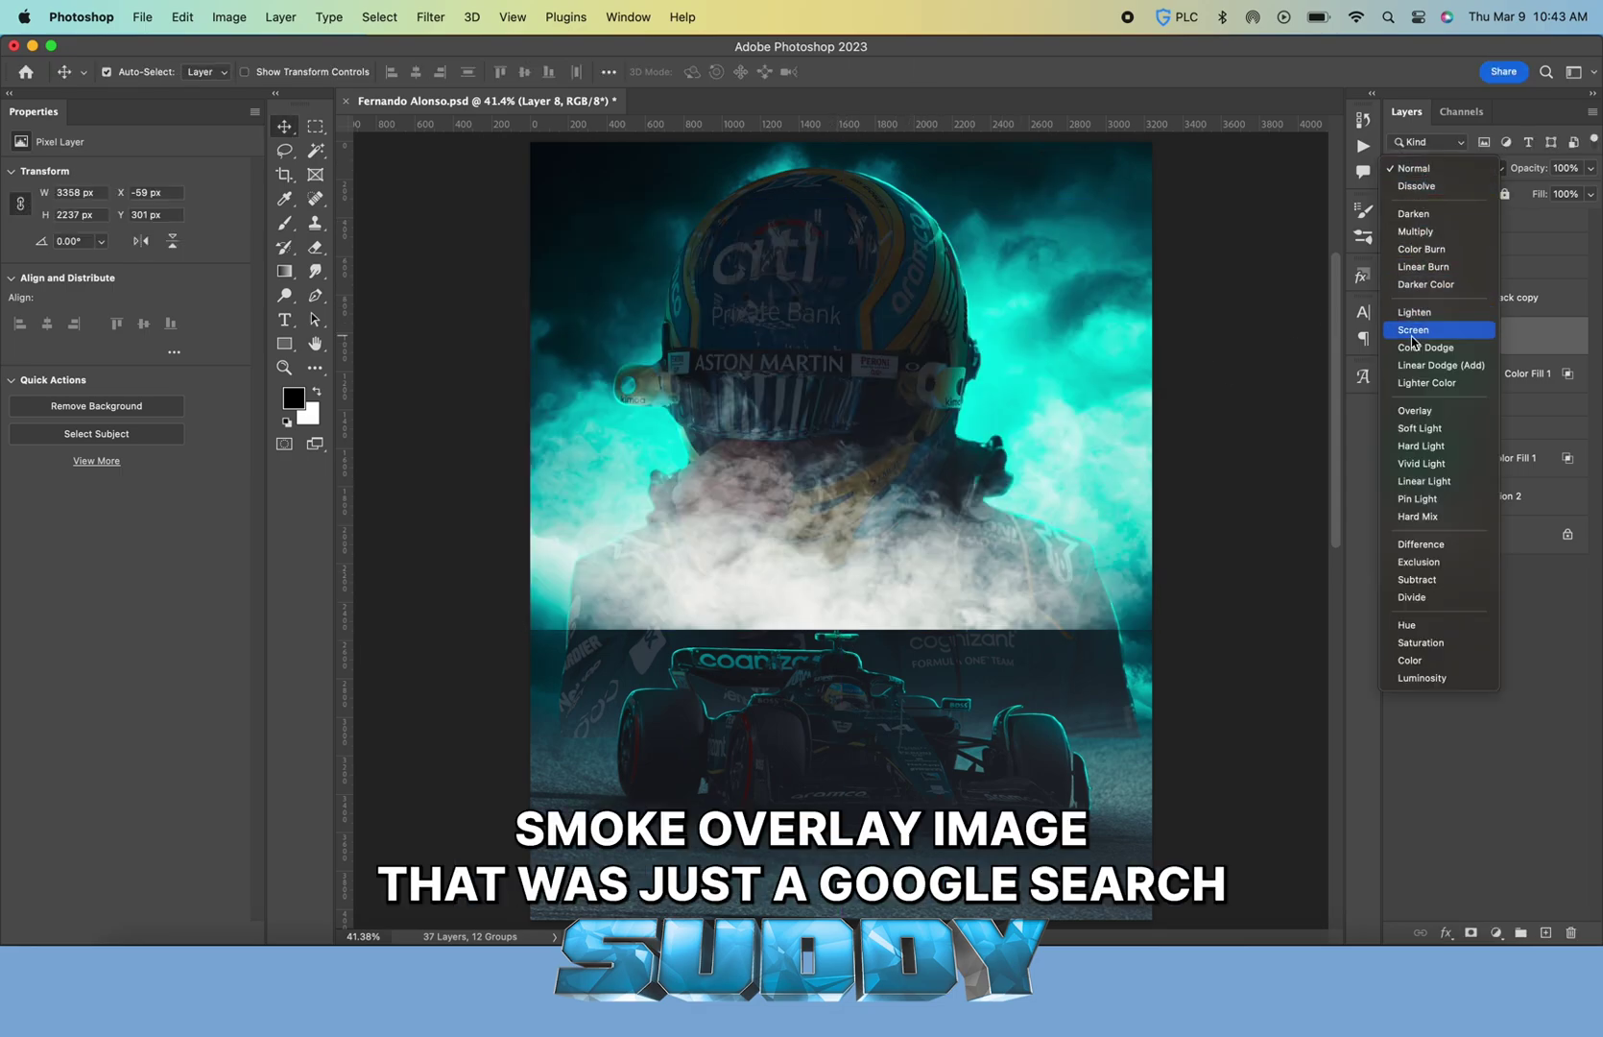
left_click(1430, 331)
key("super+t")
left_click_drag(978, 454, 965, 658)
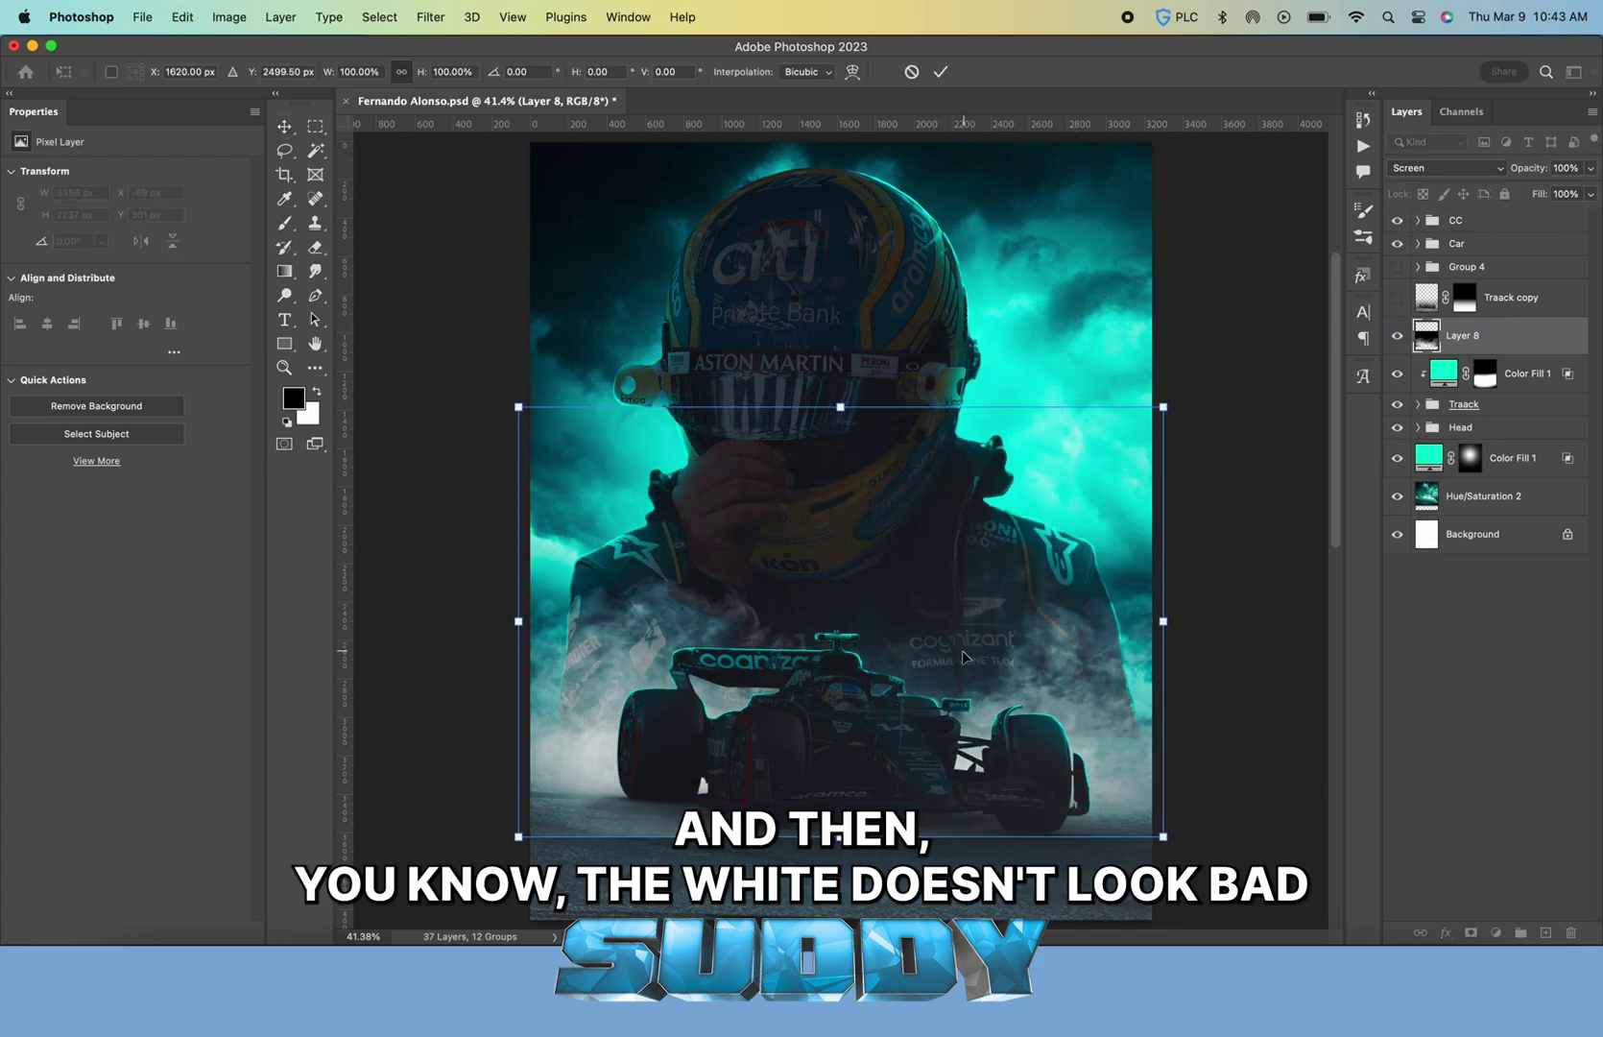
key("Return")
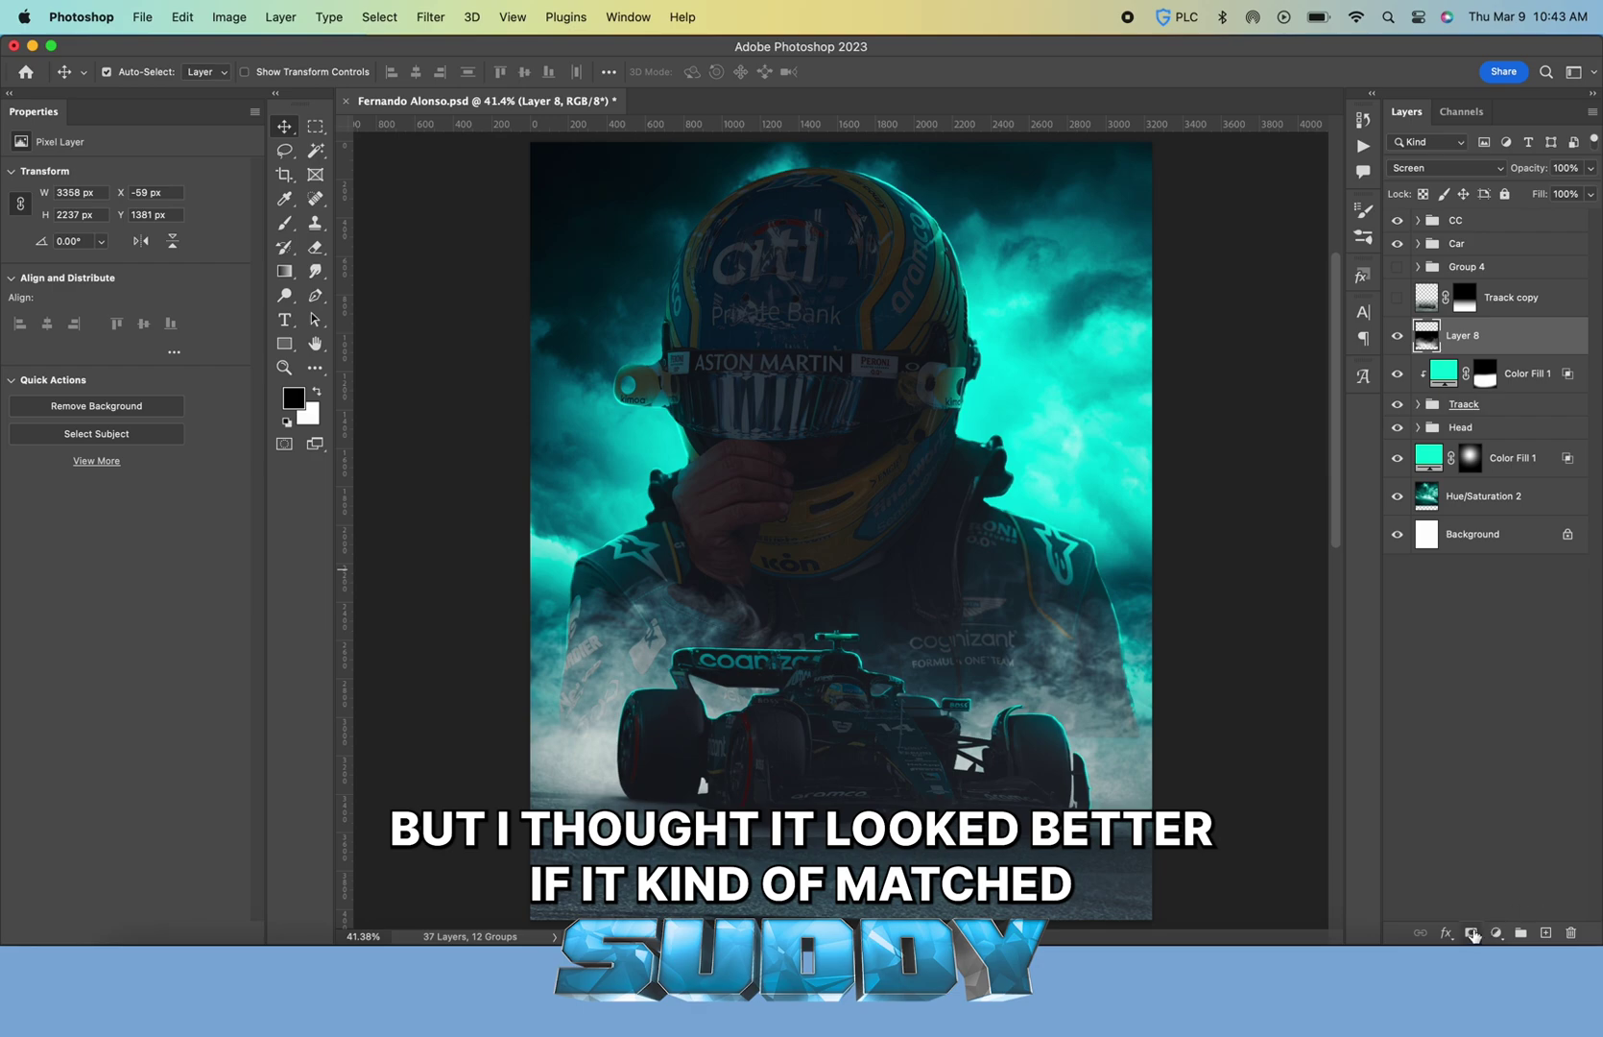
Add a layer mask to the smoke and brush out its hard lower edge over the road
left_click(1474, 936)
key("b")
scroll(758, 770, "down", 2)
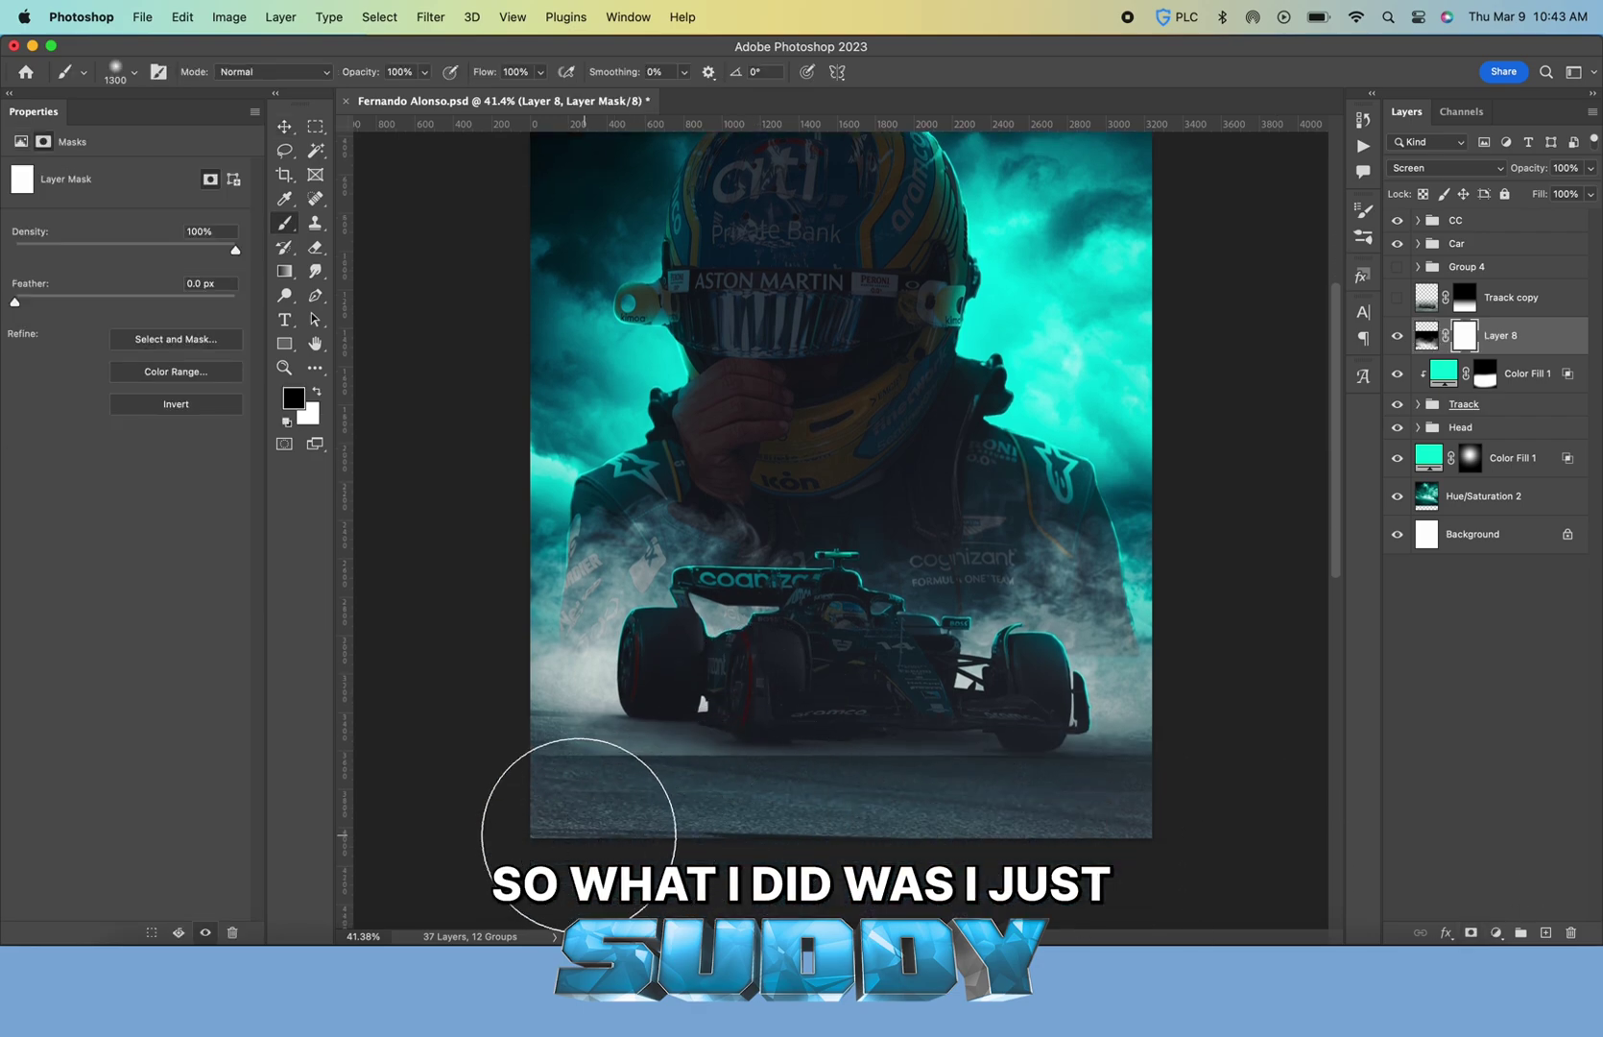
left_click(536, 830)
left_click(1175, 861, "shift")
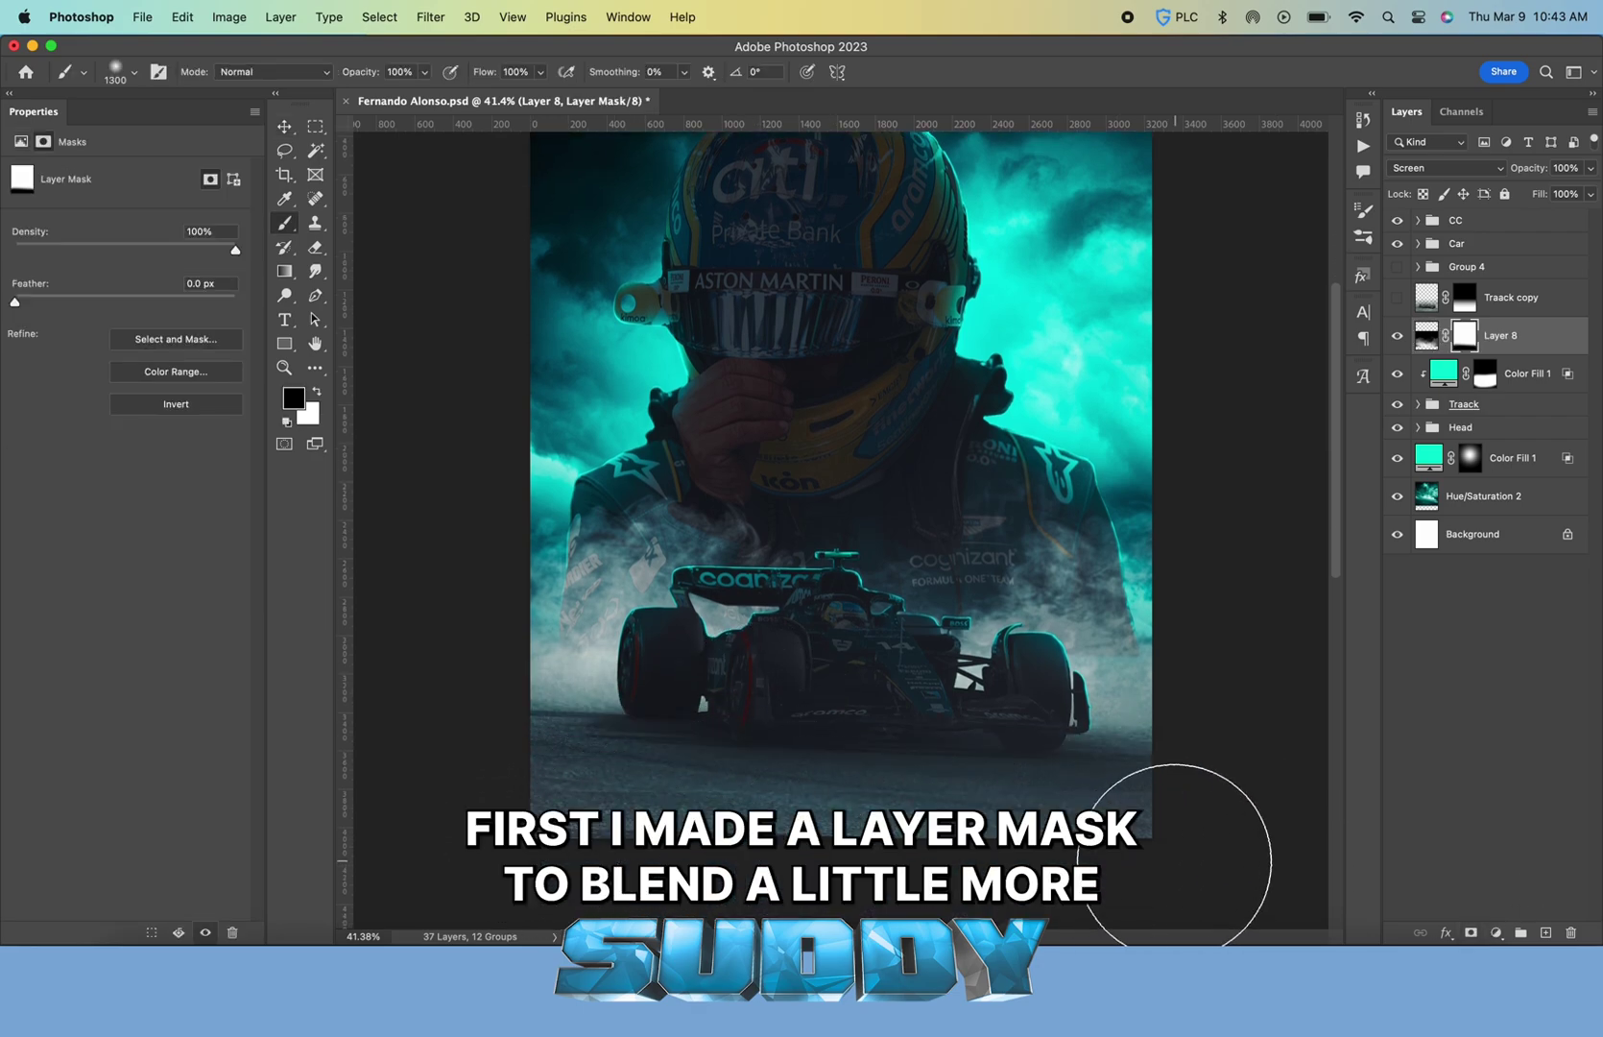
scroll(1192, 848, "up", 2)
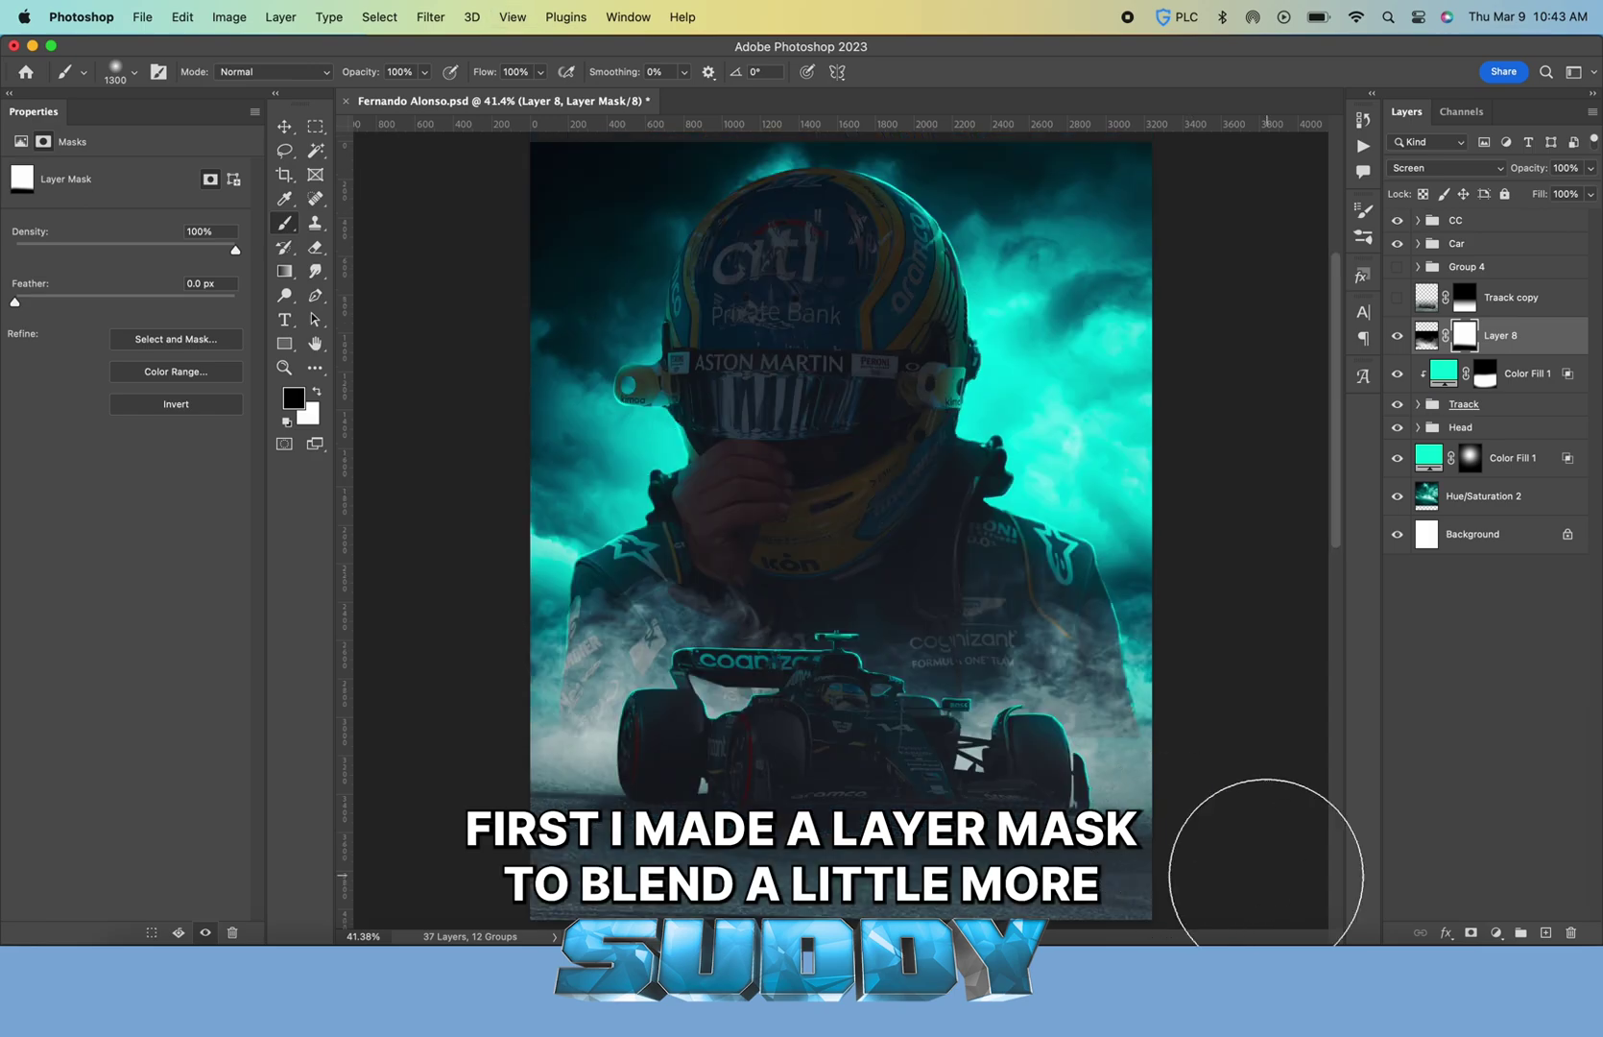
Clip a Hue/Saturation adjustment to the smoke, enable Colorize and shift the hue to the sky's teal
left_click(1507, 929)
left_click(1526, 687)
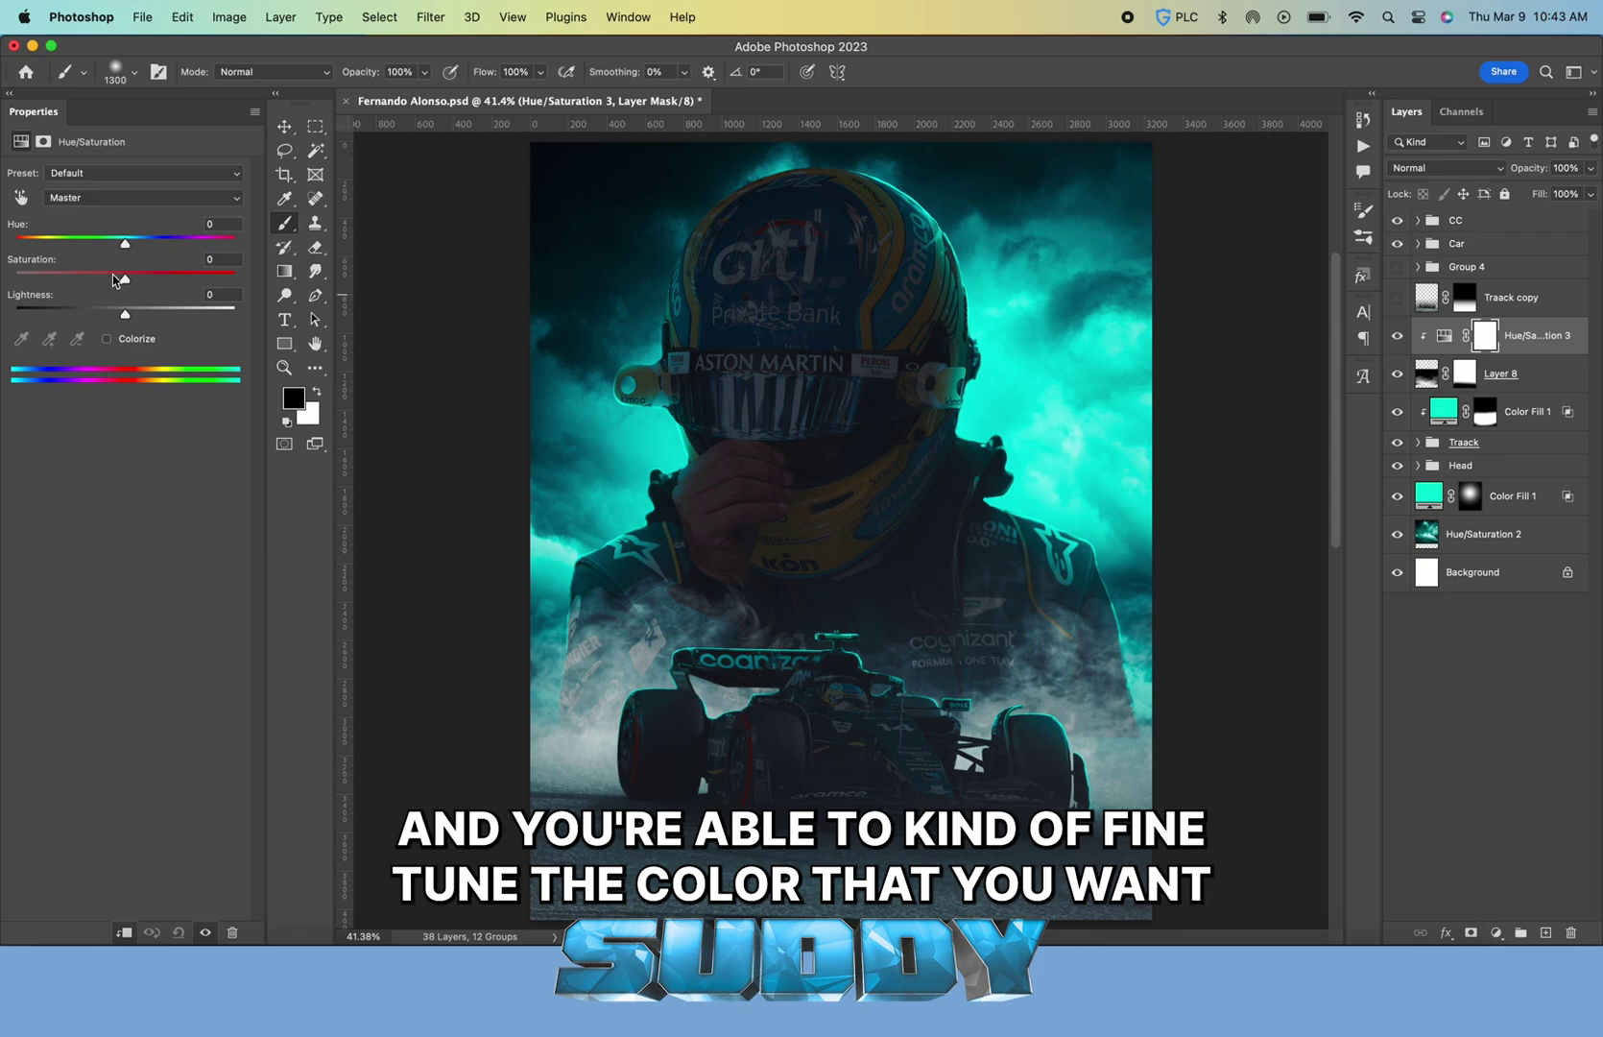
left_click(105, 338)
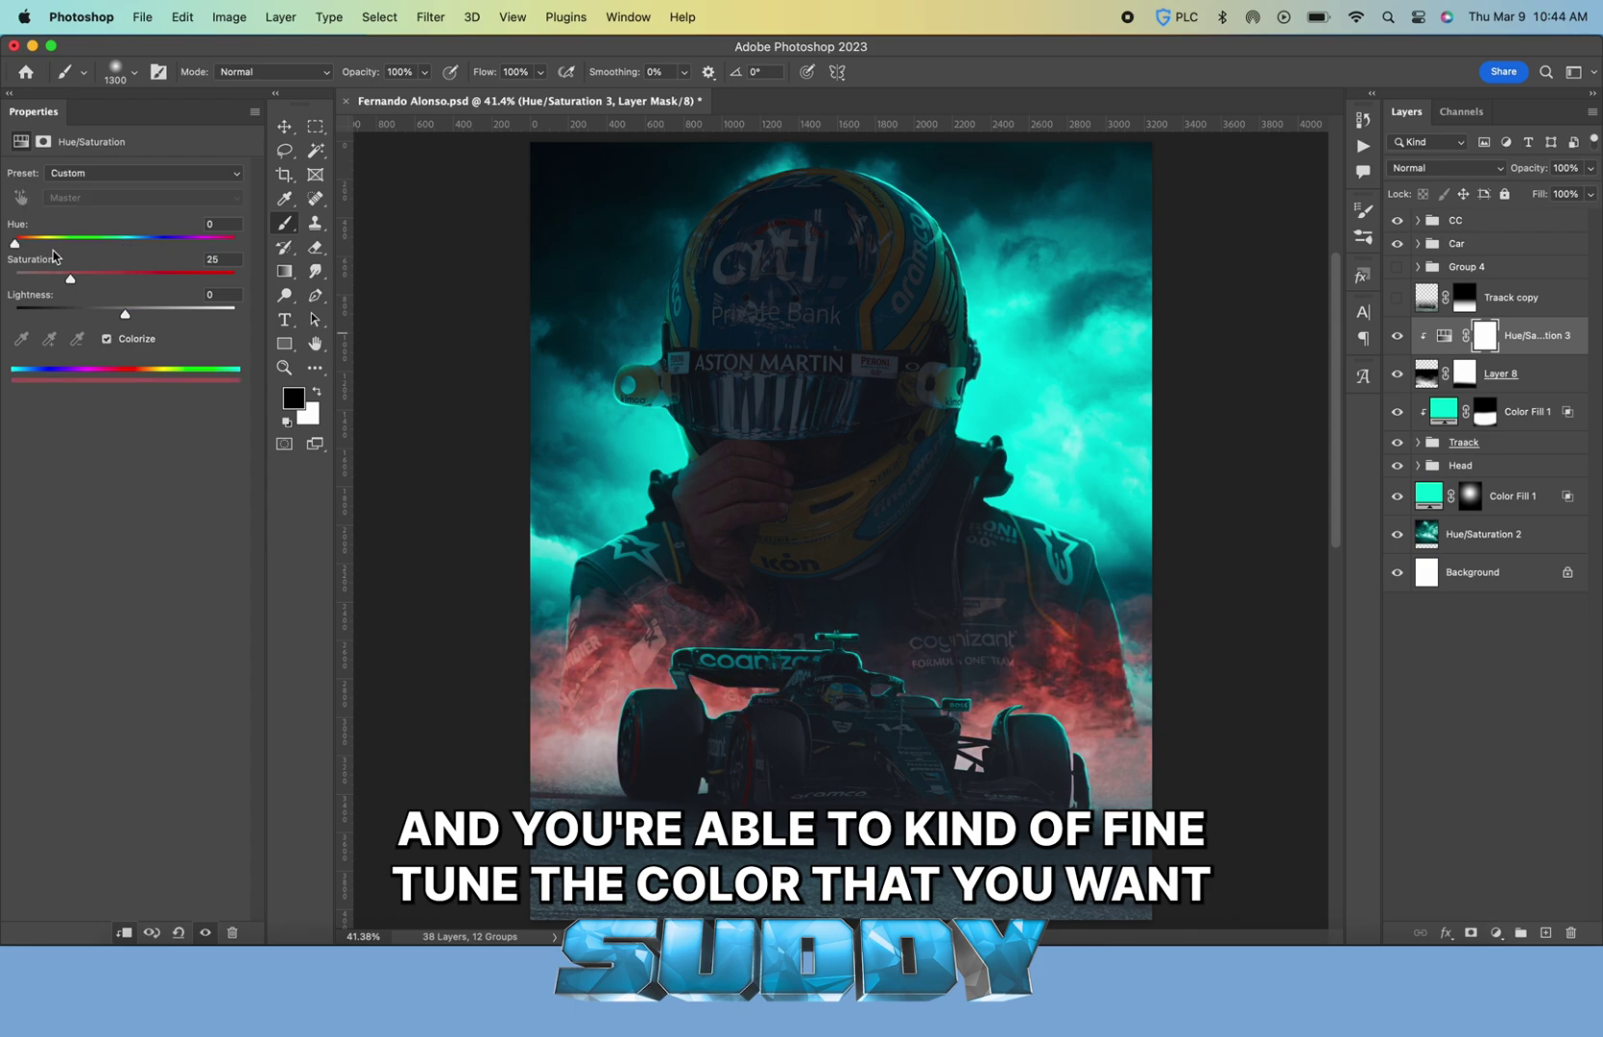
left_click_drag(65, 243, 118, 239)
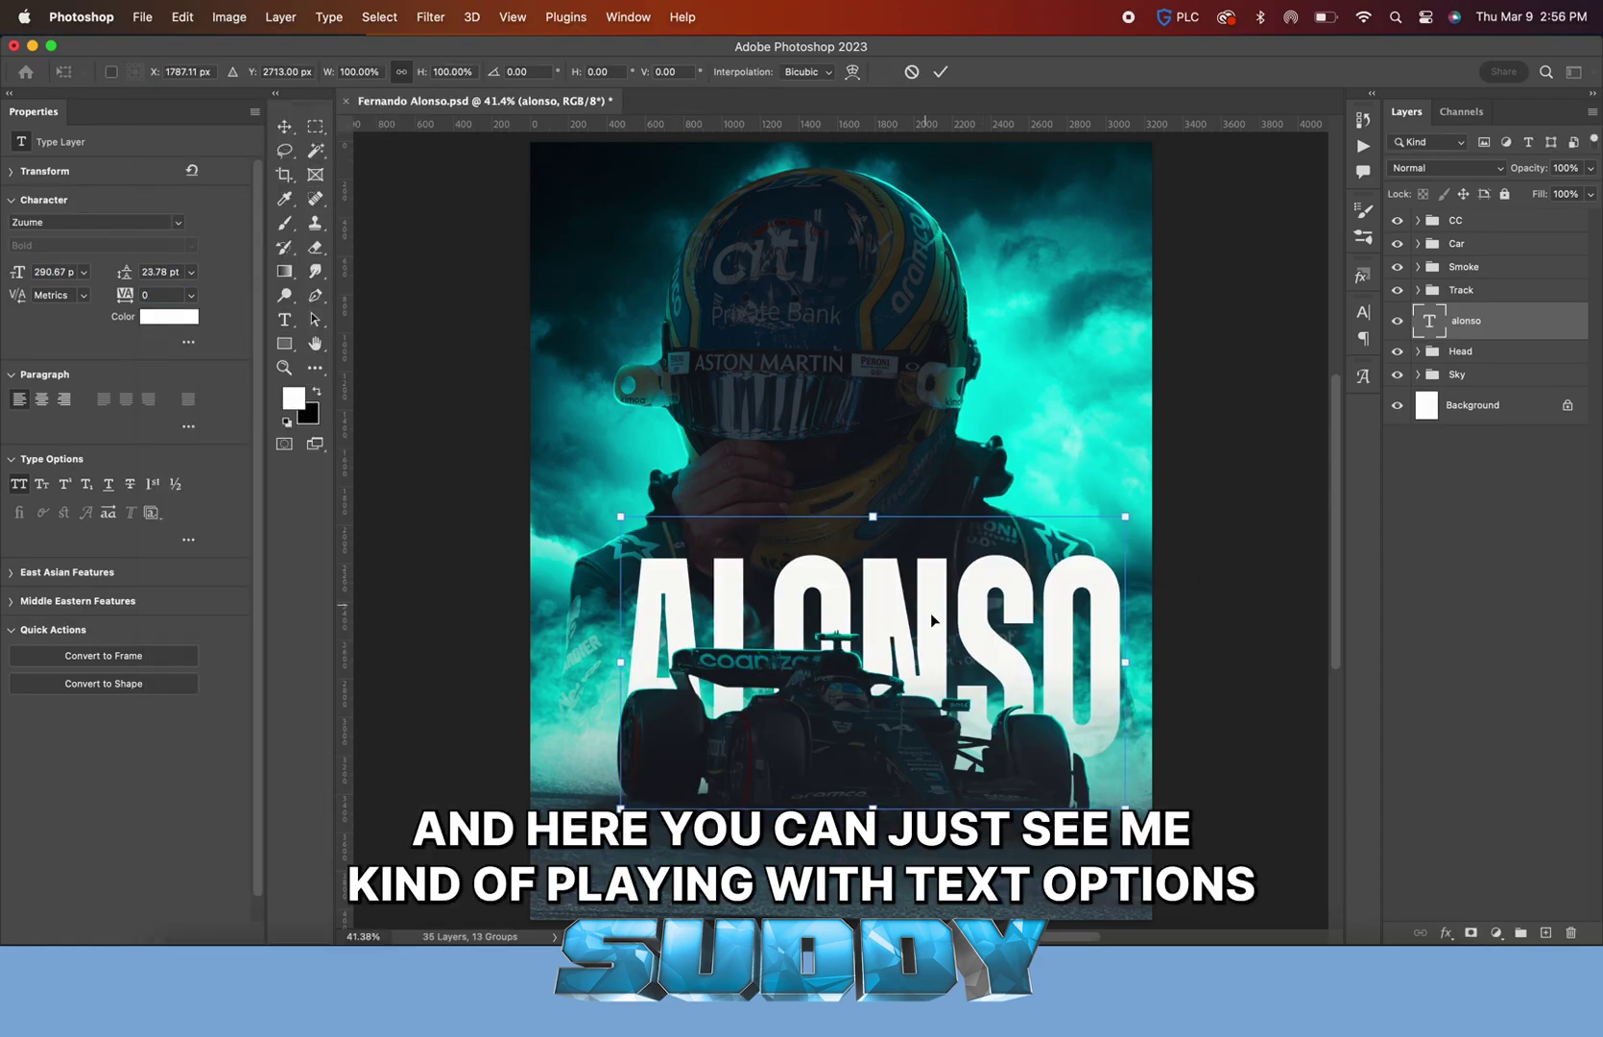
Try the Overlay blend mode on the ALONSO text layer
left_click(1445, 168)
left_click(1477, 413)
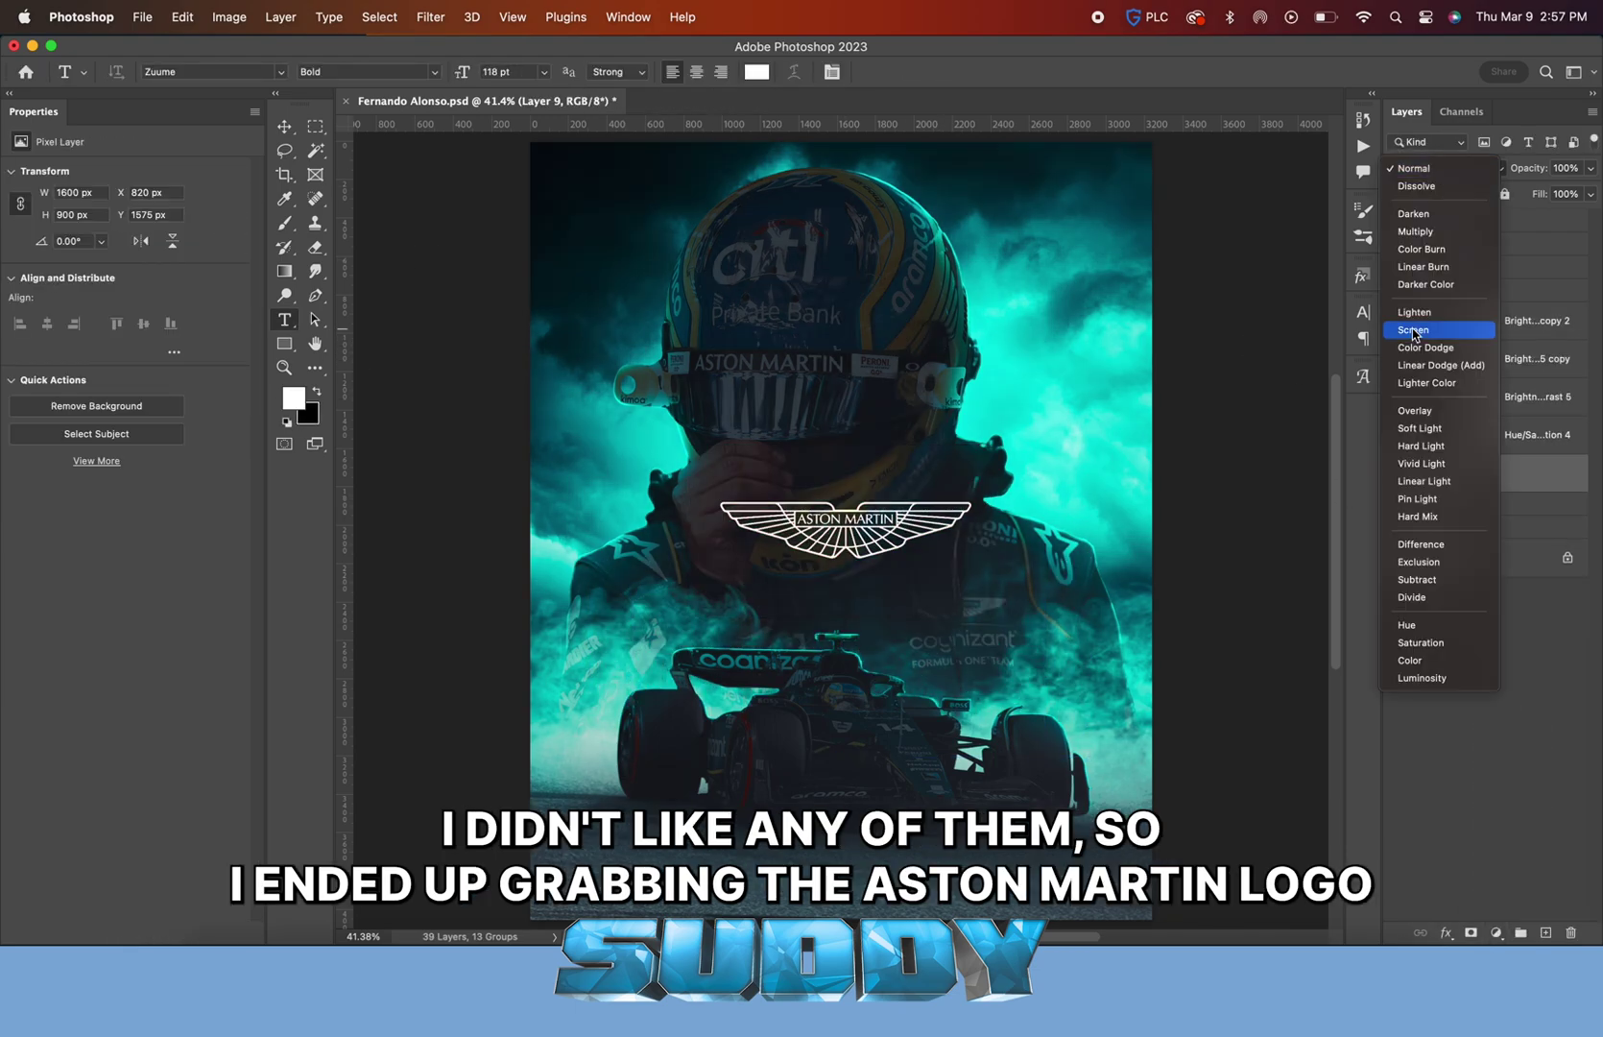
Set the Aston Martin logo layer's blend mode to Screen
left_click(1414, 325)
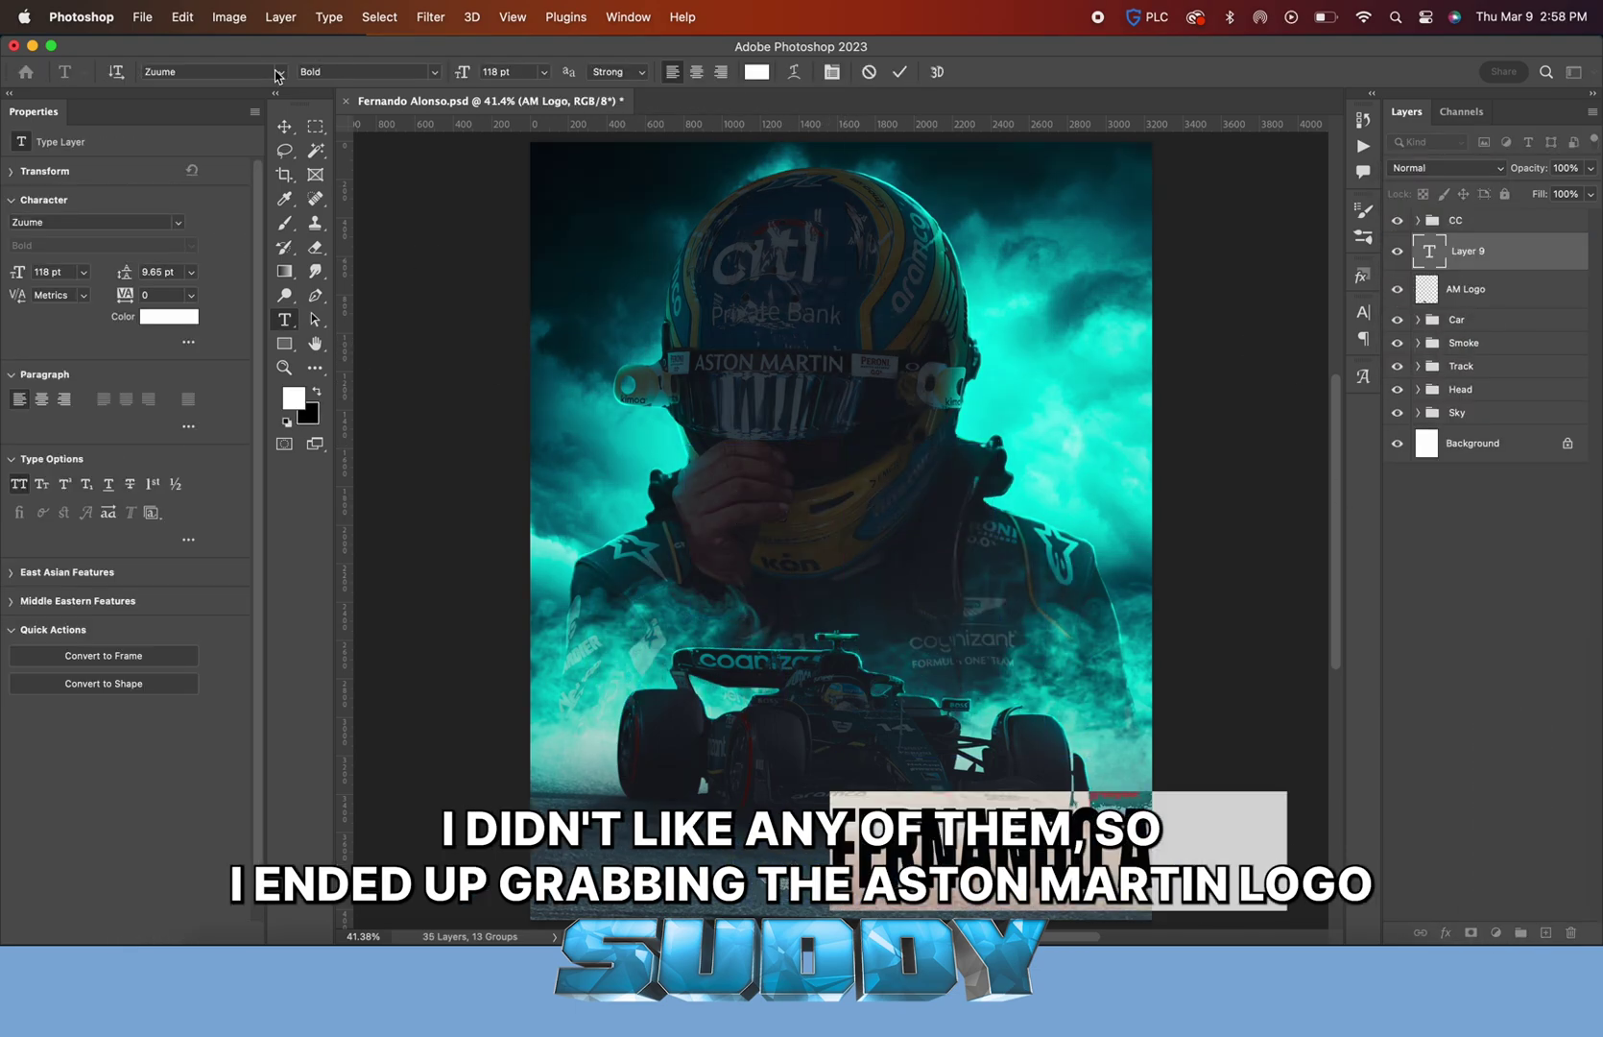
Try Inter V on the FERNANDO ALONSO text and switch its font to Baskerville
left_click(211, 71)
left_click(286, 618)
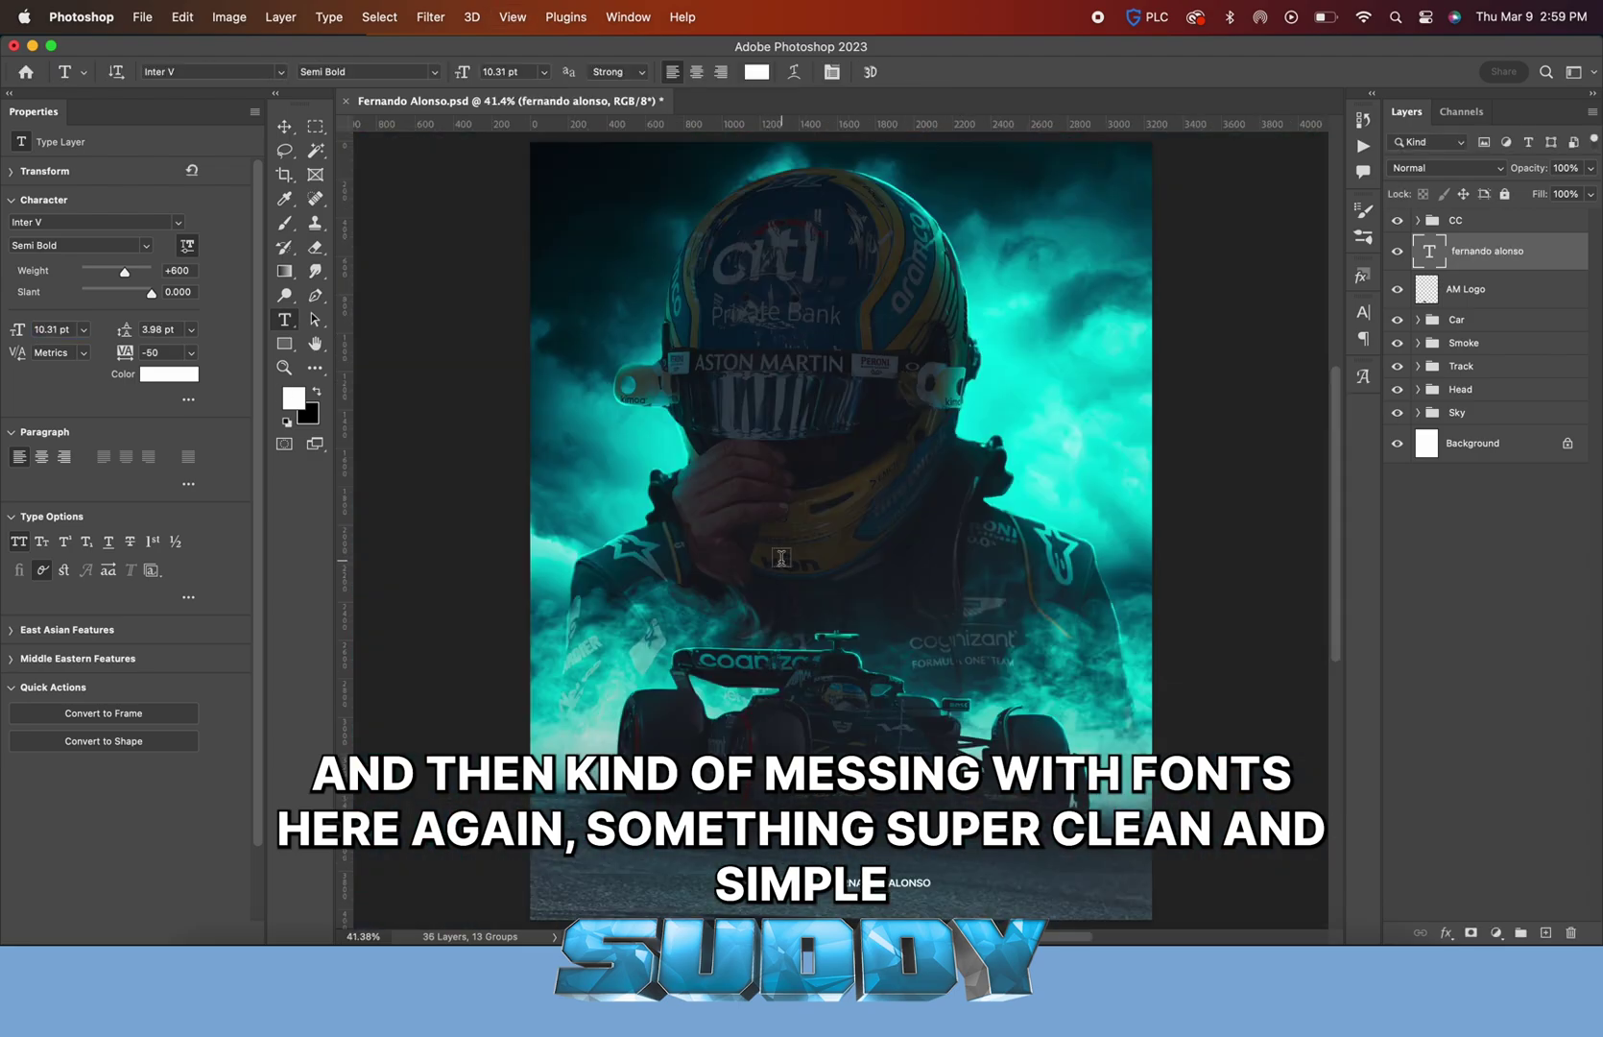
left_click(211, 71)
left_click(219, 467)
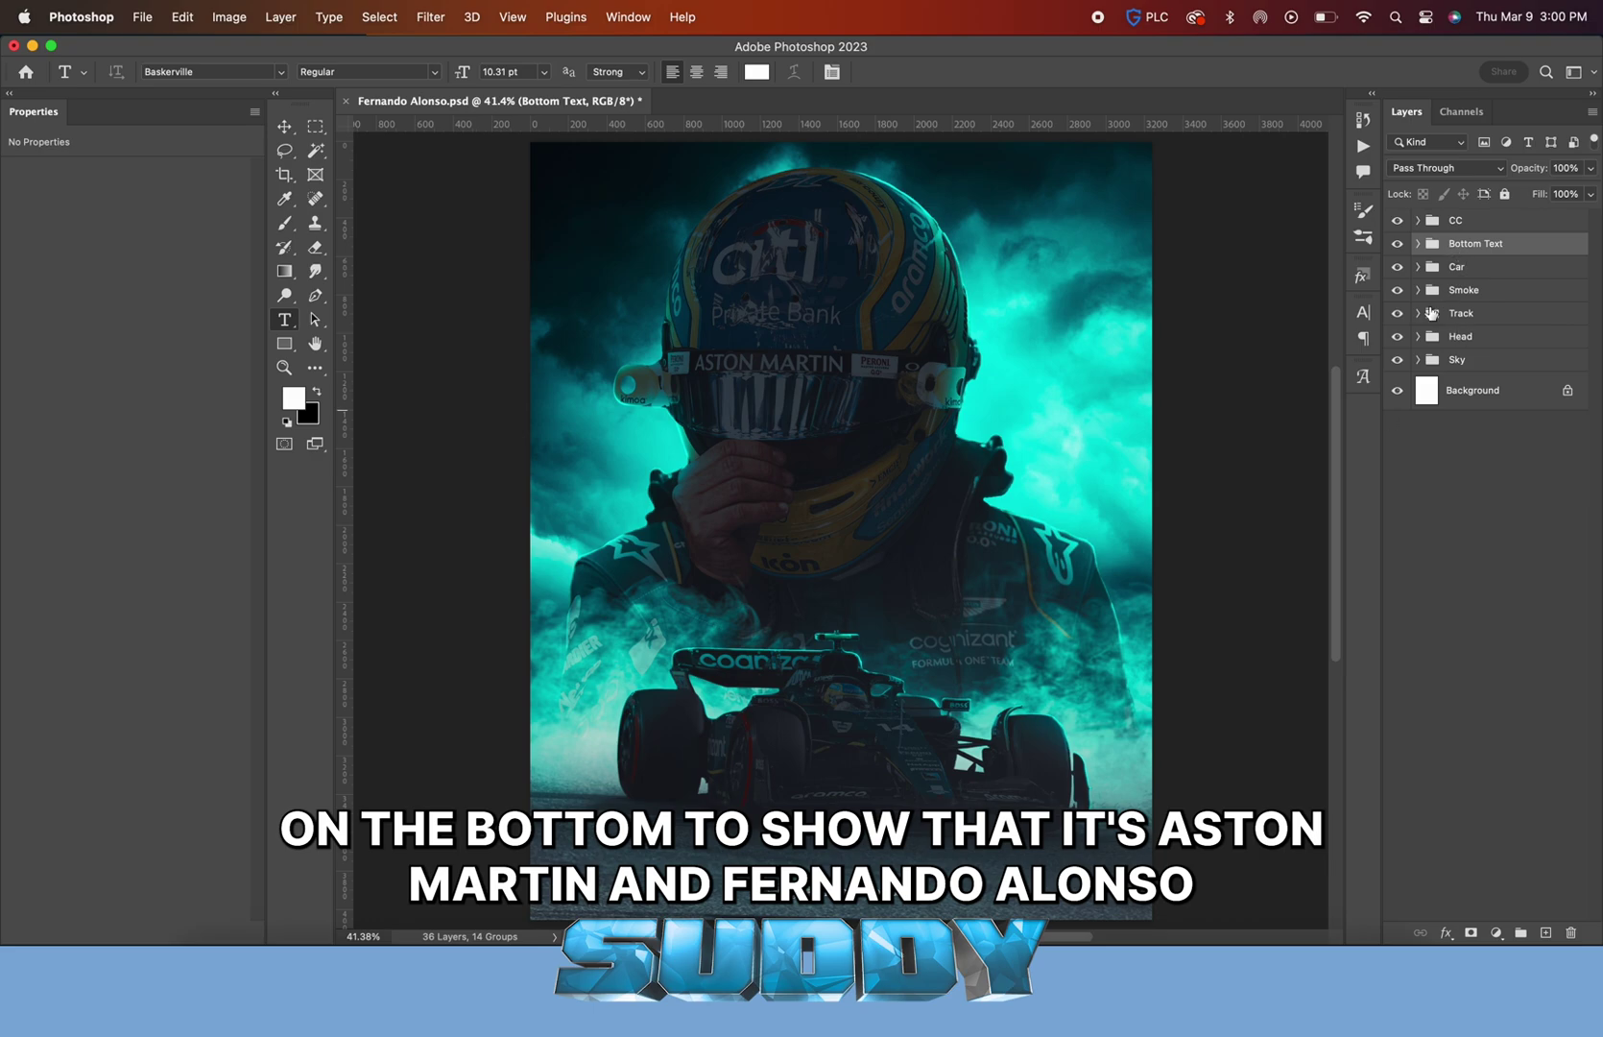
Give the teal Linear Dodge (Add) color fill layer a black mask and paint white glow across the poster with a 1300 px brush
left_click(1418, 313)
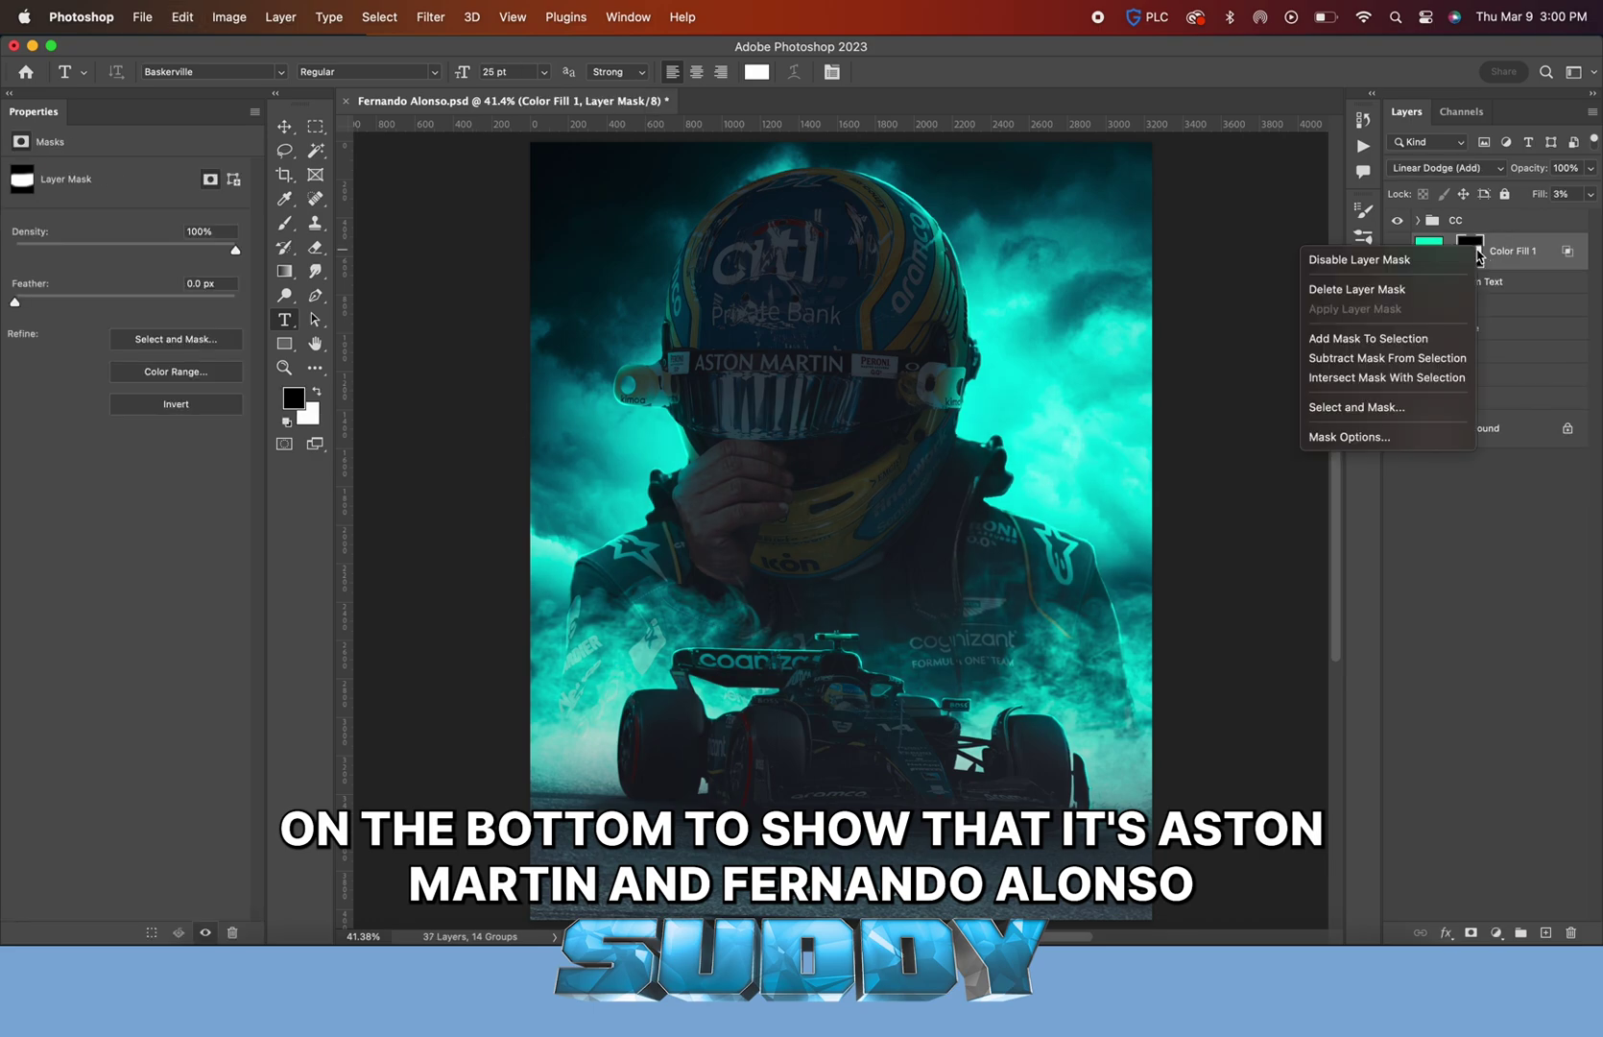
left_click(1470, 932, "alt")
key("b")
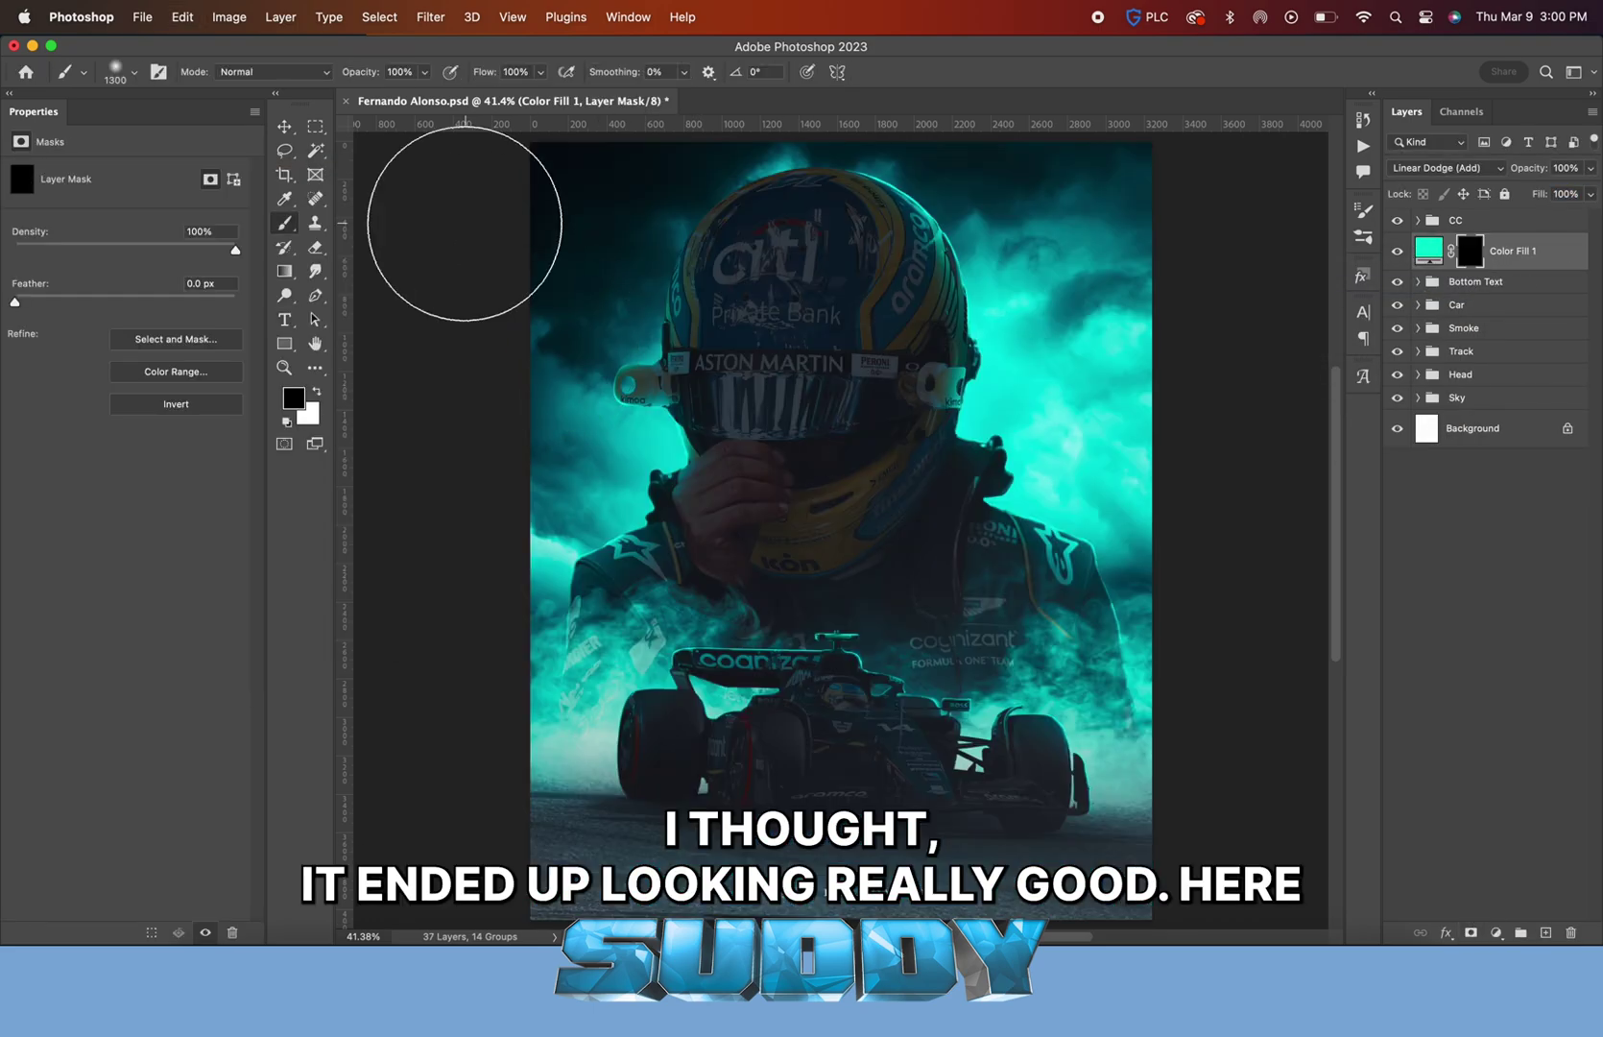
key("x")
mouse_move(1056, 405)
left_mouse_down()
mouse_move(538, 412)
mouse_move(484, 590)
left_mouse_up()
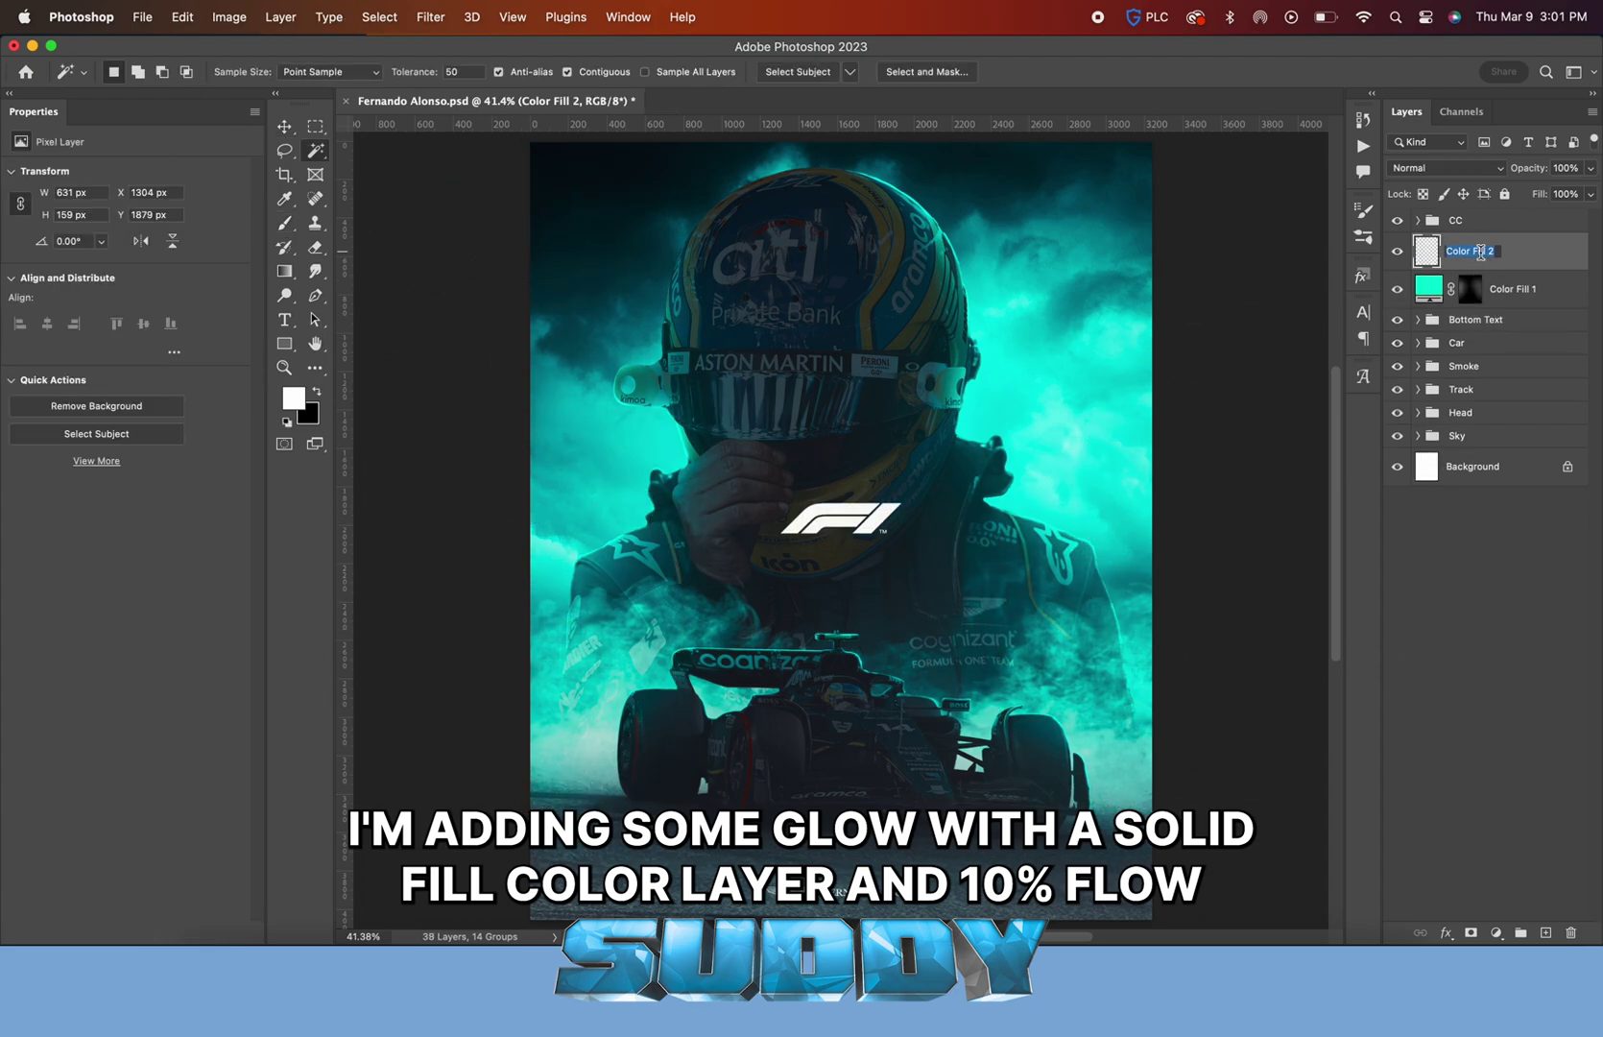
Enlarge the F1 logo to about 6774 px wide behind the driver, below the Head group, in Overlay blend mode
left_click_drag(838, 519, 605, 181)
key("w")
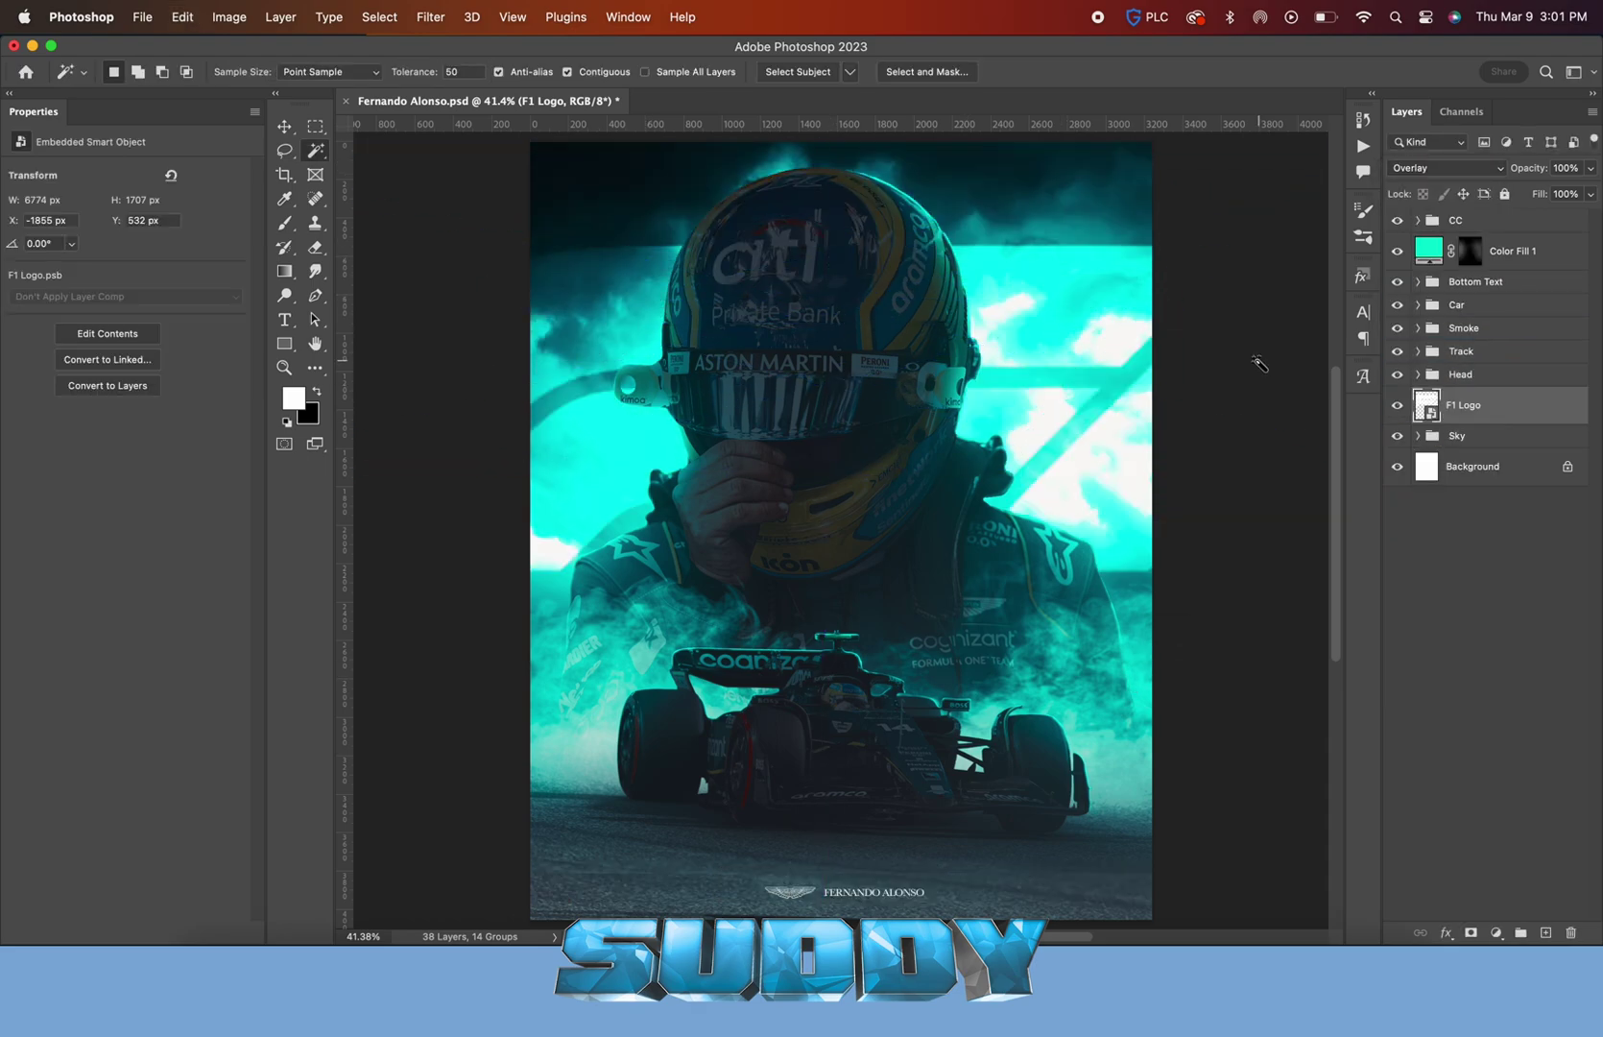
left_click(1397, 404)
left_click(1397, 405)
left_click(1397, 404)
left_click(1397, 404)
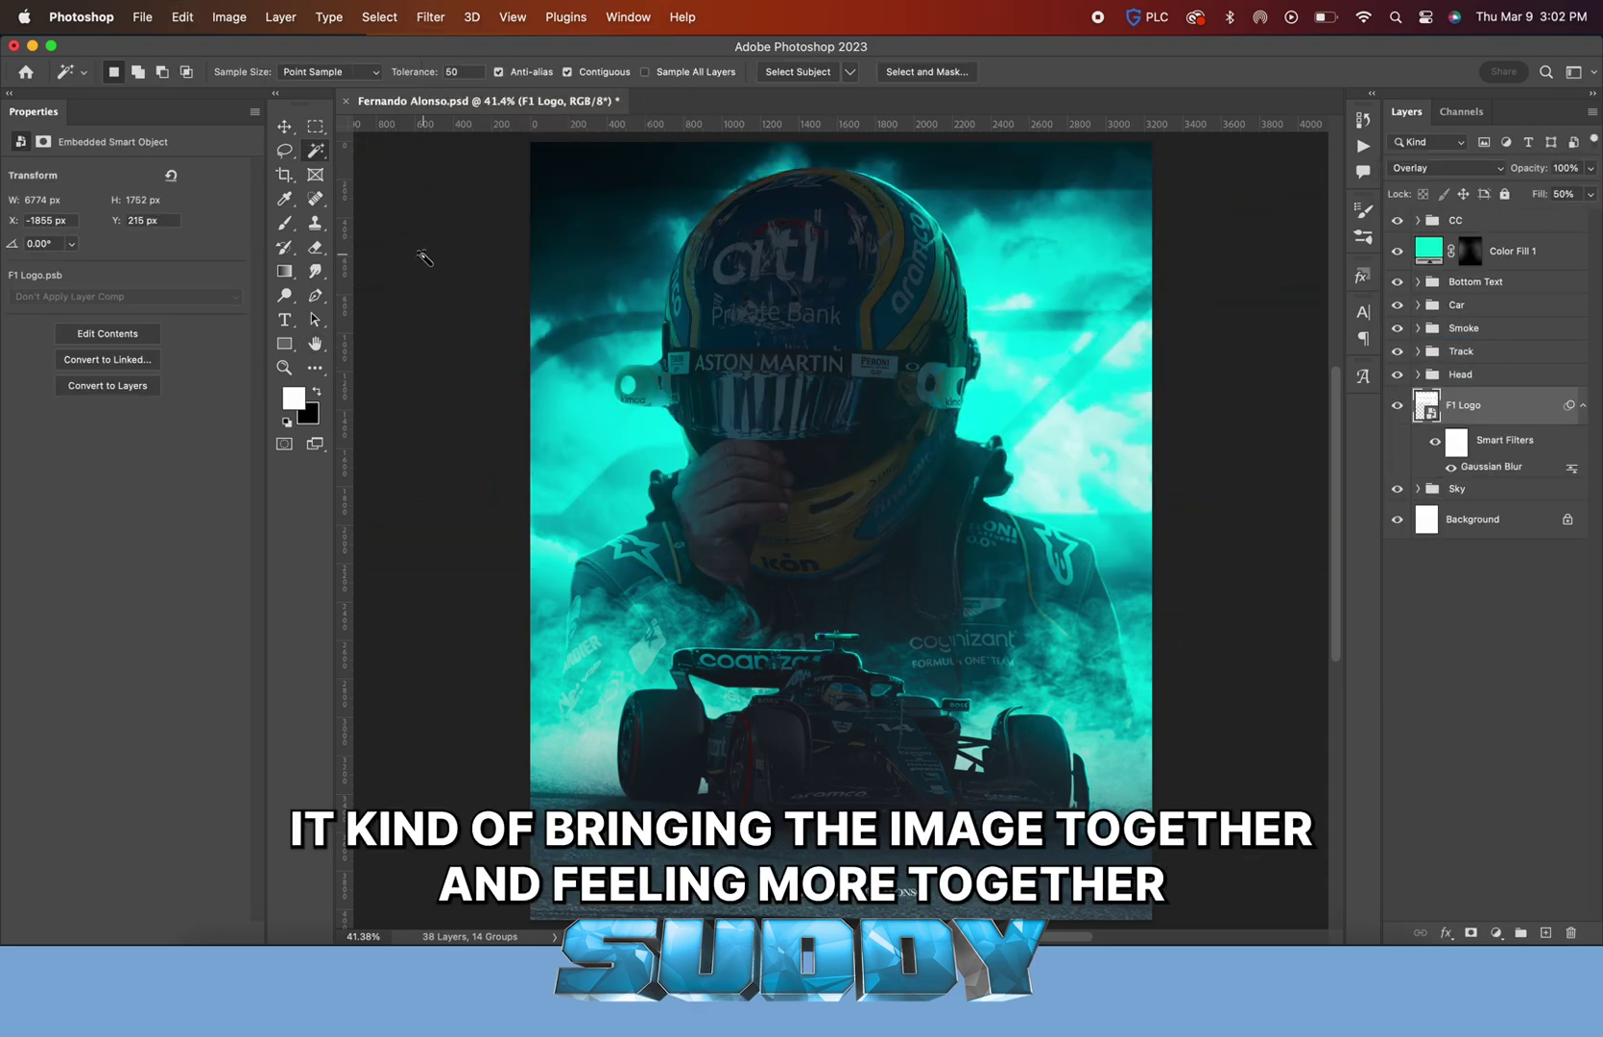
Add a Color Balance adjustment, tune its shadow tones and place it directly below the CC group
left_click(1496, 933)
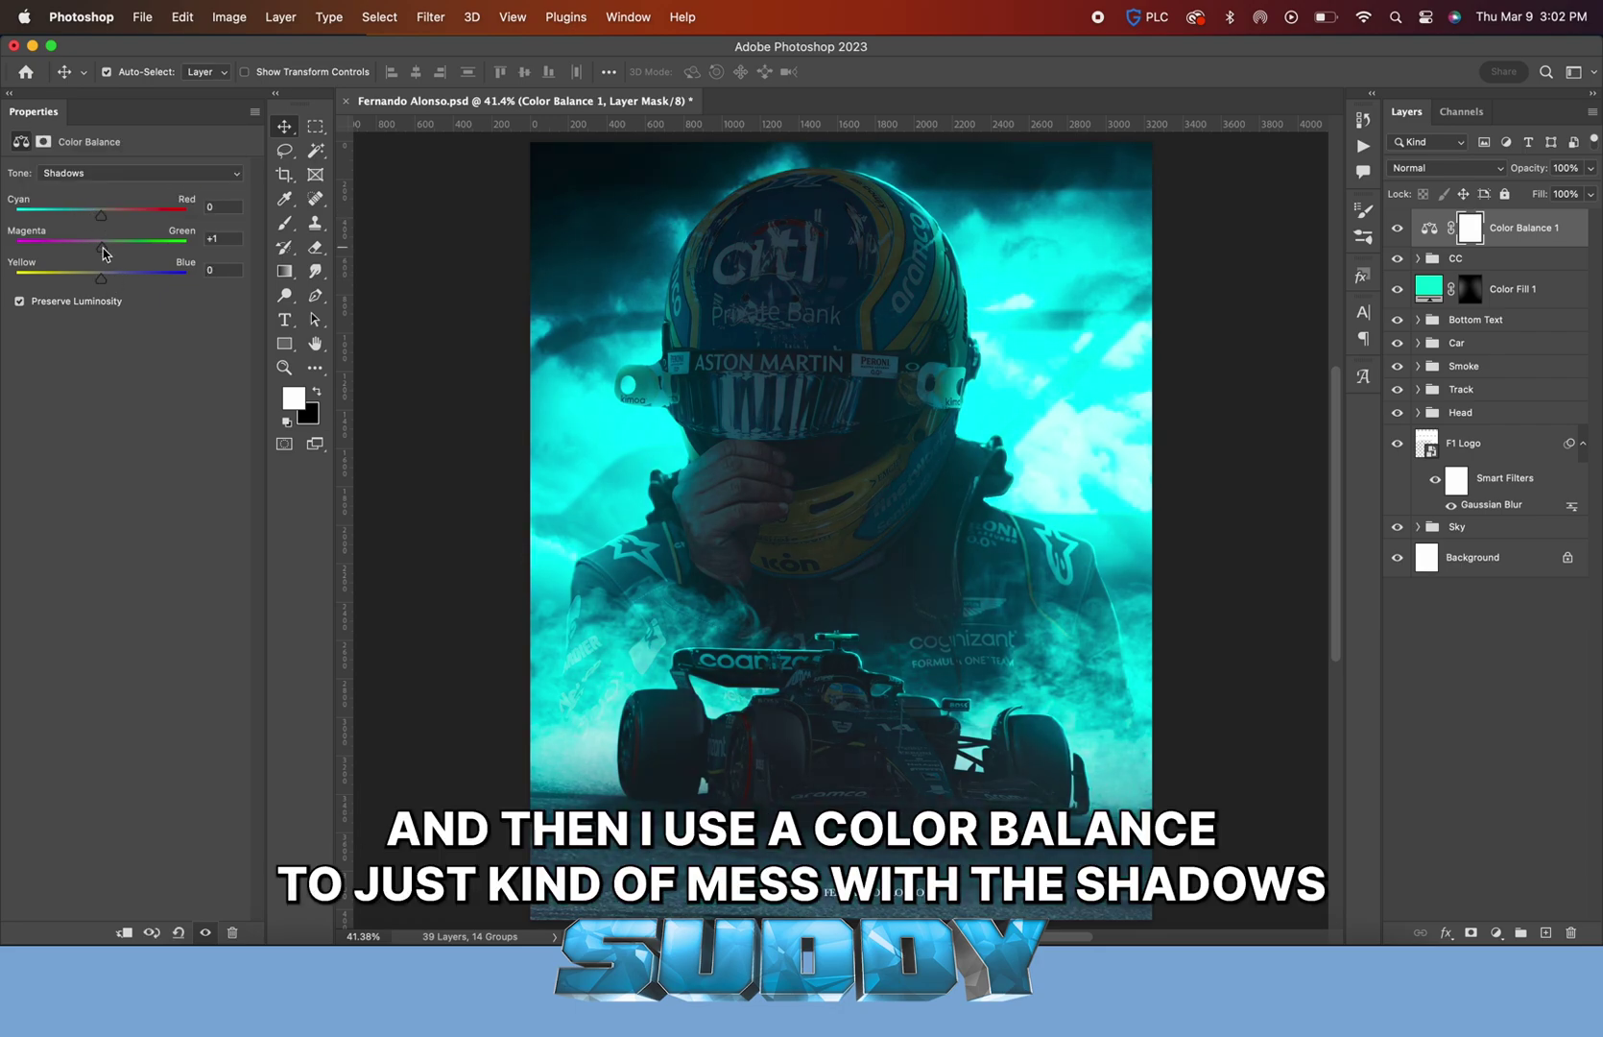
left_click_drag(1490, 230, 1490, 221)
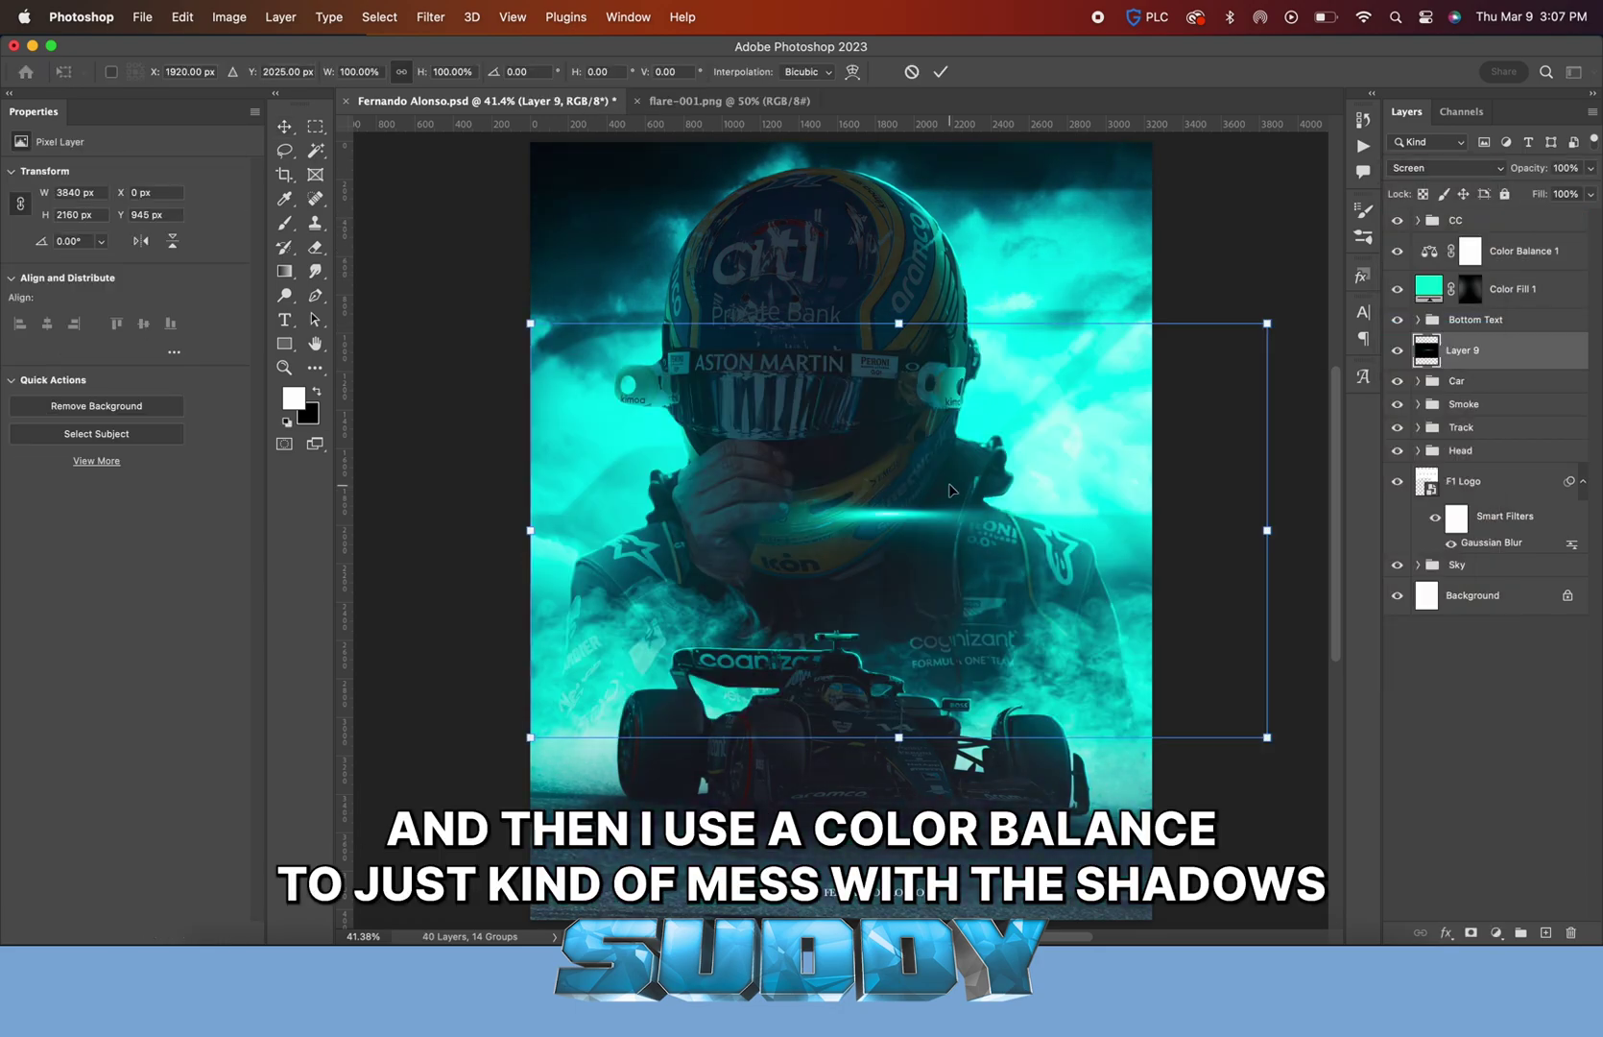
Position and resize the teal flares over the car, duplicating the flare layer for another highlight
left_click_drag(548, 614, 782, 653)
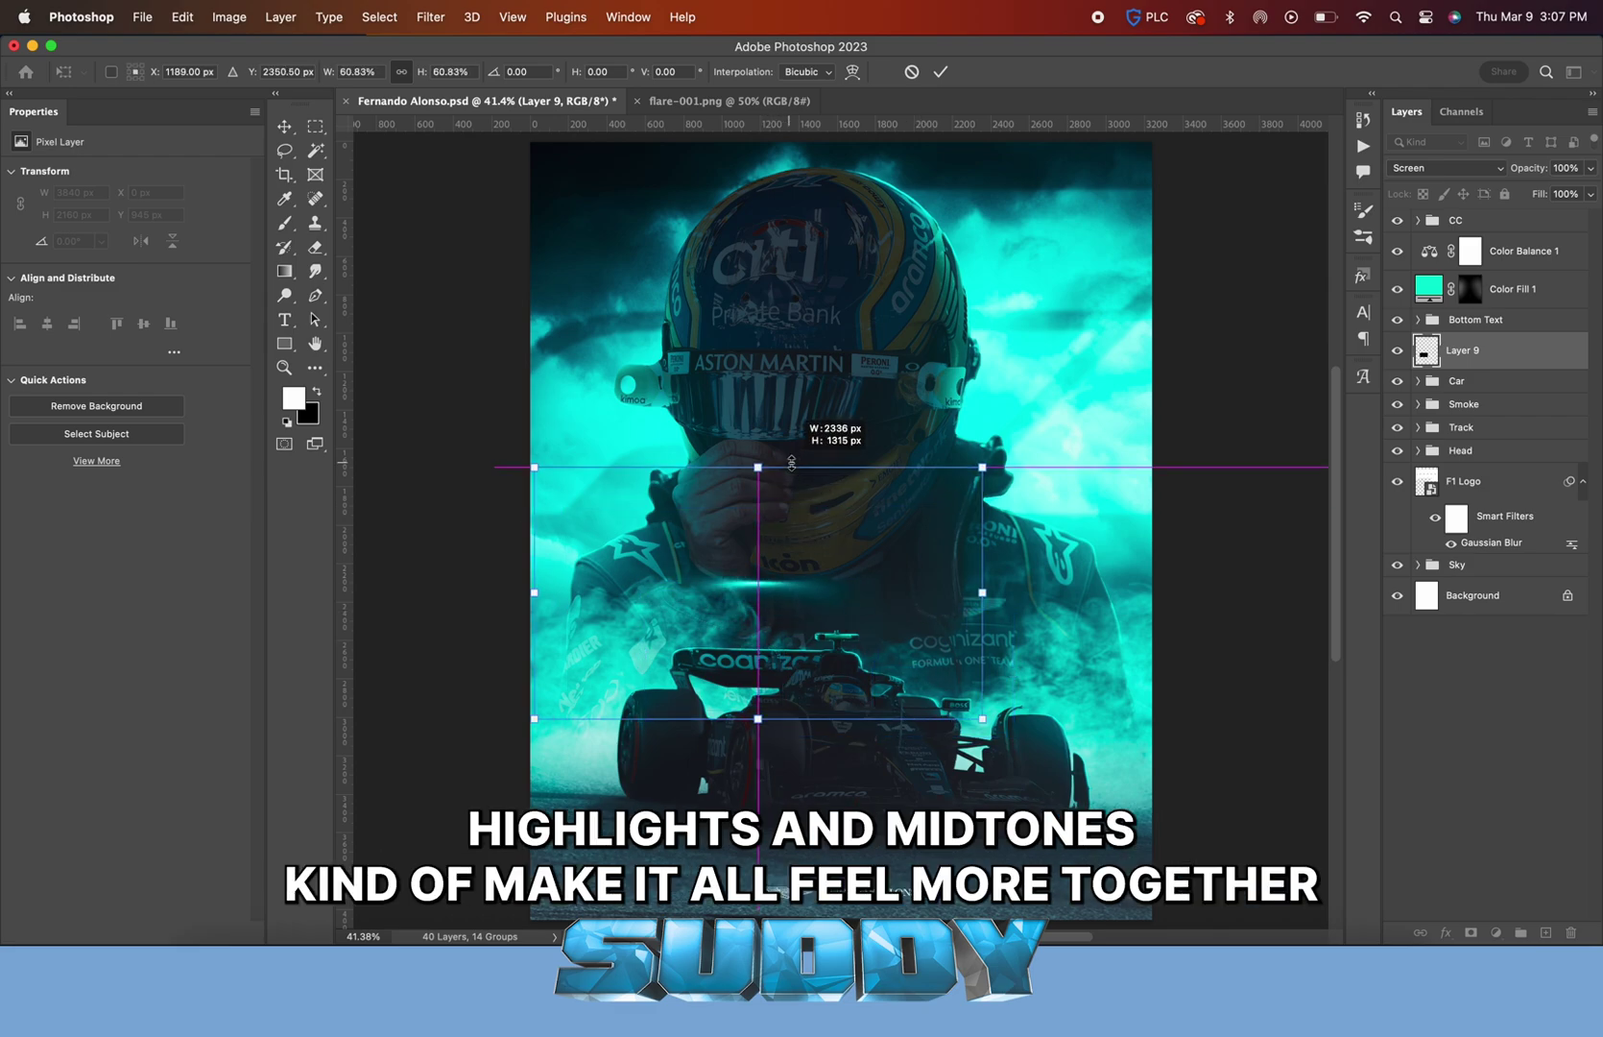
left_click_drag(785, 464, 702, 652)
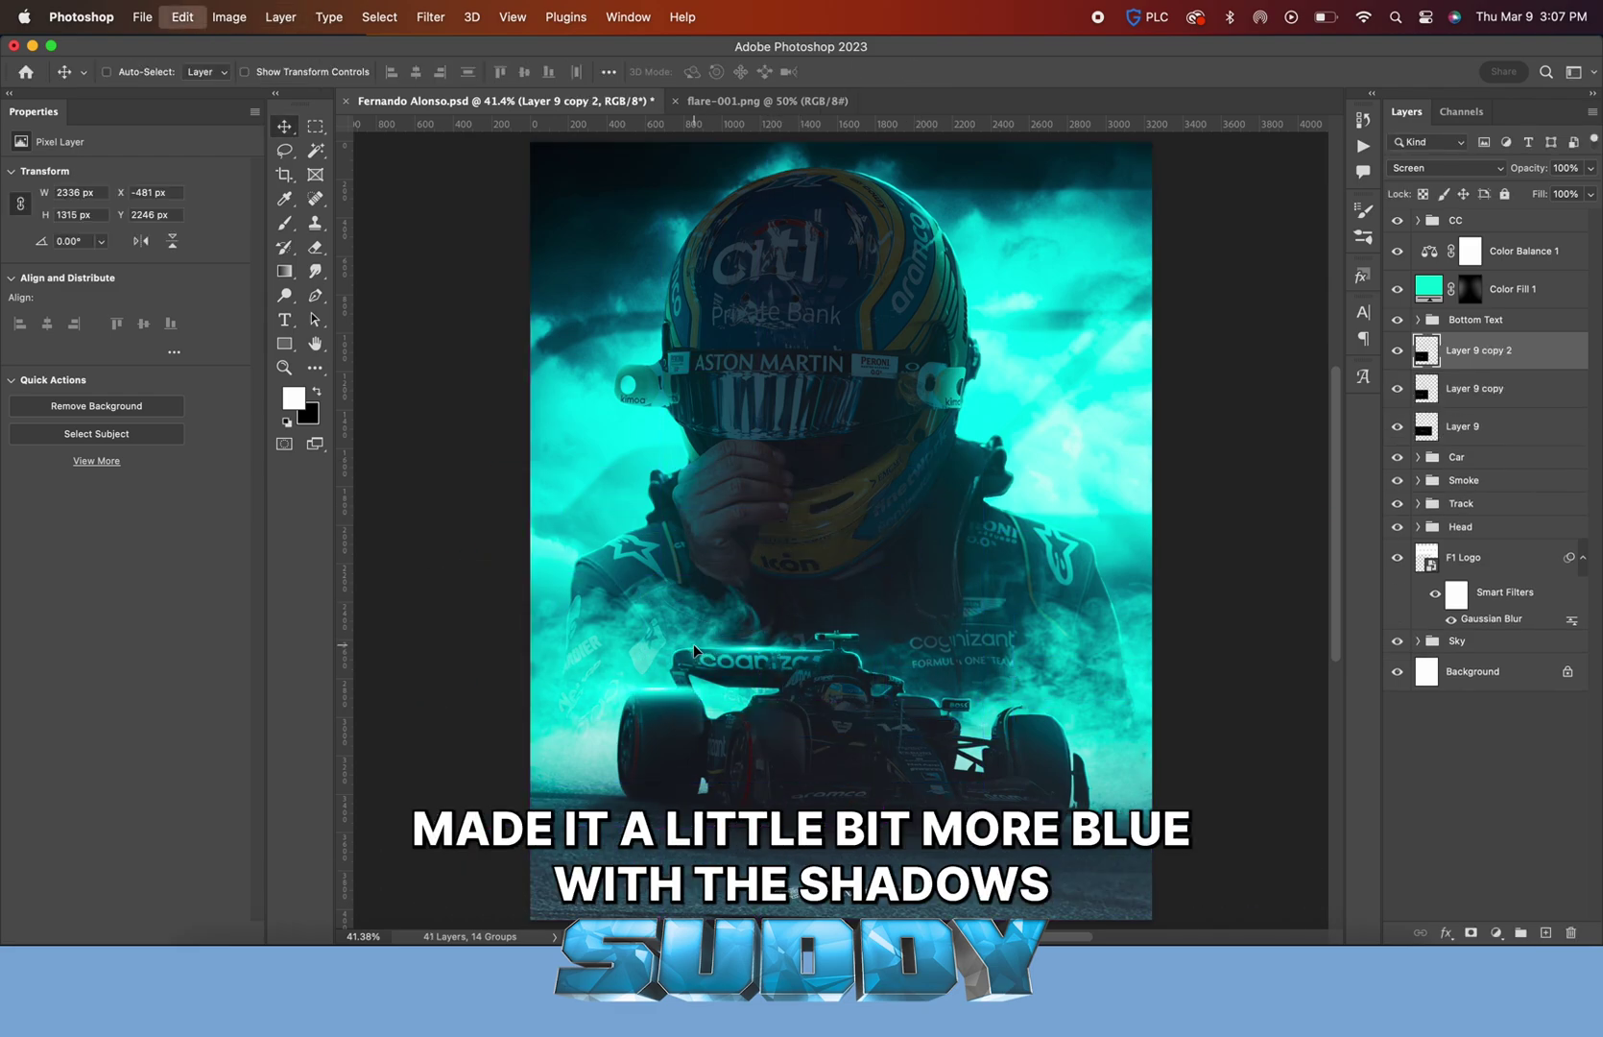
key("super+t")
left_click_drag(694, 647, 1069, 676)
key("Return")
key("super+j")
key("super+t")
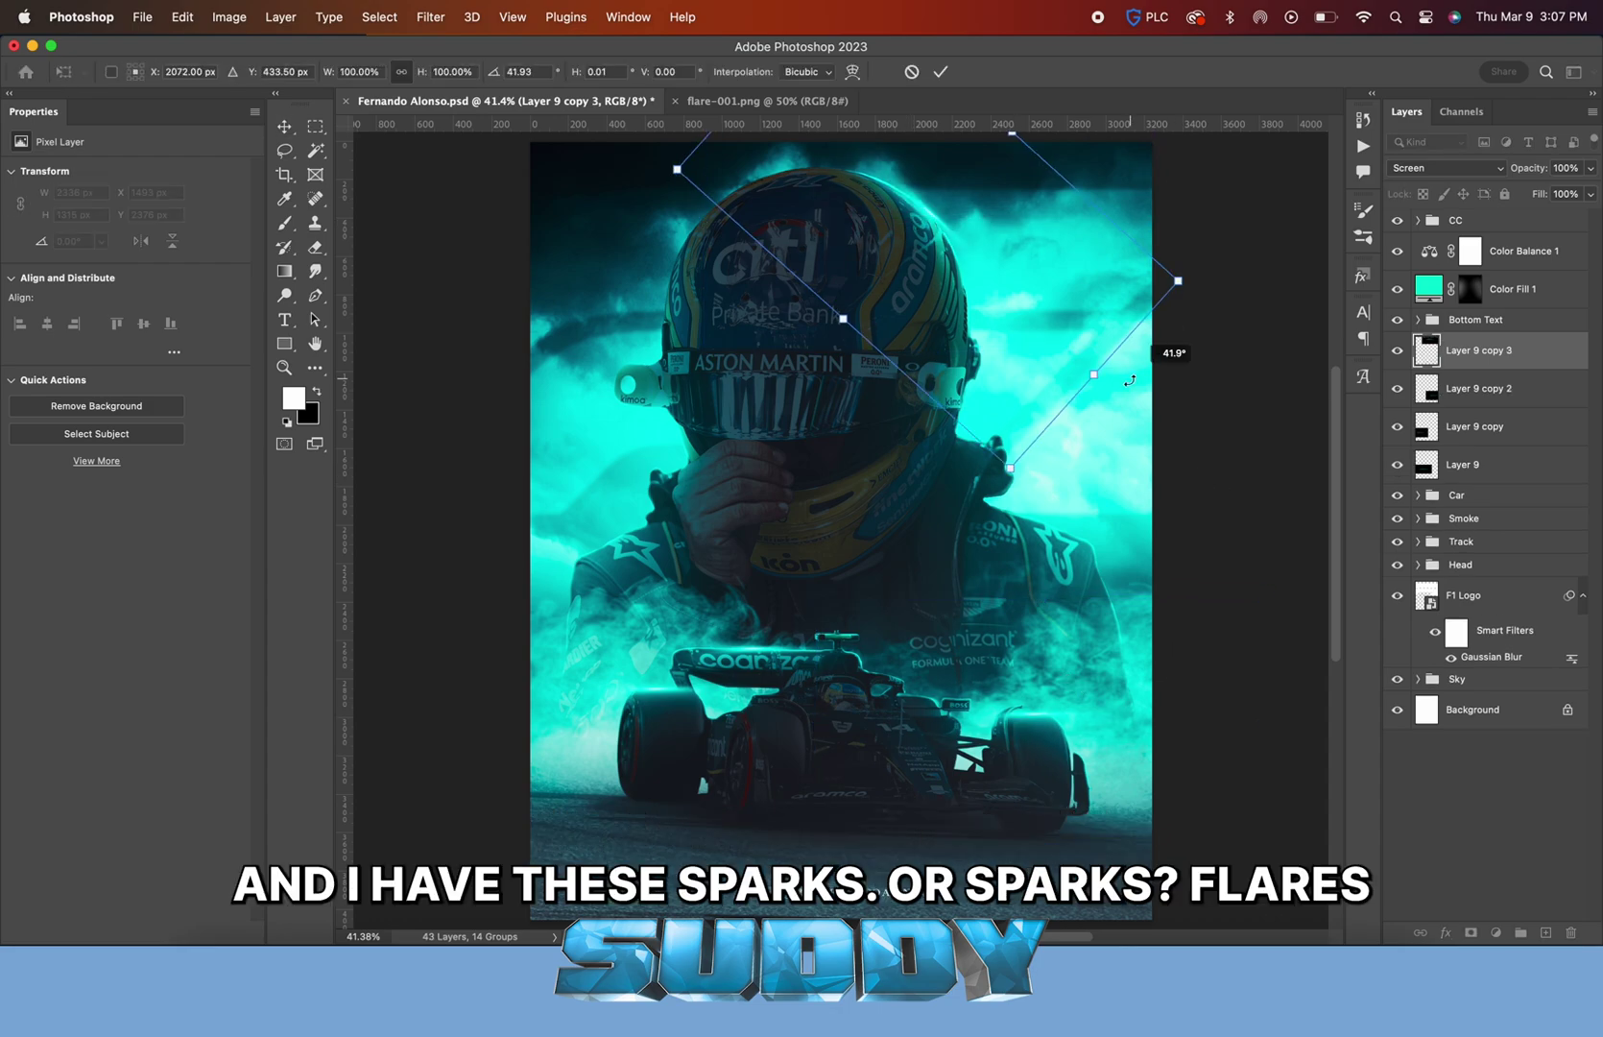
mouse_move(1175, 351)
left_mouse_down()
mouse_move(1152, 365)
mouse_move(1142, 345)
left_mouse_up()
key("Return")
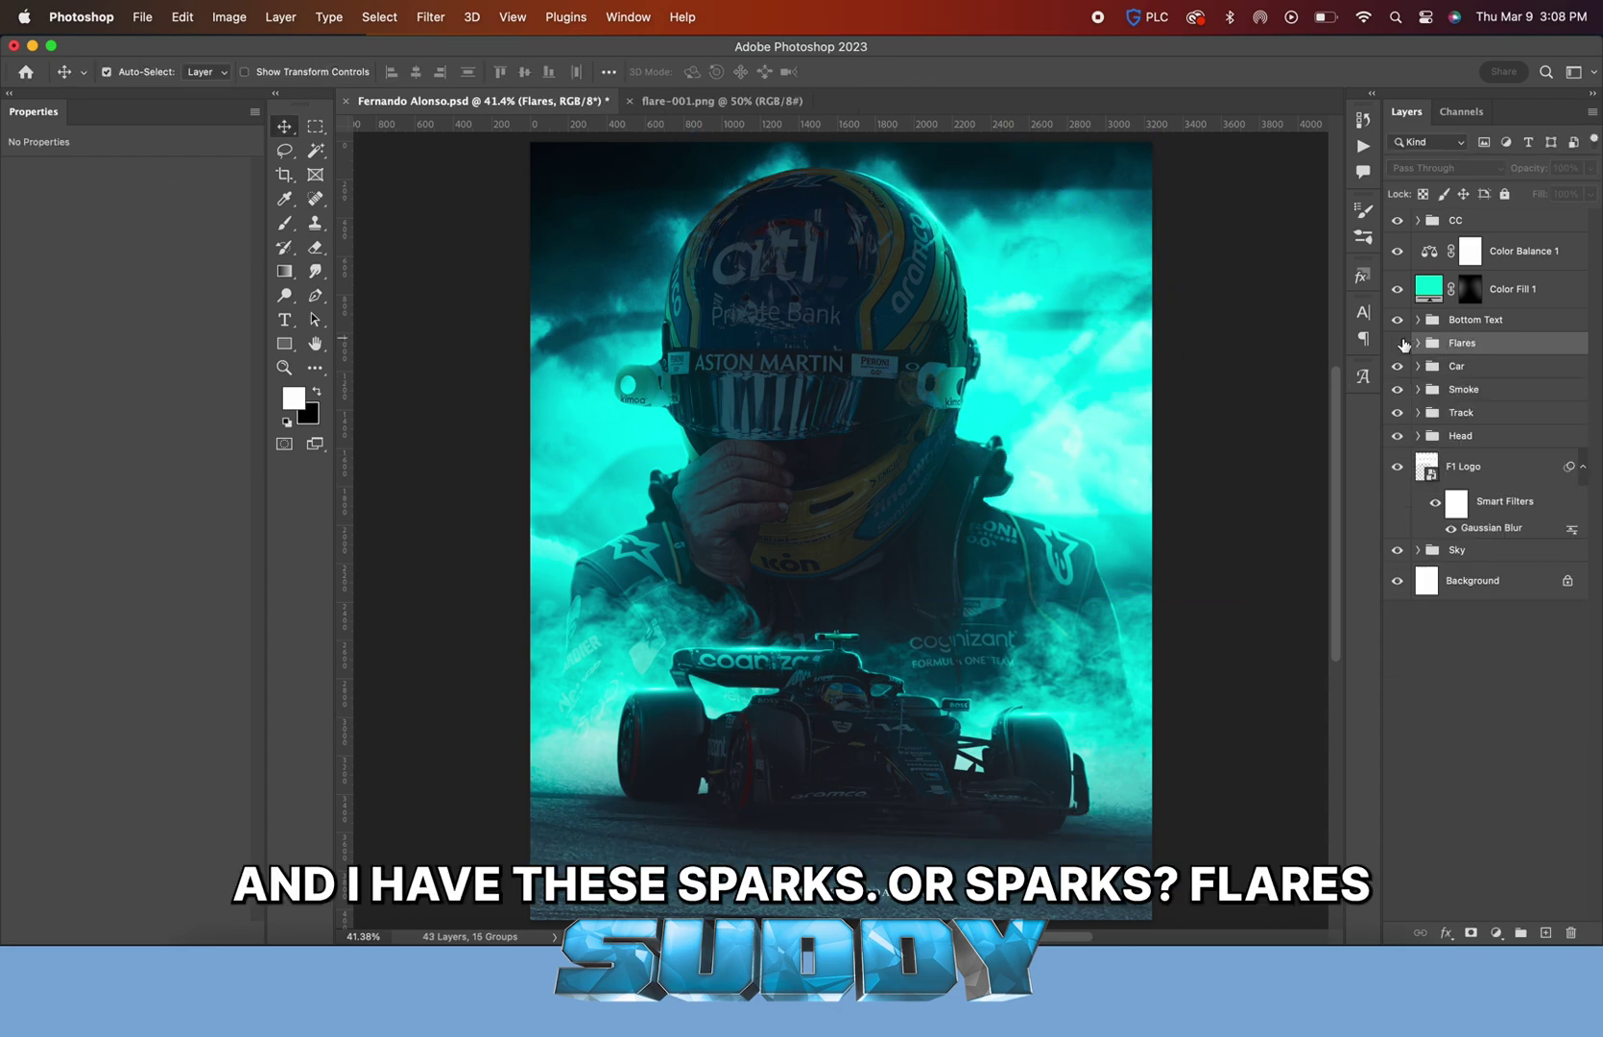
Stamp all visible layers into a new layer above the CC group and convert it to a smart object
left_click(1463, 222)
key("super+alt+shift+e")
right_click(1465, 228)
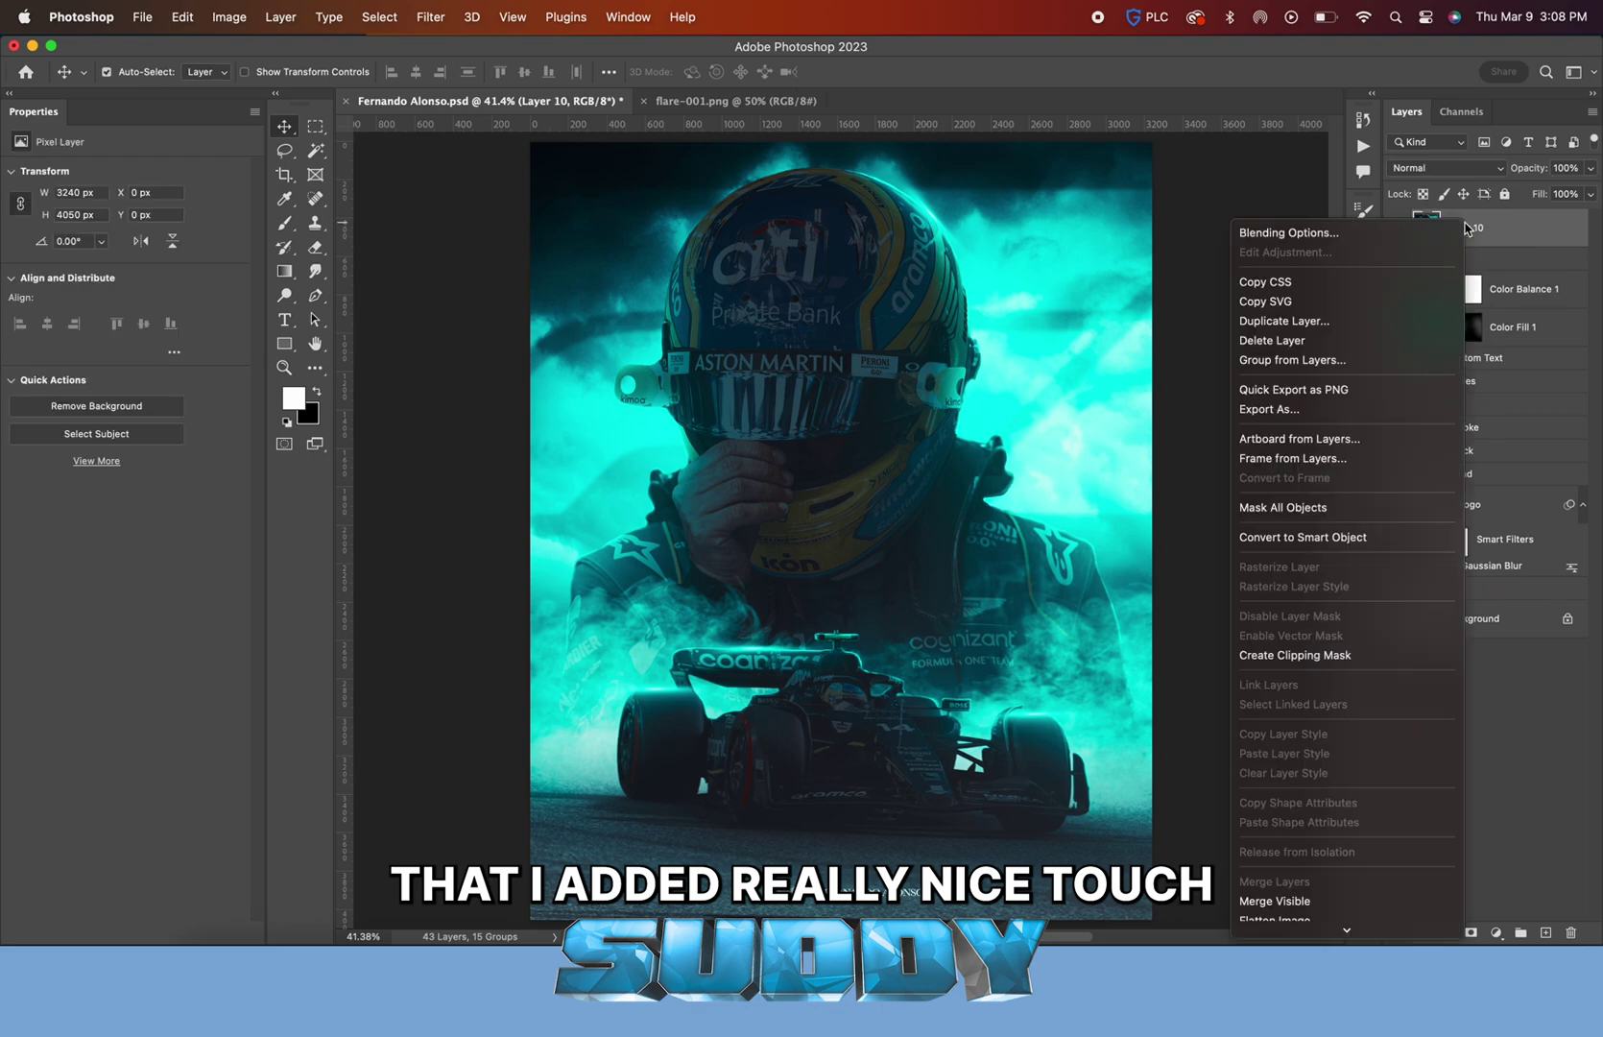
left_click(1288, 526)
Open the Camera Raw filter on the stamped layer and set Contrast +27, Shadows -11, Whites +8, Texture +33 and Sharpening 56
left_click(431, 9)
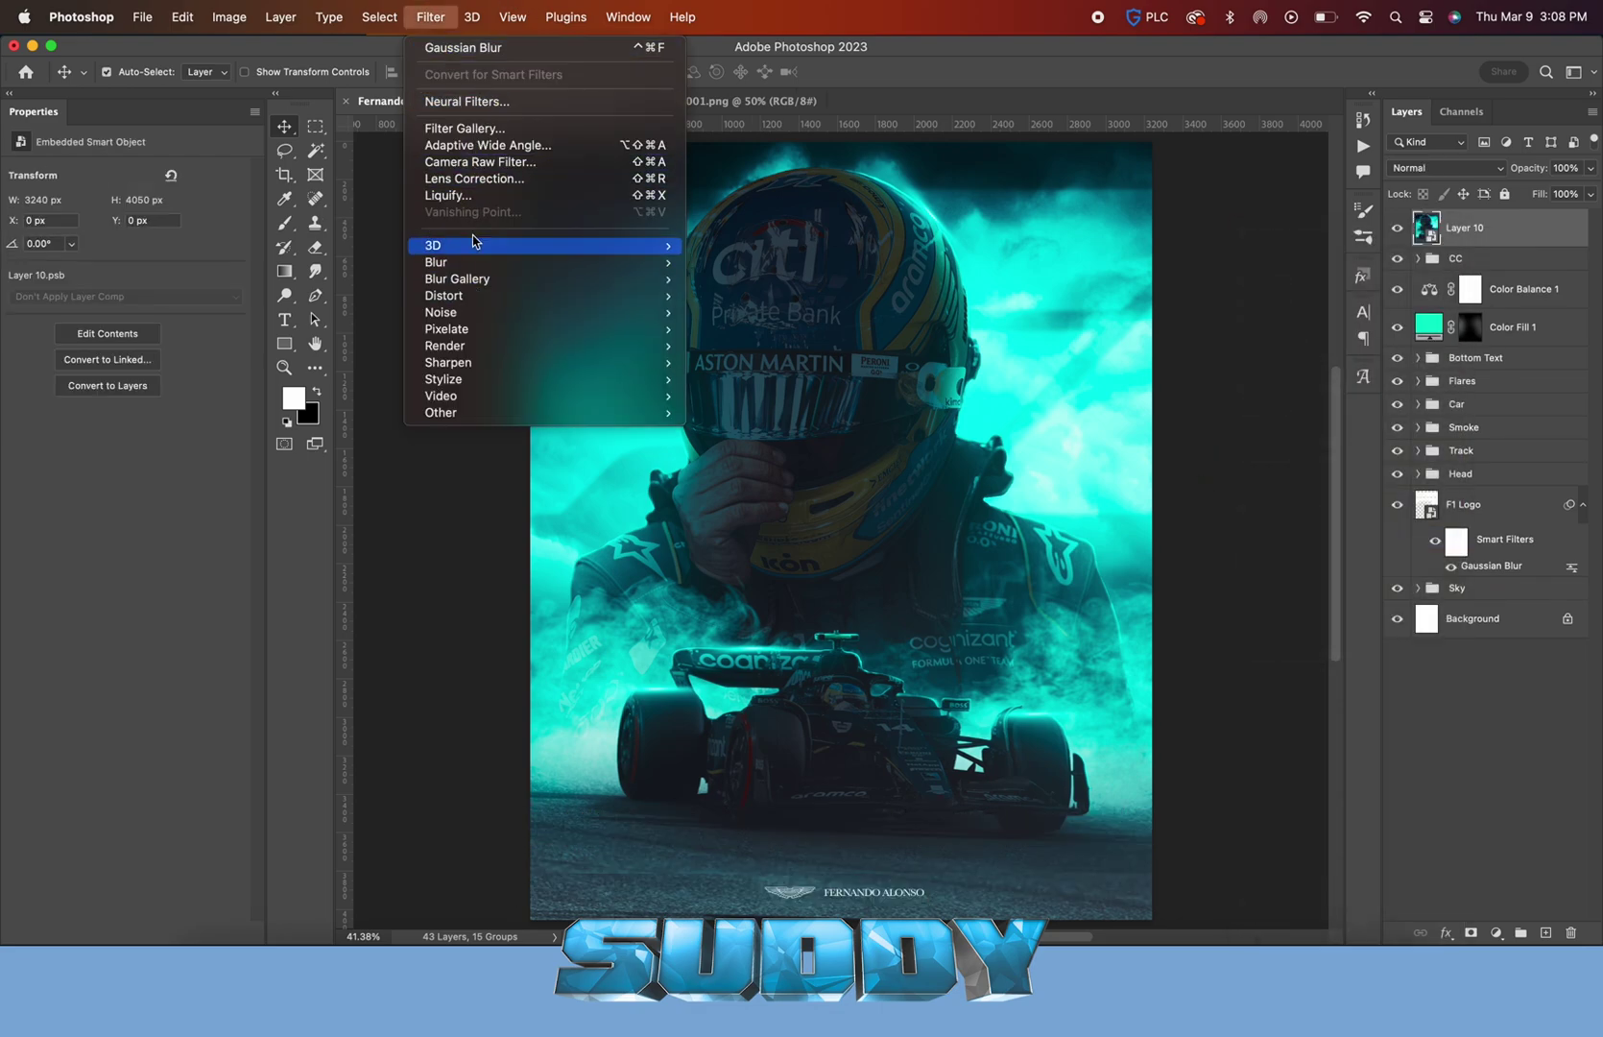
left_click(519, 161)
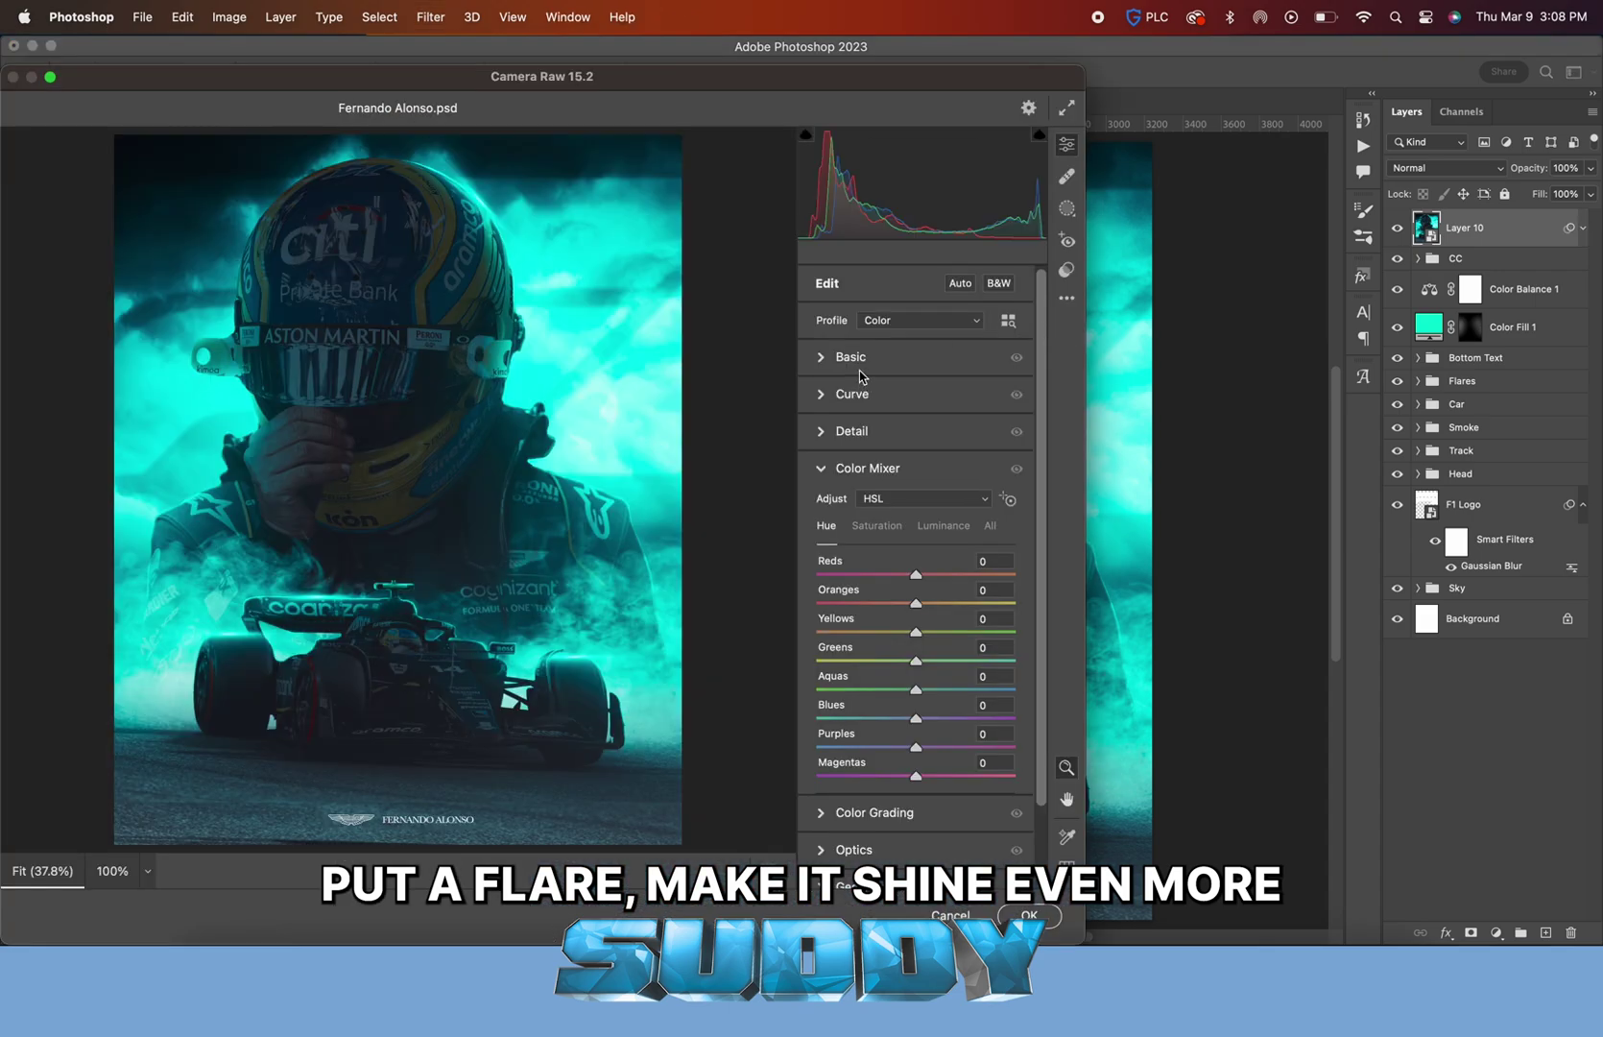
left_click(859, 370)
left_click(944, 538)
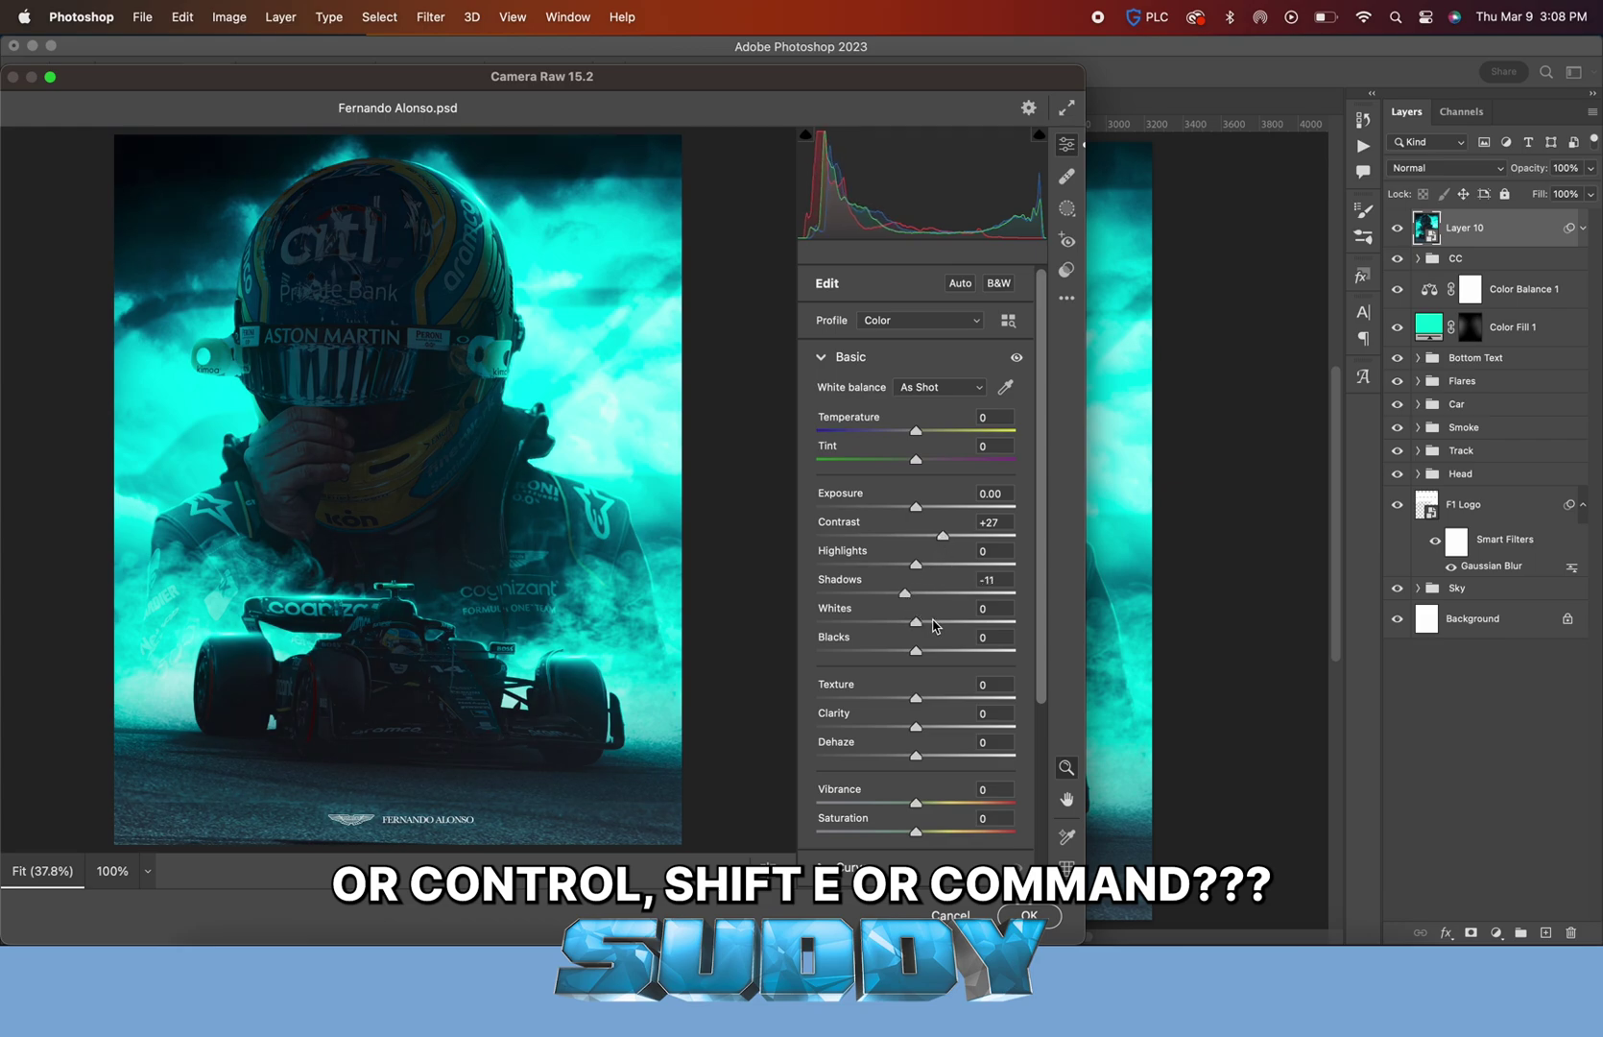
left_click(904, 622)
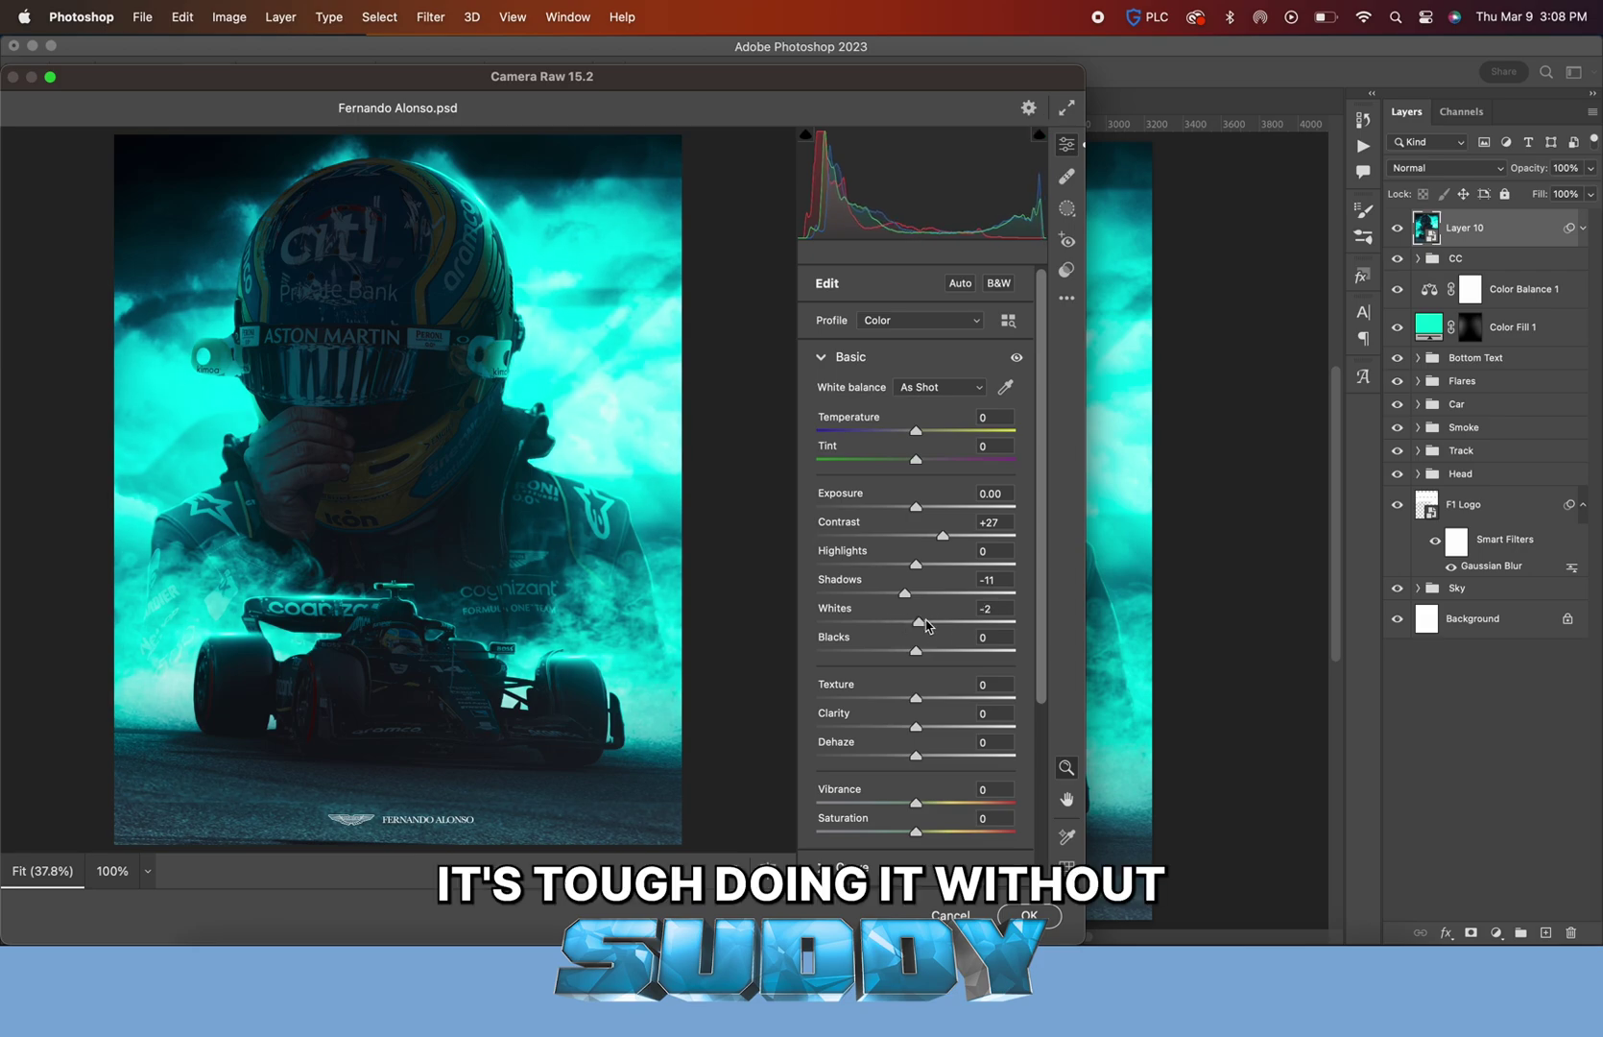
mouse_move(940, 626)
left_mouse_down()
mouse_move(871, 620)
mouse_move(941, 631)
left_mouse_up()
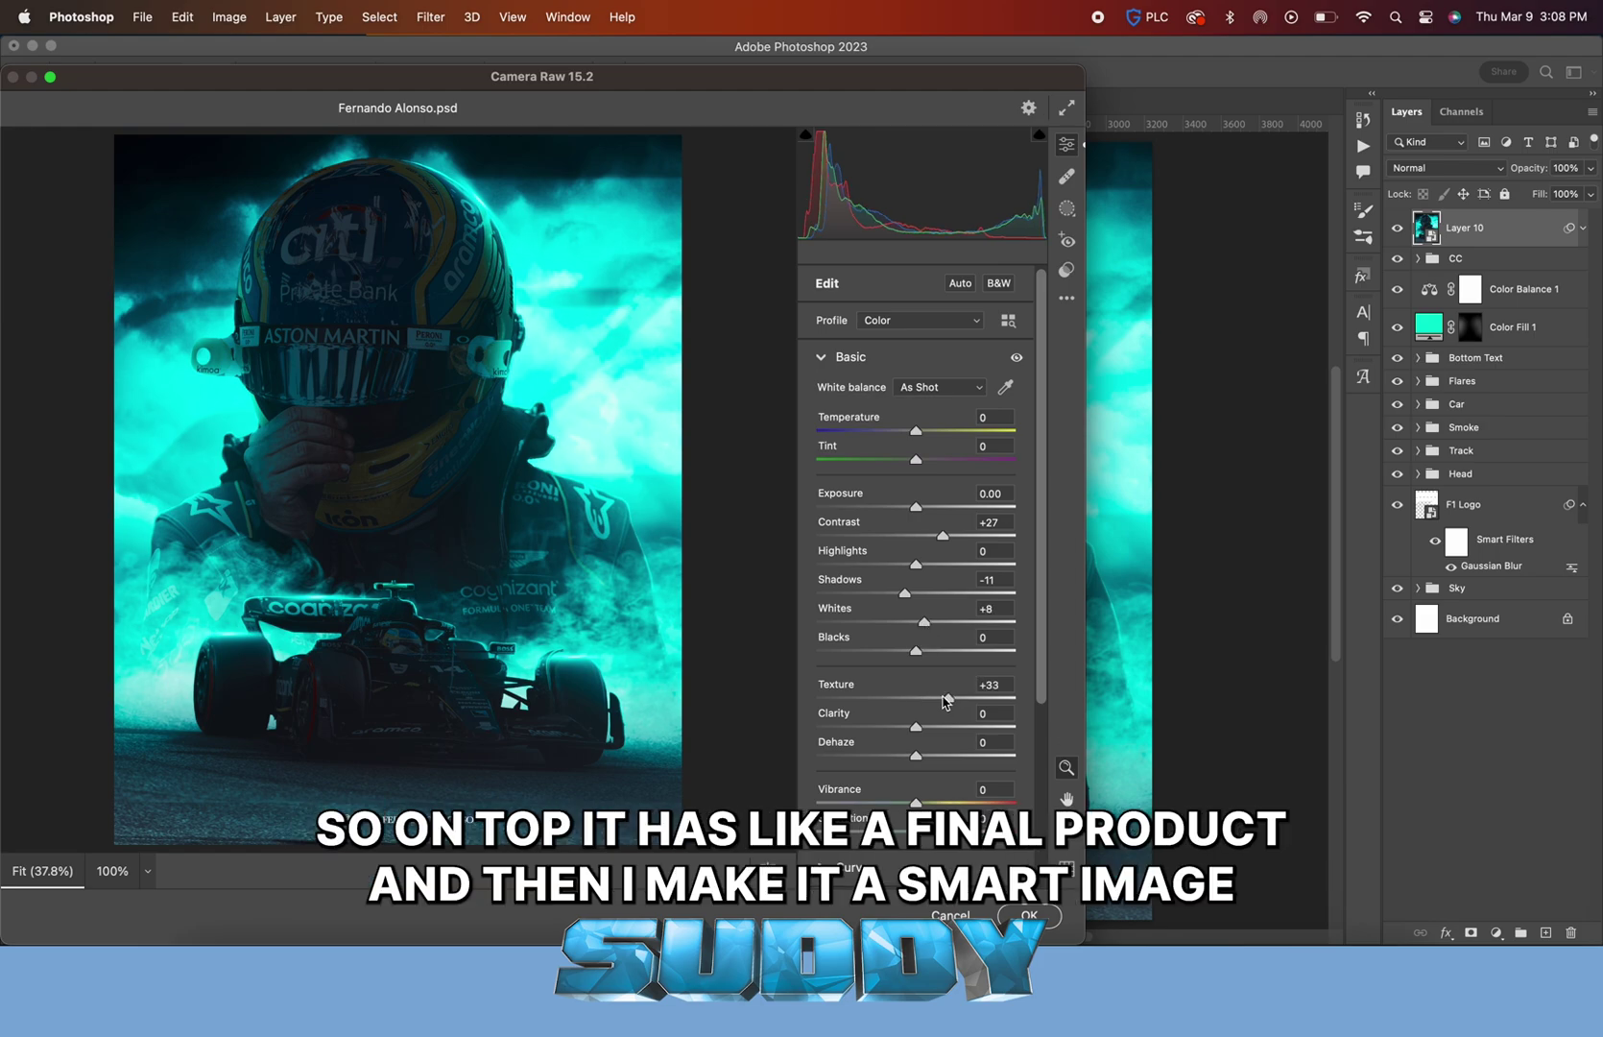
left_click(853, 361)
left_click(871, 430)
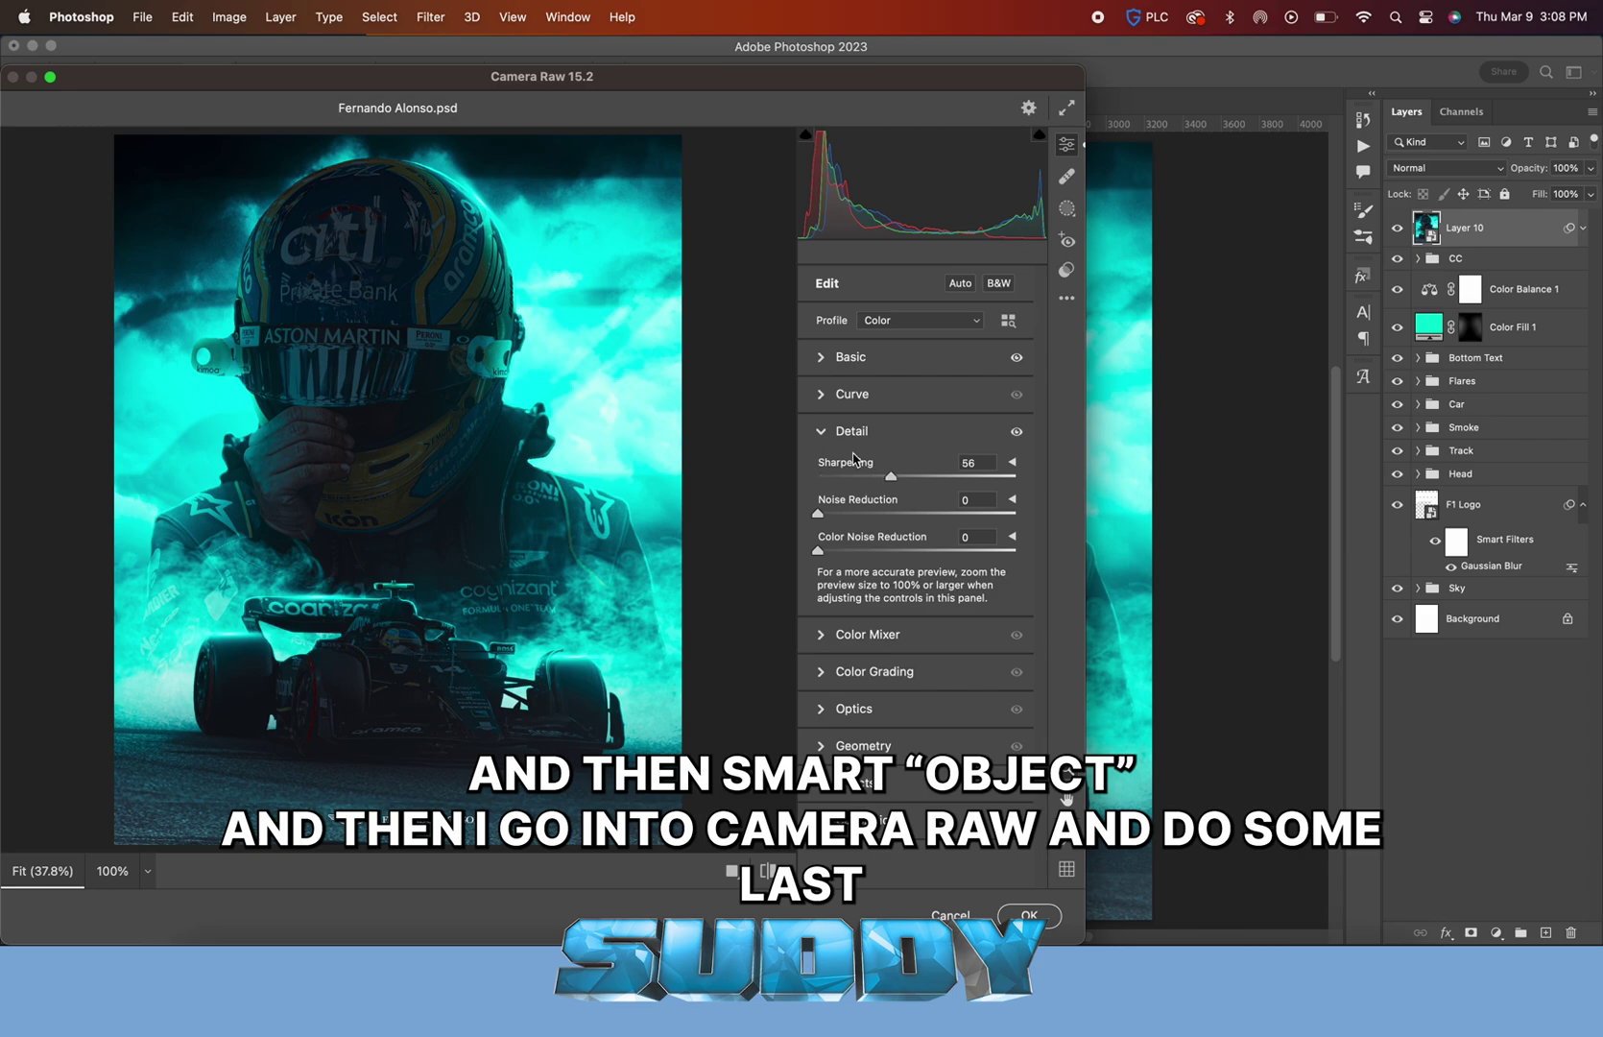
Tint the Color Grading midtones teal with hue 170 and saturation 13
left_click(822, 434)
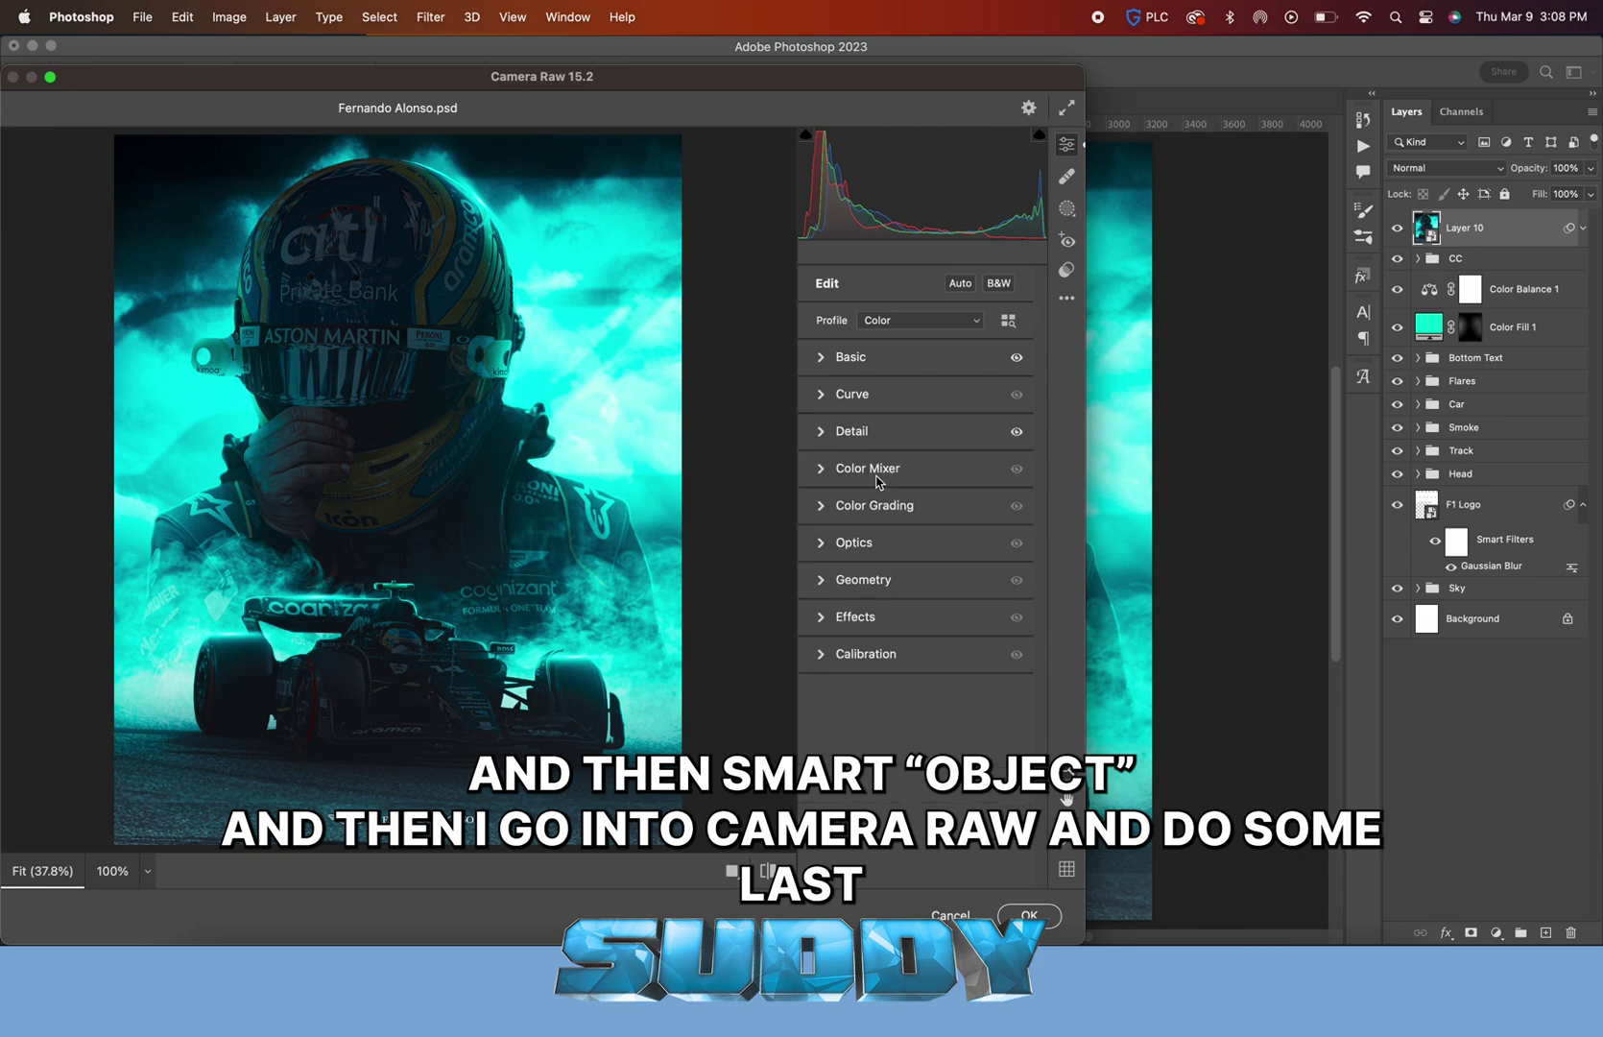
left_click(875, 506)
left_click_drag(915, 518, 876, 490)
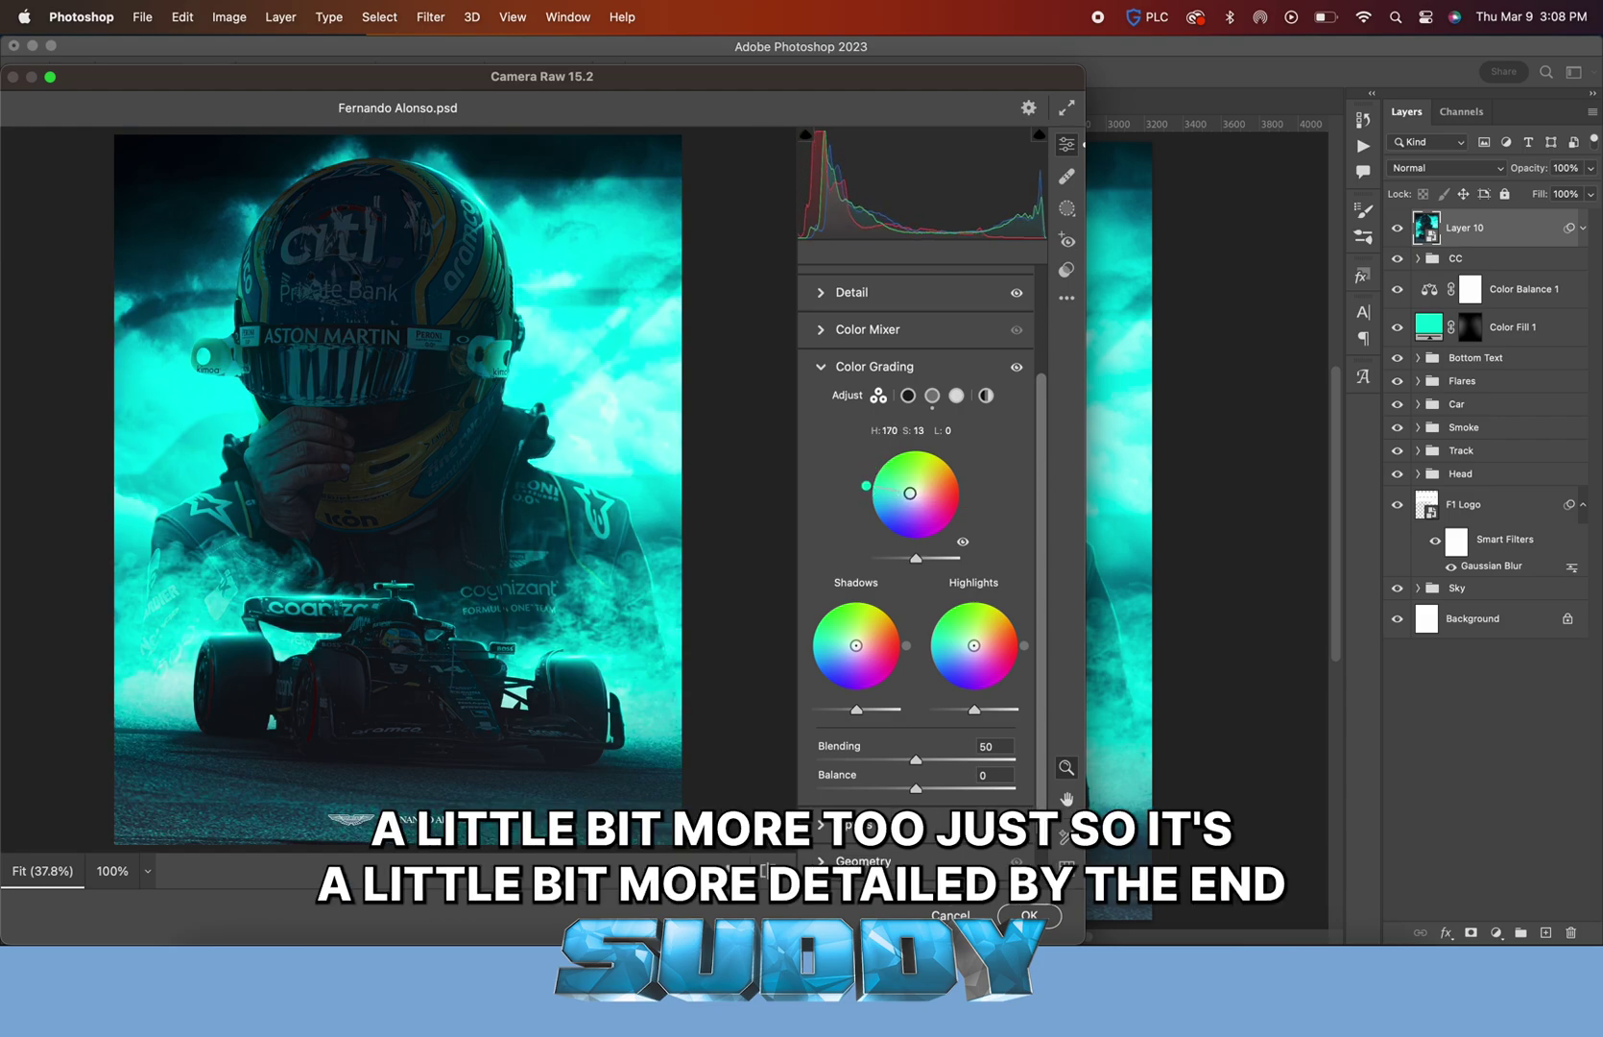
Try purple and other color tints on the Color Grading shadows and highlights
left_click_drag(842, 652, 874, 661)
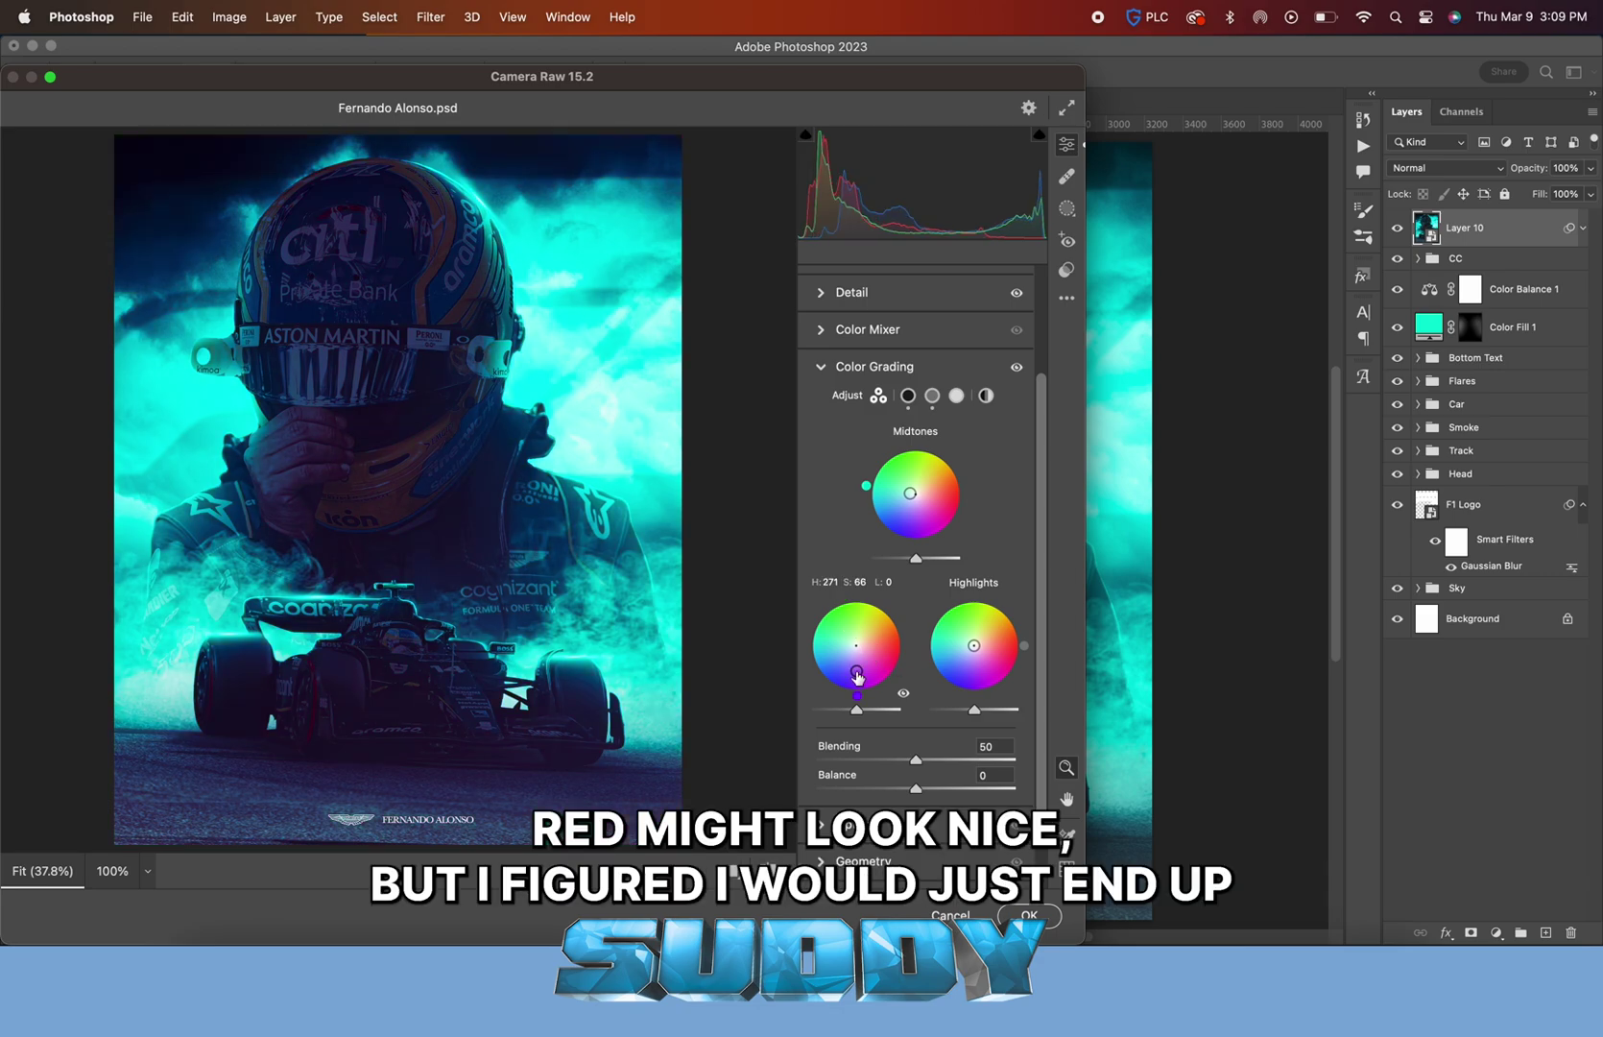
left_click_drag(850, 677, 861, 661)
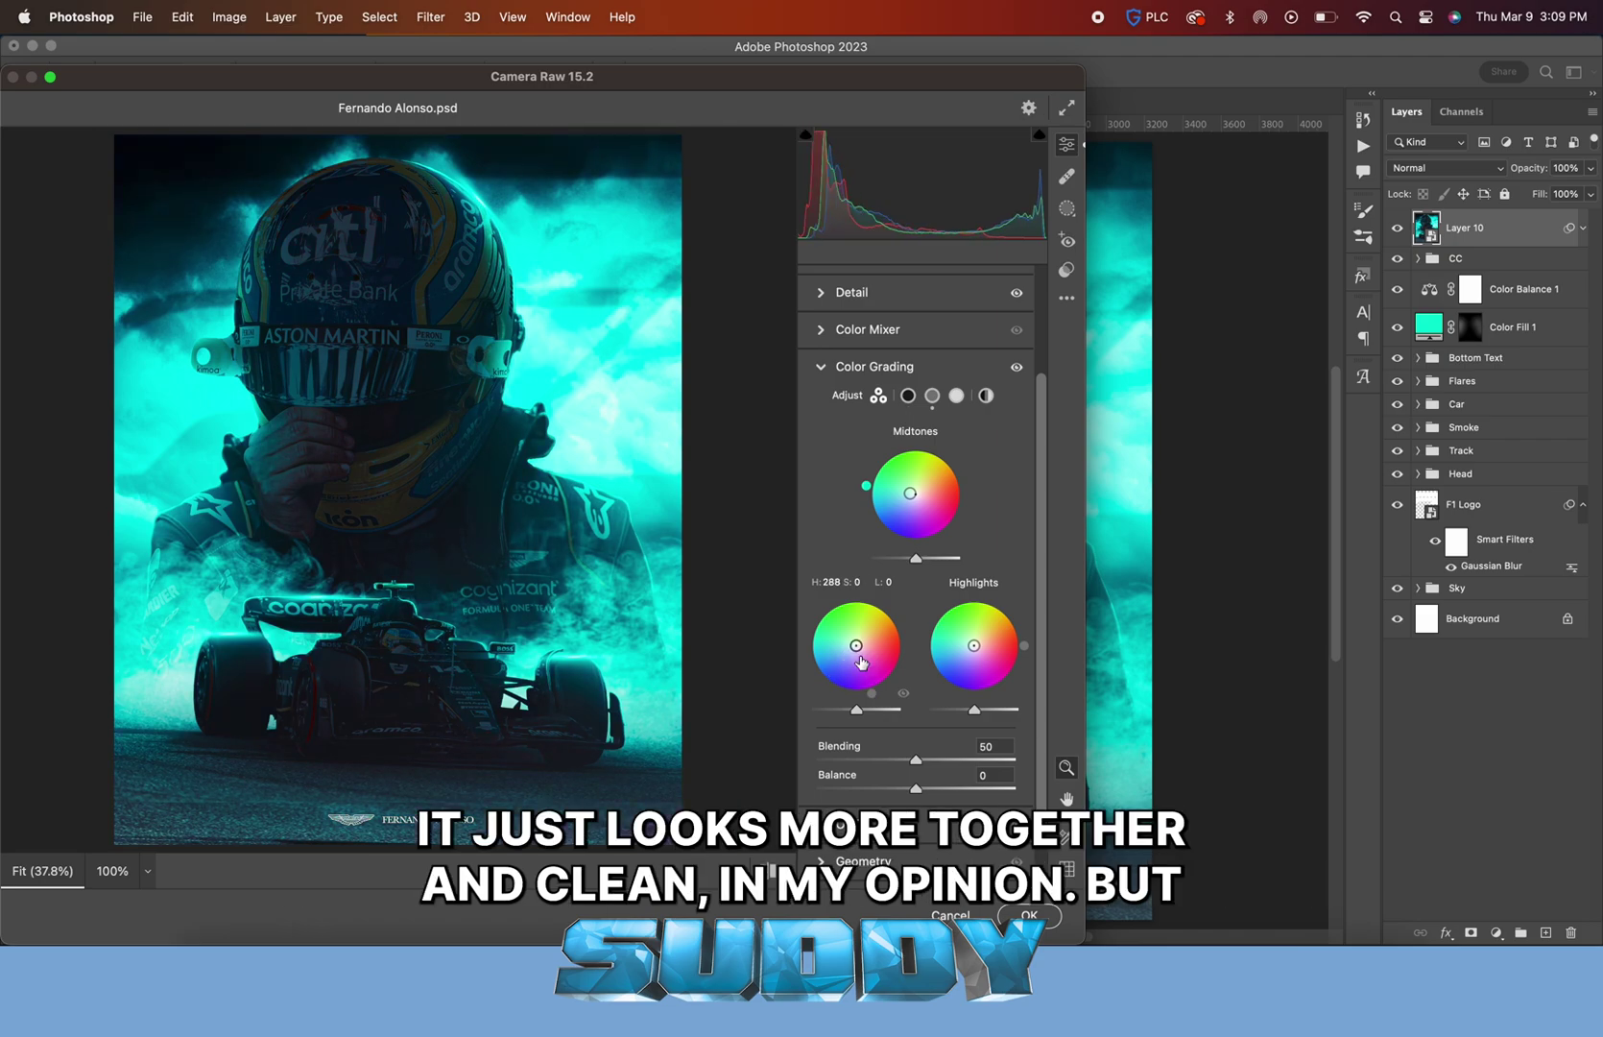
mouse_move(976, 638)
left_mouse_down()
mouse_move(979, 663)
mouse_move(971, 644)
left_mouse_up()
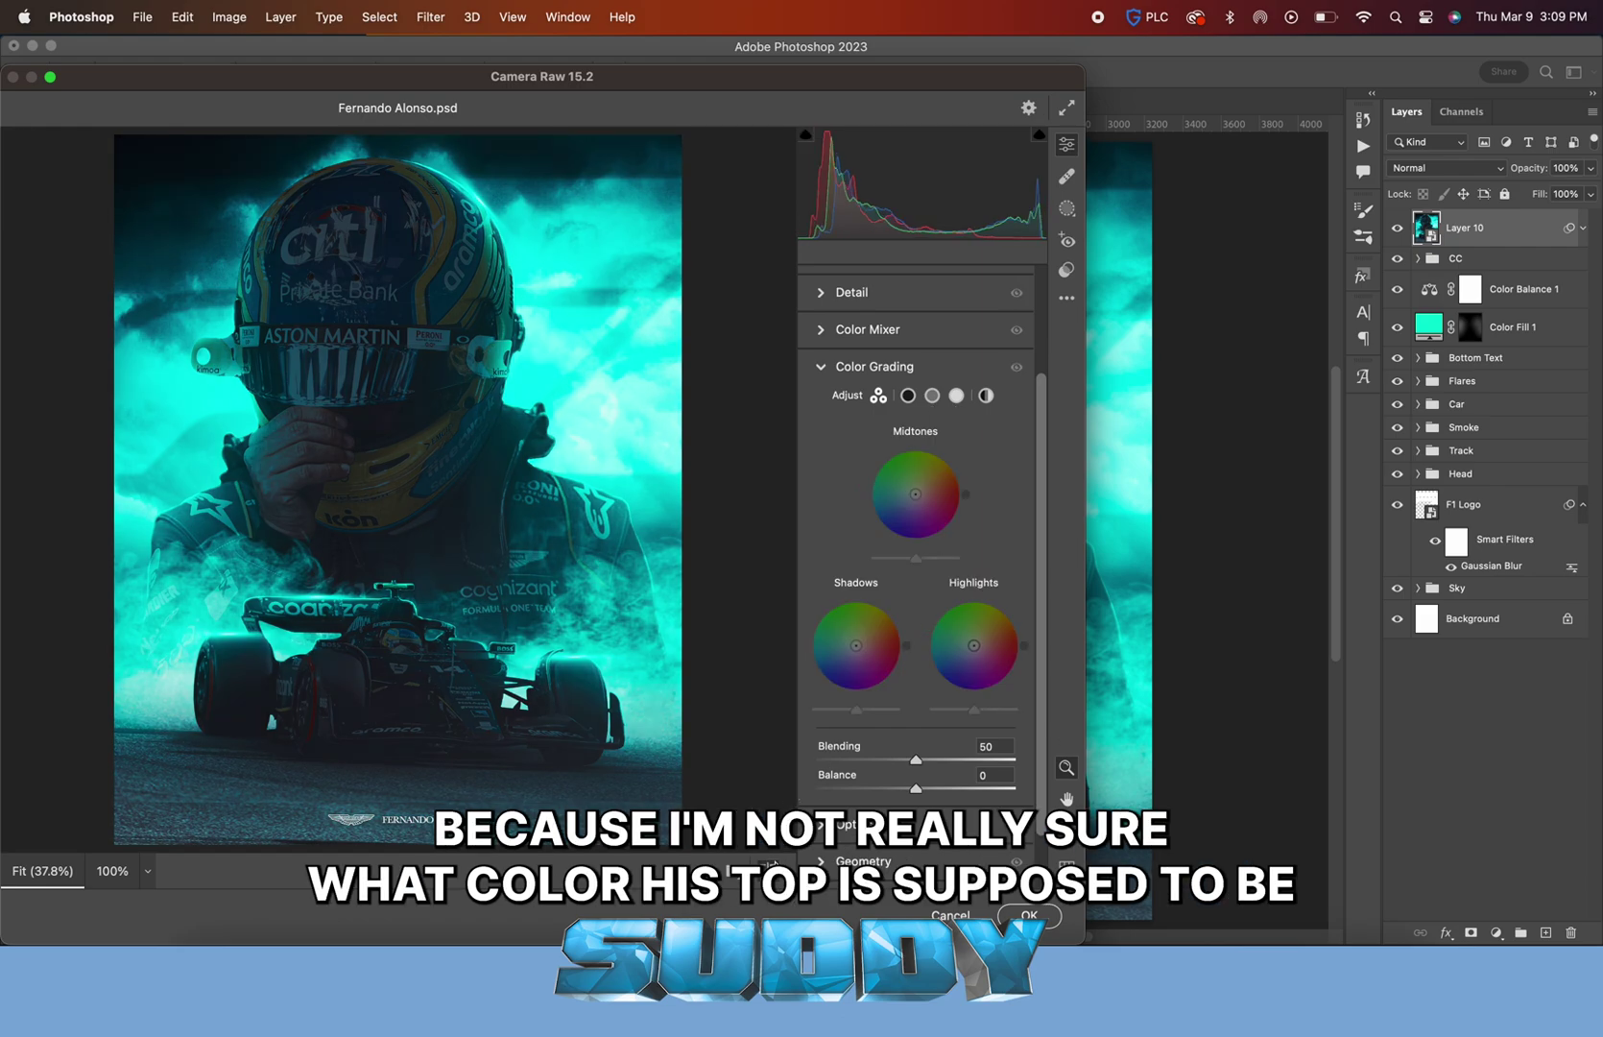
Set the Calibration Red Primary hue to -14 and its saturation to +28
left_click(824, 366)
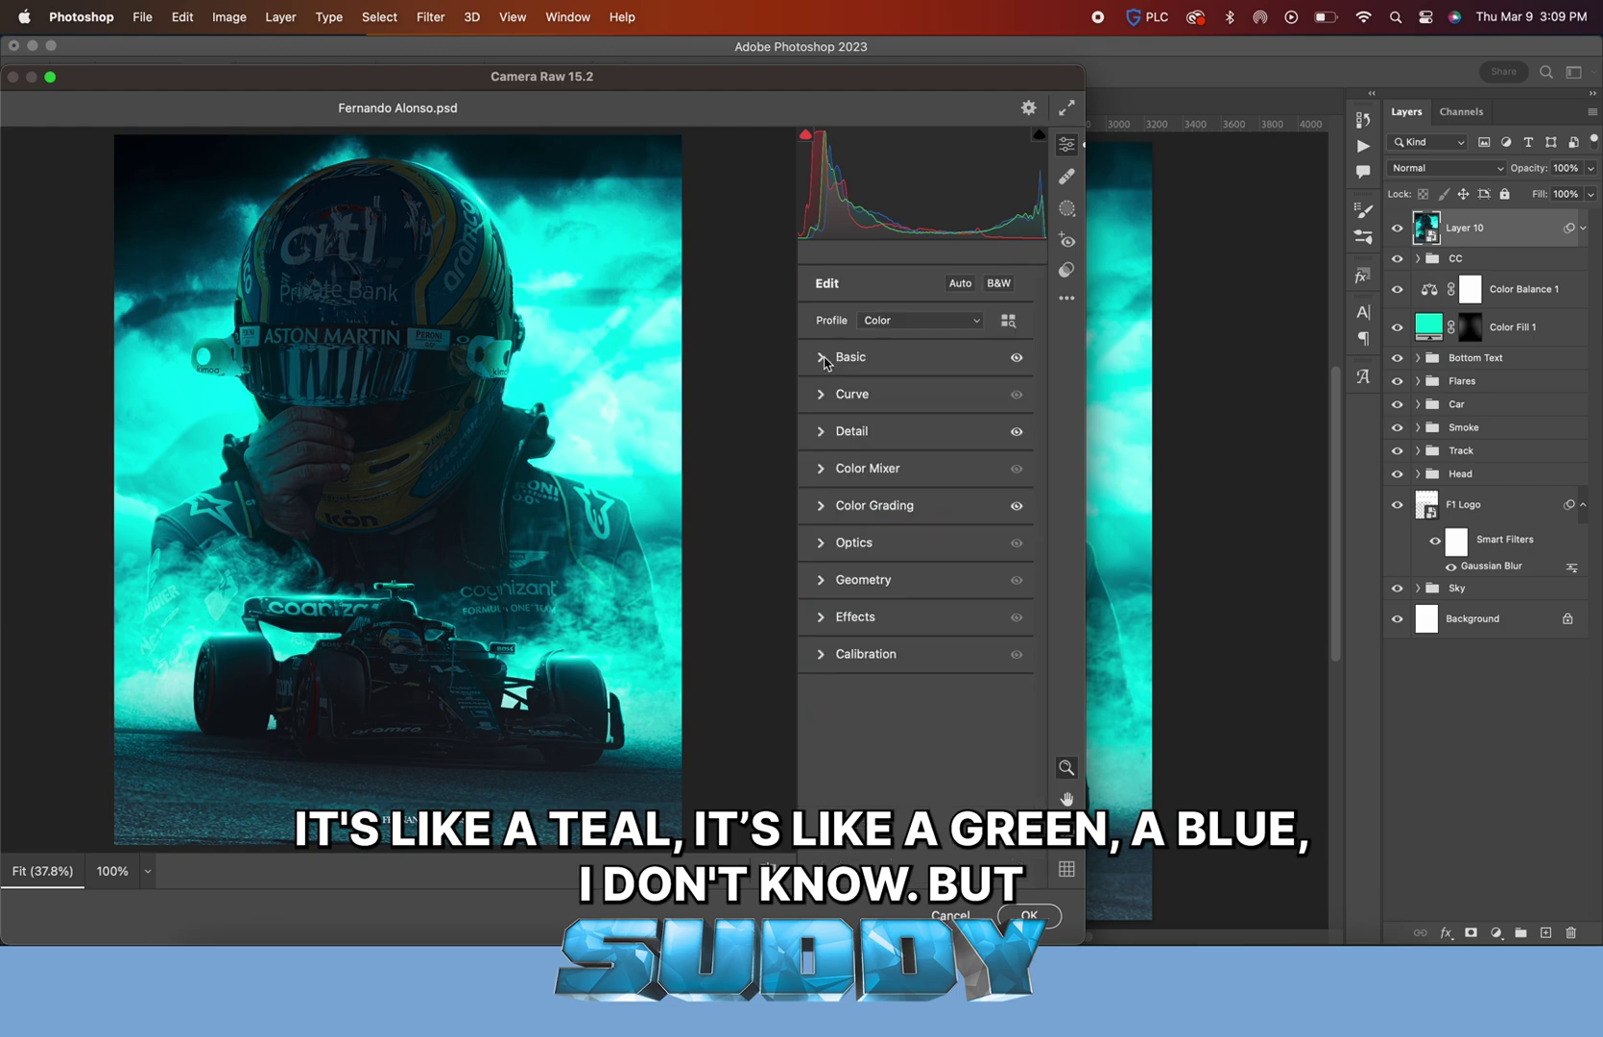
left_click(861, 653)
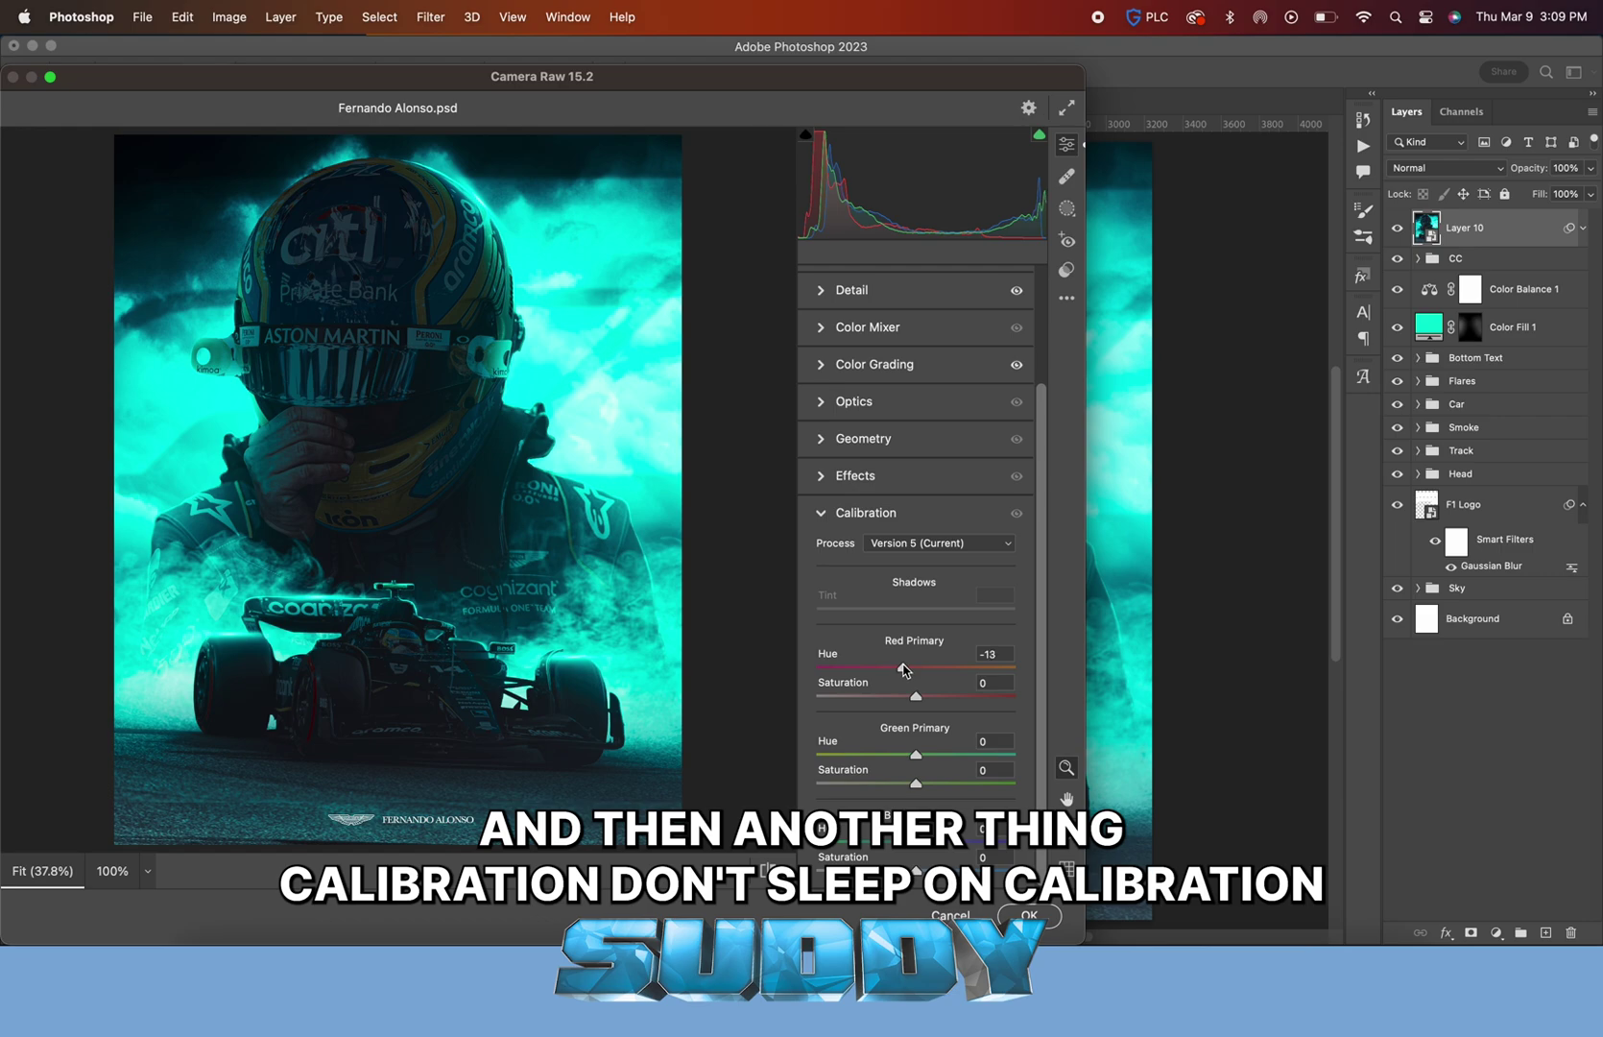
left_click_drag(948, 668, 931, 668)
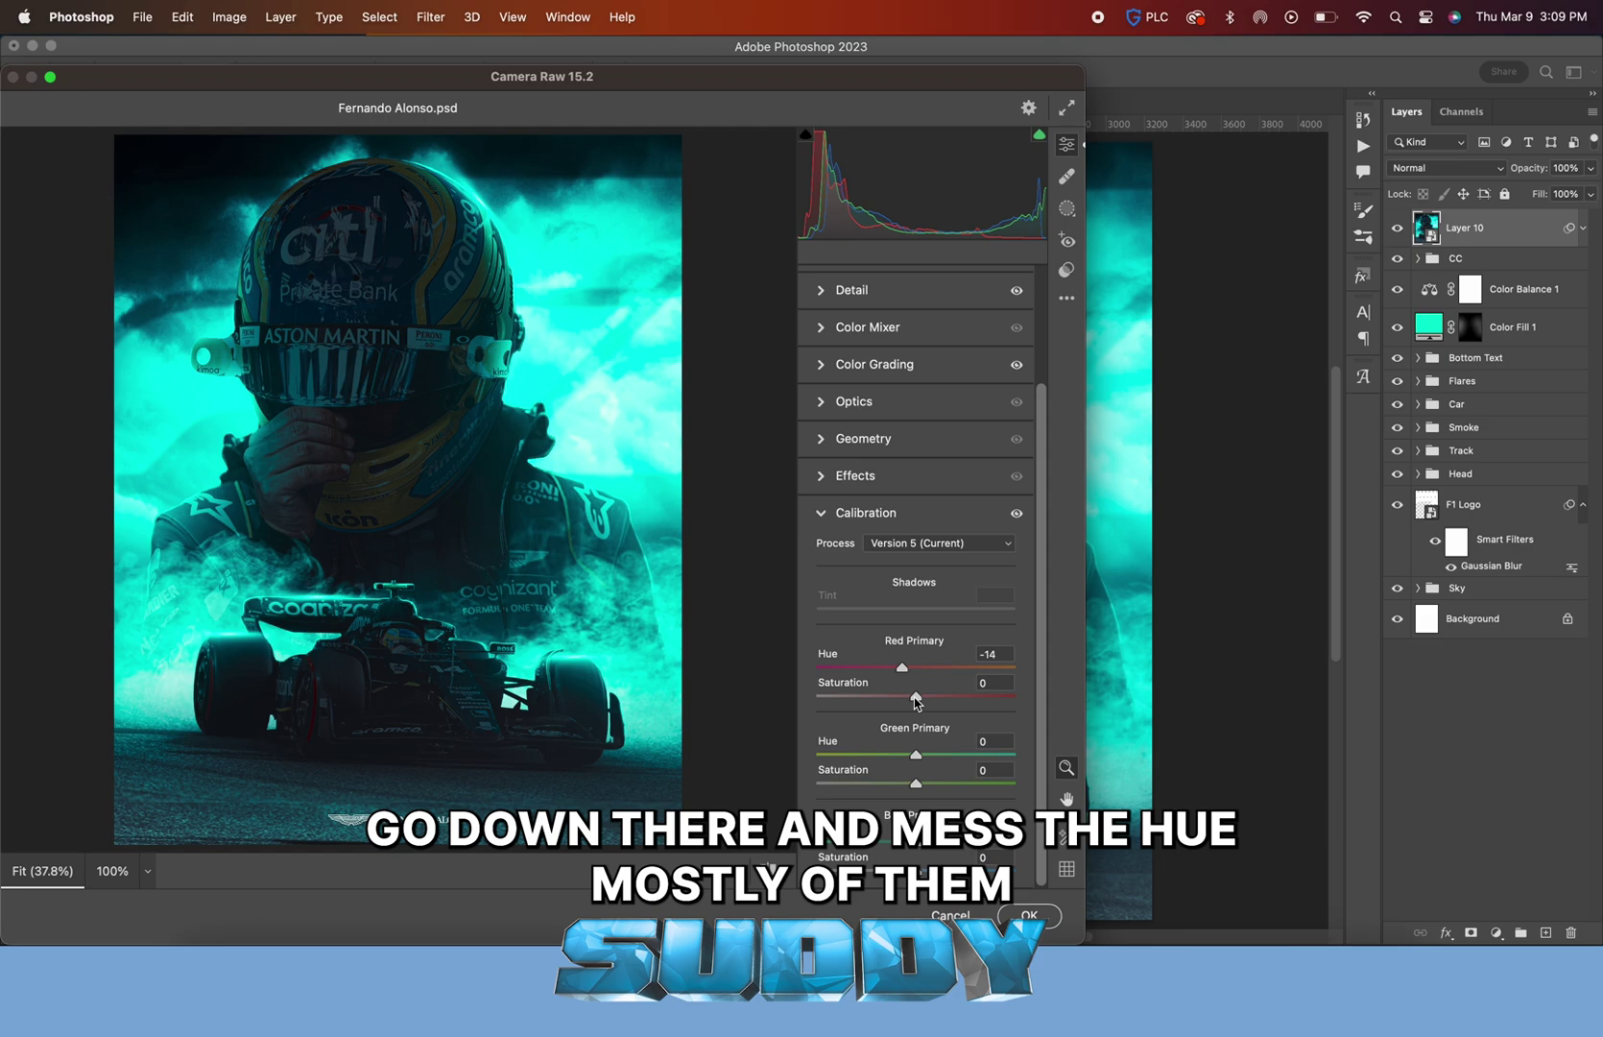
mouse_move(916, 701)
left_mouse_down()
mouse_move(831, 698)
mouse_move(909, 710)
left_mouse_up()
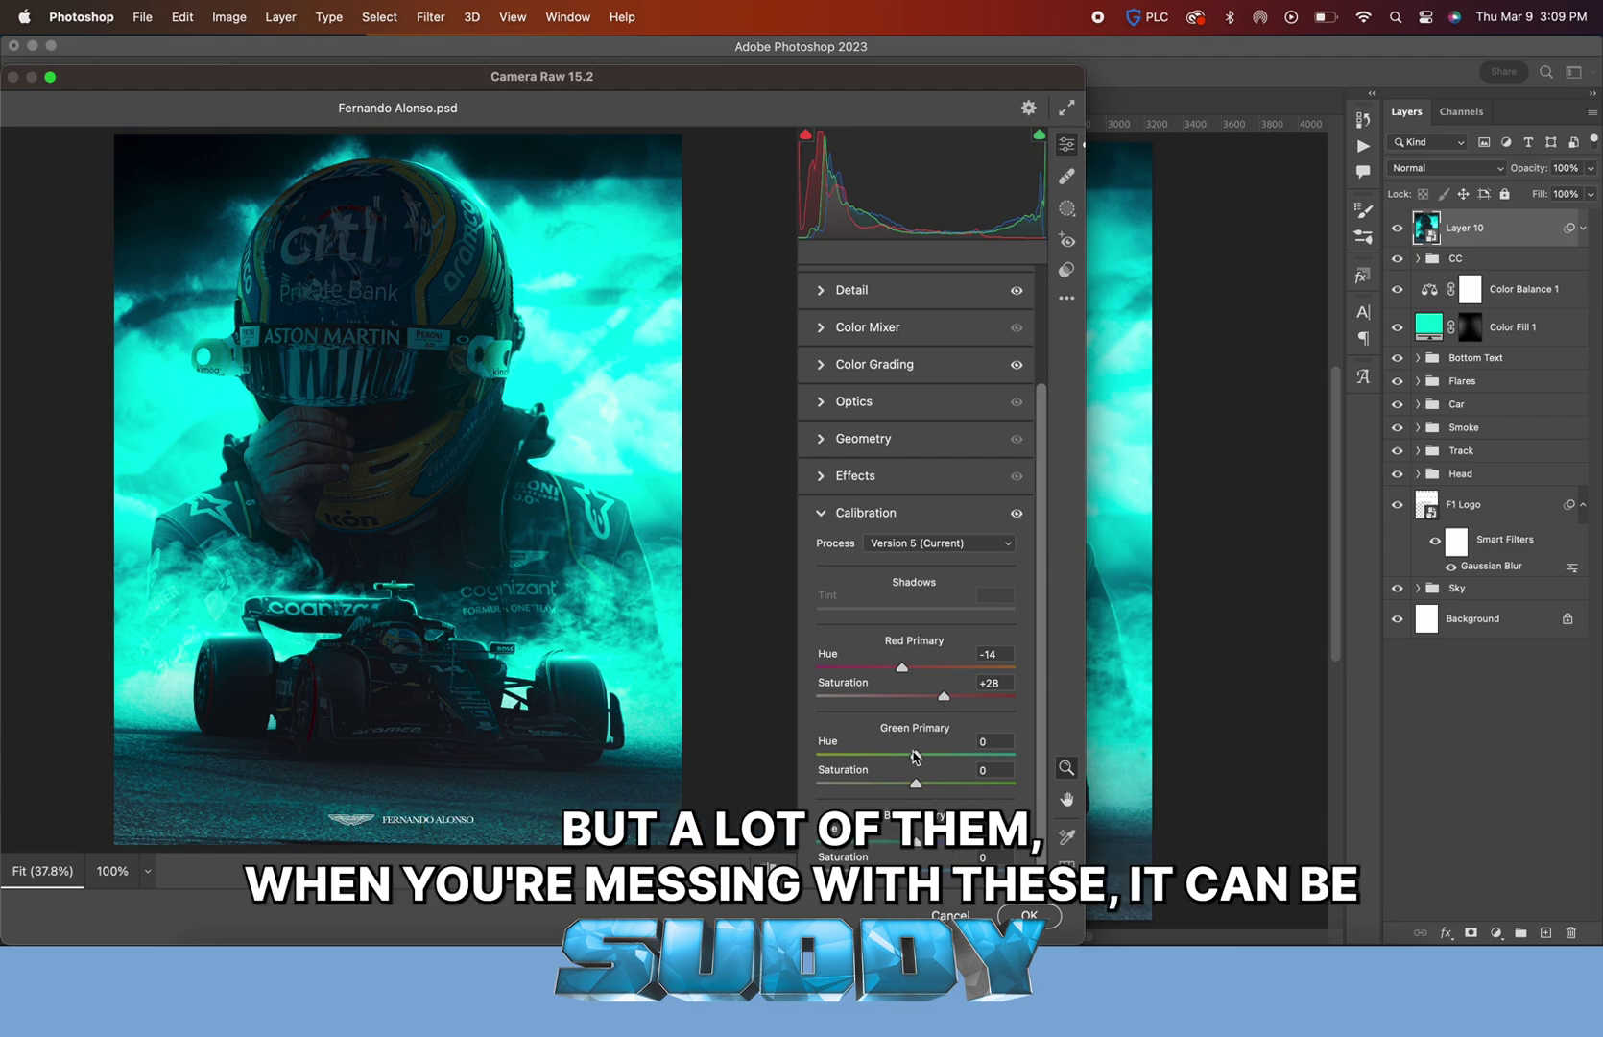
Try a Green Primary hue of +8, reset it to 0, and set the Blue Primary hue to -5
mouse_move(916, 756)
left_mouse_down()
mouse_move(970, 757)
mouse_move(823, 756)
mouse_move(920, 759)
left_mouse_up()
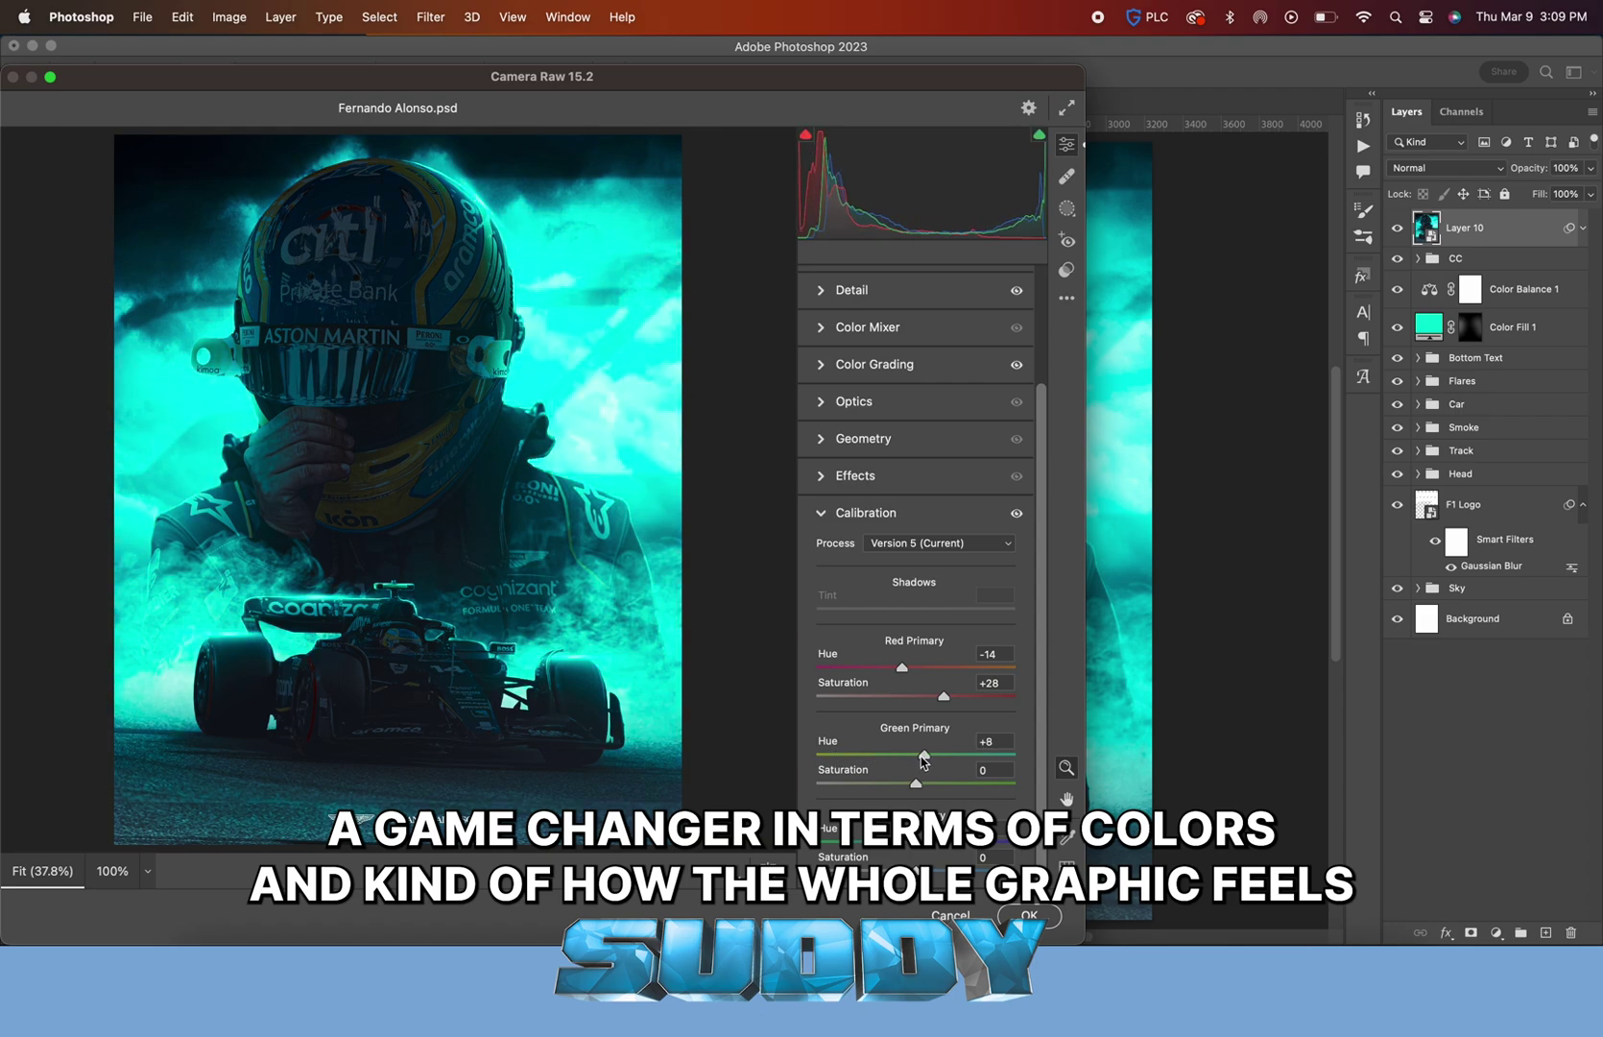
double_click(922, 758)
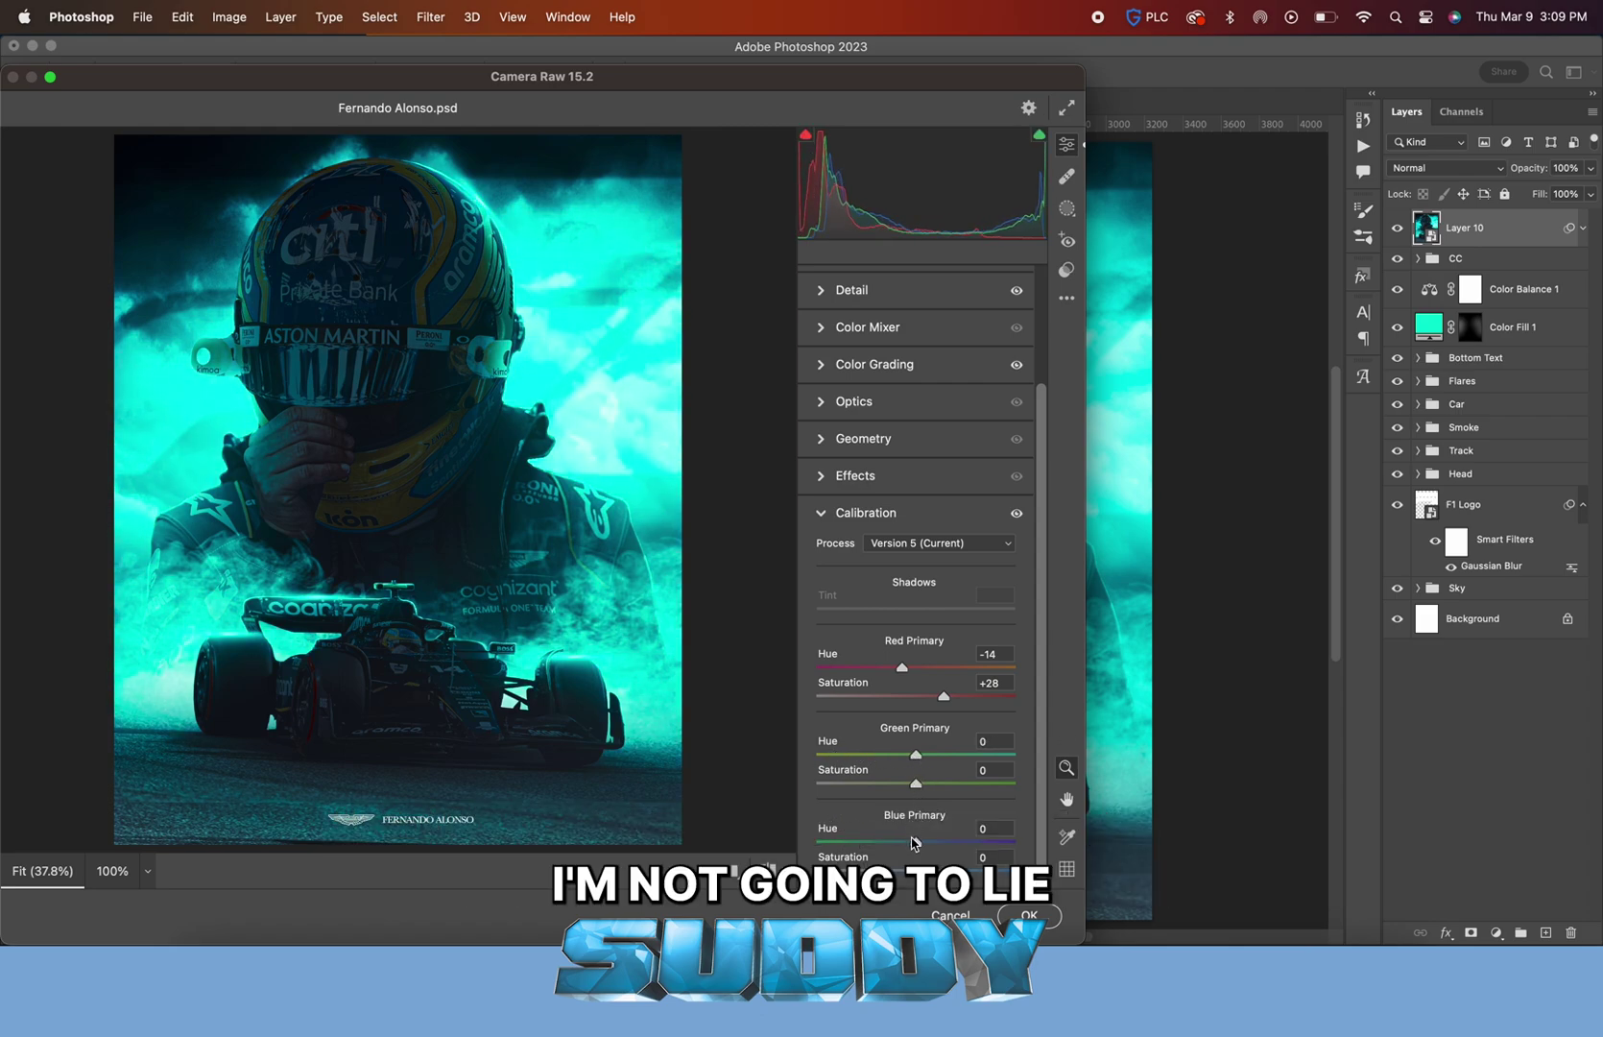
mouse_move(916, 842)
left_mouse_down()
mouse_move(893, 841)
mouse_move(914, 838)
left_mouse_up()
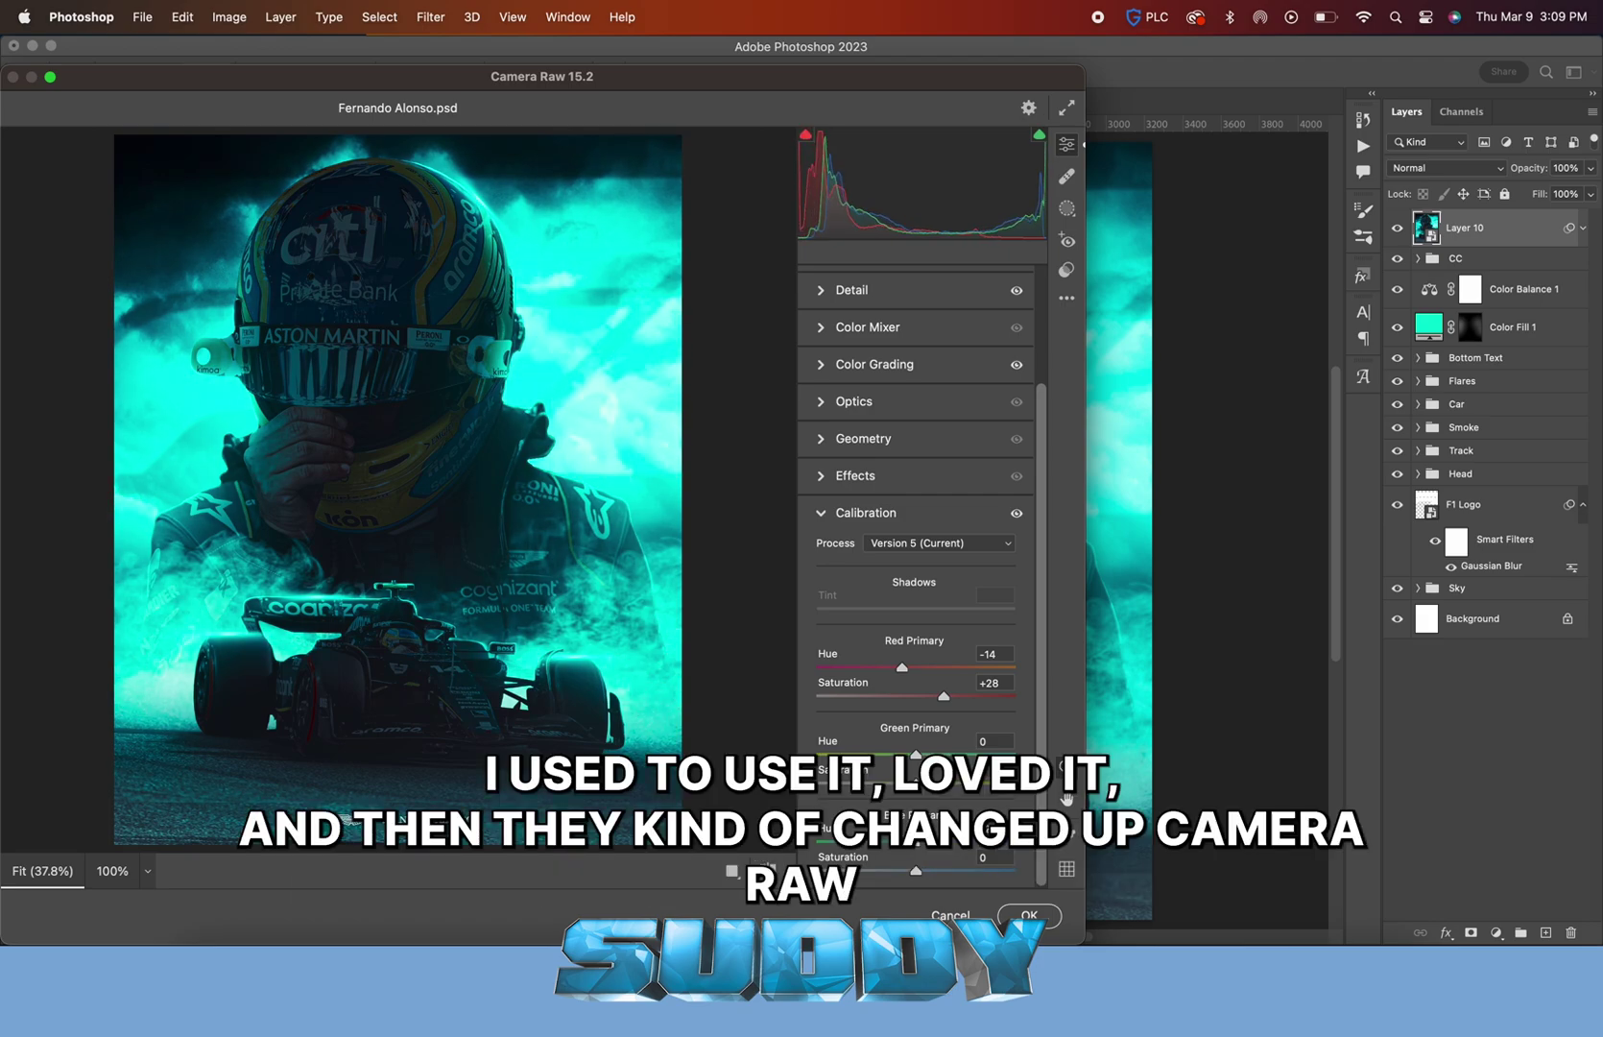
Compare the poster before and after the Camera Raw adjustments
left_click(773, 870)
left_click(774, 870)
left_click(774, 869)
left_click(774, 870)
left_click(774, 869)
left_click(774, 869)
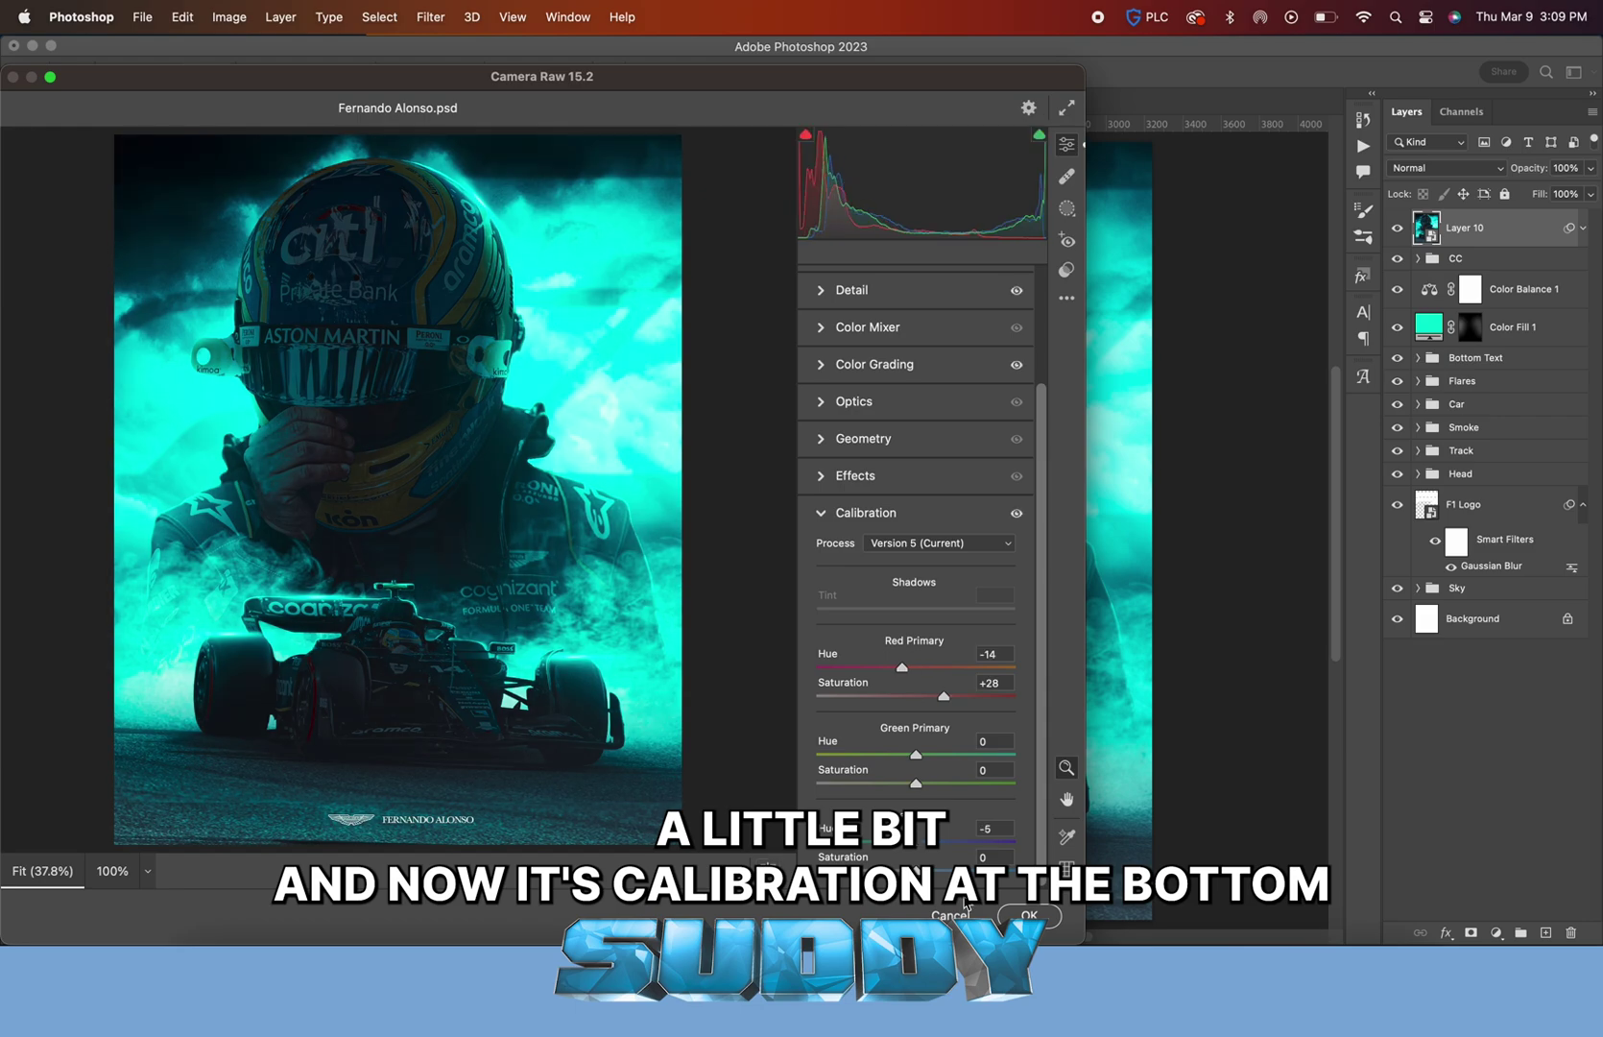
Apply the Camera Raw adjustments and close the flare-001.png document
left_click(1029, 915)
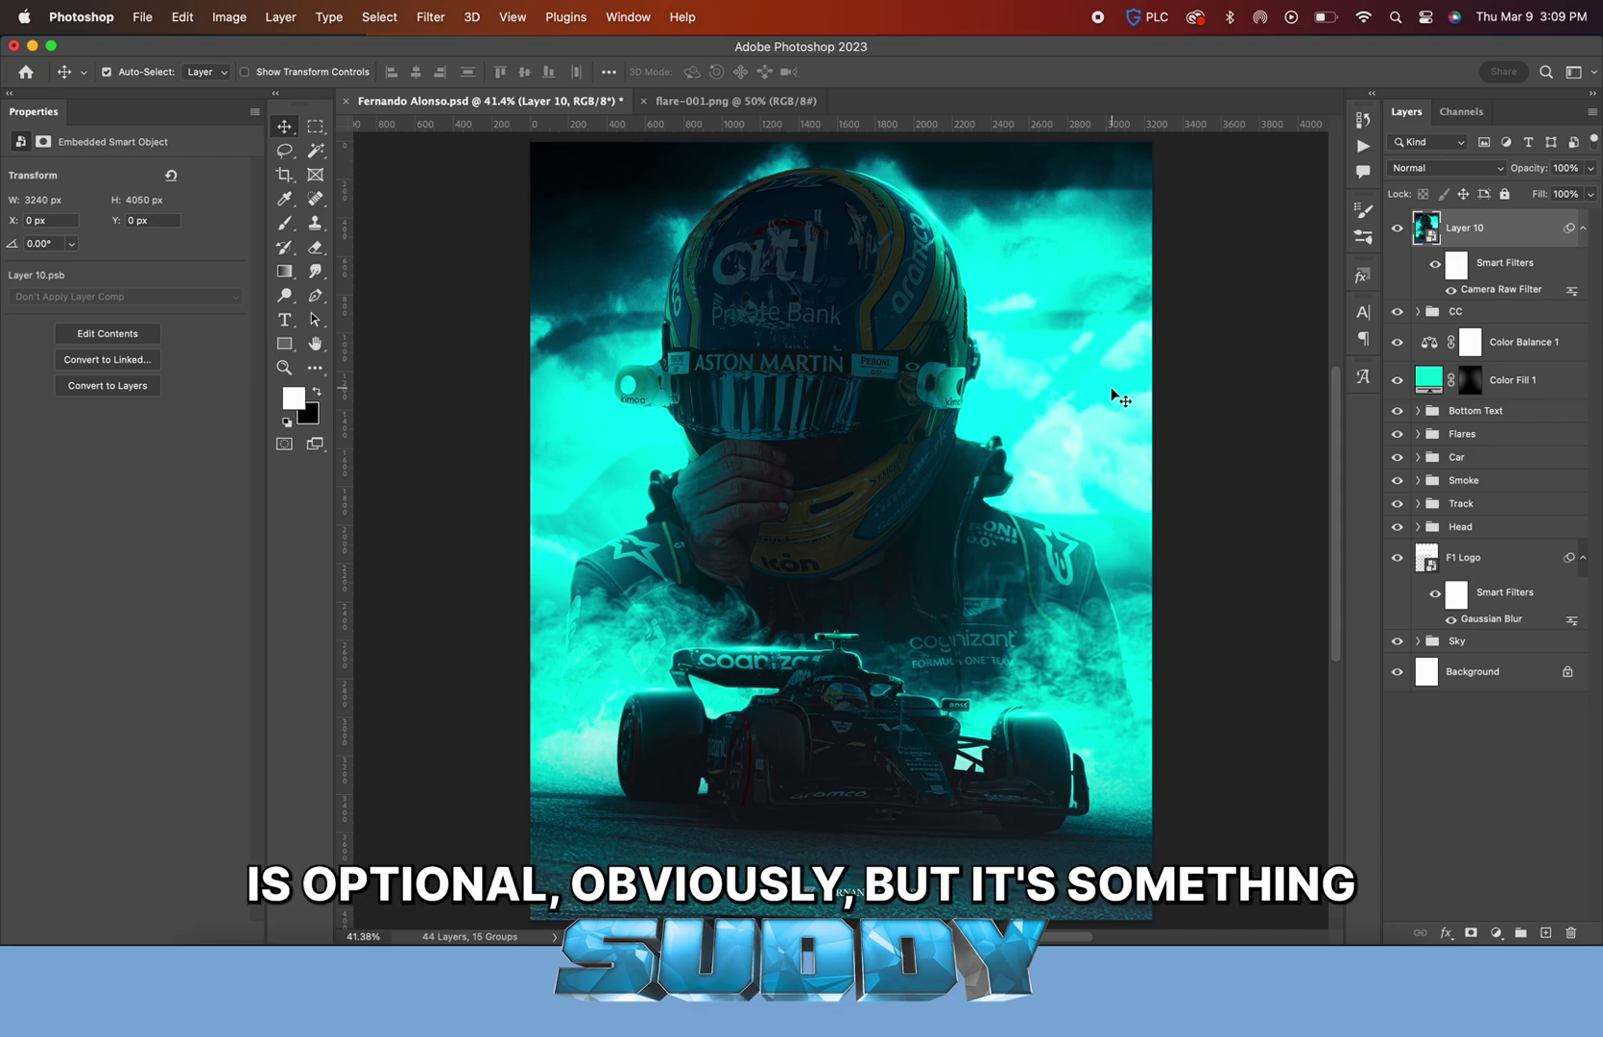
left_click(643, 101)
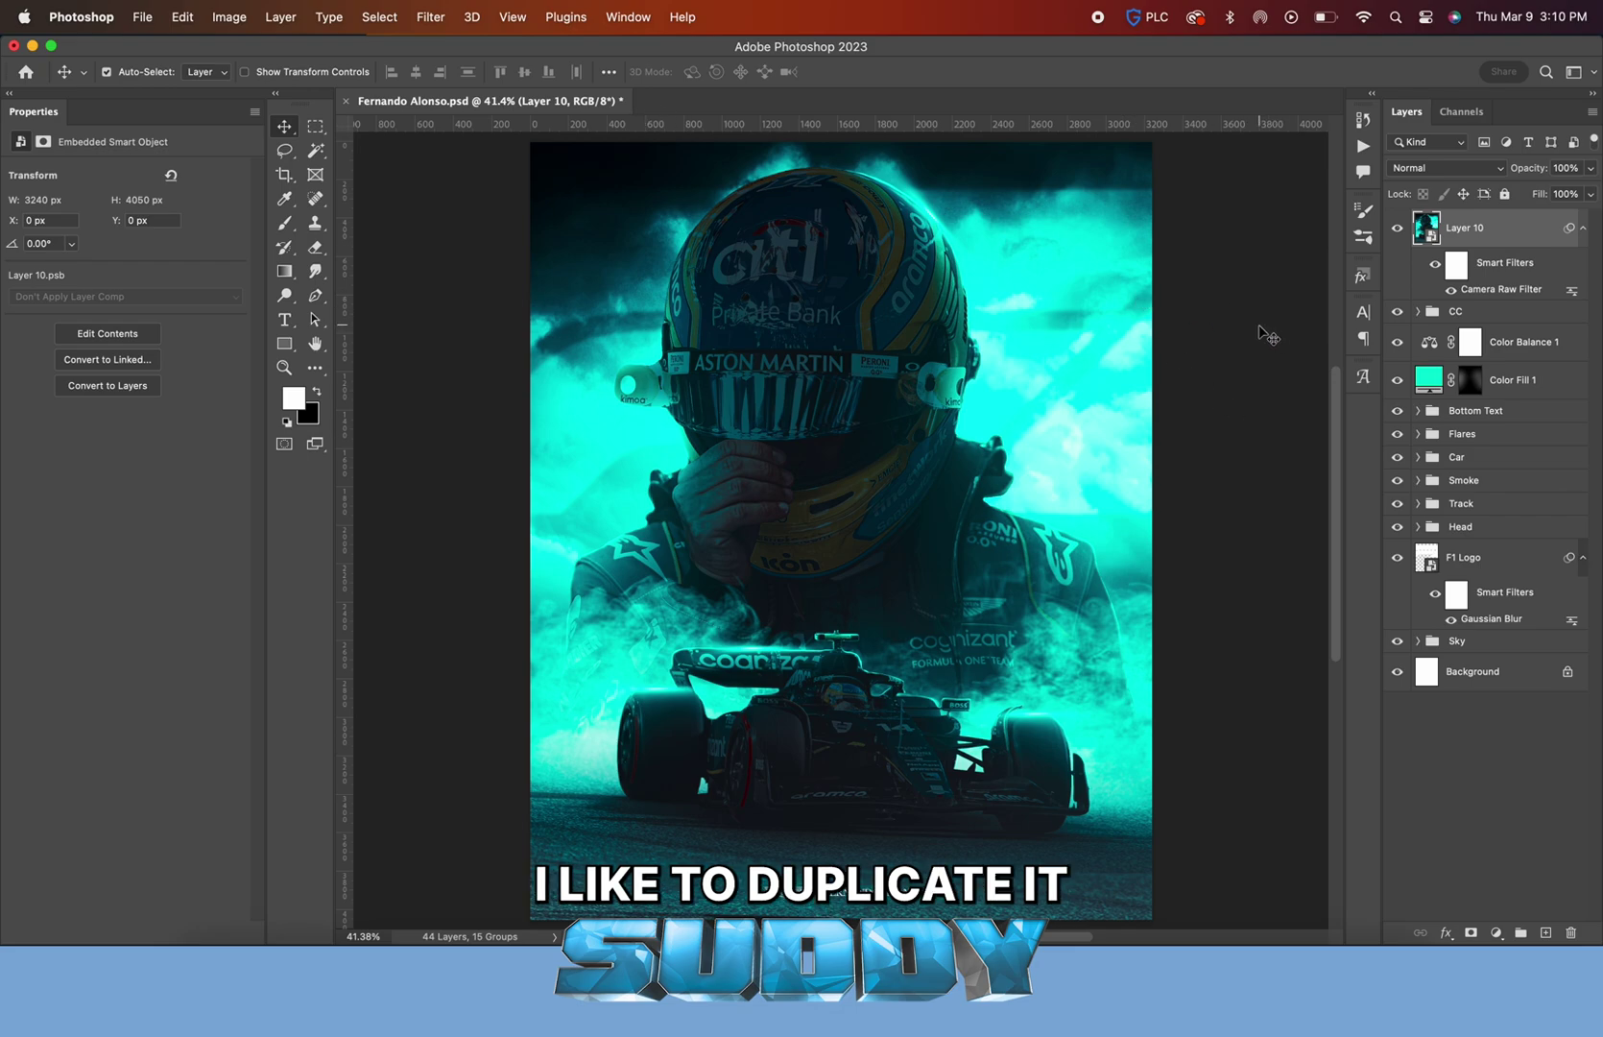
Duplicate the filtered Layer 10 smart object and rasterize the copy
key("super+j")
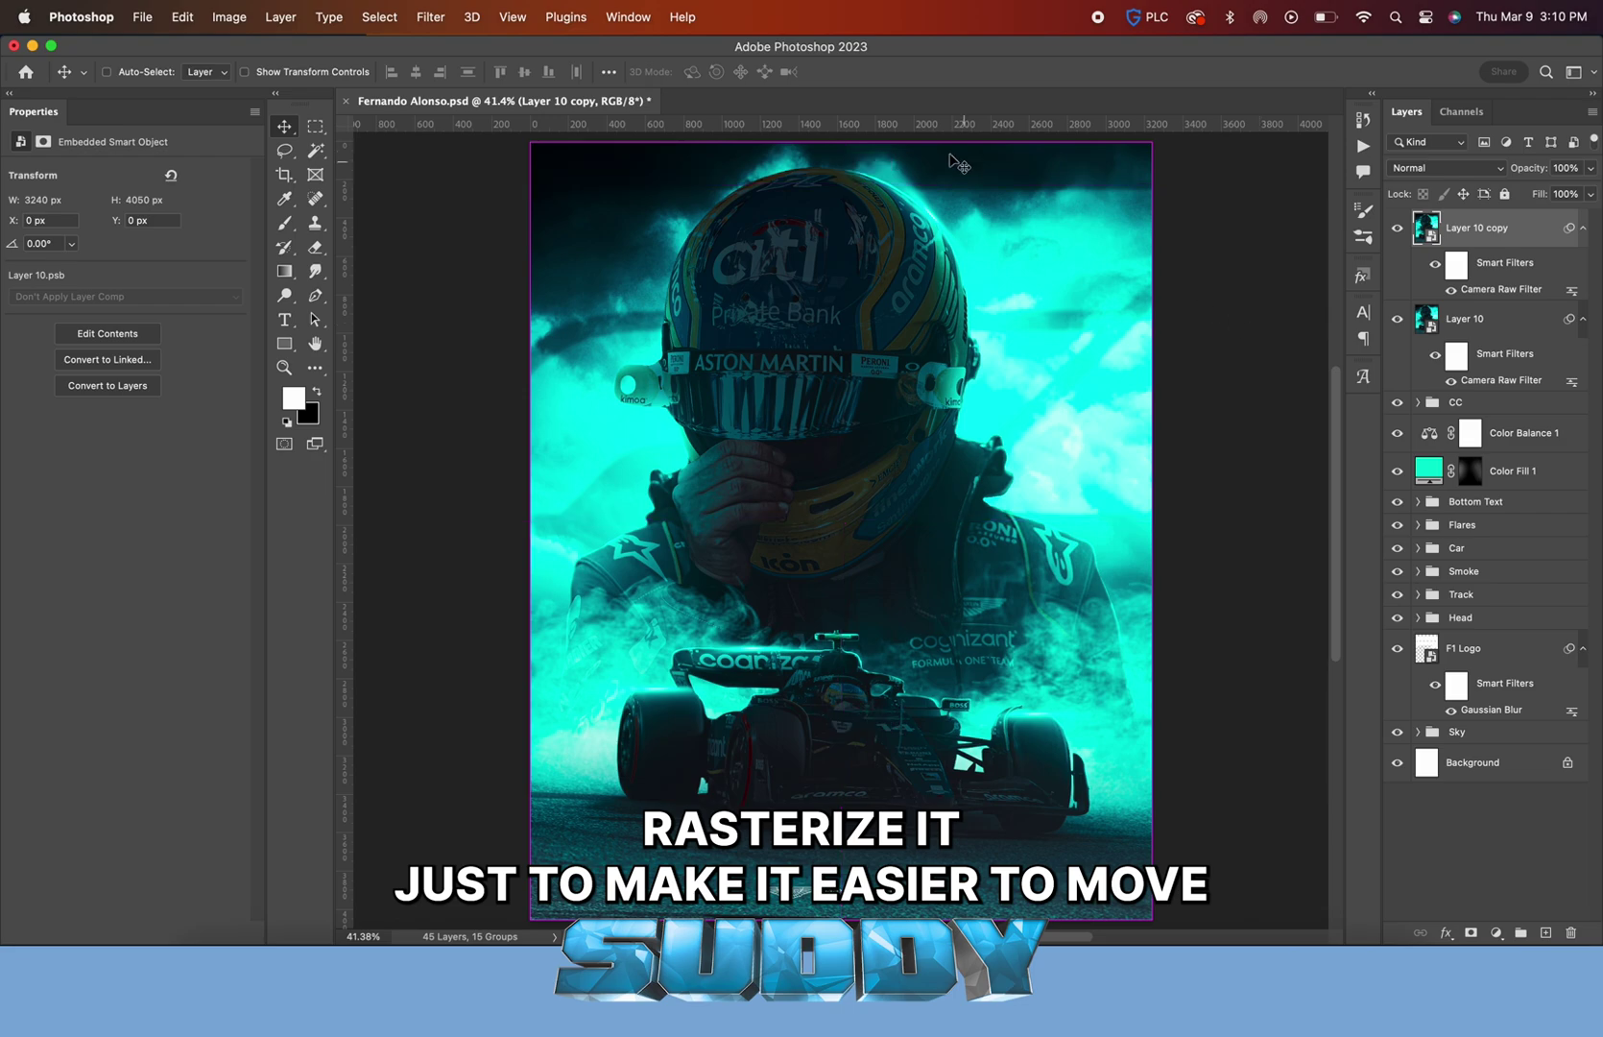
key("super+t")
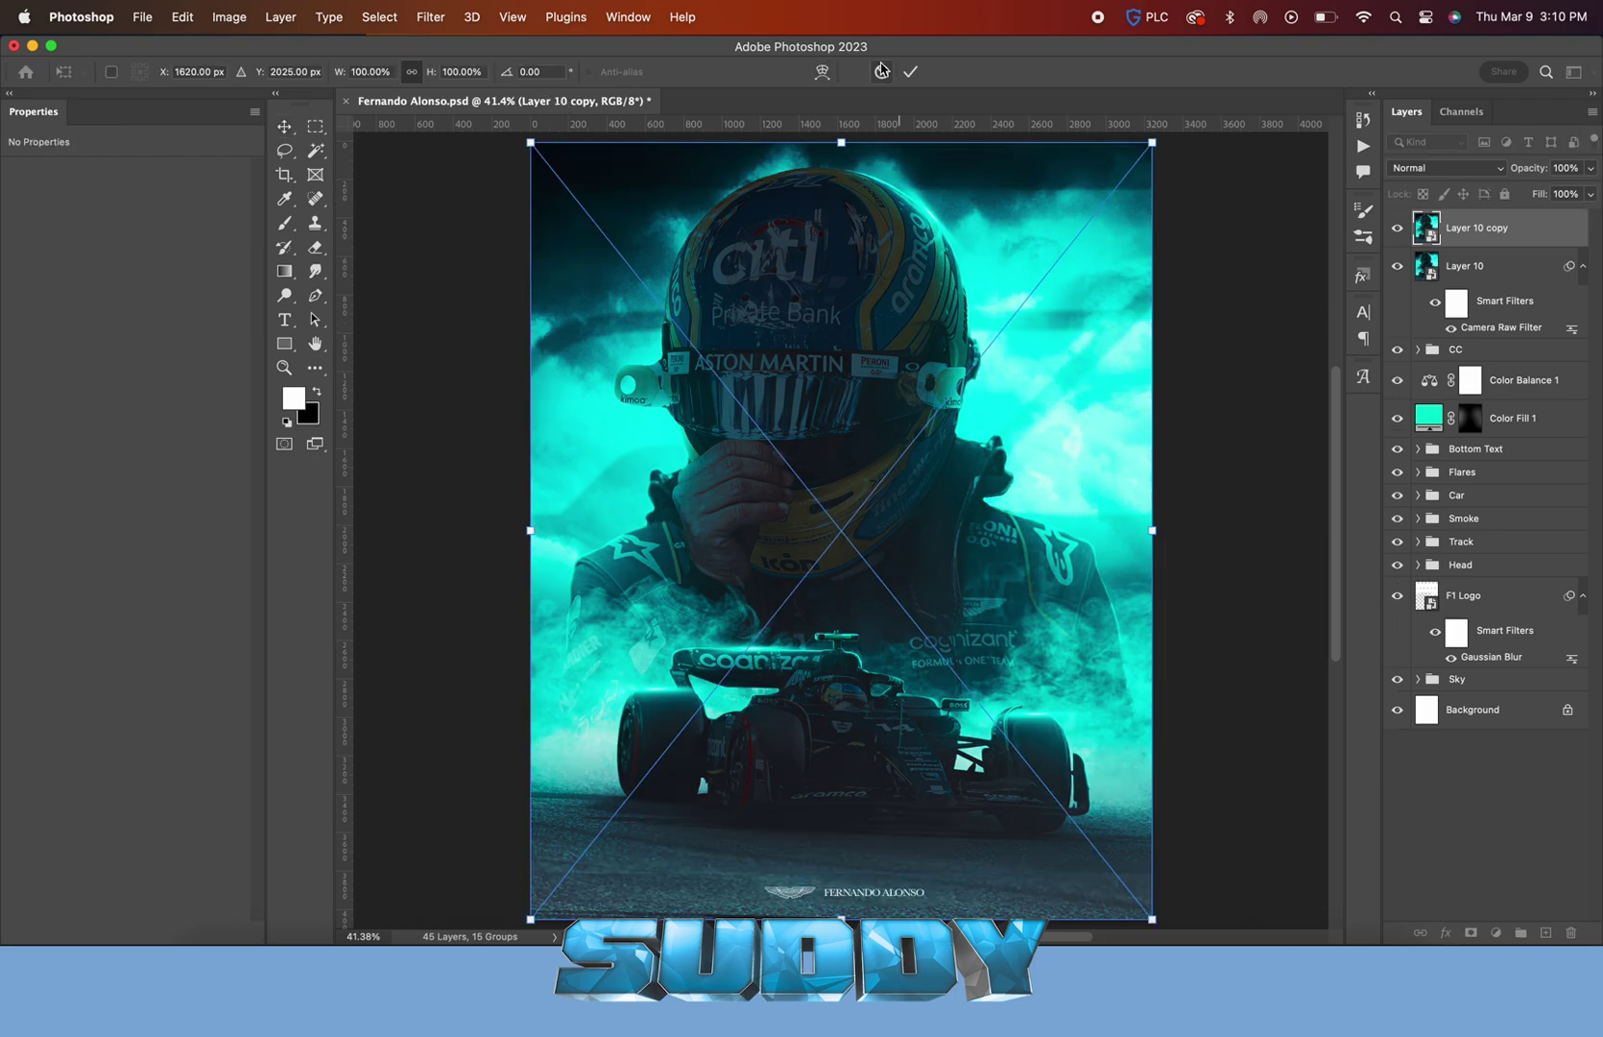
left_click(910, 71)
right_click(1461, 226)
left_click(1331, 634)
Rotate the rasterized poster copy by 25 degrees and move it into the canvas's left corner
key("super+t")
left_click(541, 70)
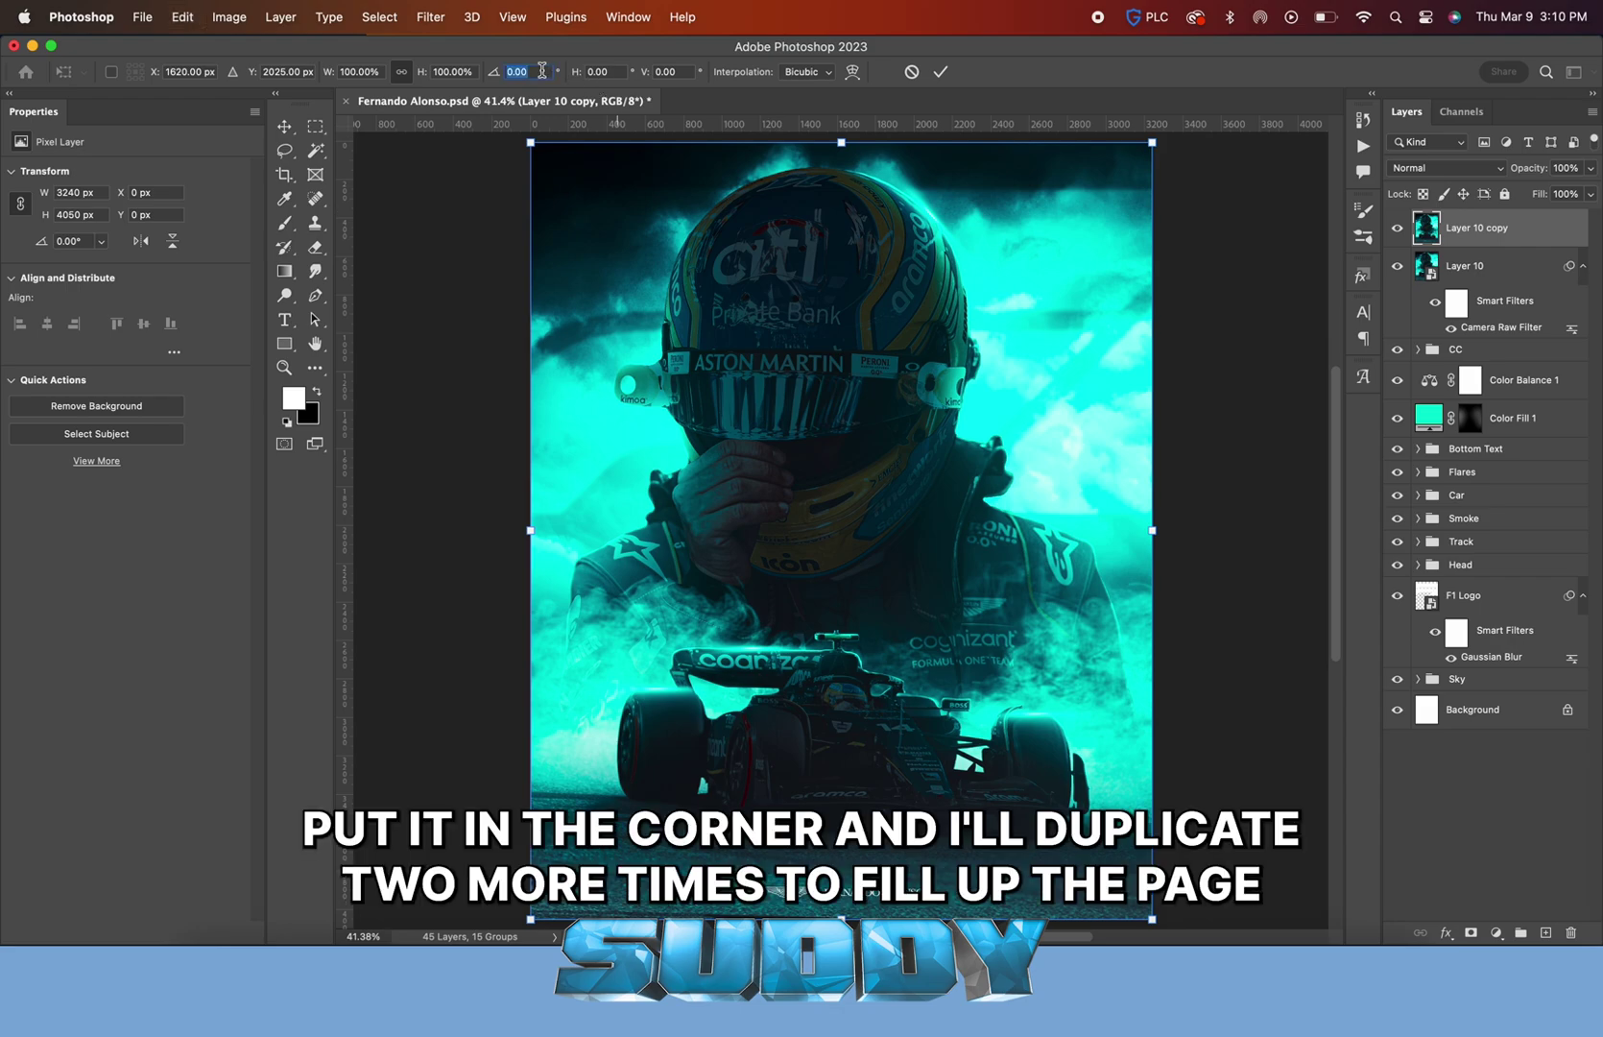
type("25")
key("Return")
left_click_drag(1039, 308, 675, 773)
key("Return")
Duplicate the rotated poster copy twice and position the duplicates to fill the rest of the canvas
key("super+j")
key("super+t")
key("Return")
key("super+j")
key("super+t")
left_click_drag(867, 499, 821, 605)
key("Return")
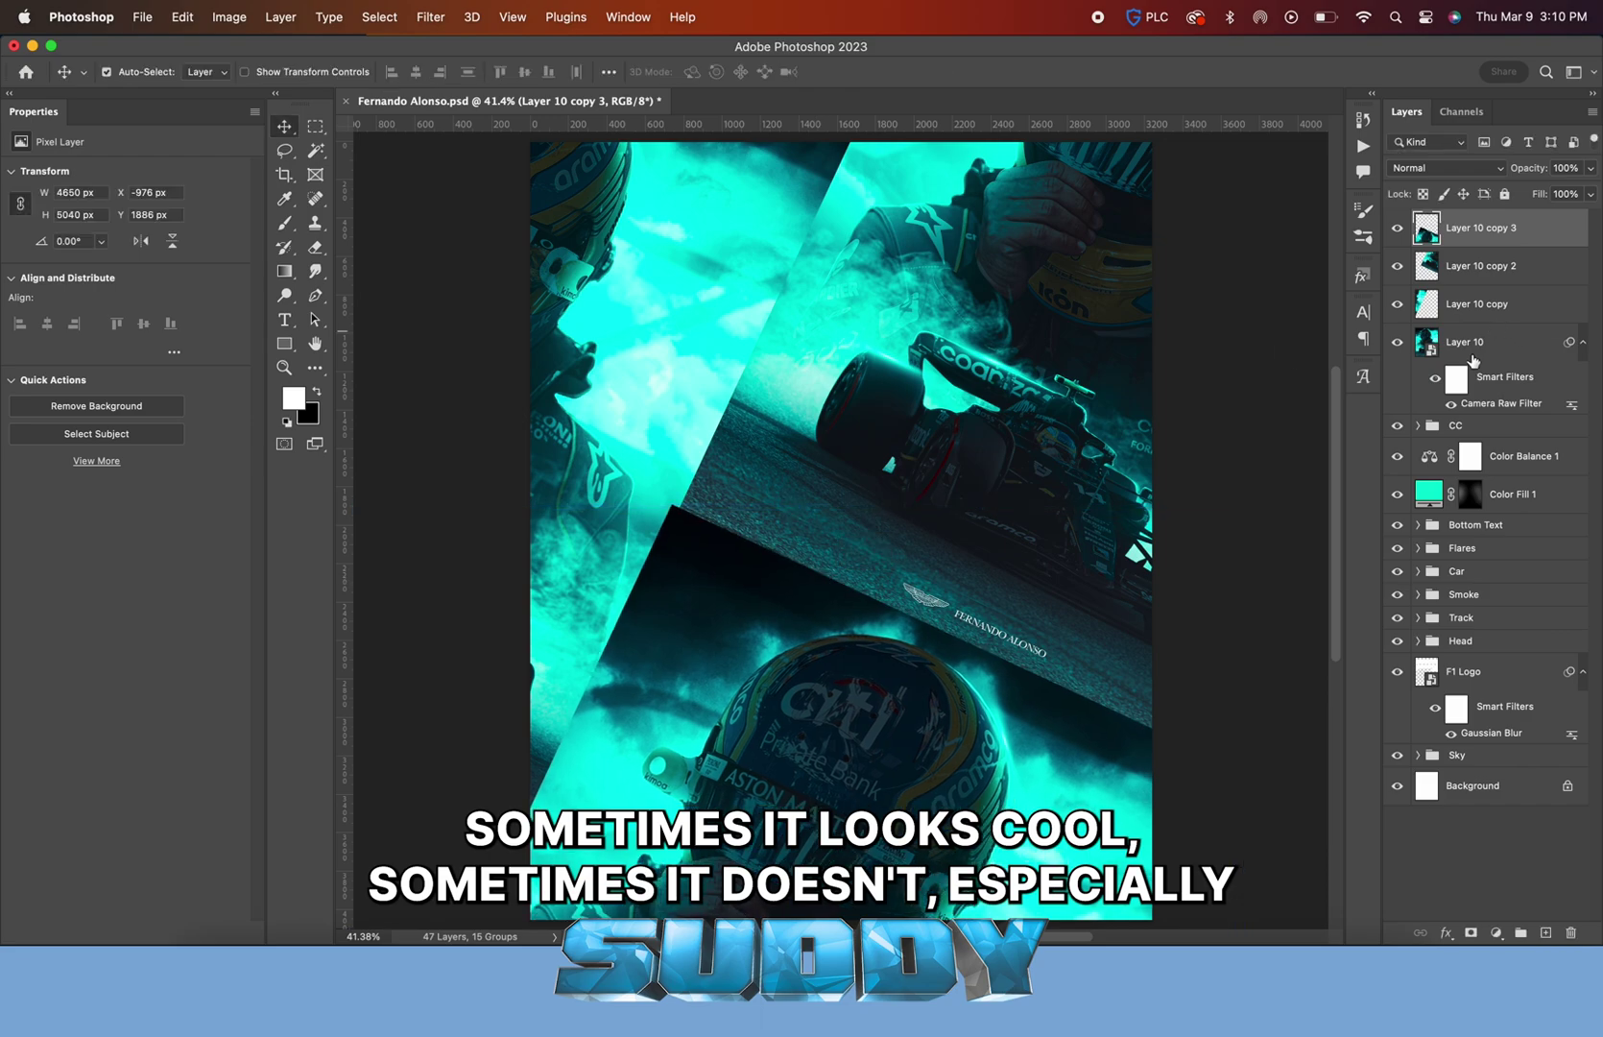
Move Layer 10 above the tilted copies, shrink it to 3136 x 3920 px around the canvas centre, and save the document
left_click_drag(1473, 358, 1469, 230)
key("super+t")
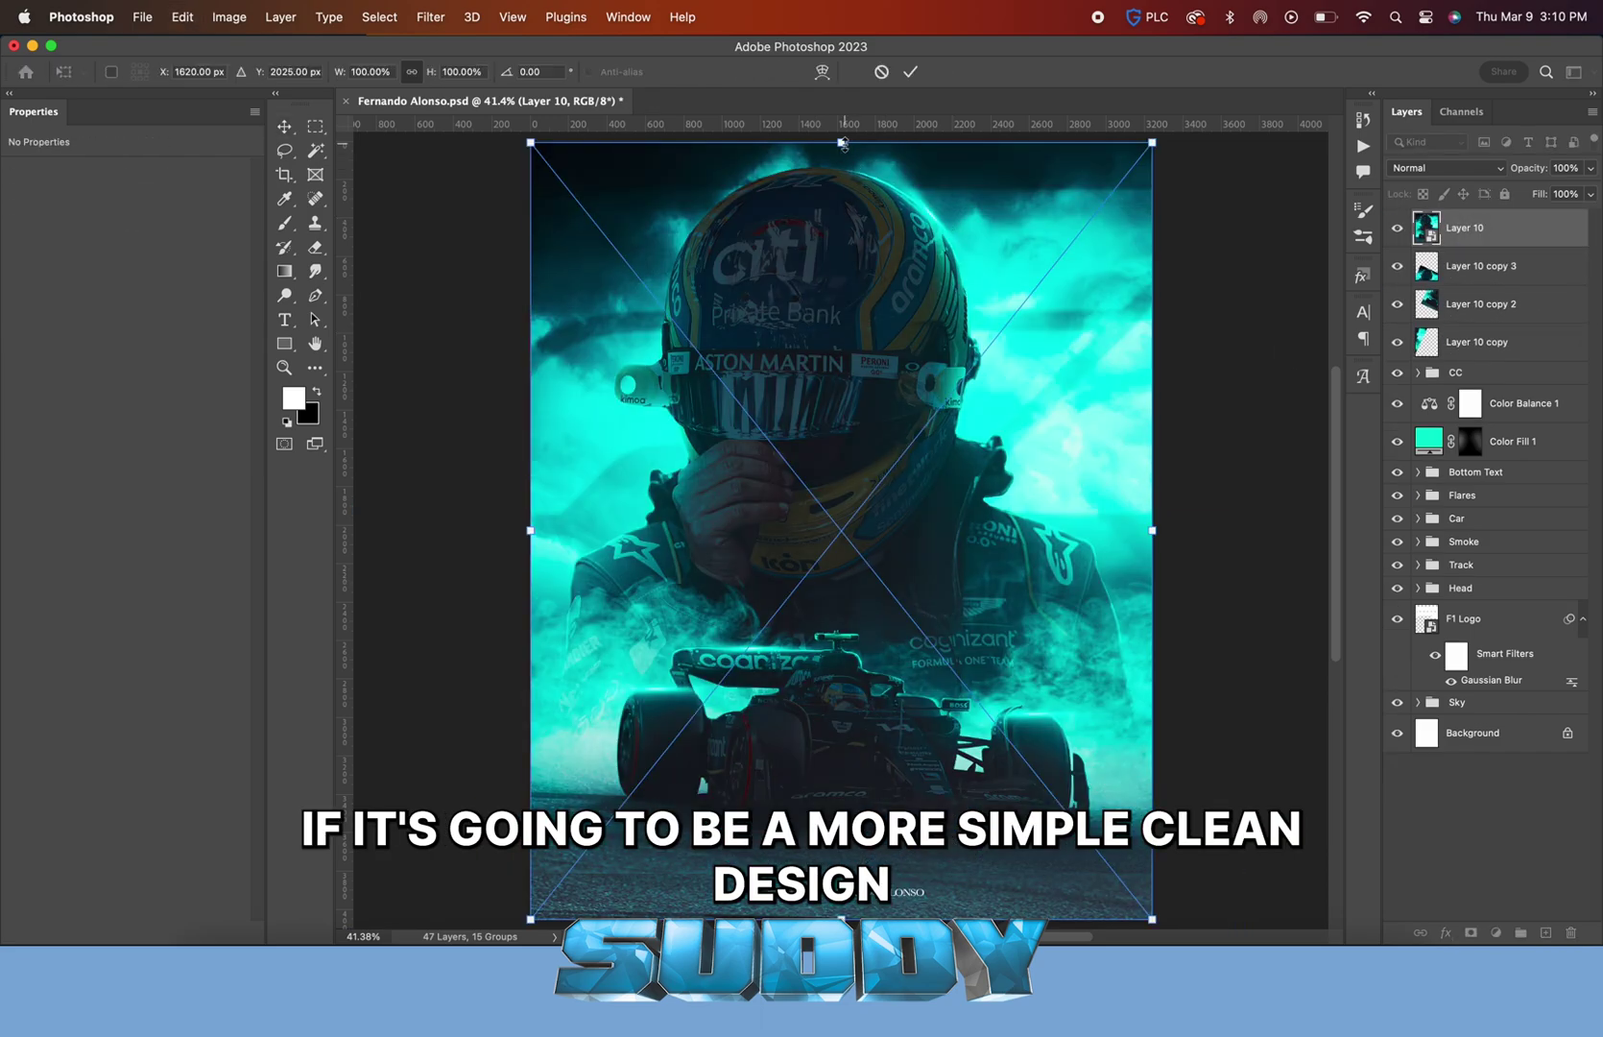
left_click_drag(842, 144, 845, 167)
left_click_drag(857, 254, 863, 246)
key("Return")
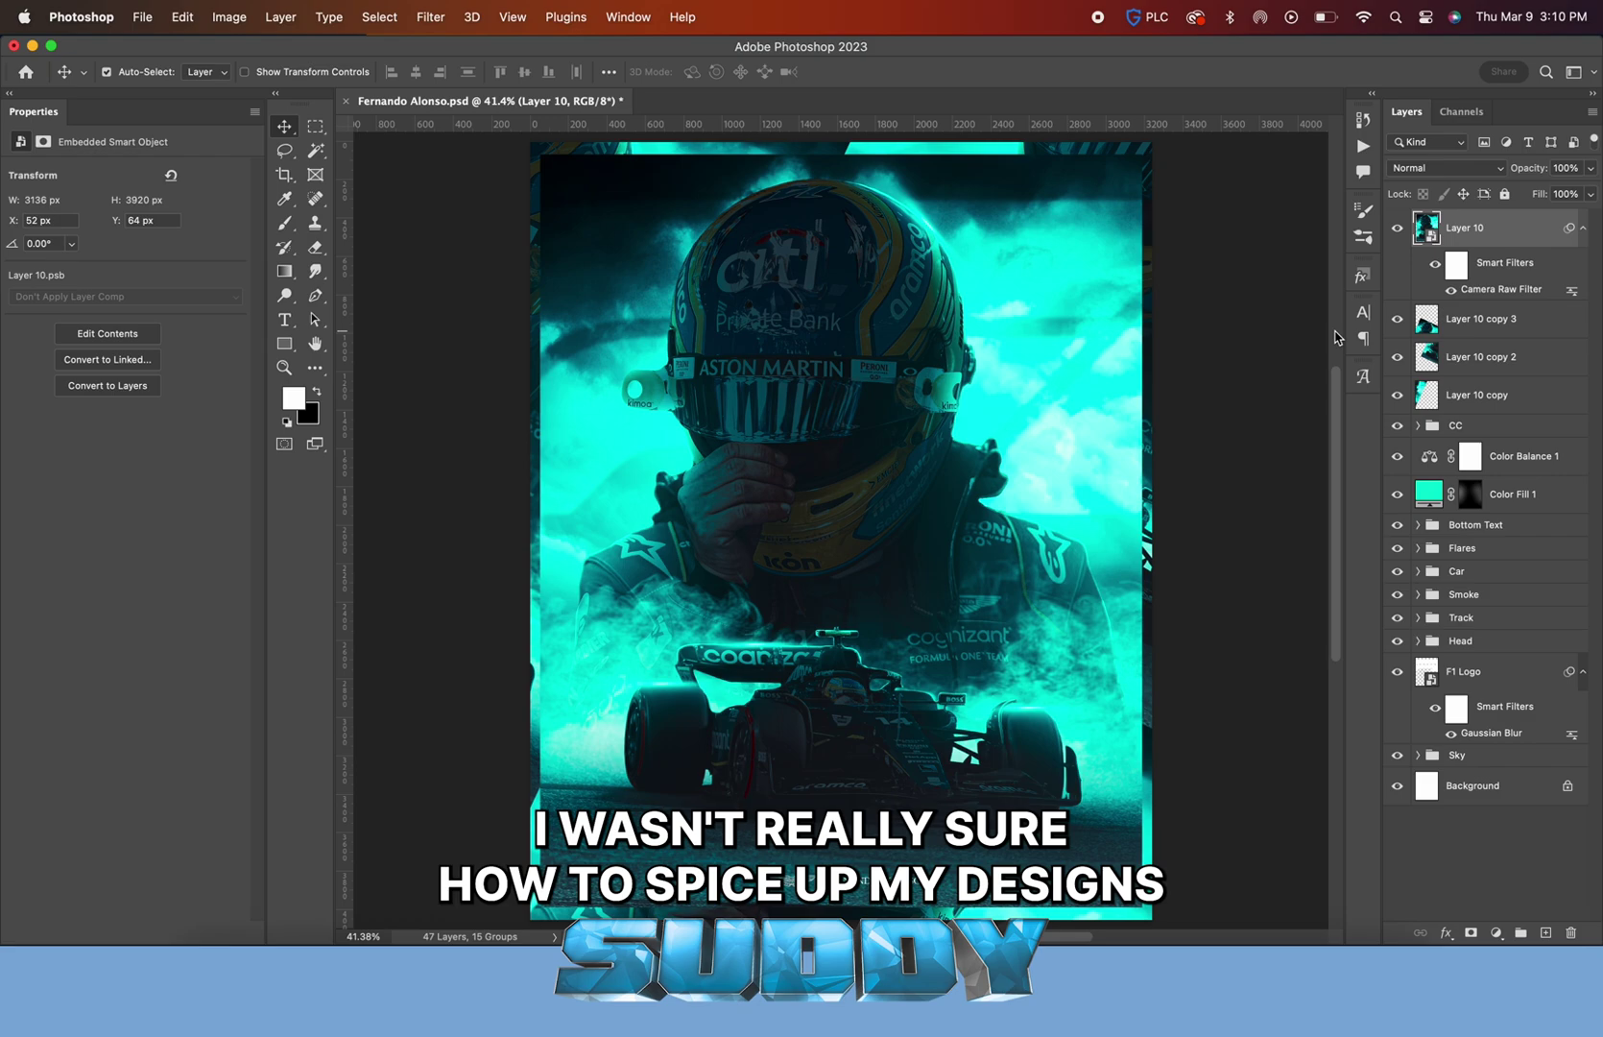
left_click(1298, 252)
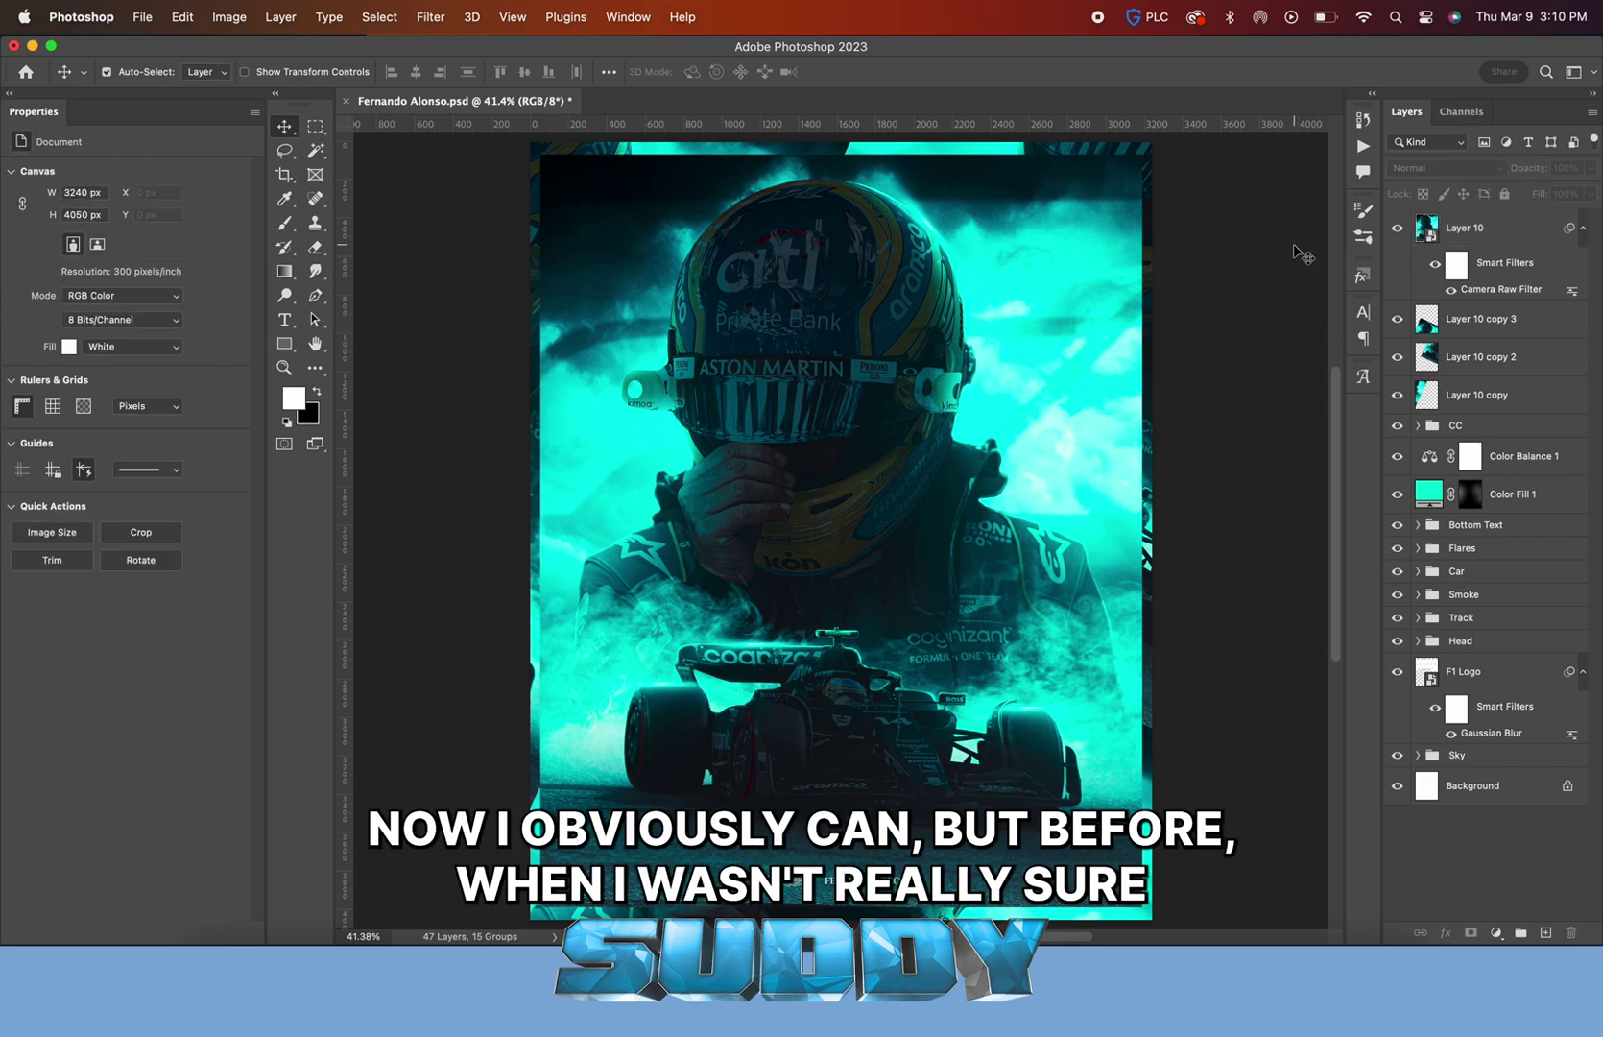
key("super+s")
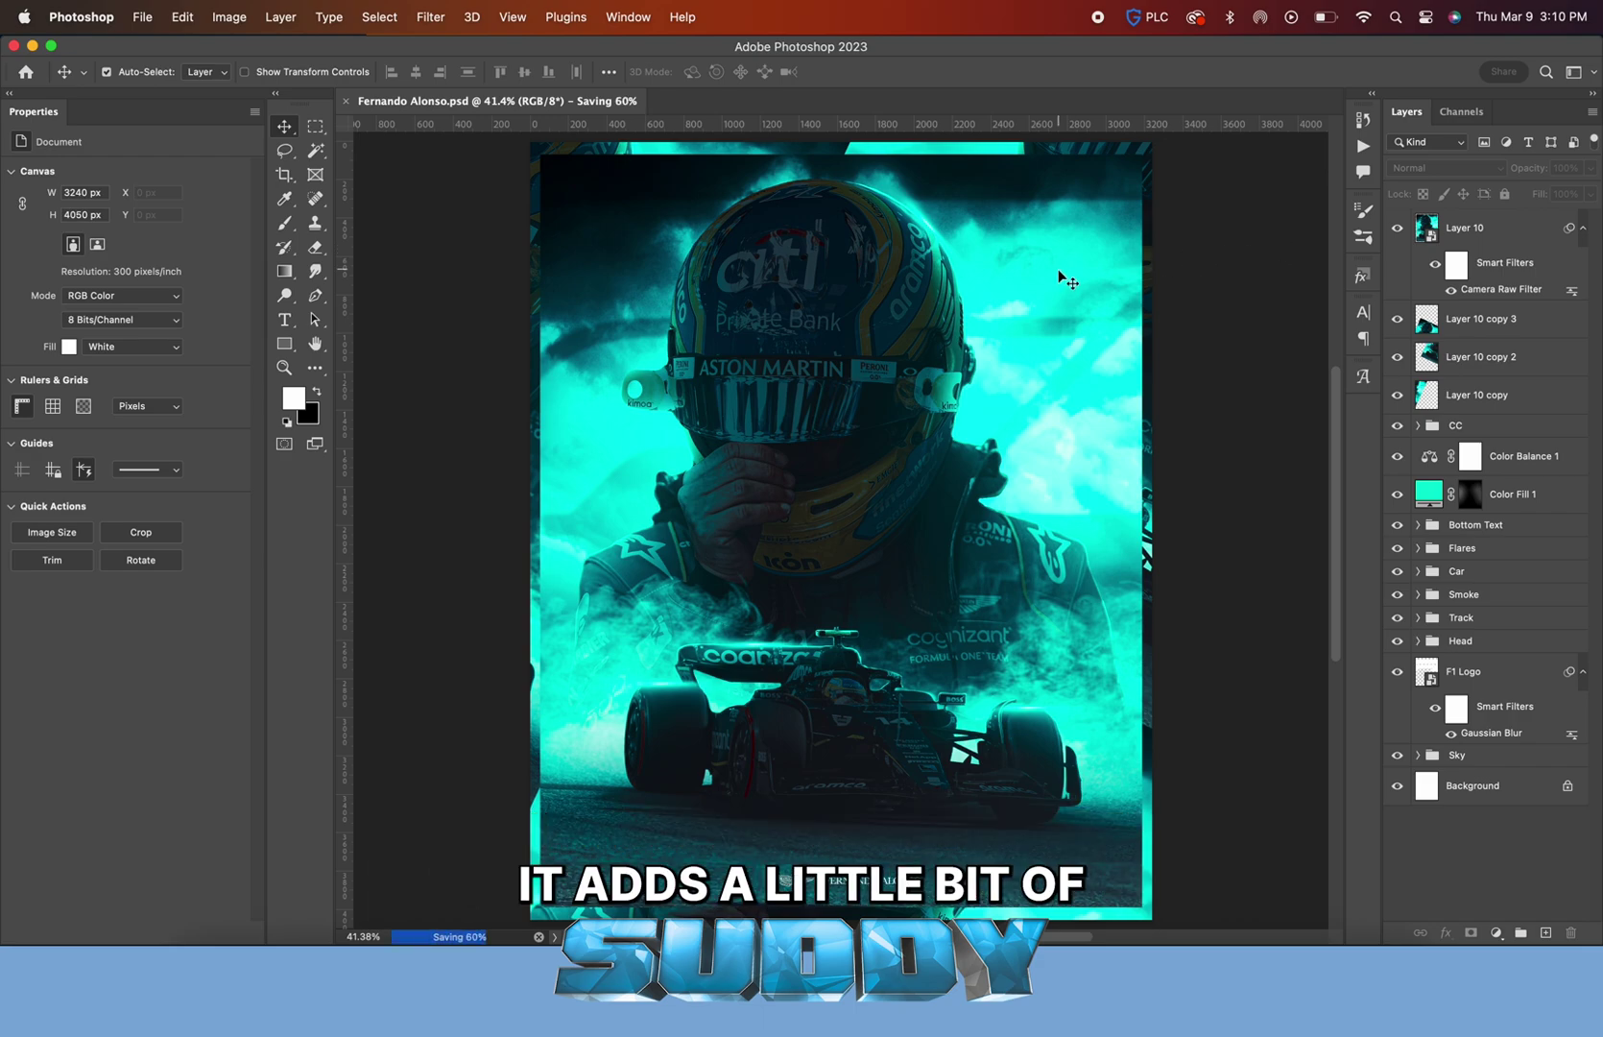
Select all the ASTON MARTIN letters on the helmet visor in Layer 10 with the Magic Wand at tolerance 50
left_click(316, 149)
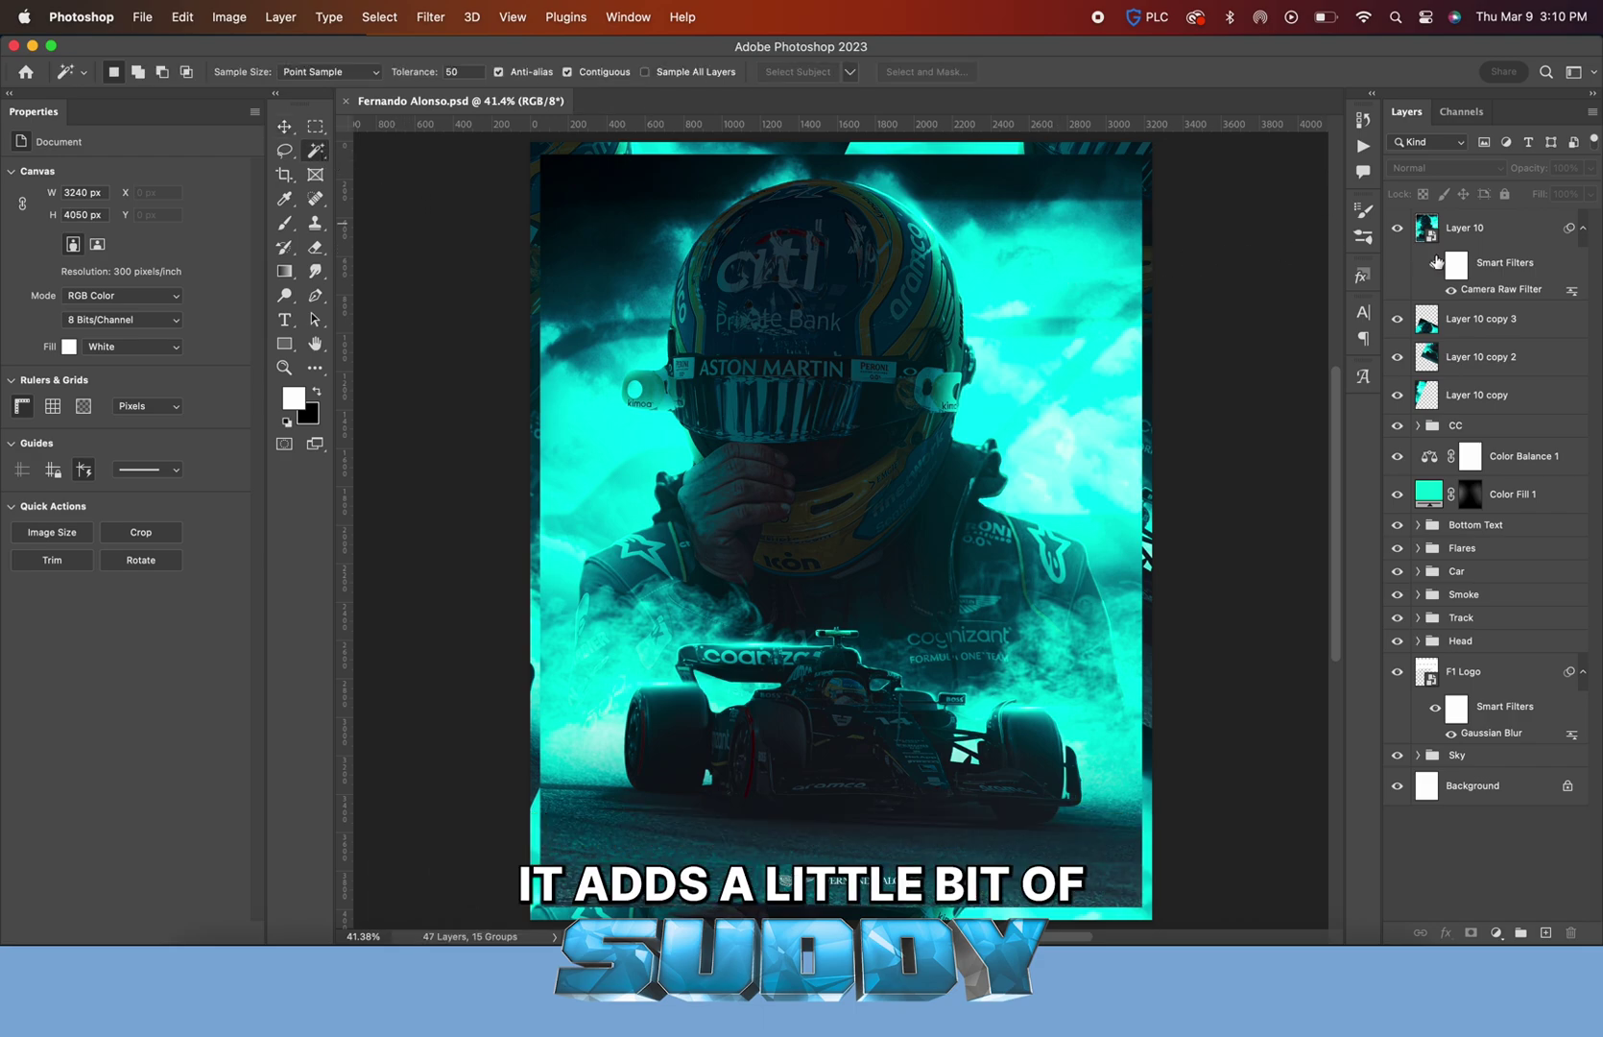
left_click(1458, 233)
key("super+plus")
key("super+plus")
key("super+plus")
key("super+plus")
scroll(1056, 340, "up", 10)
scroll(1056, 340, "left", 10)
left_click(761, 317)
left_click(809, 323, "shift")
left_click(848, 320, "shift")
left_click(880, 322, "shift")
left_click(960, 322, "shift")
left_click(1060, 323, "shift")
left_click(1157, 325, "shift")
left_click(1227, 323, "shift")
scroll(1163, 323, "right", 3)
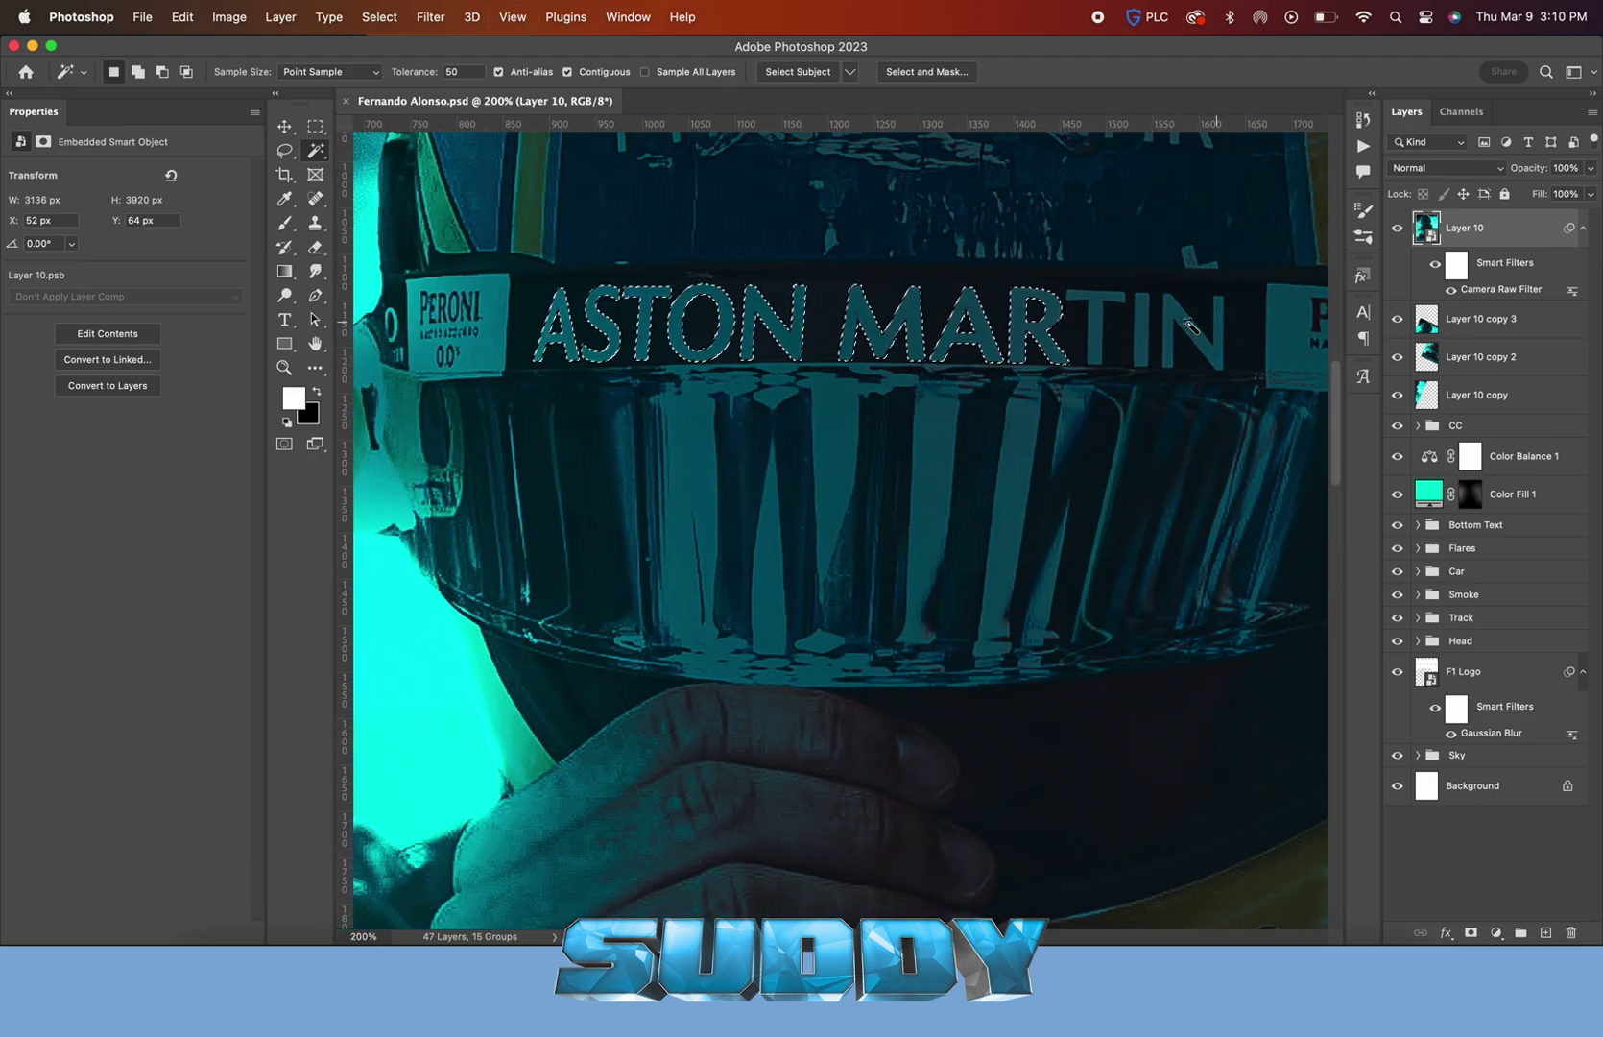
left_click(1100, 324, "shift")
left_click(1141, 328, "shift")
left_click(1171, 330, "shift")
Put the selected ASTON MARTIN letters on a new layer above Layer 10 in the bright teal of Color Fill 1
left_click(1504, 501)
key("super+c")
left_click(1481, 232)
key("super+v")
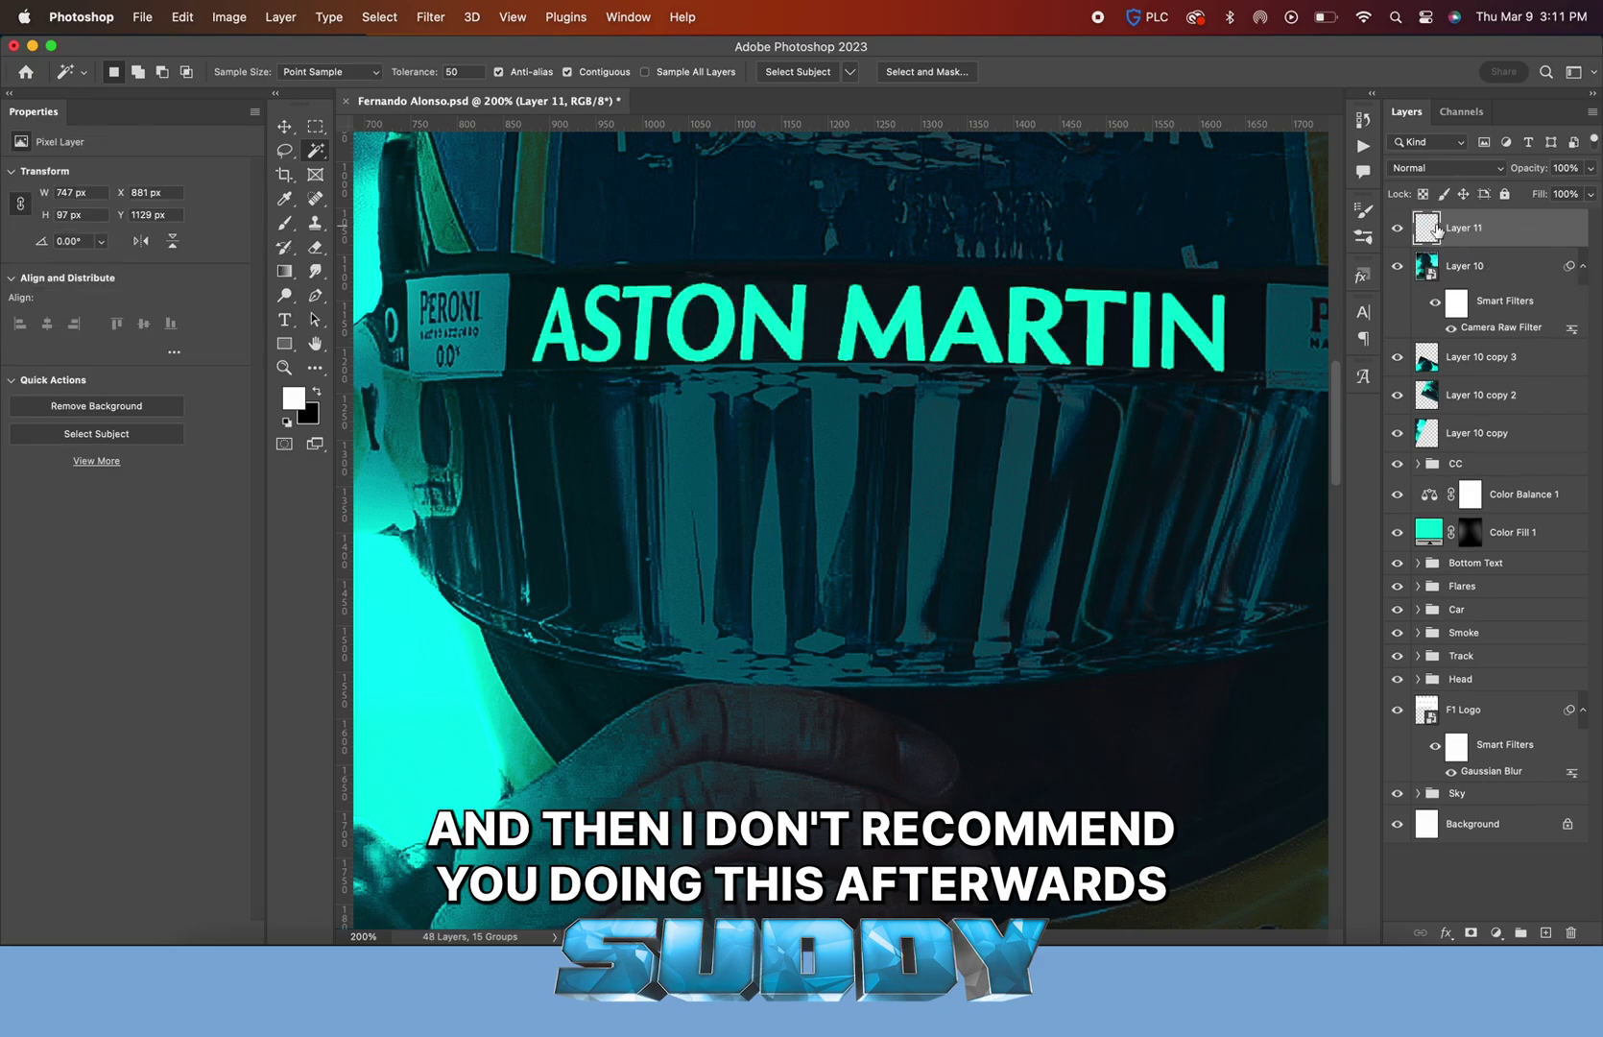
Add a teal Linear Dodge (Add) outer glow to the lettering layer with 57% opacity and 29 px size
key("ctrl+0")
left_click(1446, 933)
left_click(1479, 873)
left_click(292, 335)
left_click(779, 365)
key("Return")
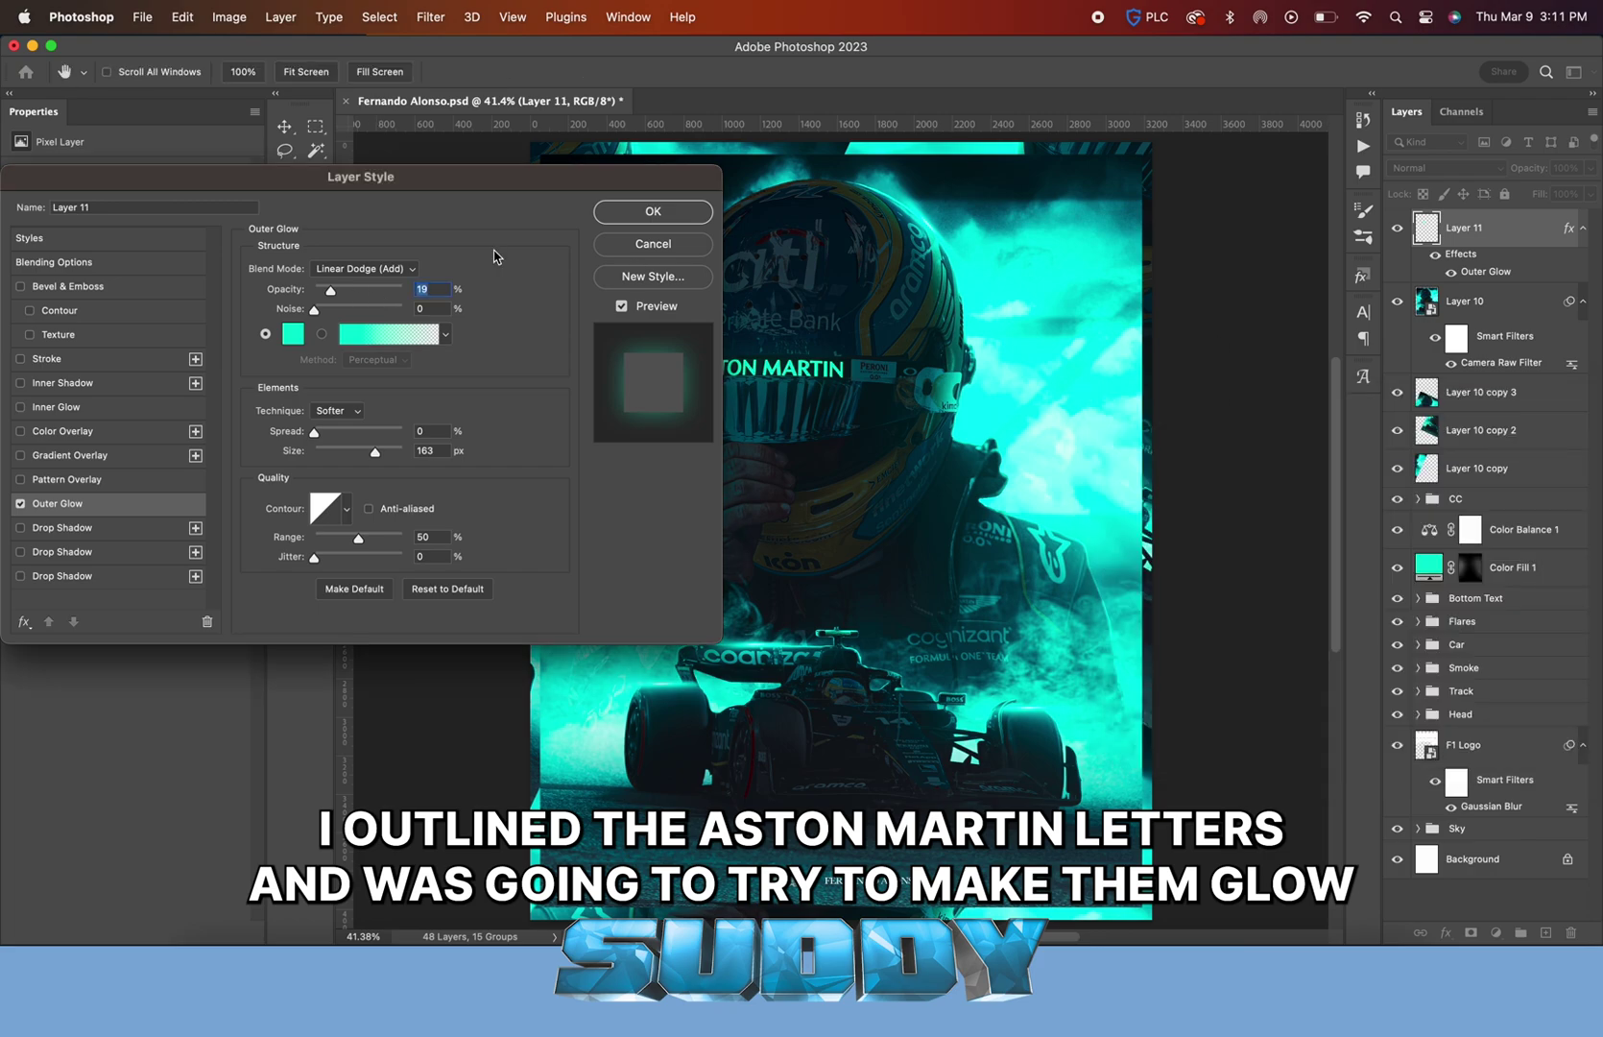
left_click_drag(374, 291, 365, 291)
left_click_drag(376, 451, 329, 457)
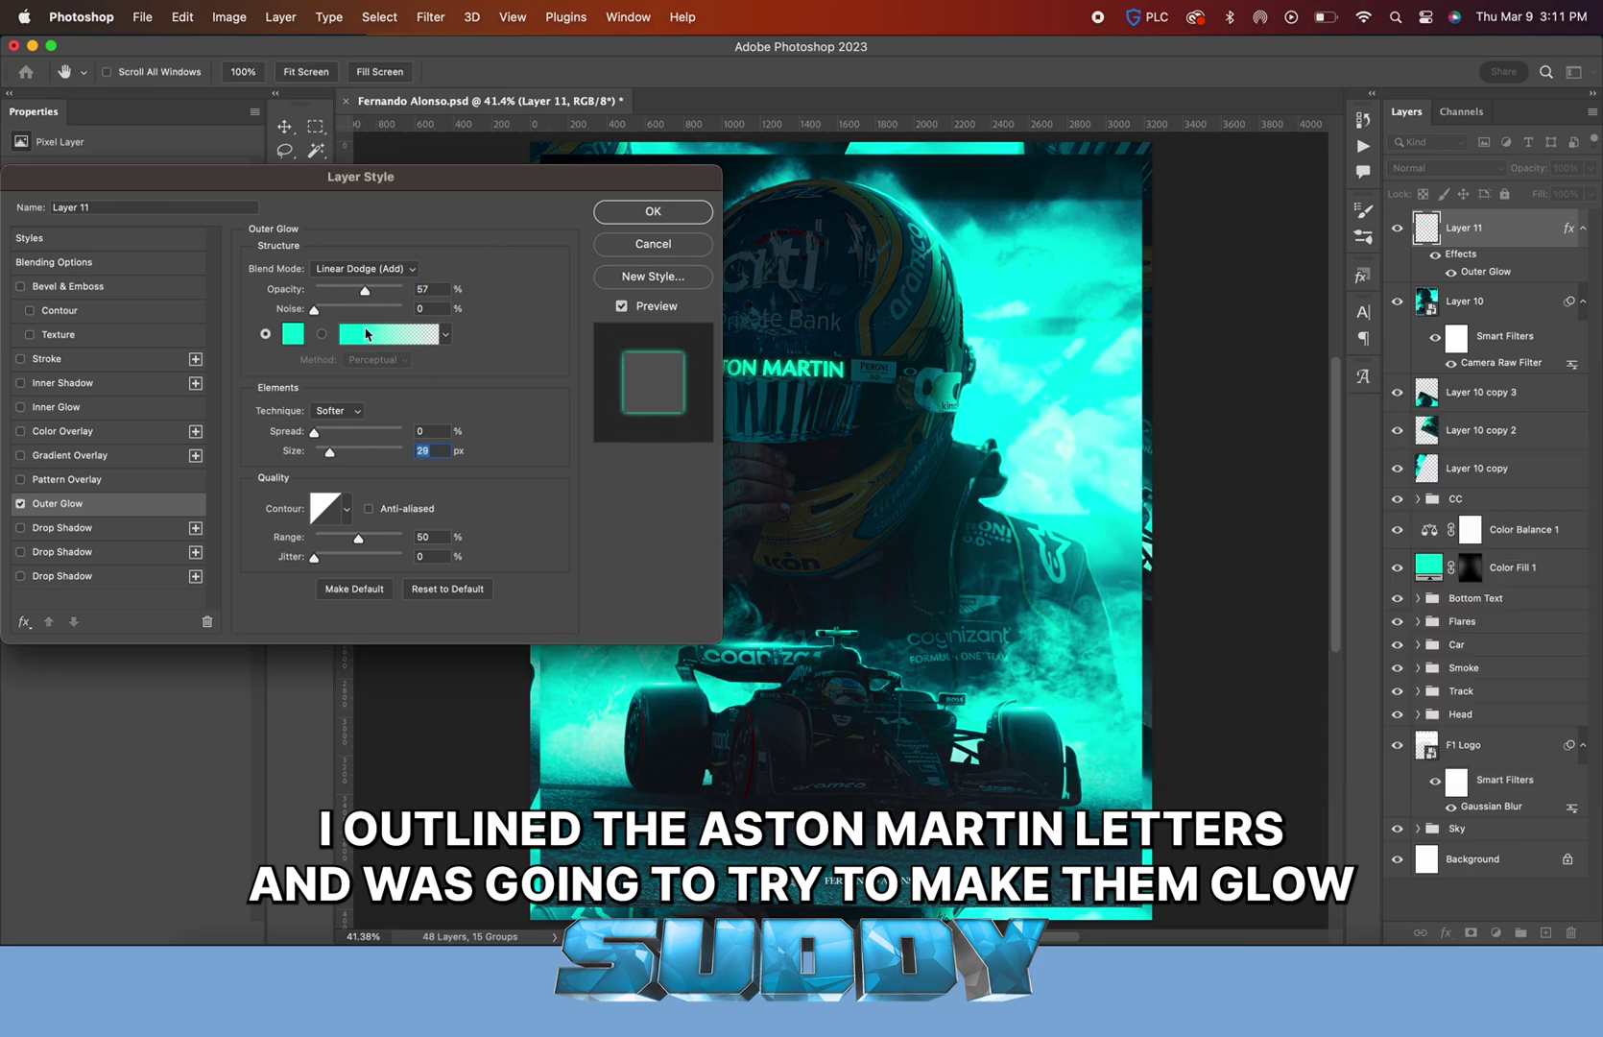
left_click(620, 216)
Copy the Color Fill 1 layer to the top of the layer stack, above the lettering layer
left_click(1565, 194)
left_click(1499, 573)
key("super+c")
left_click(1485, 229)
key("super+v")
right_click(1474, 233)
left_click(1506, 247)
left_click(1397, 228)
left_click(1396, 229)
left_click(1397, 229)
left_click(1397, 228)
Set the copied Color Fill 1 to 50% fill and duplicate it without its mask at 100% fill
left_click(1571, 193)
type("50")
key("Return")
key("super+j")
right_click(1472, 231)
left_click(1399, 274)
left_click(1571, 194)
type("100")
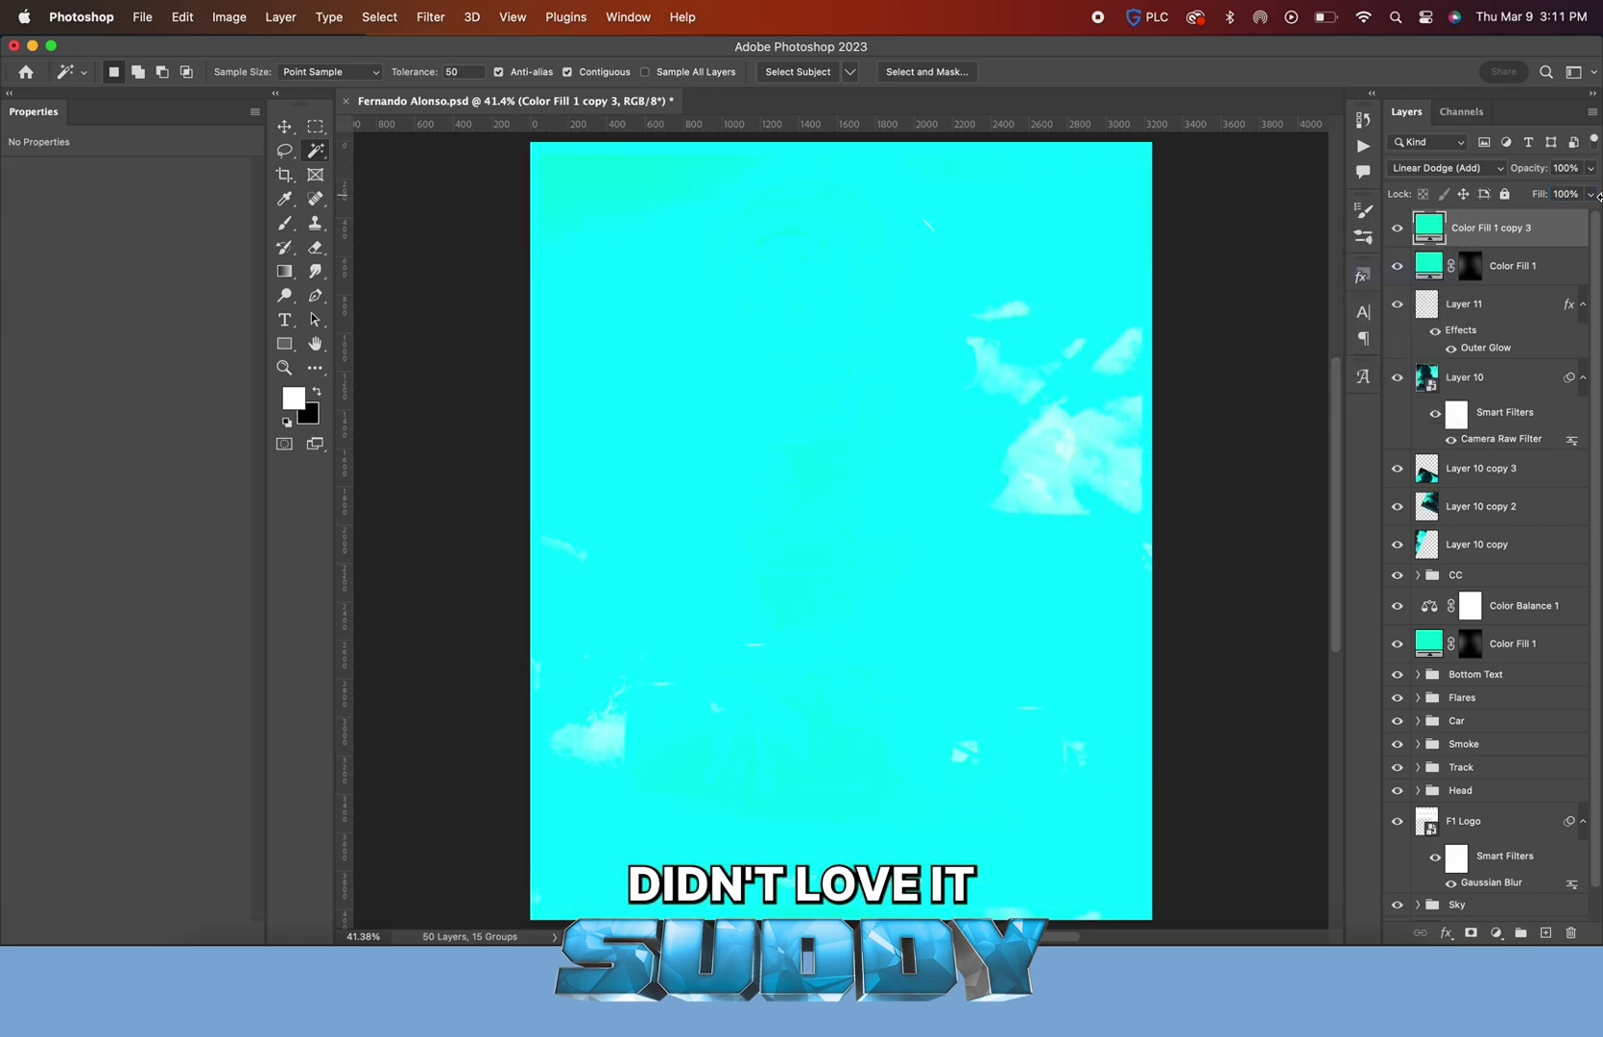
Hide the lettering's outer glow and brush in a soft glow over the letters through a black mask on the topmost fill layer
left_click(1471, 934)
key("super+i")
key("b")
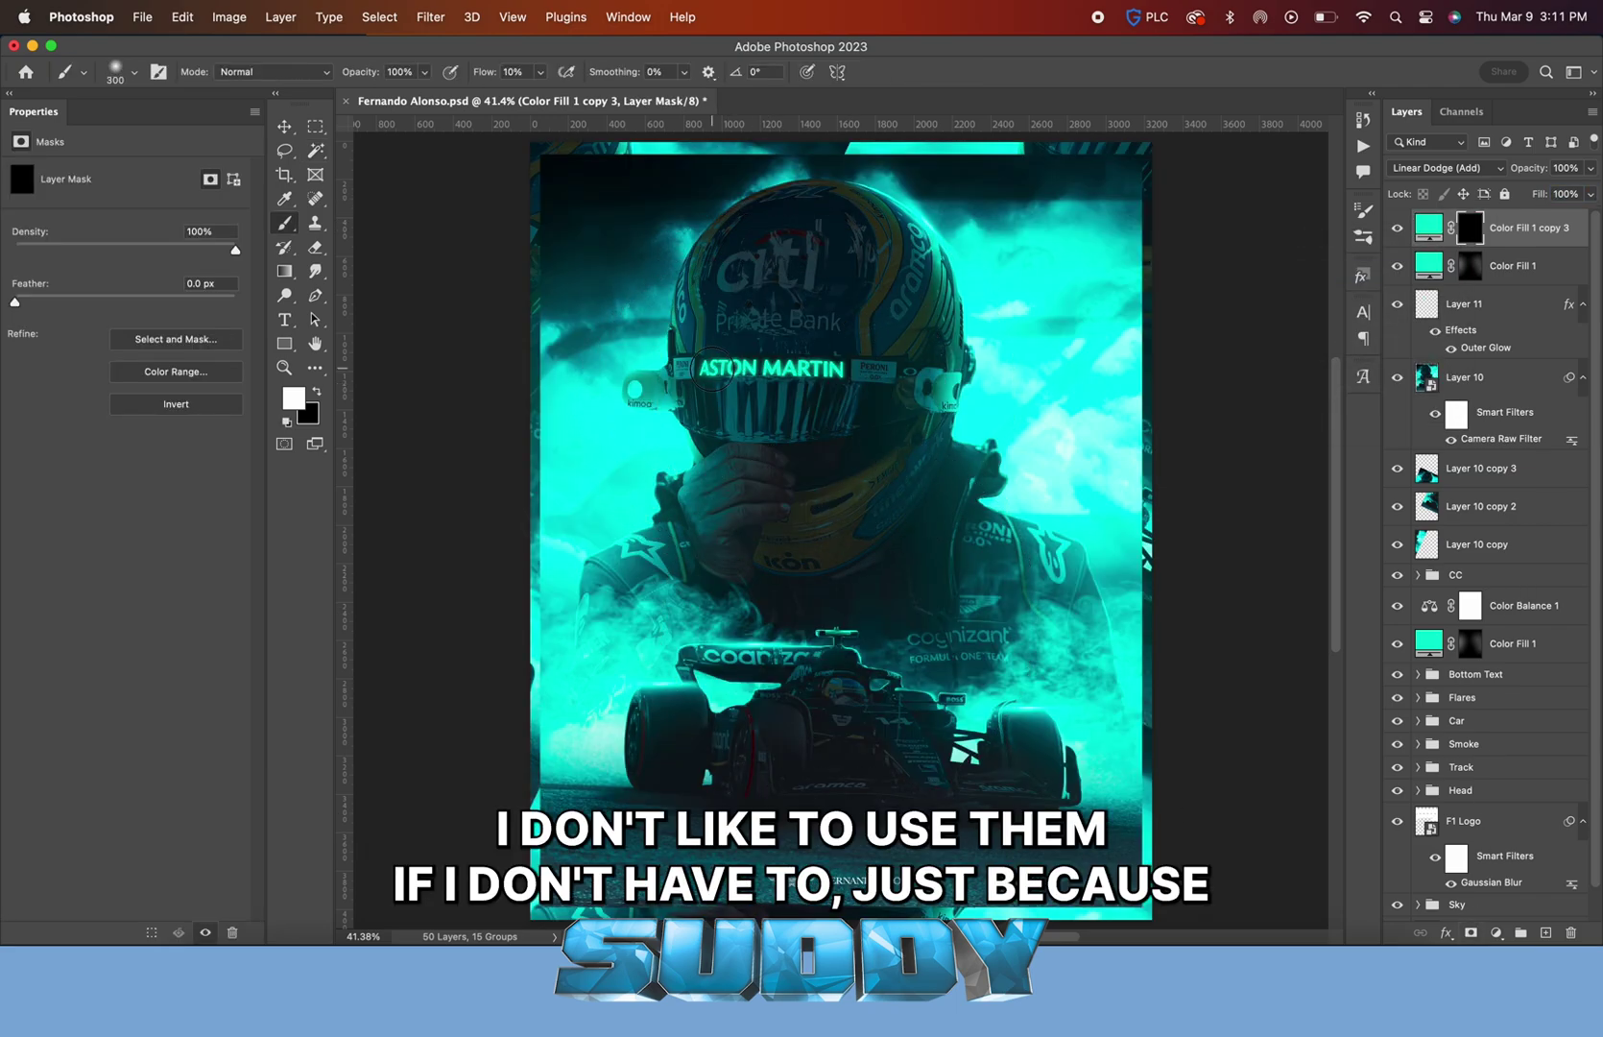
left_click(1436, 329)
key("bracketleft")
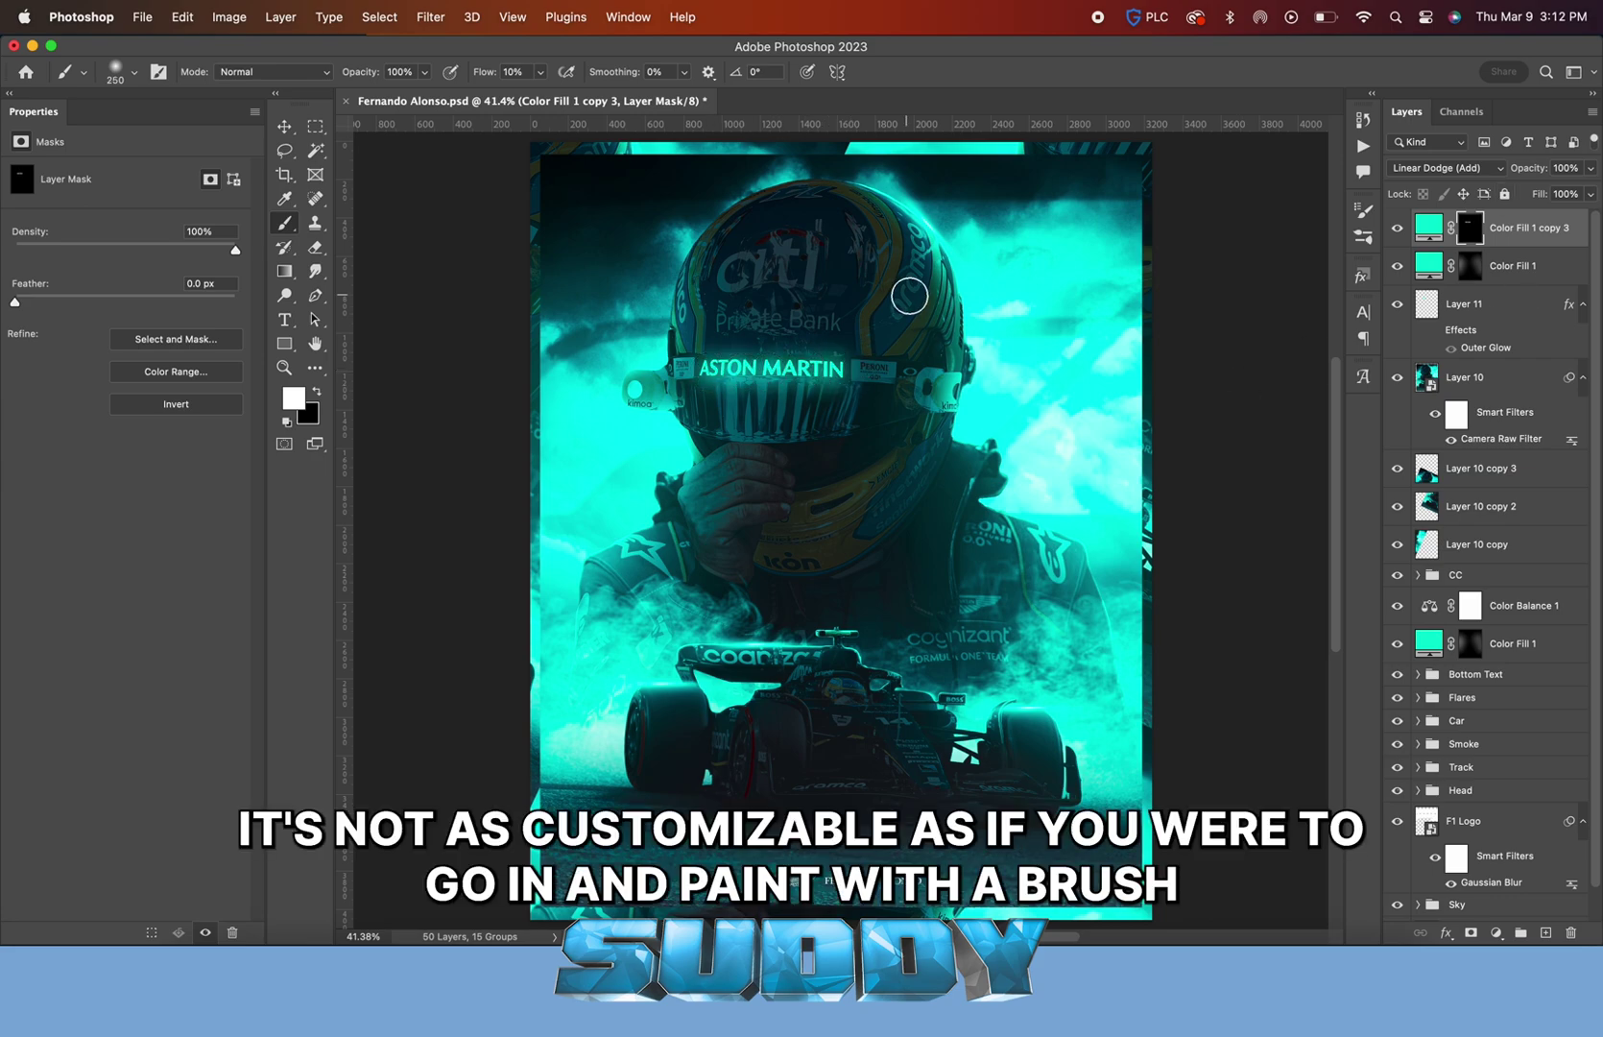
Duplicate the glow fill layer with a fresh black mask and paint a wider glow around the lettering using a much larger soft brush
key("super+j")
right_click(1472, 227)
left_click(1423, 267)
left_click(1471, 933, "alt")
key("super+bracketleft")
key("super+backslash")
key("bracketright")
key("bracketright")
key("bracketright")
key("bracketright")
key("bracketright")
key("bracketright")
key("bracketright")
key("bracketright")
key("bracketright")
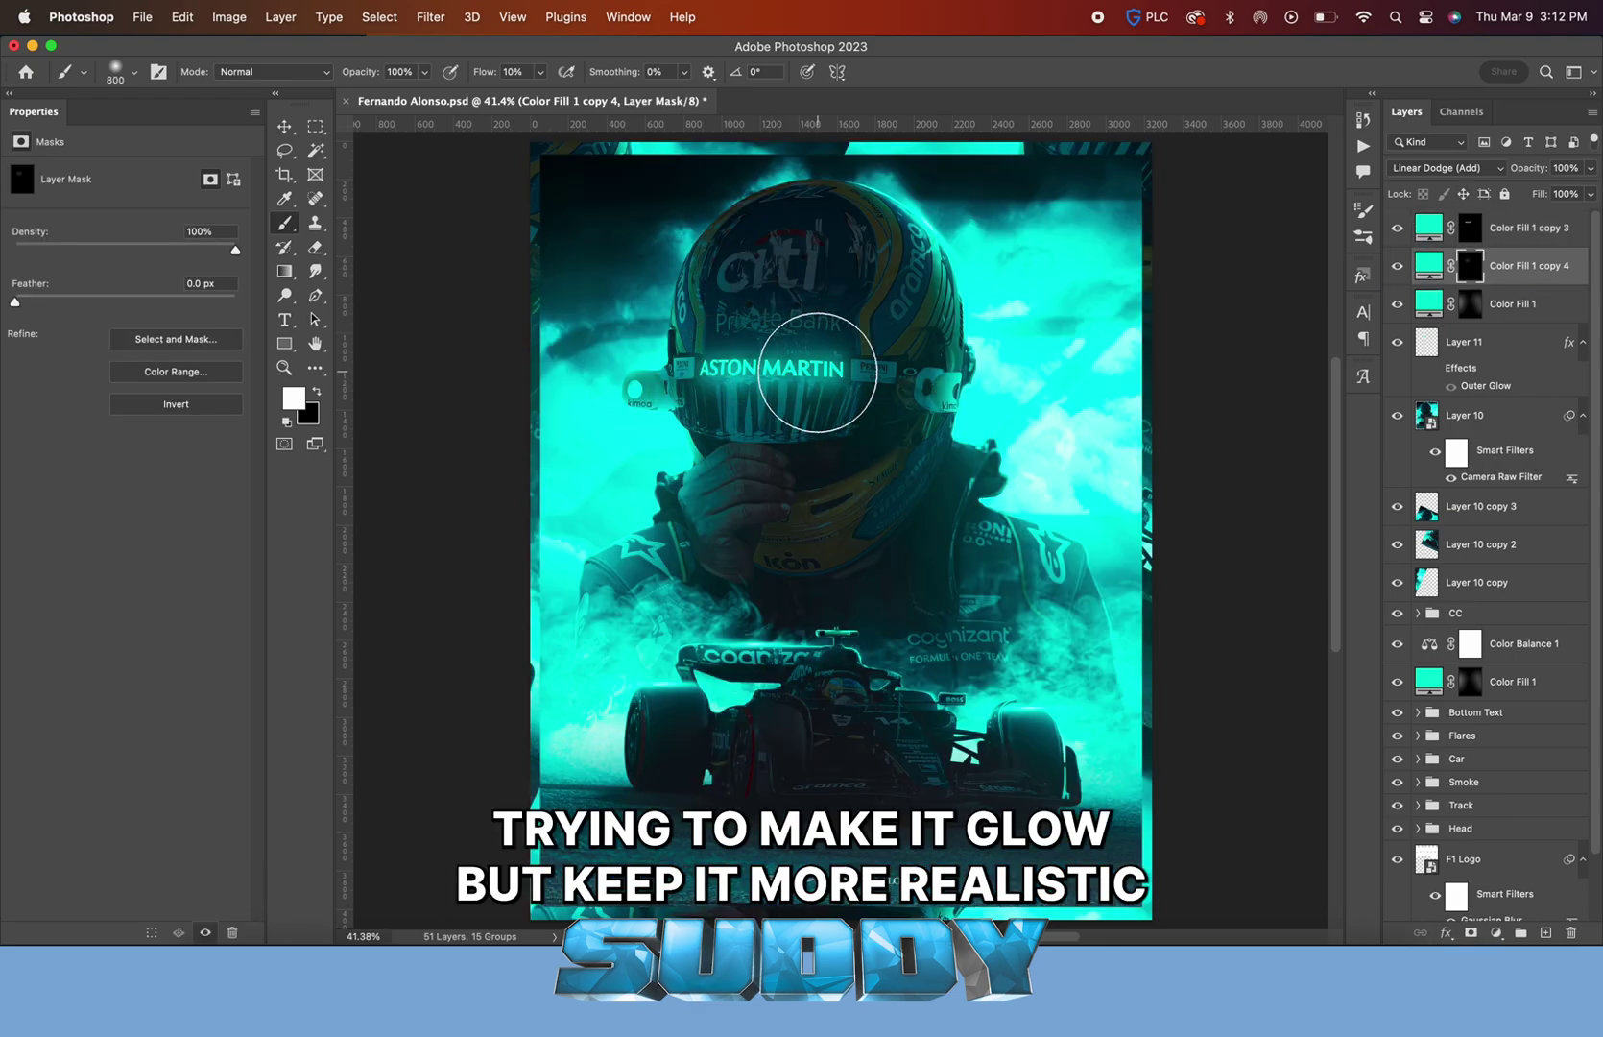
left_click_drag(810, 371, 781, 368)
left_click(289, 126)
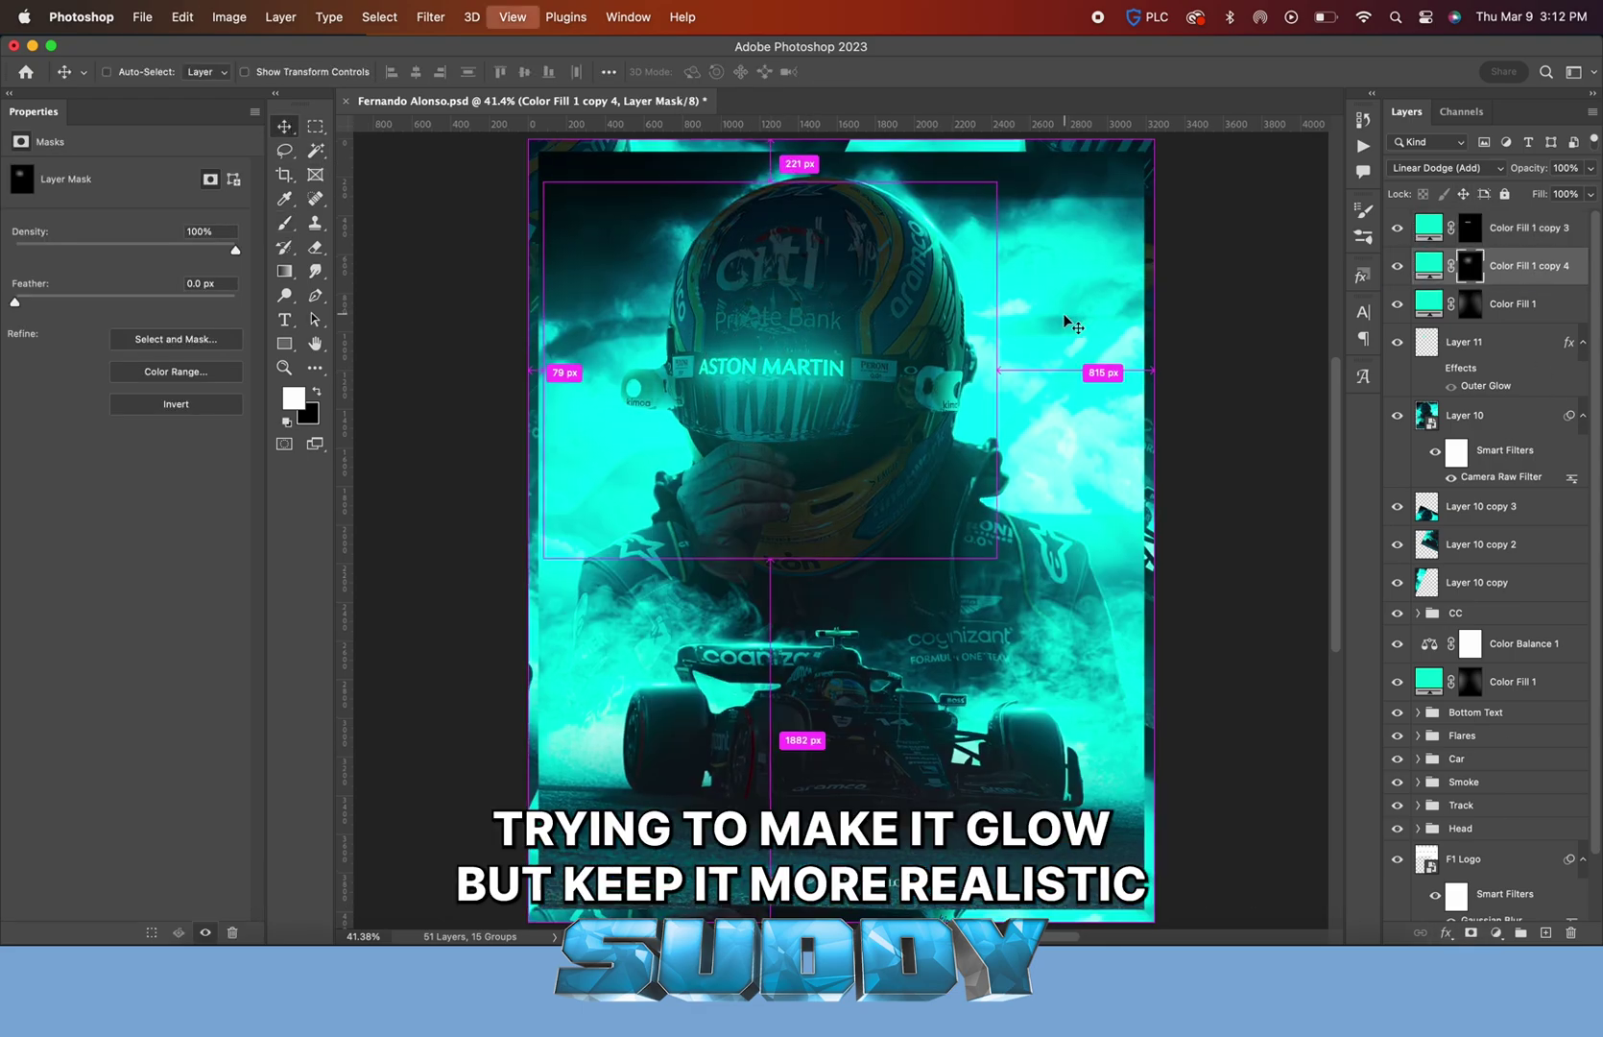
Create a new layer at the top of the stack and set up a 20 px white brush with 100% flow
key("super+equal")
key("super+equal")
key("super+equal")
key("super+equal")
key("super+equal")
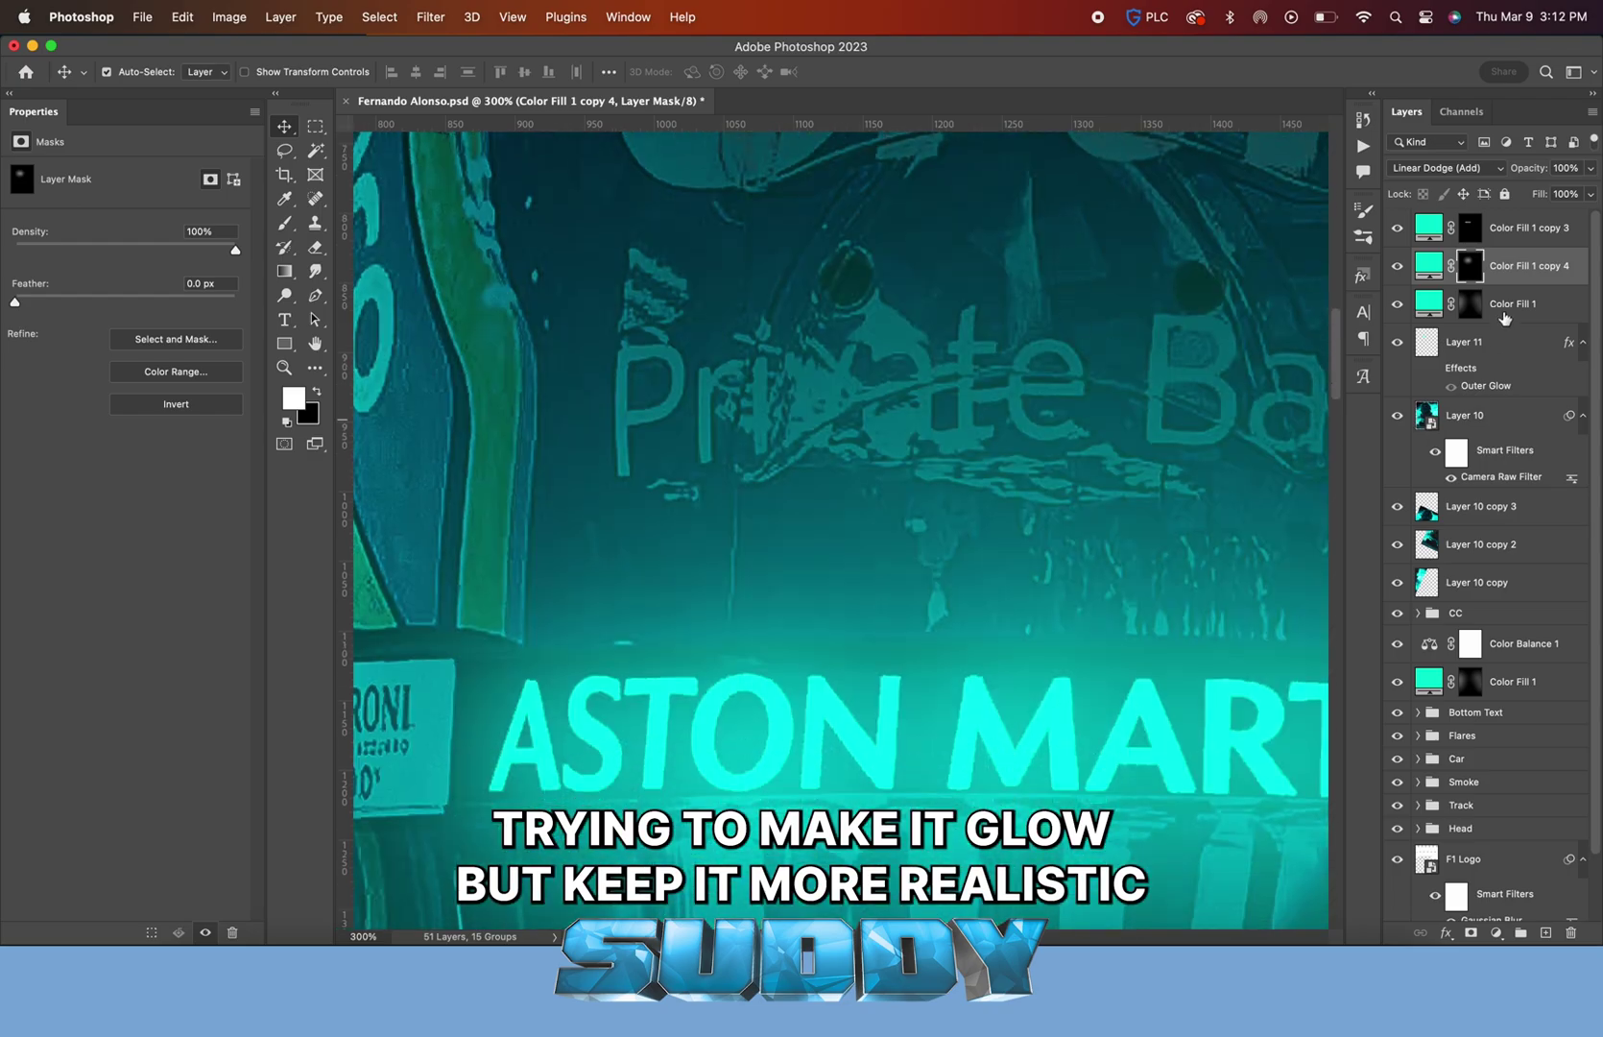
key("super+shift+alt+n")
key("b")
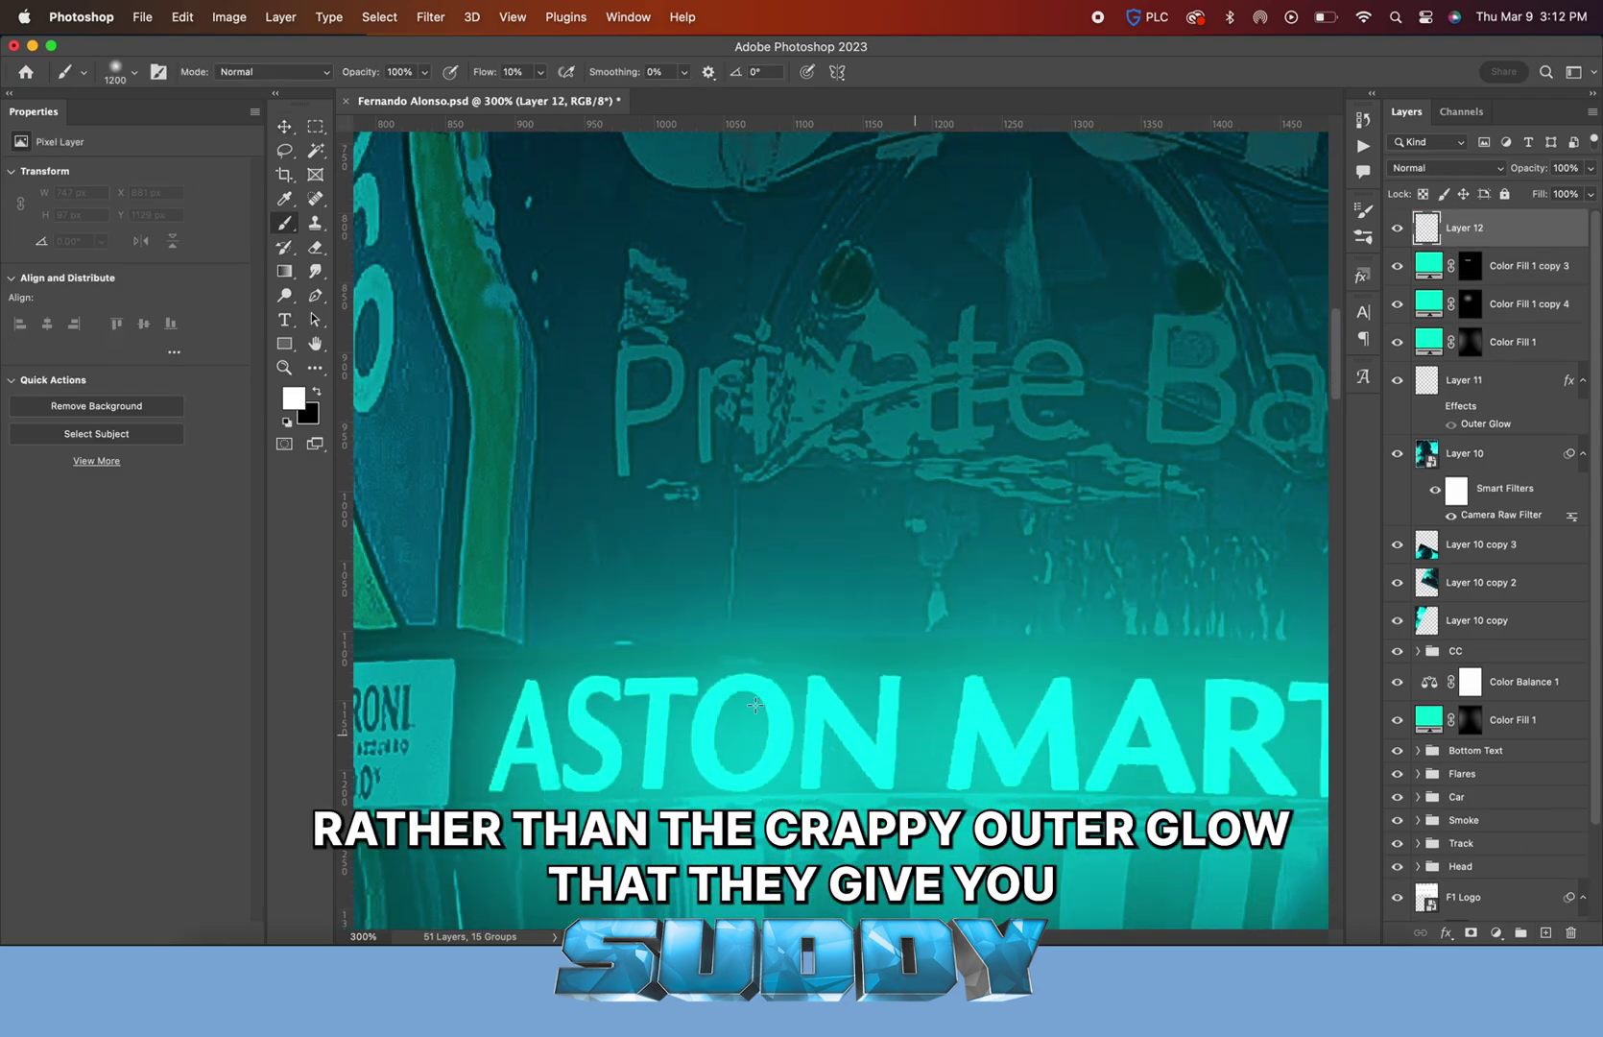
left_click(123, 71)
left_click(754, 260)
scroll(700, 694, "down", 3)
key("super+equal")
key("super+equal")
key("super+equal")
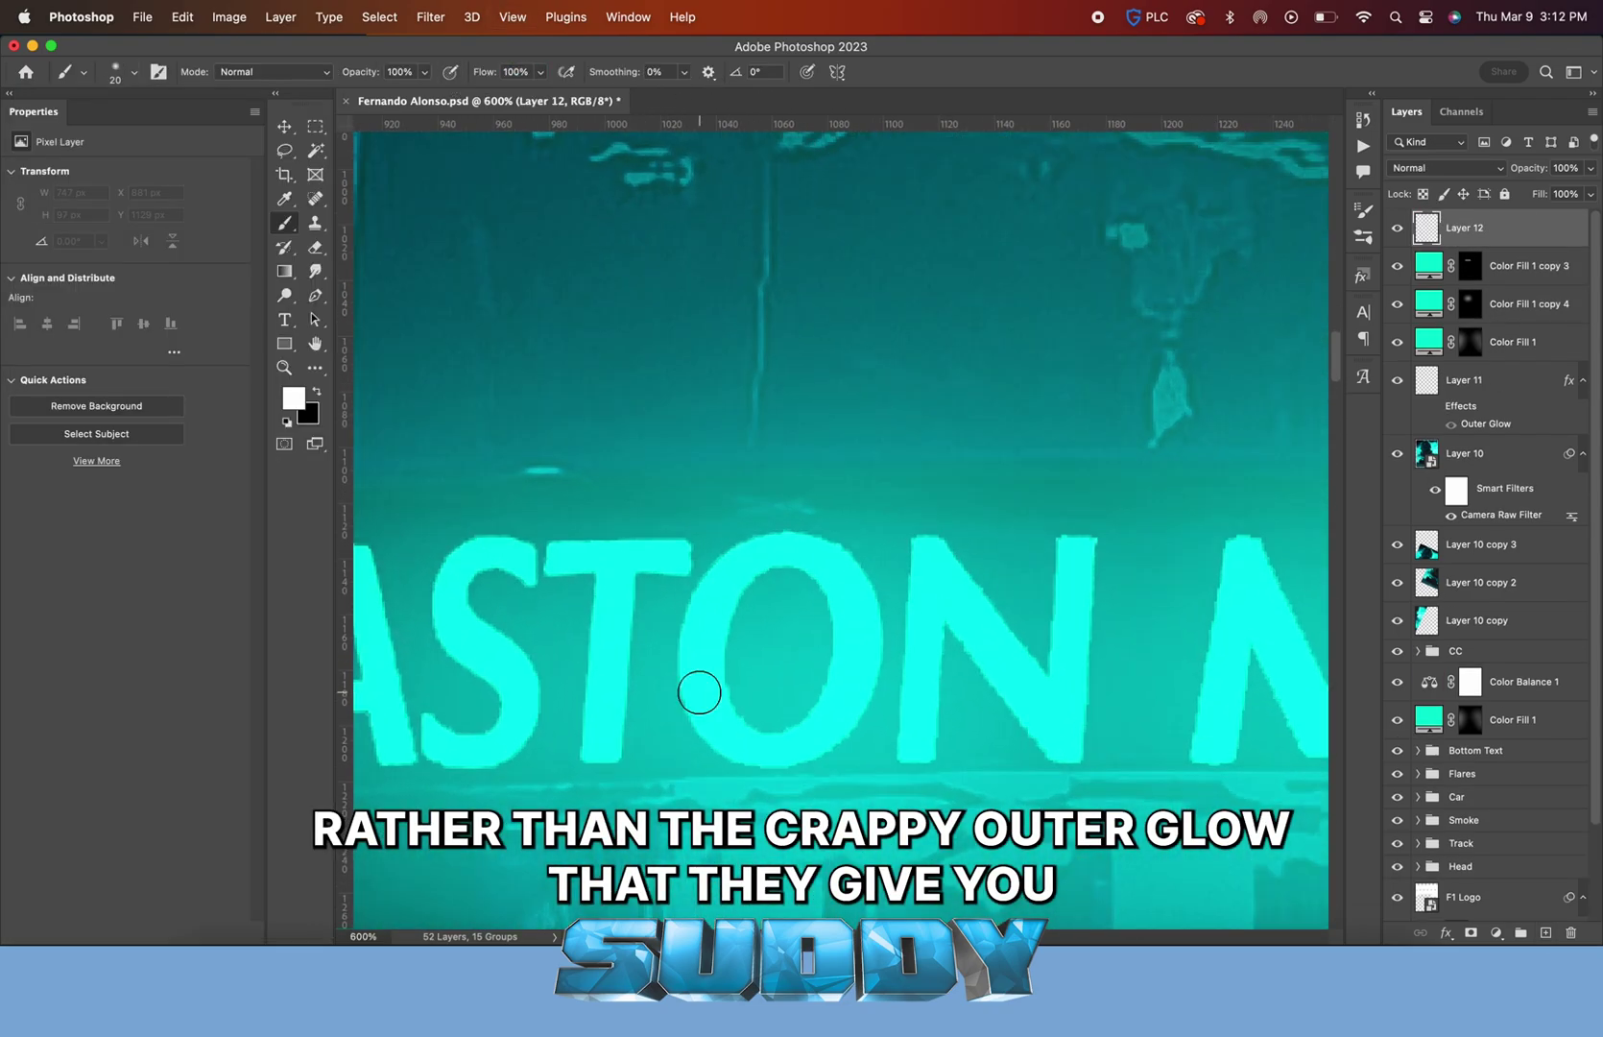
Reduce the brush size and paint thin white cores inside the letters of ASTON on the new layer
scroll(699, 694, "left", 5)
key("bracketleft")
key("bracketleft")
key("bracketleft")
key("bracketleft")
key("bracketleft")
key("bracketleft")
key("bracketleft")
key("bracketleft")
key("bracketleft")
key("bracketleft")
key("bracketleft")
key("bracketleft")
key("shift+0")
key("bracketright")
mouse_move(562, 637)
left_mouse_down()
mouse_move(632, 452)
mouse_move(673, 636)
left_mouse_up()
left_click_drag(596, 580, 630, 573)
key("bracketleft")
key("bracketleft")
mouse_move(795, 450)
left_mouse_down()
mouse_move(731, 512)
mouse_move(791, 588)
mouse_move(720, 615)
left_mouse_up()
left_click_drag(893, 448, 880, 626)
mouse_move(839, 442)
left_mouse_down()
mouse_move(948, 443)
mouse_move(805, 557)
mouse_move(946, 474)
mouse_move(904, 439)
left_mouse_up()
scroll(949, 443, "right", 4)
scroll(907, 480, "right", 4)
left_click(814, 626)
left_click(831, 455, "shift")
left_click(960, 618, "shift")
left_click(972, 444, "shift")
Paint thin white cores inside the letters of MARTIN with a brush of about 8 to 10 px
scroll(973, 444, "right", 6)
left_click(786, 625)
left_click(821, 460, "shift")
left_click(889, 611, "shift")
left_click(980, 470, "shift")
left_click(999, 624, "shift")
scroll(999, 629, "right", 4)
left_click_drag(876, 625, 962, 462)
left_click(1033, 627, "shift")
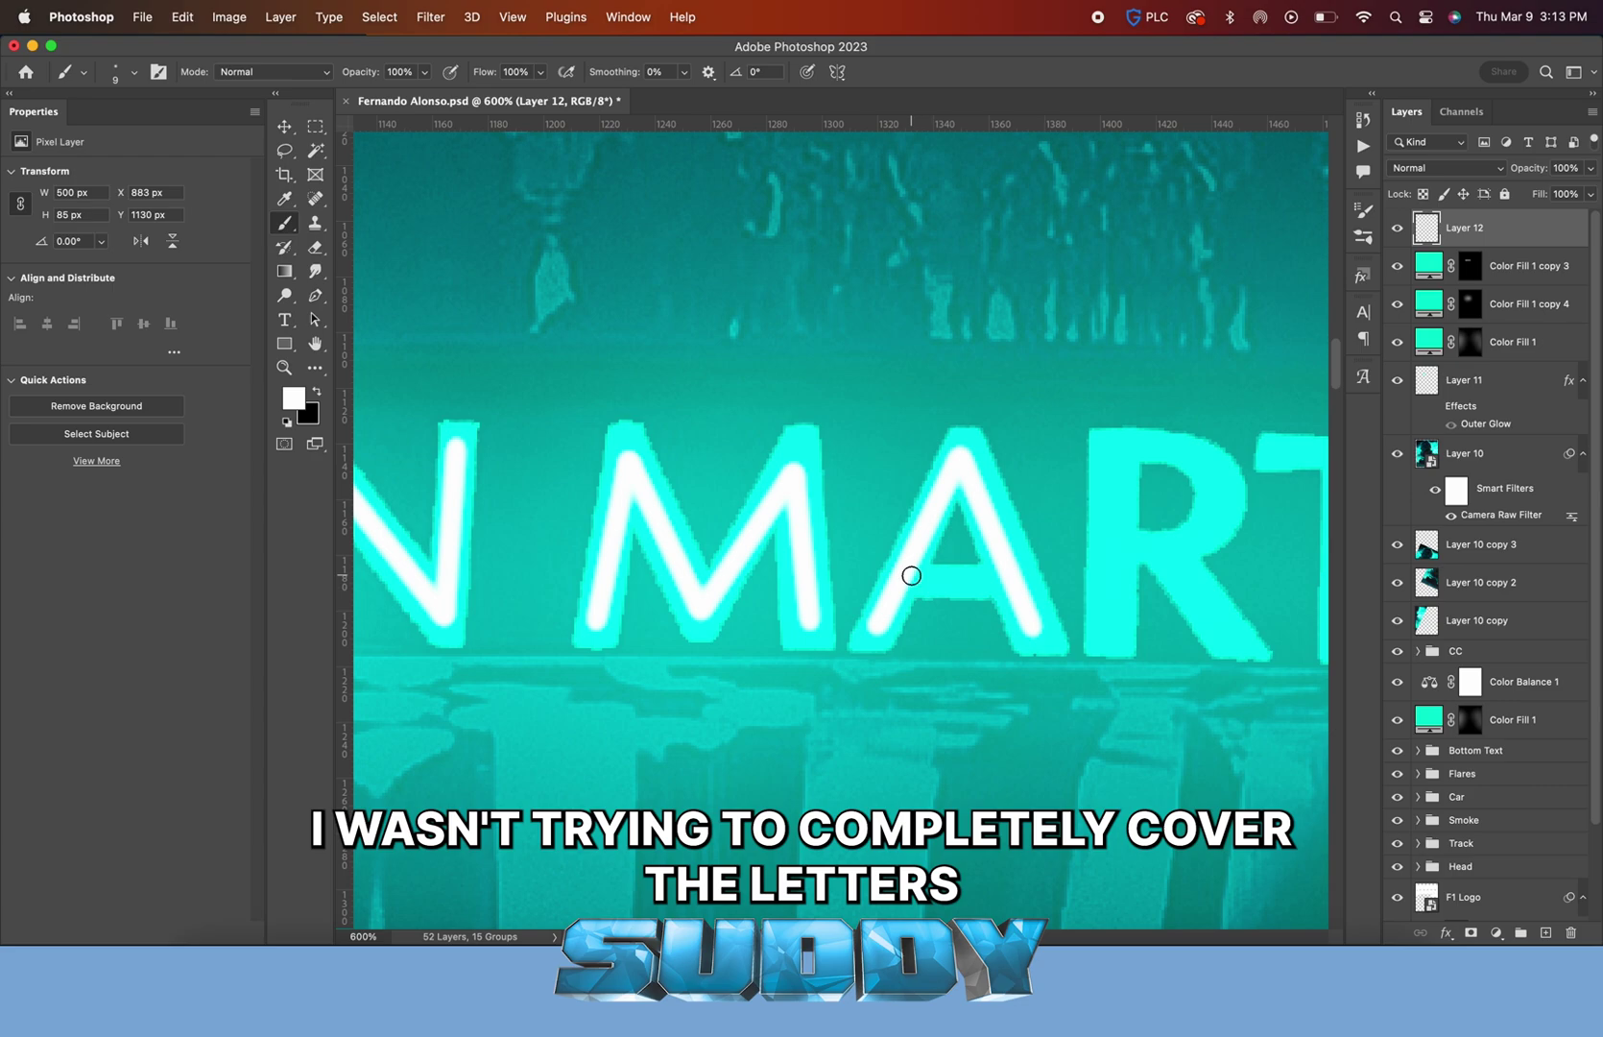
left_click(912, 575)
left_click(1008, 579, "shift")
scroll(884, 460, "right", 7)
key("bracketright")
key("bracketright")
left_click(884, 460)
left_click(876, 633, "shift")
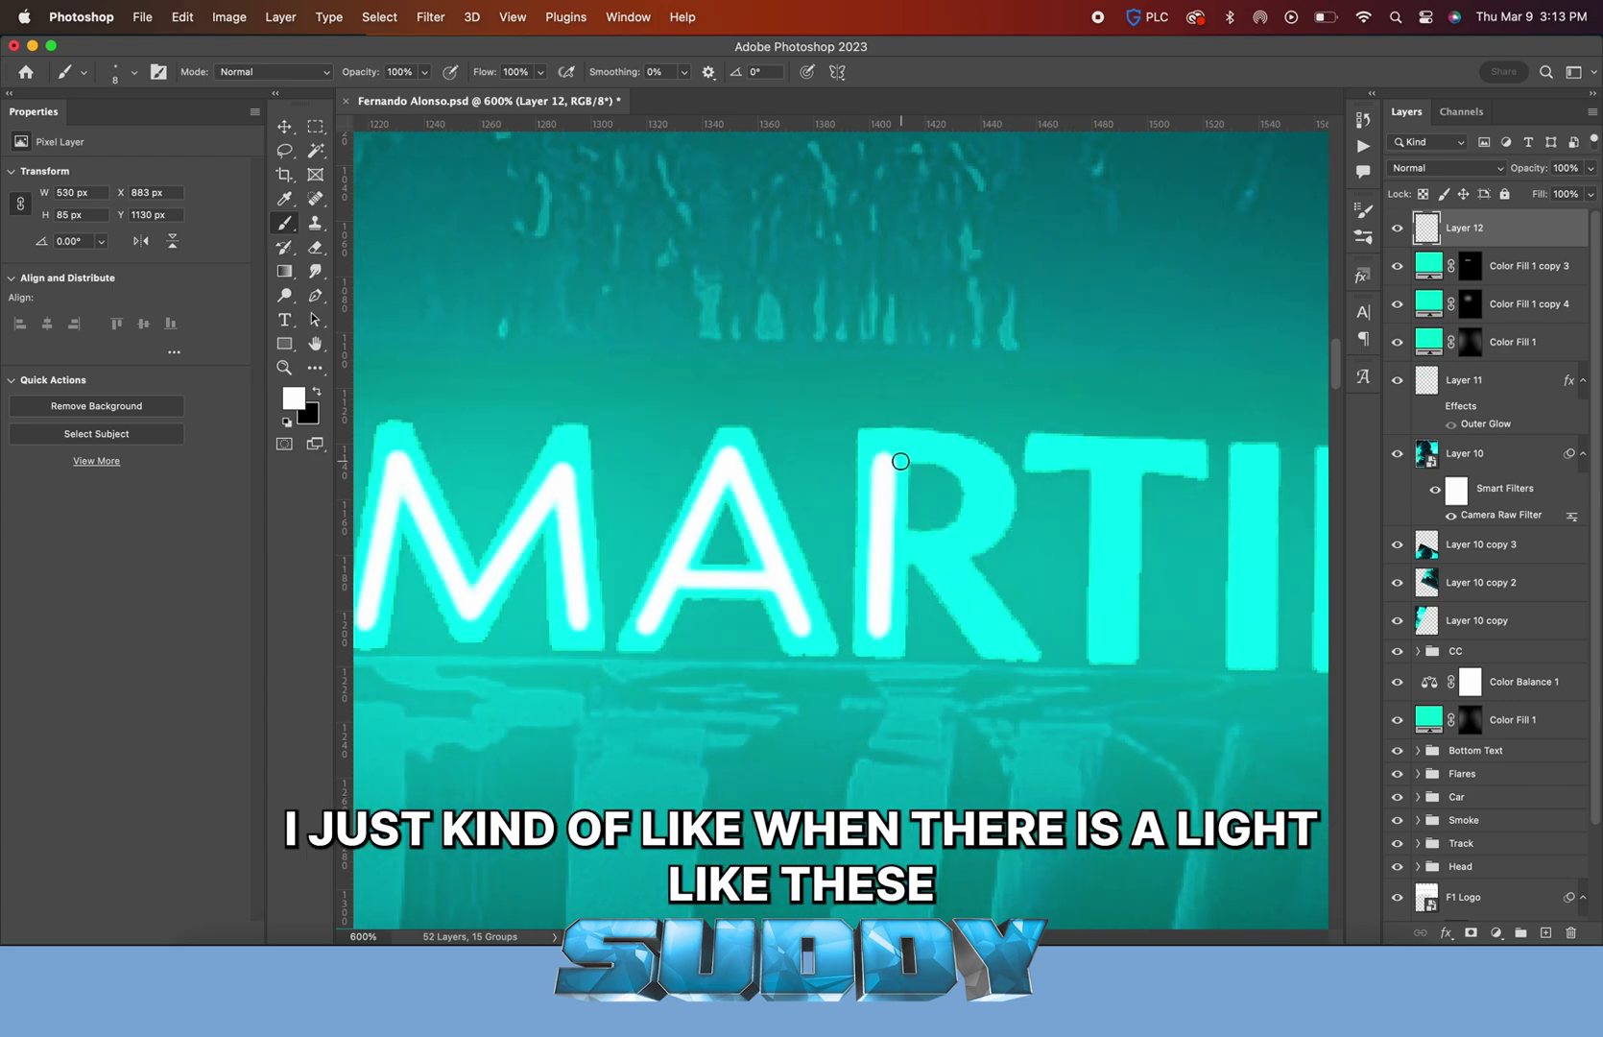
mouse_move(899, 461)
left_mouse_down()
mouse_move(980, 511)
mouse_move(889, 545)
mouse_move(934, 548)
mouse_move(1002, 636)
left_mouse_up()
scroll(1002, 637, "right", 10)
left_click(748, 638)
left_click(754, 458, "shift")
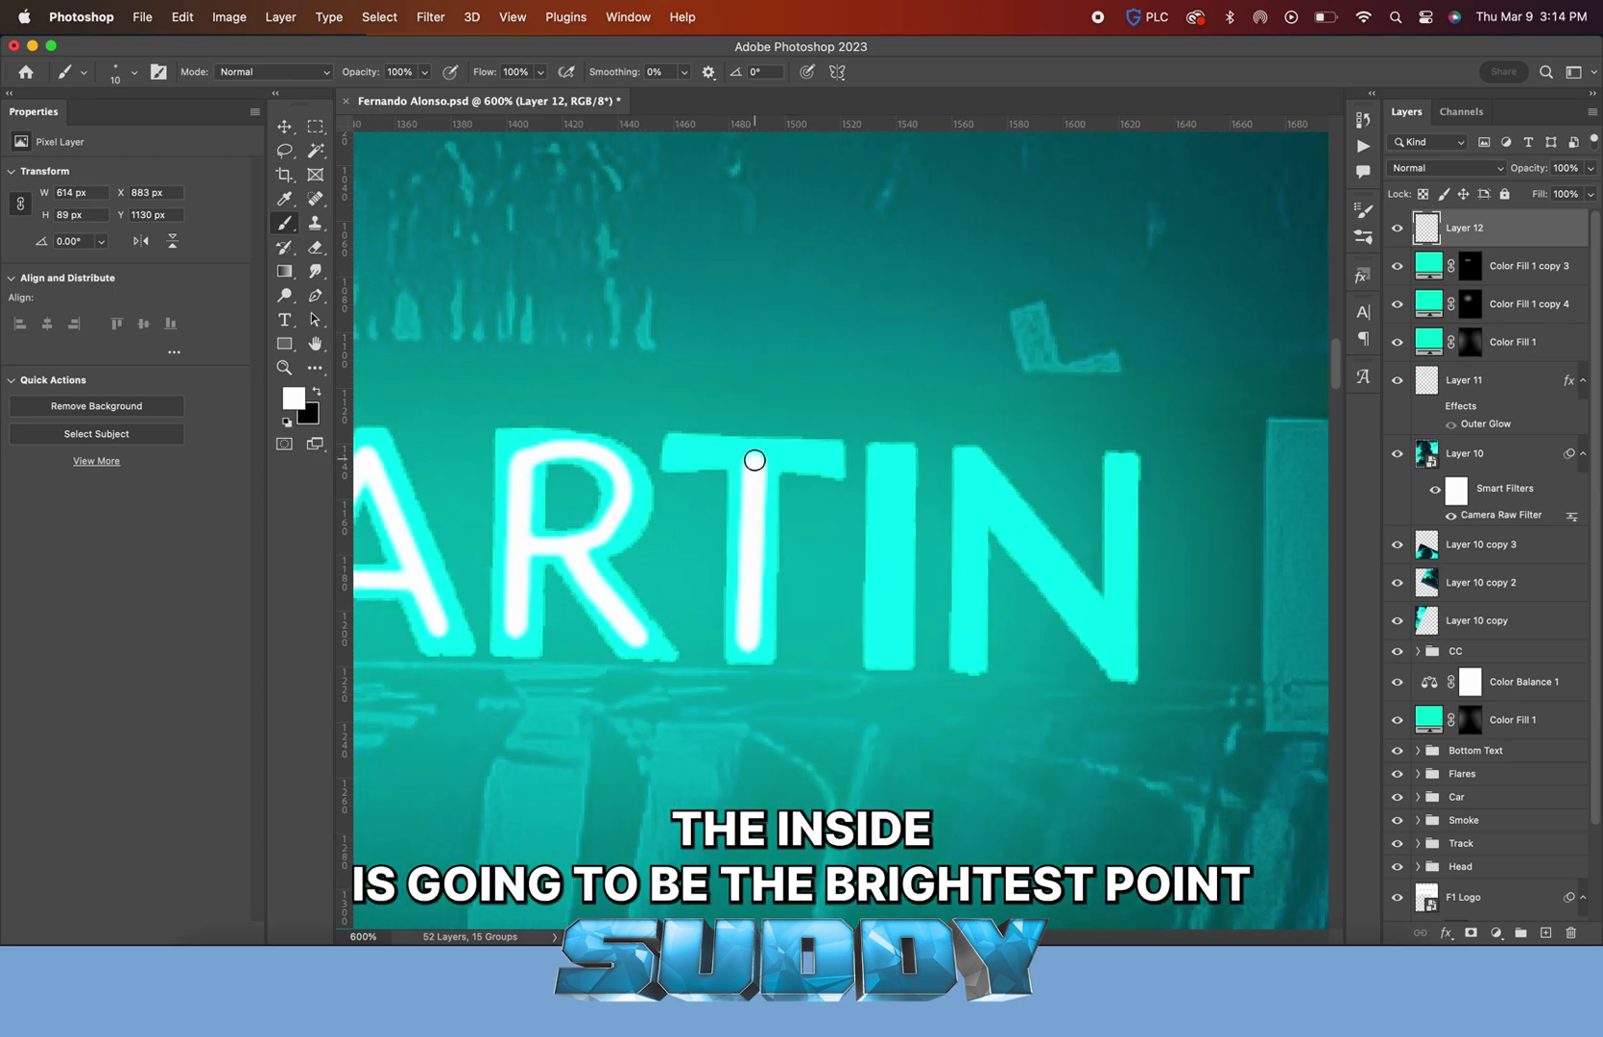
key("bracketleft")
left_click(691, 454)
left_click(823, 456, "shift")
left_click(891, 465)
left_click(887, 643, "shift")
left_click(969, 650)
left_click(973, 473, "shift")
left_click(1114, 648, "shift")
left_click(1119, 472, "shift")
key("super+0")
Compare the poster with and without the glow fills, and raise the Blend If shadow limit of Color Fill 1 copy 4
left_click(1397, 266)
left_click(1397, 266)
left_click(1397, 303)
left_click(1397, 303)
left_click(1540, 315)
double_click(1581, 310)
left_click_drag(256, 566, 315, 565)
left_click(653, 211)
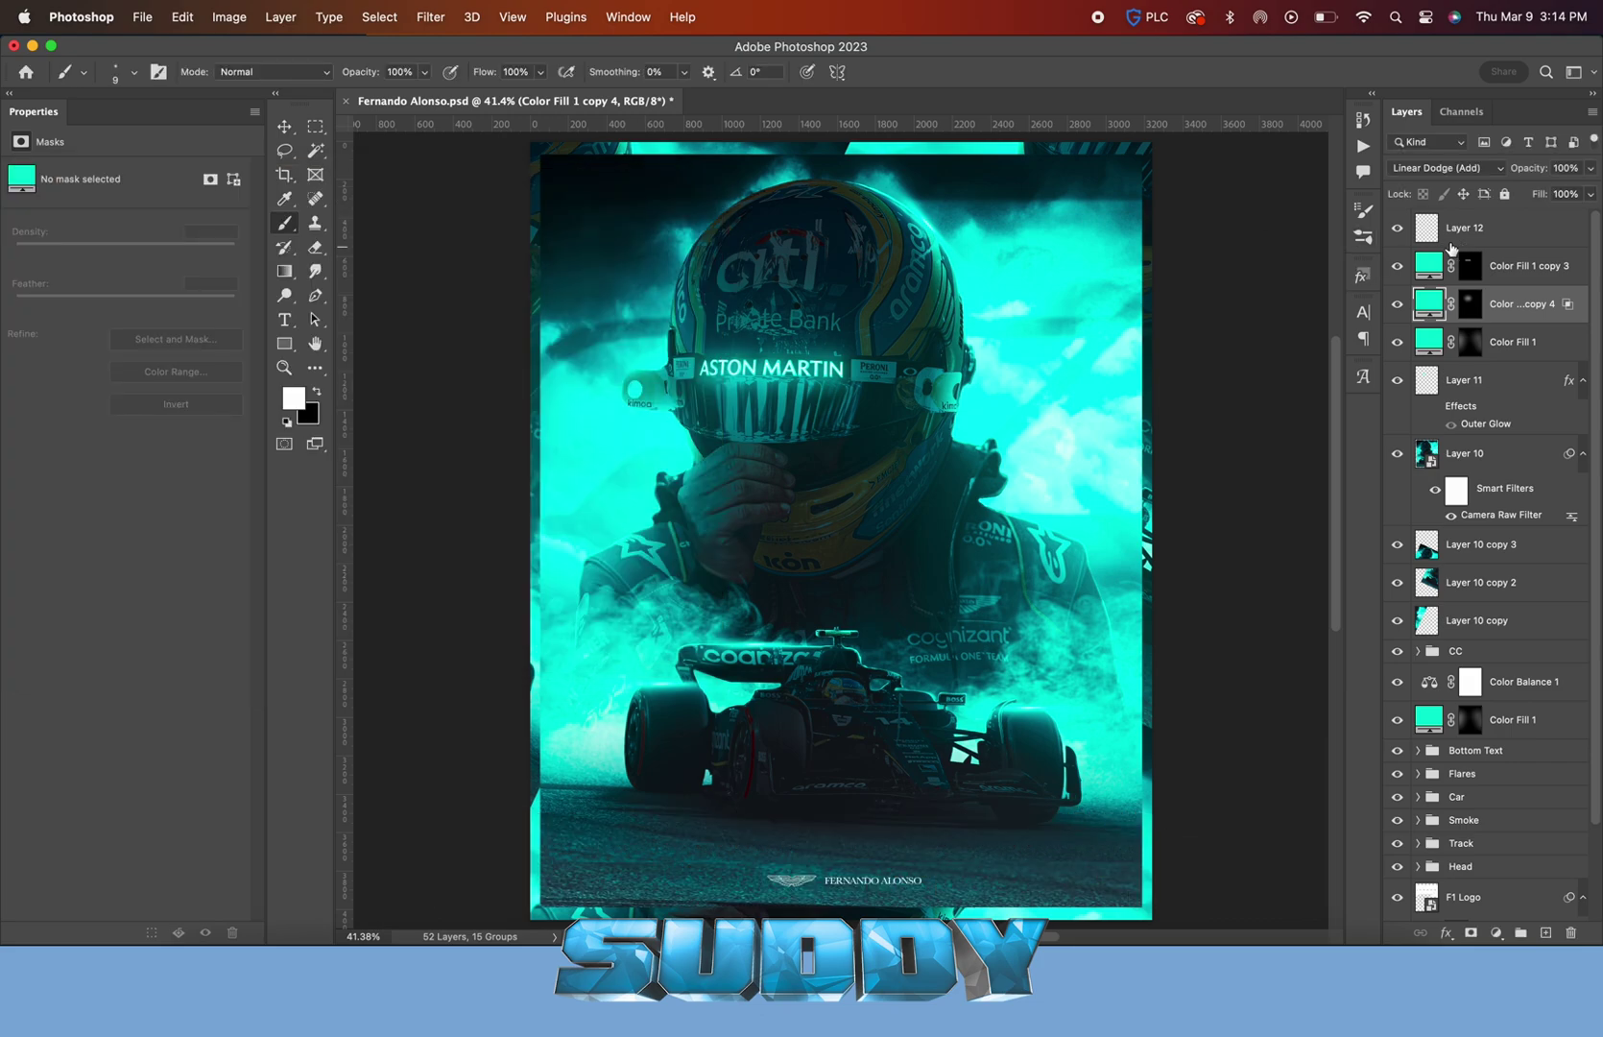